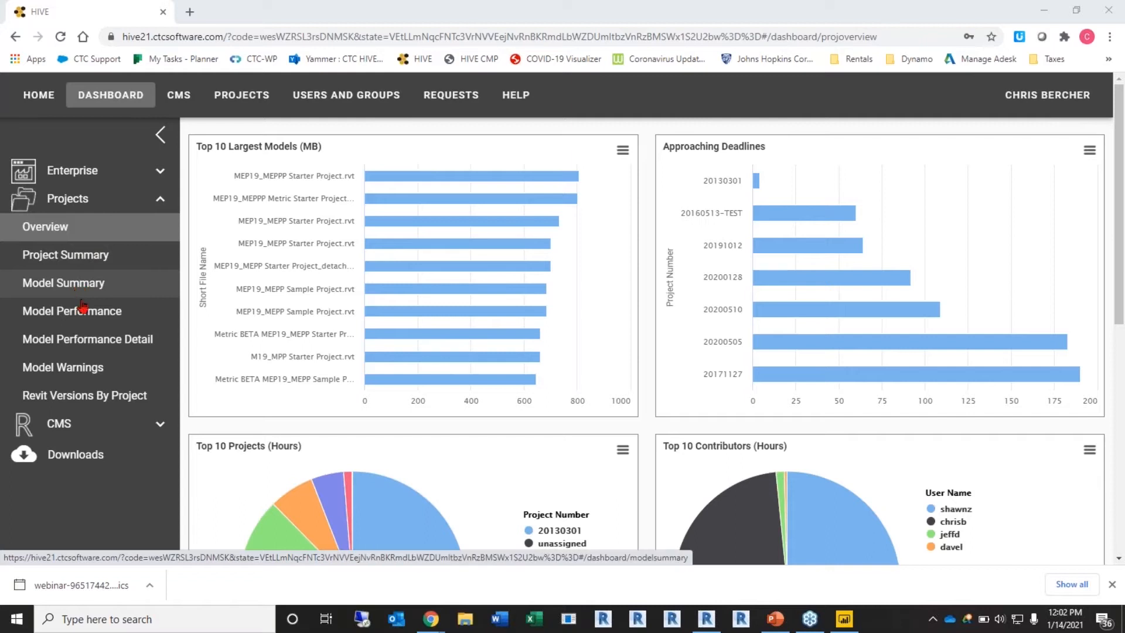
Chart save-to-central and file-open times for A20-Warehouse in project 20191012 on Model Performance
left_click(92, 305)
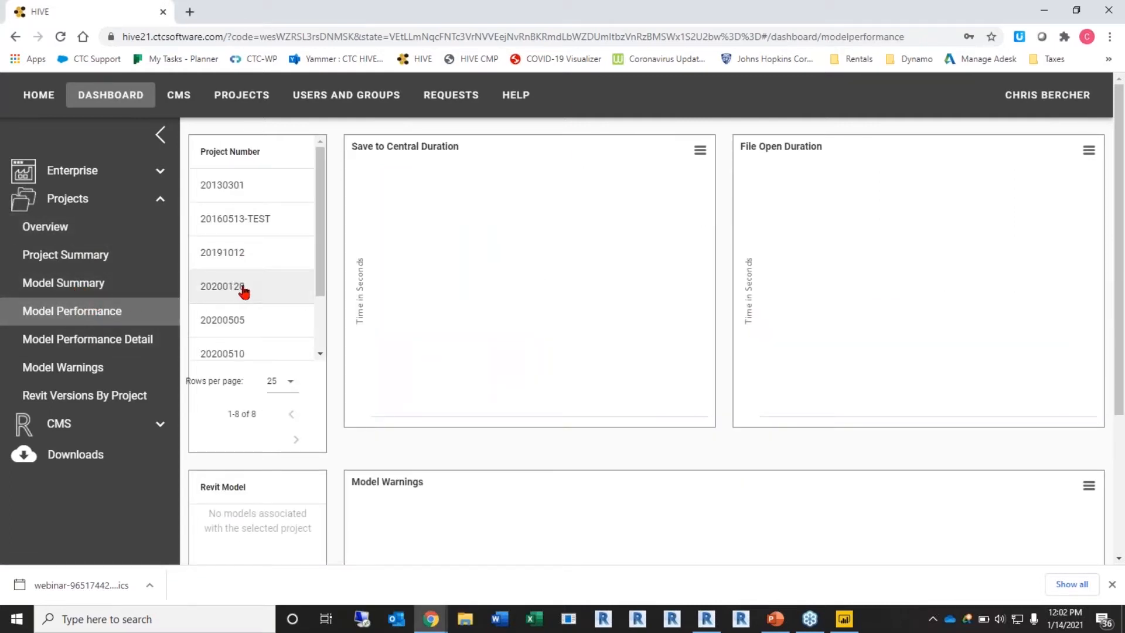
left_click(258, 195)
left_click(250, 258)
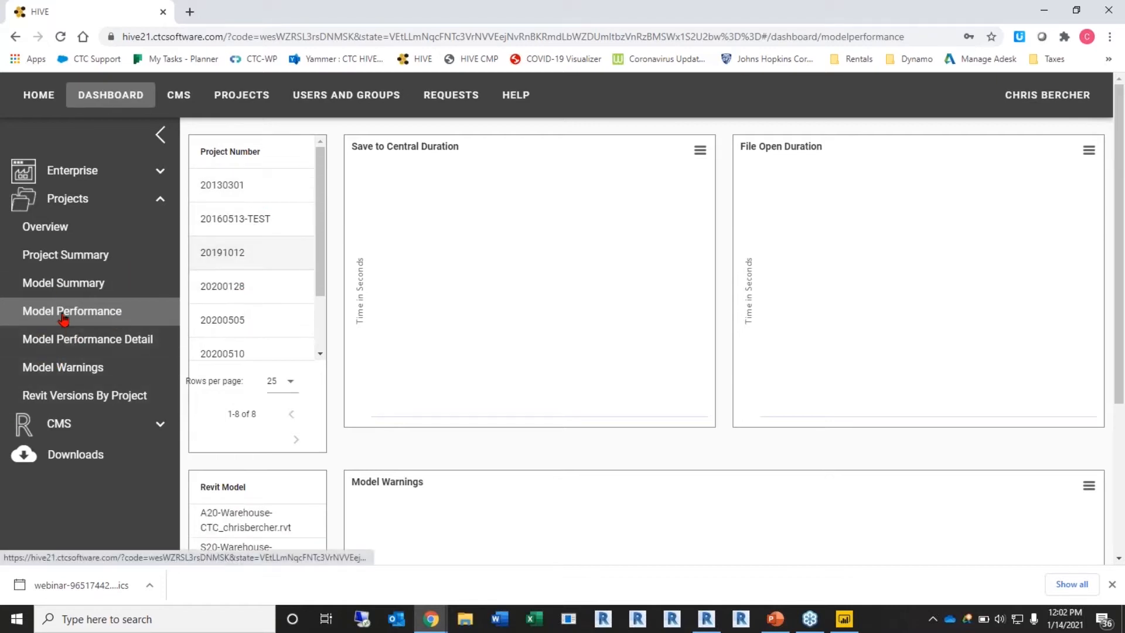
left_click(246, 516)
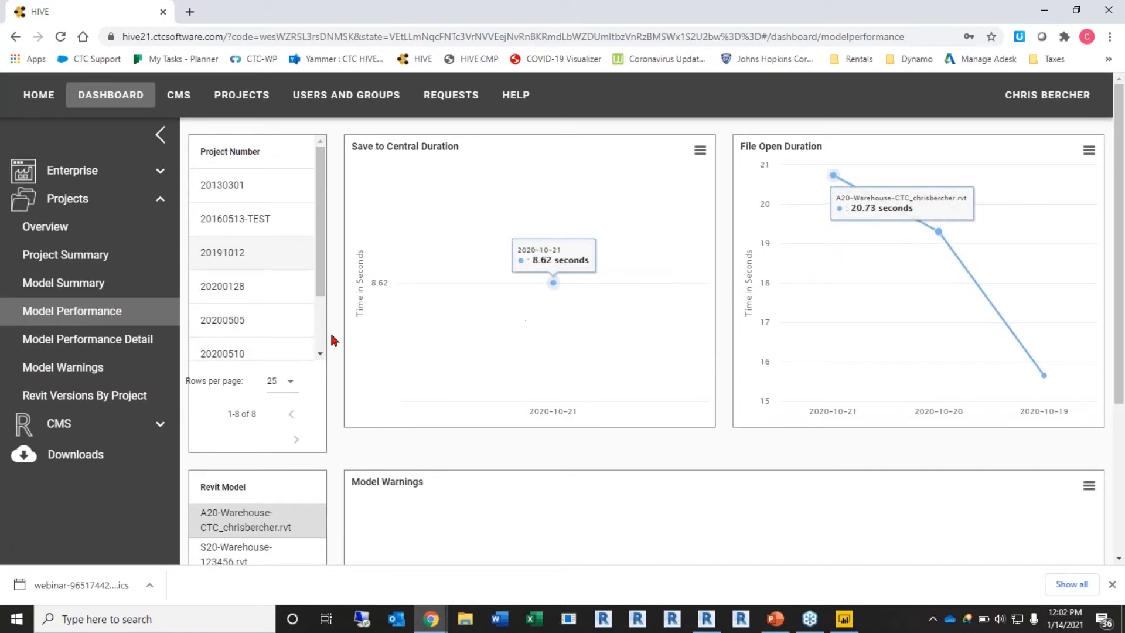
scroll(715, 522, "down", 1)
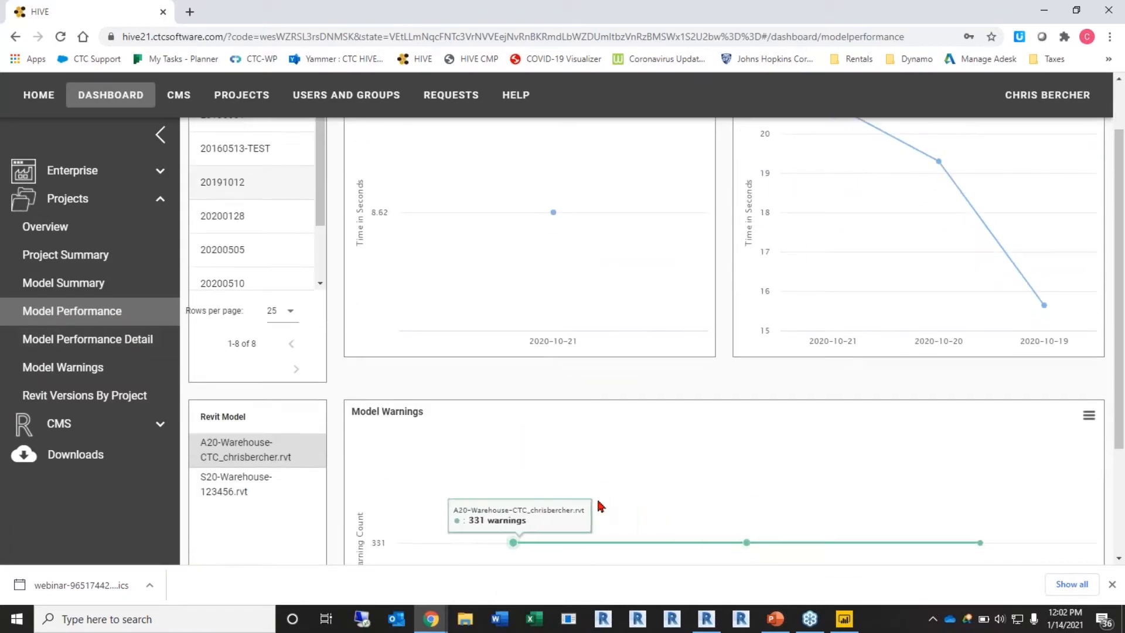
Open A20-Warehouse's Model Summary counts and highlight the 168 unplaced families
left_click(60, 281)
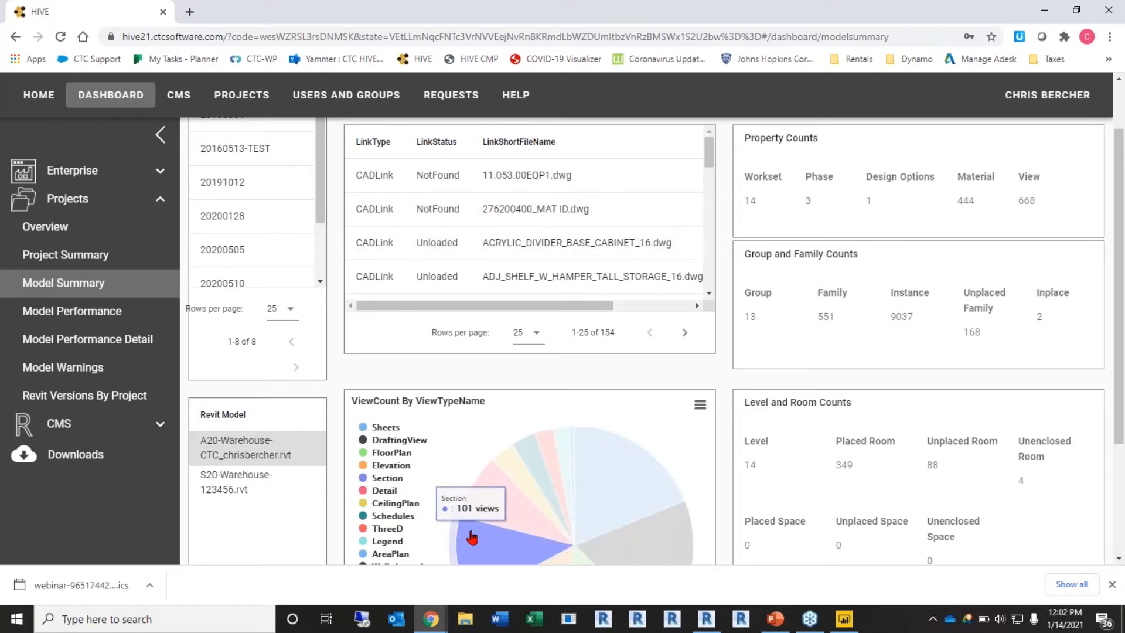
scroll(468, 545, "down", 1)
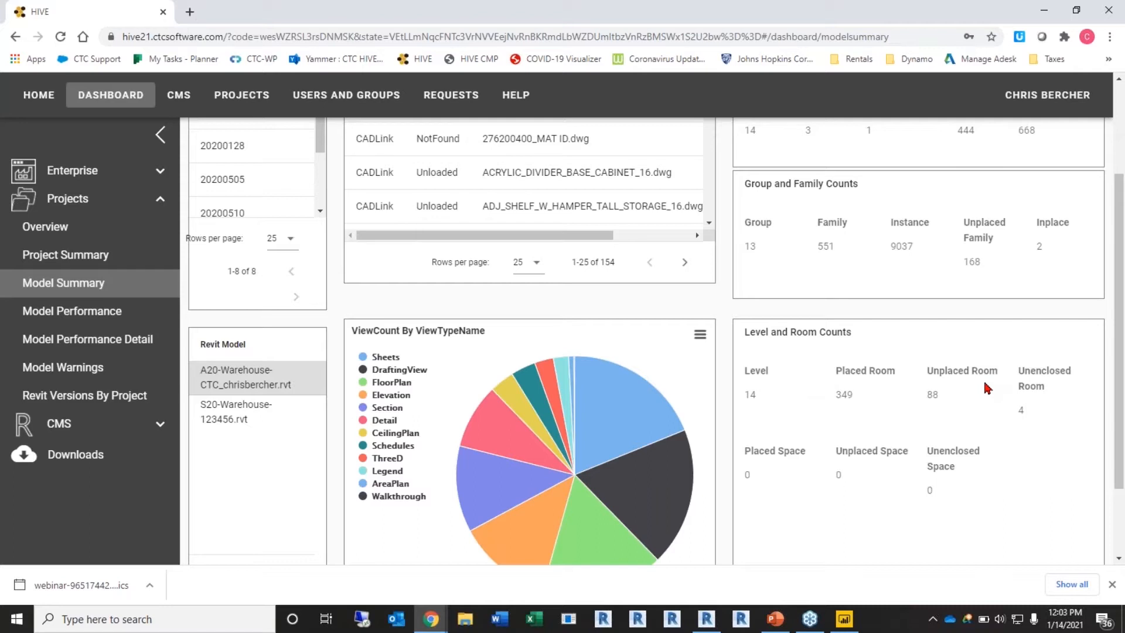
double_click(976, 262)
left_click(845, 620)
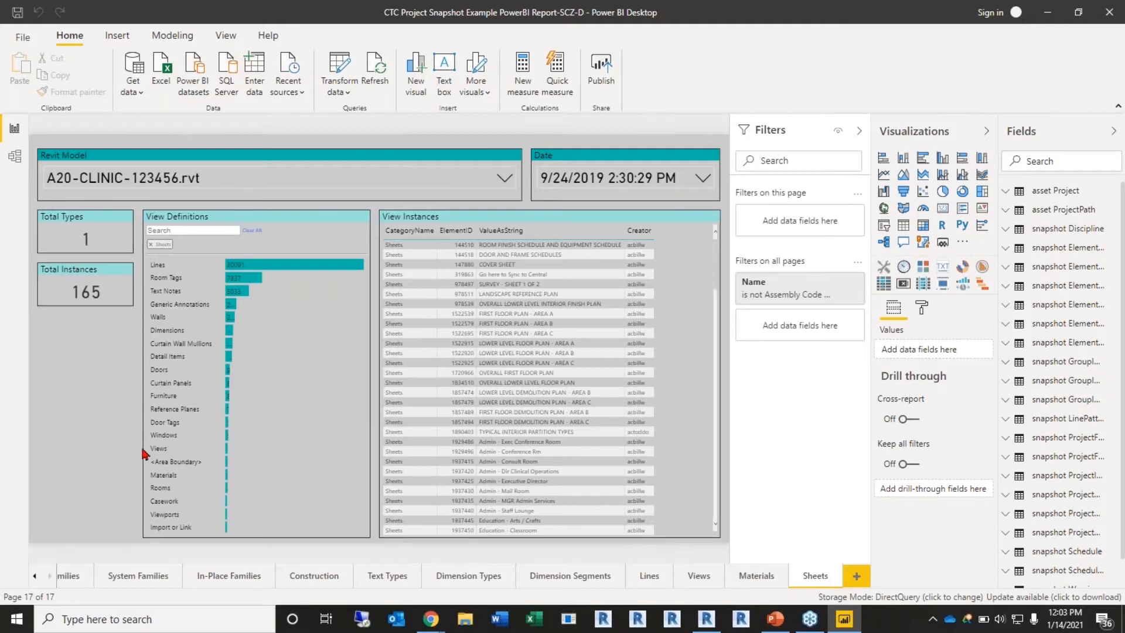
Go to the Overview page and clear the Date slicer to All
left_click(34, 576)
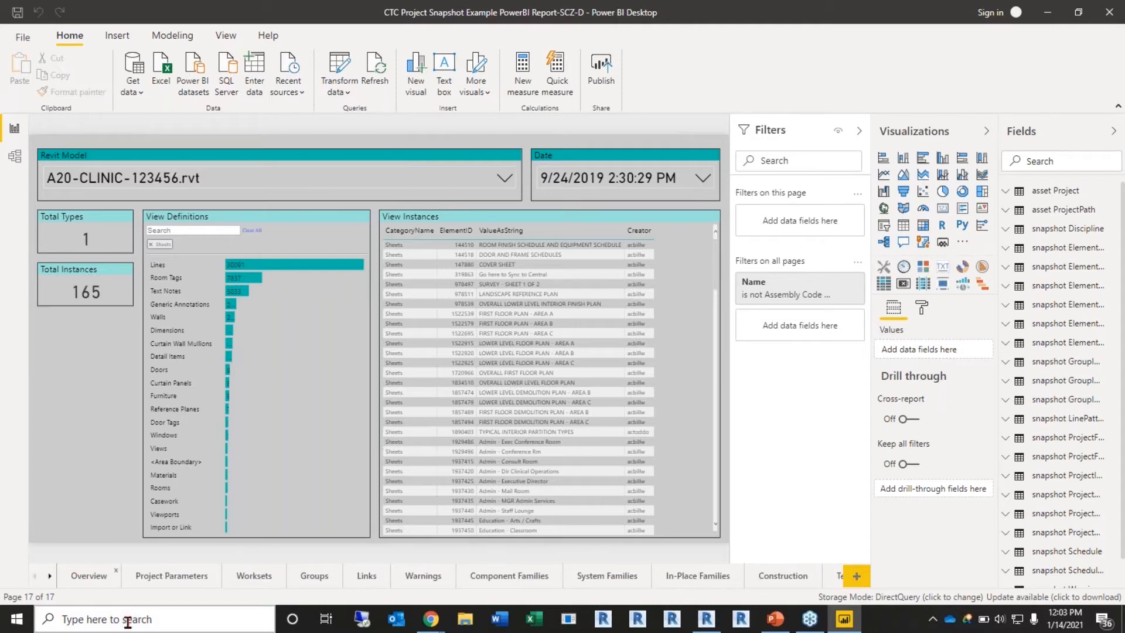
left_click(92, 577)
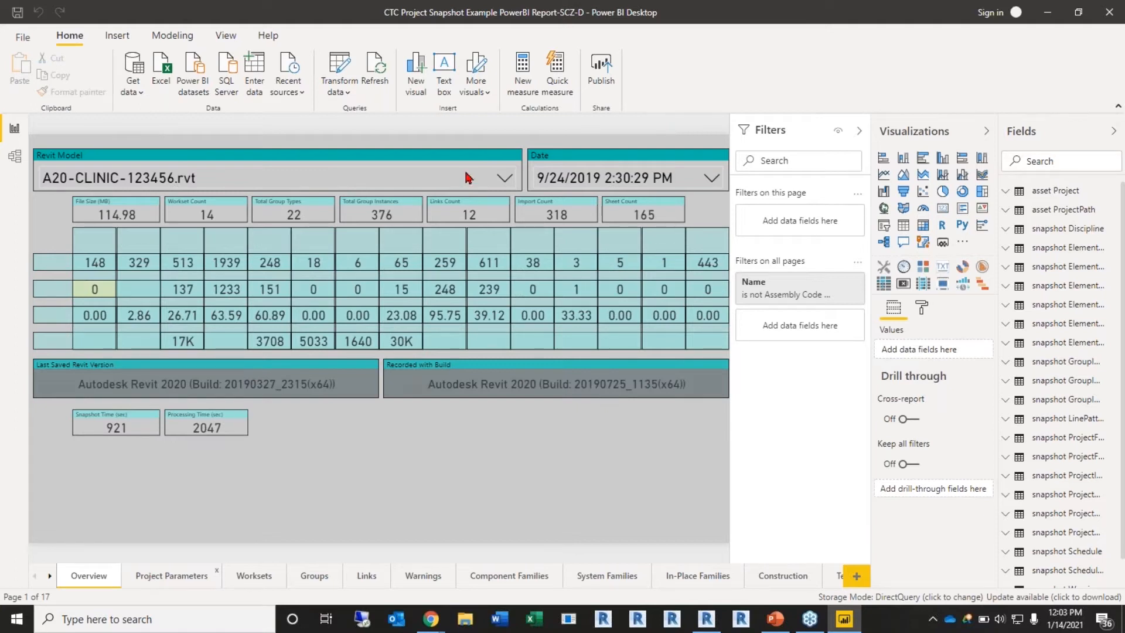
left_click(503, 177)
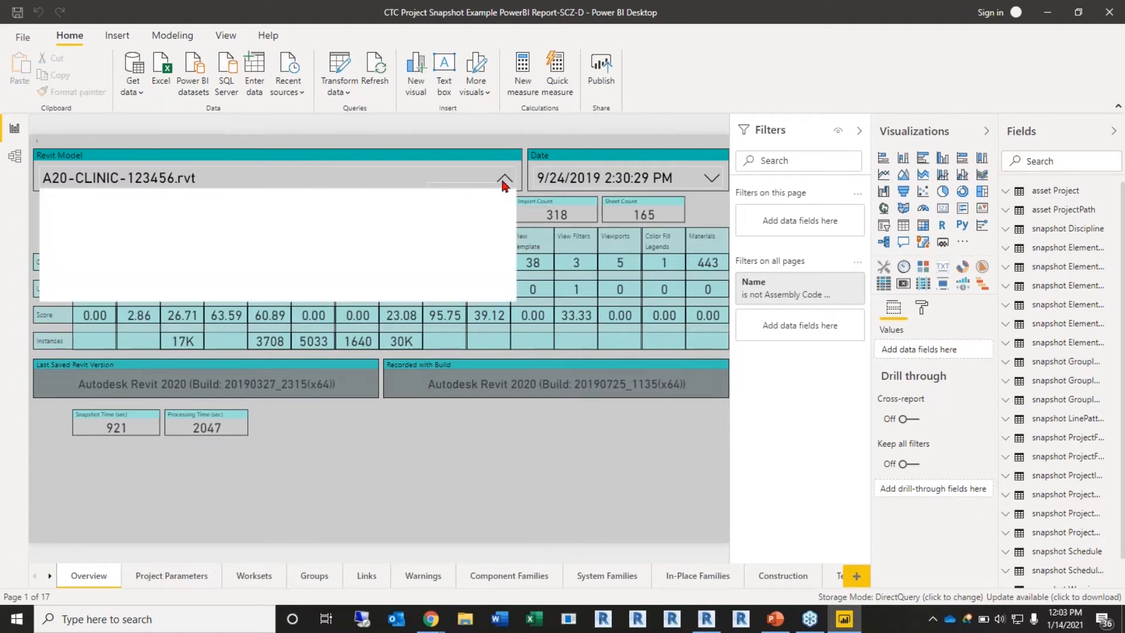
left_click(680, 177)
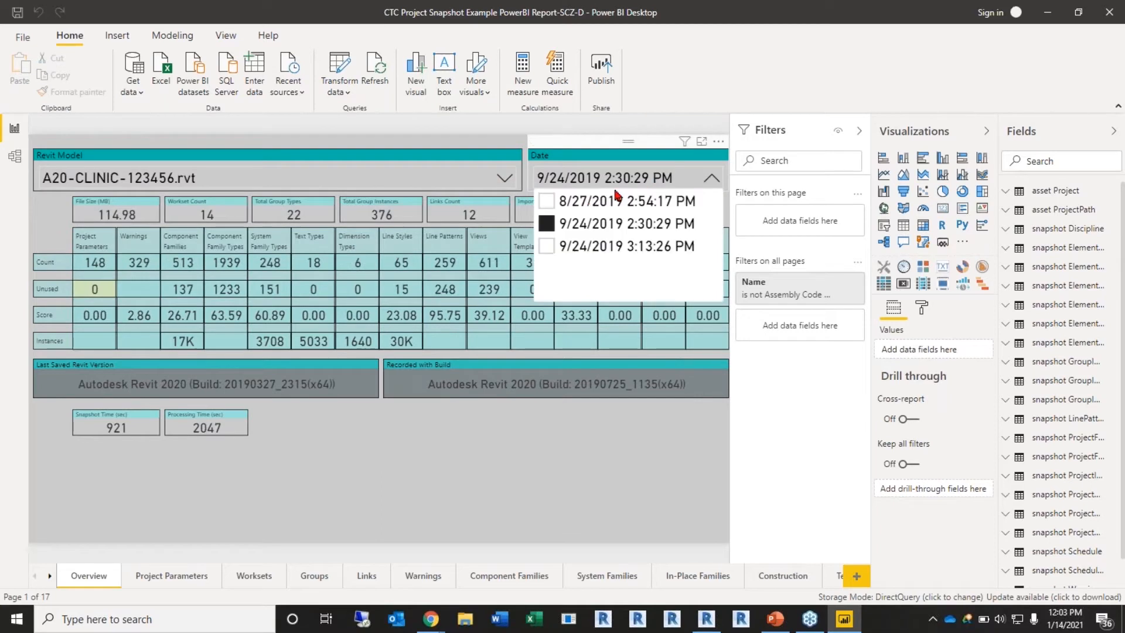
left_click(545, 229)
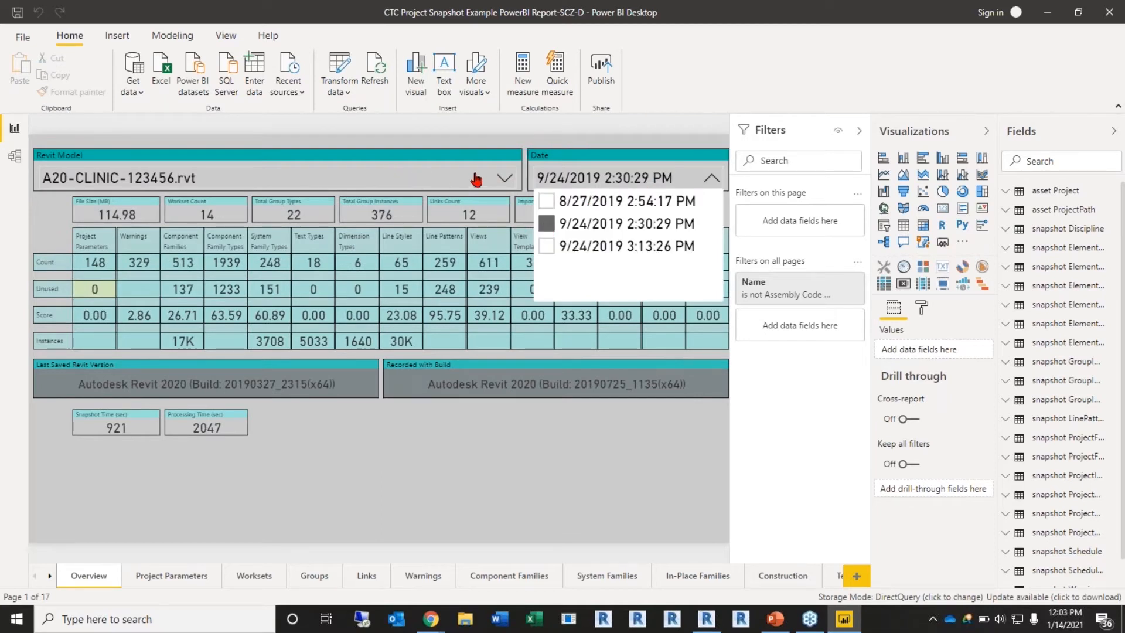
In the Revit Model slicer, swap A20-CLINIC for A20_8101 34th Ave_20170505.rvt
left_click(495, 180)
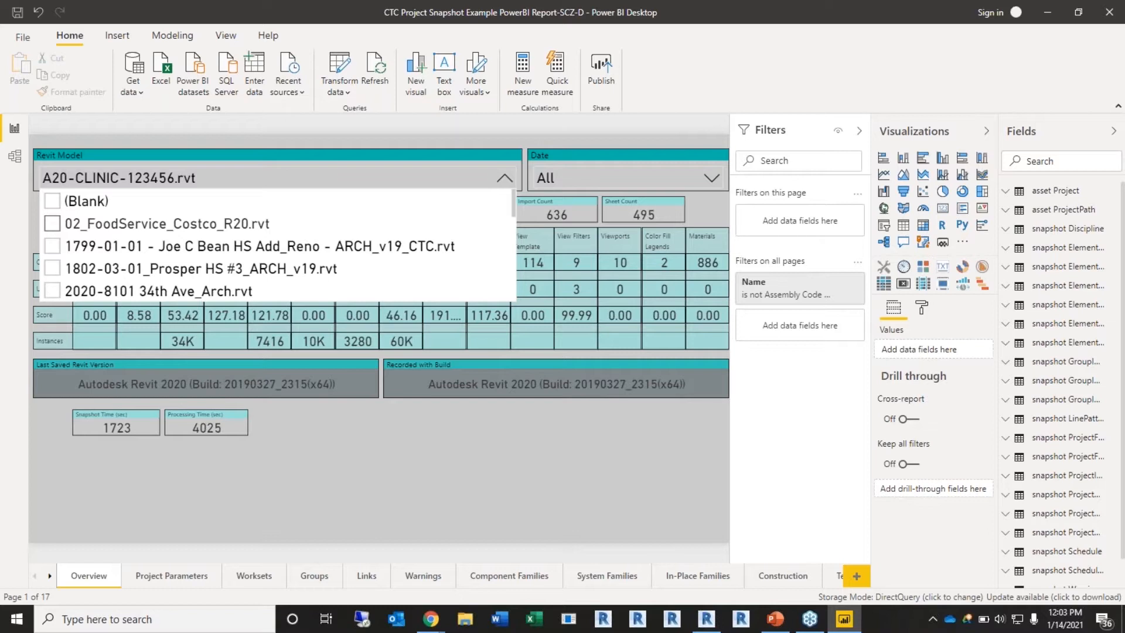
scroll(103, 225, "down", 1)
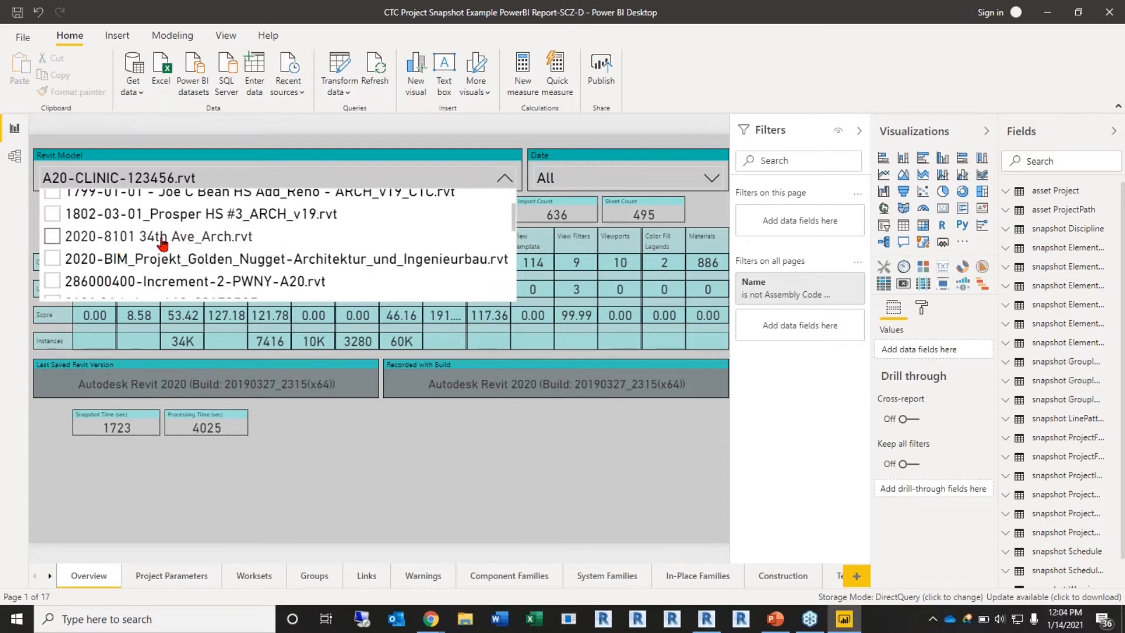
scroll(166, 273, "down", 1)
scroll(166, 273, "down", 1)
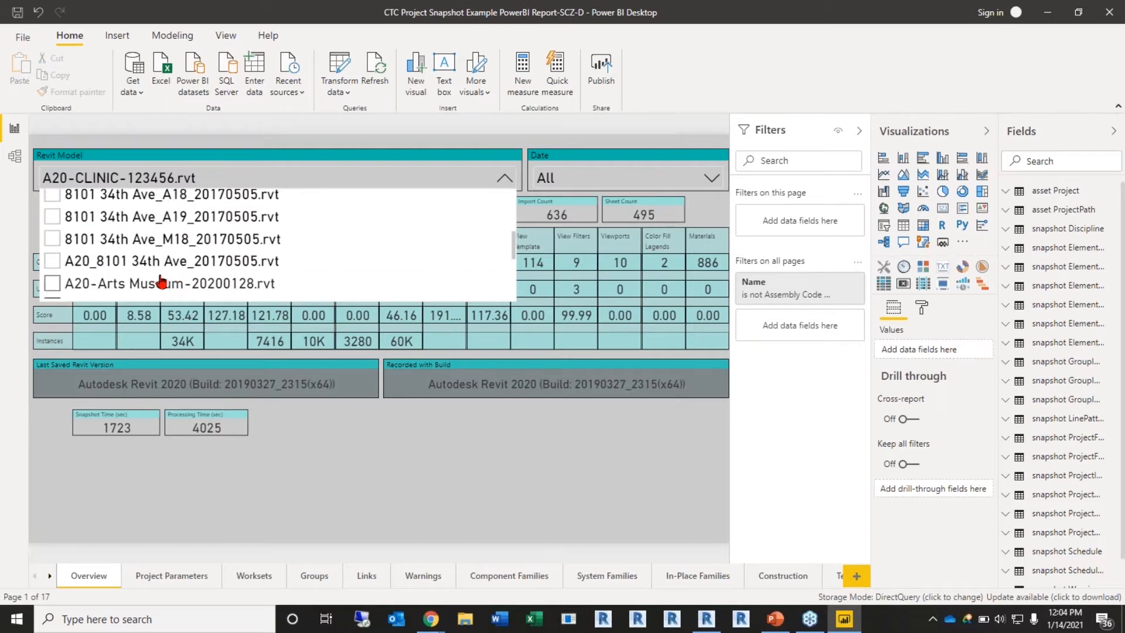
scroll(163, 284, "down", 1)
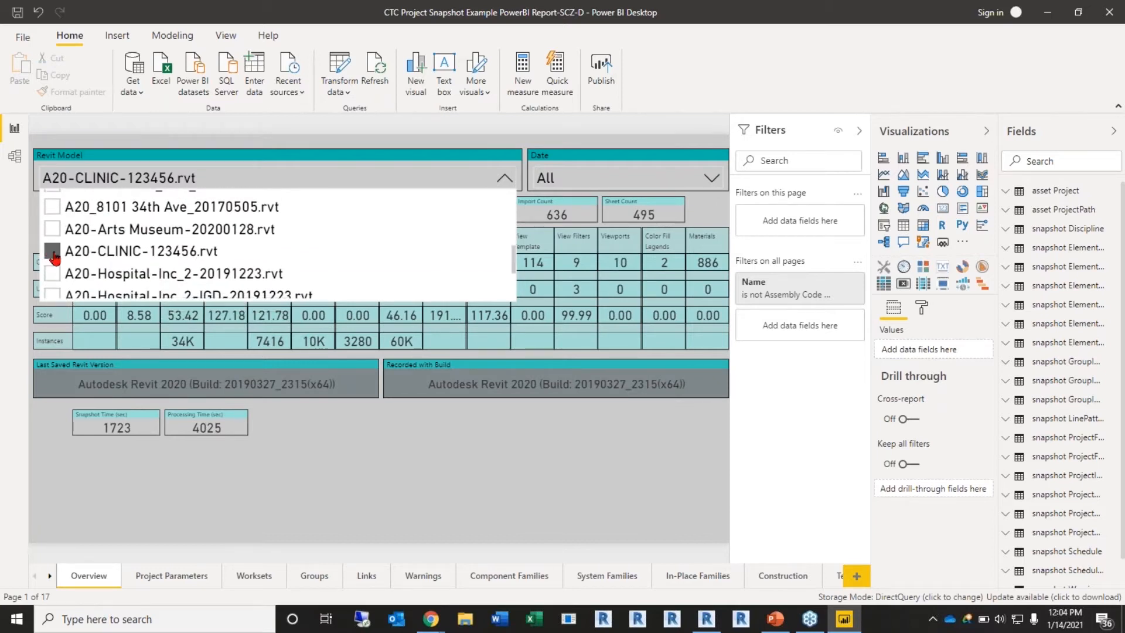
left_click(224, 253)
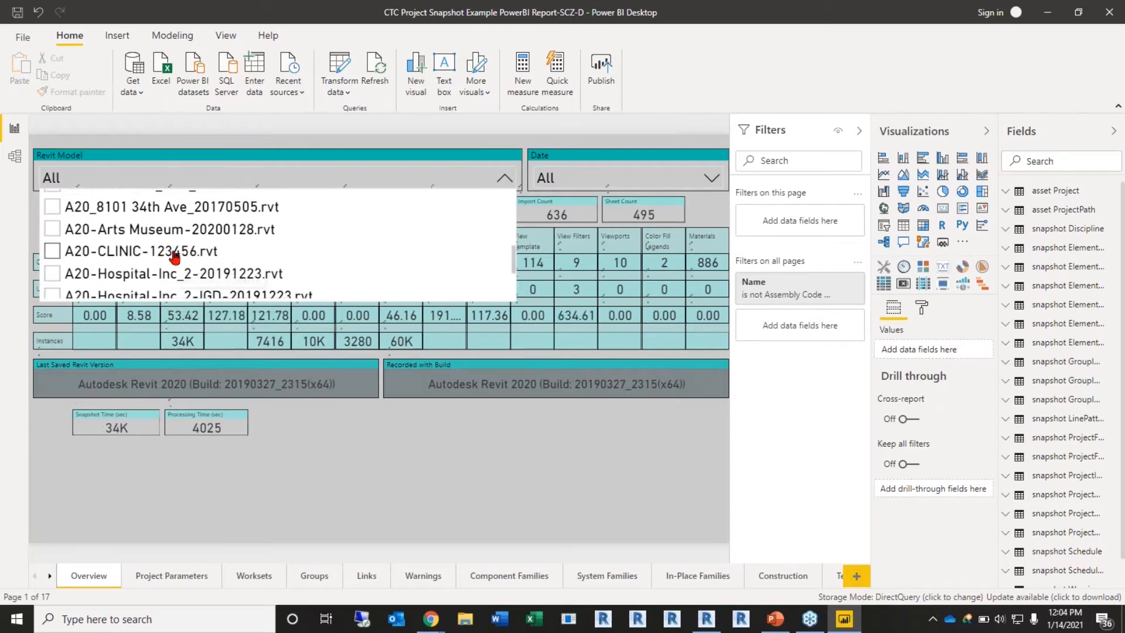
scroll(198, 261, "down", 1)
scroll(198, 261, "down", 1)
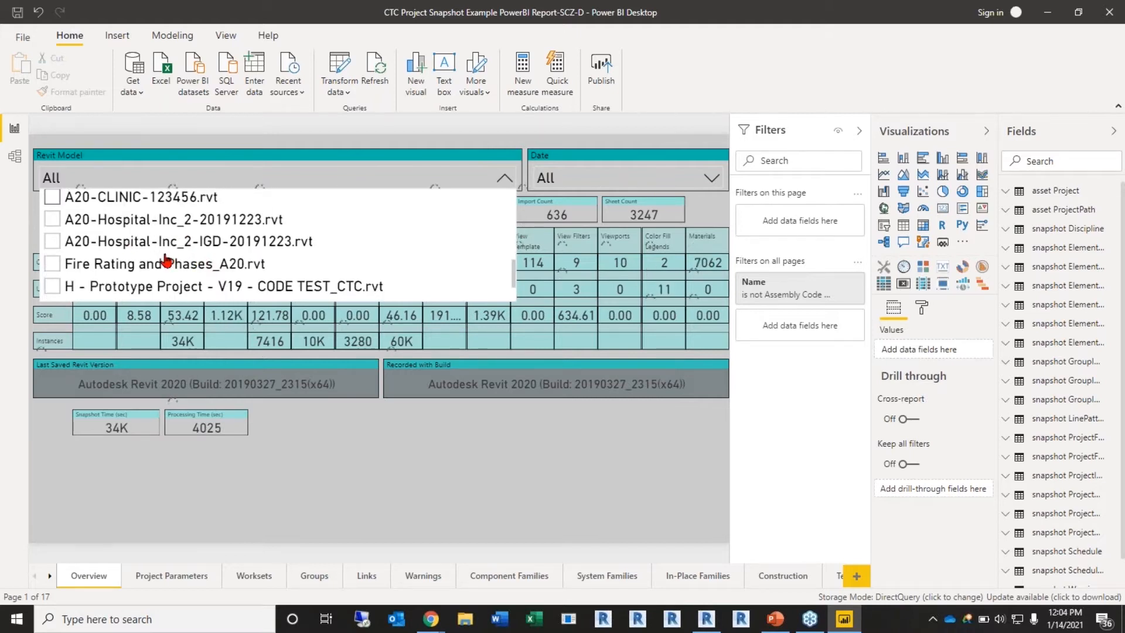
scroll(166, 262, "down", 1)
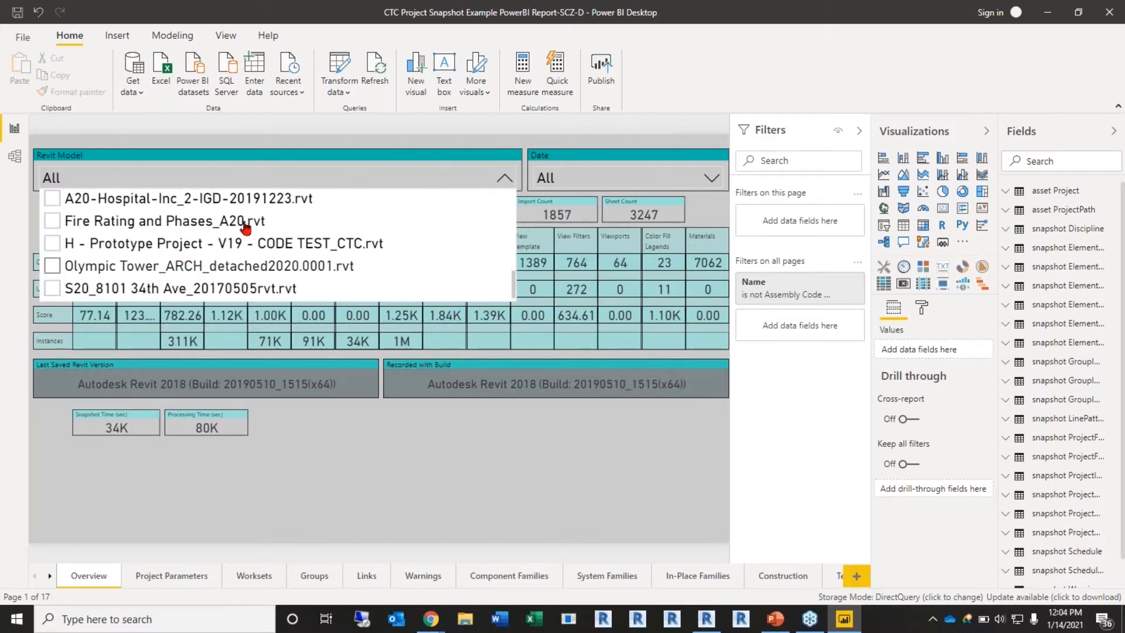
scroll(123, 274, "up", 3)
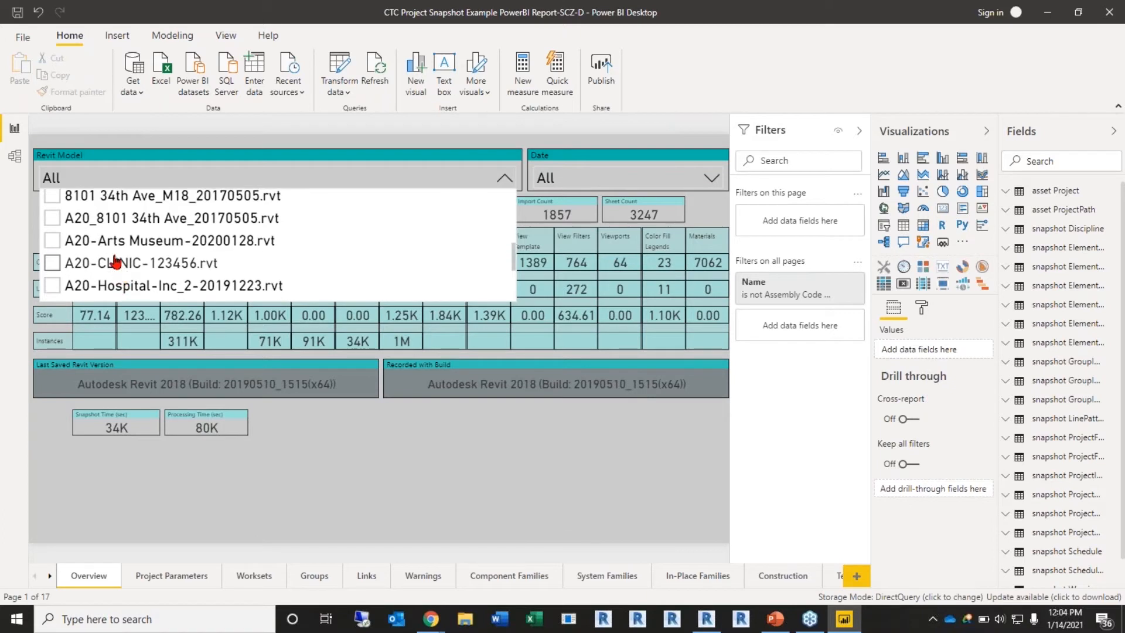
left_click(89, 223)
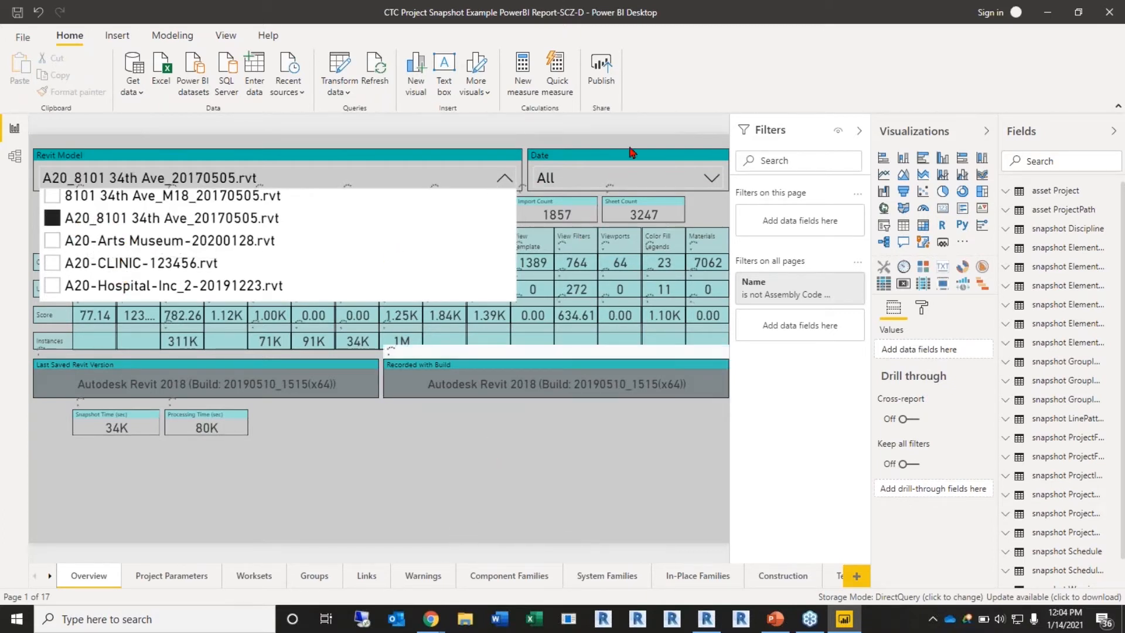
left_click(183, 498)
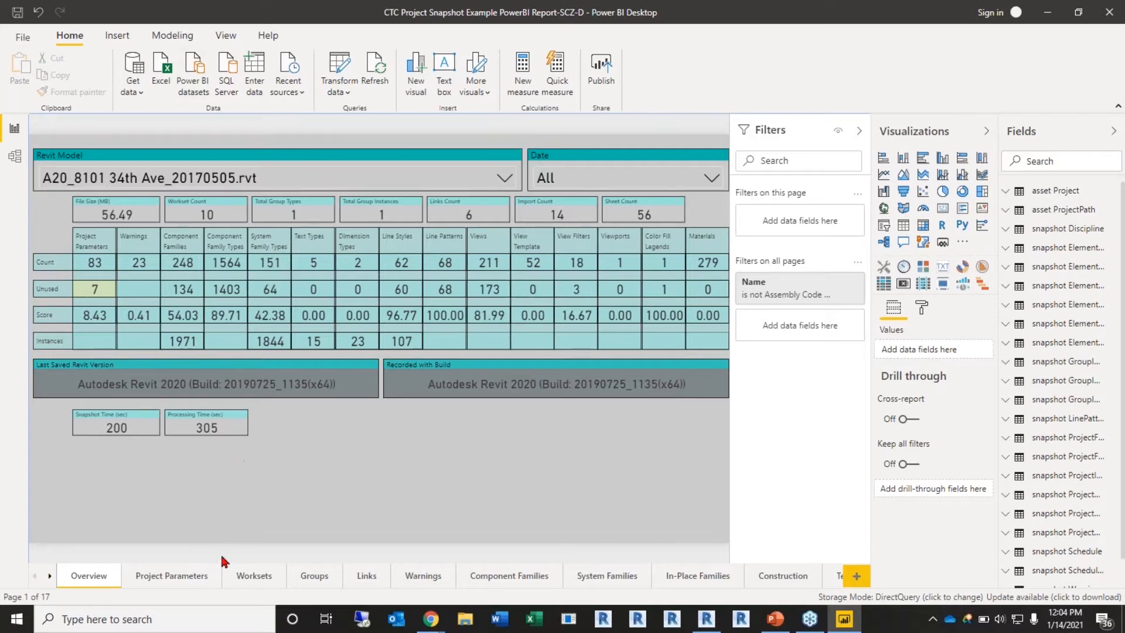
Page through the Project Parameters, Warnings, Component Families and In-Place Families report pages
left_click(176, 576)
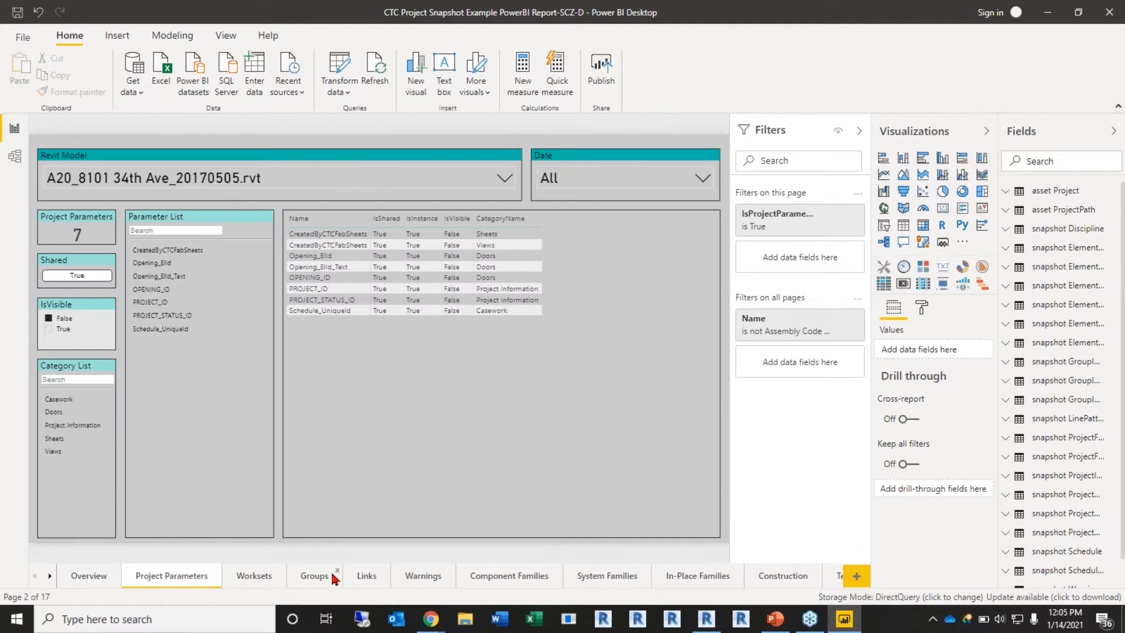
left_click(437, 576)
left_click(502, 580)
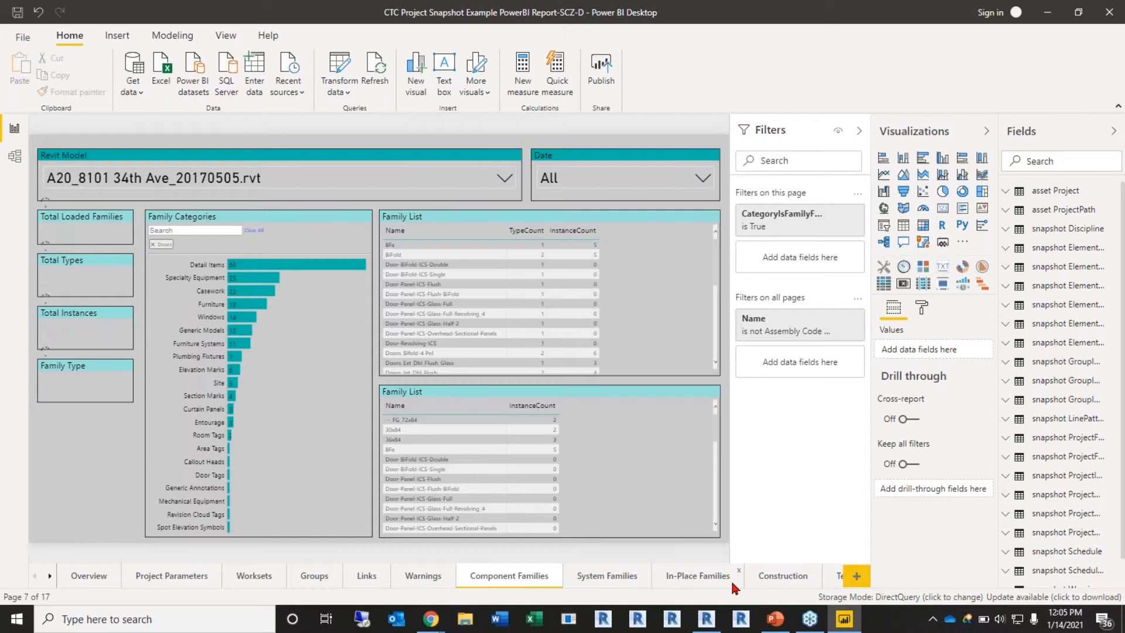
left_click(692, 577)
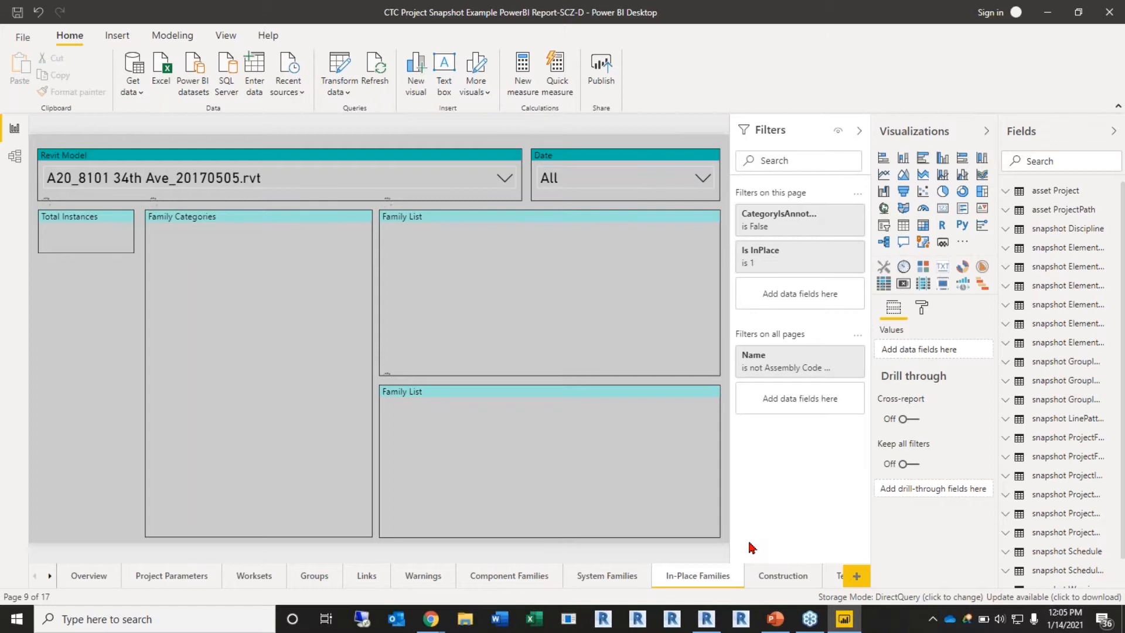
left_click(708, 625)
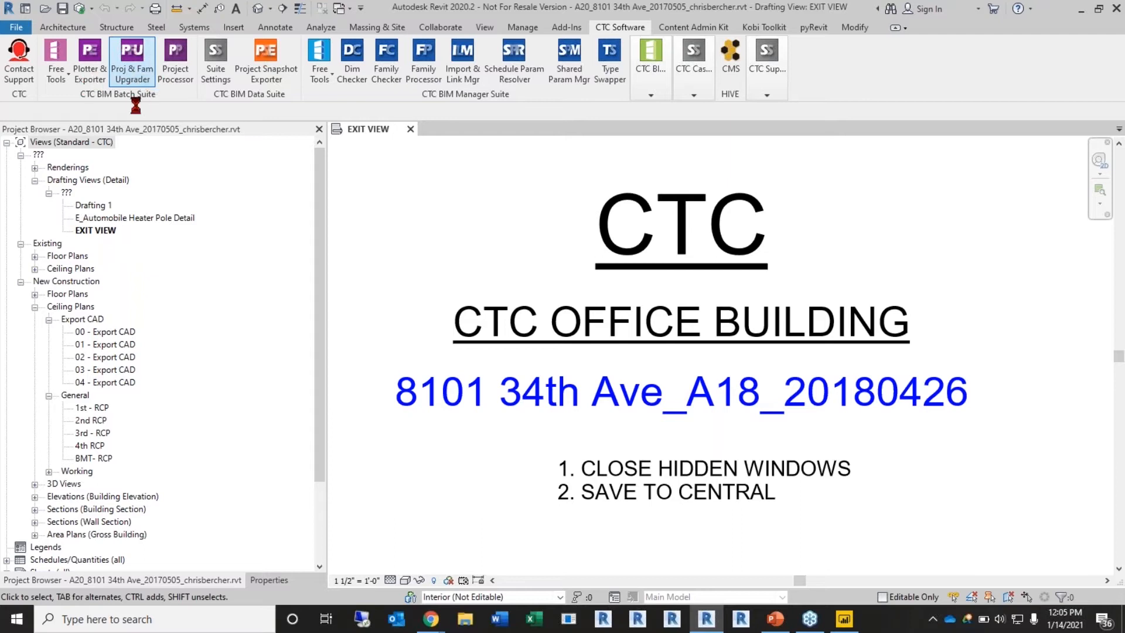
Launch Project Processor from the CTC BIM Batch Suite panel on the CTC Software tab
left_click(175, 59)
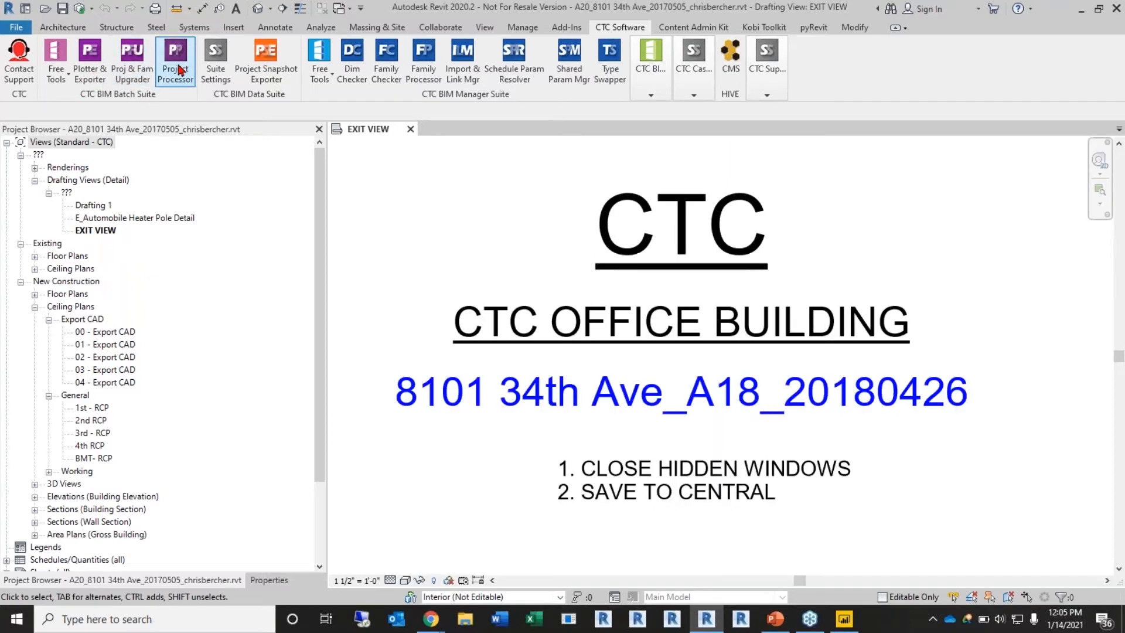
left_click(176, 75)
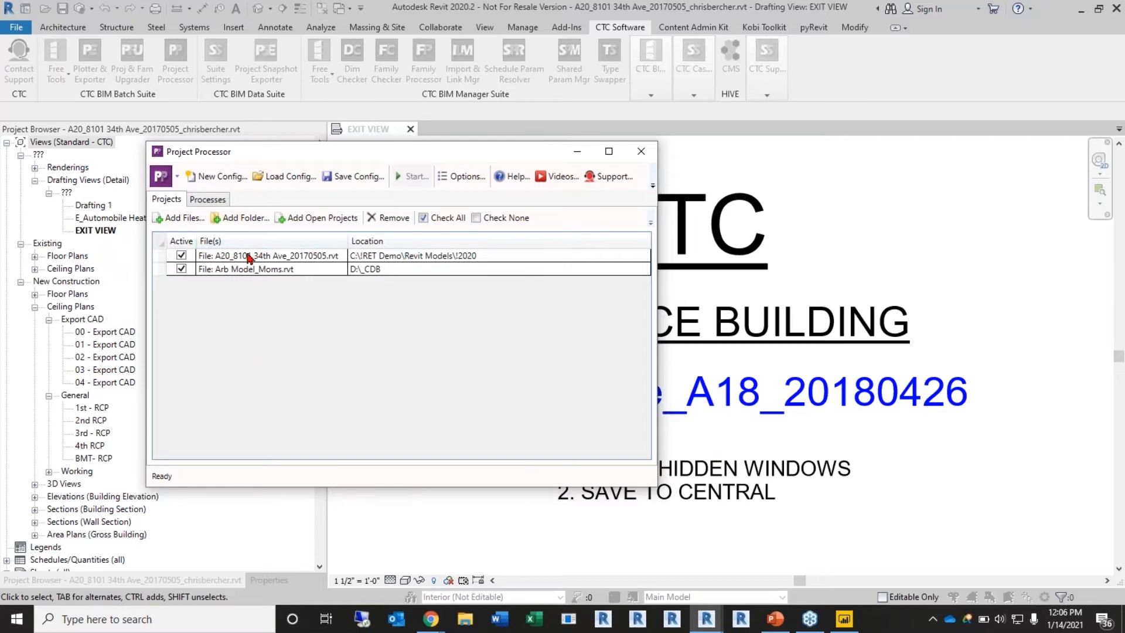
Remove Arb Model_Moms.rvt from the project list, cancelling the Add Files dialog without adding anything
left_click(230, 270)
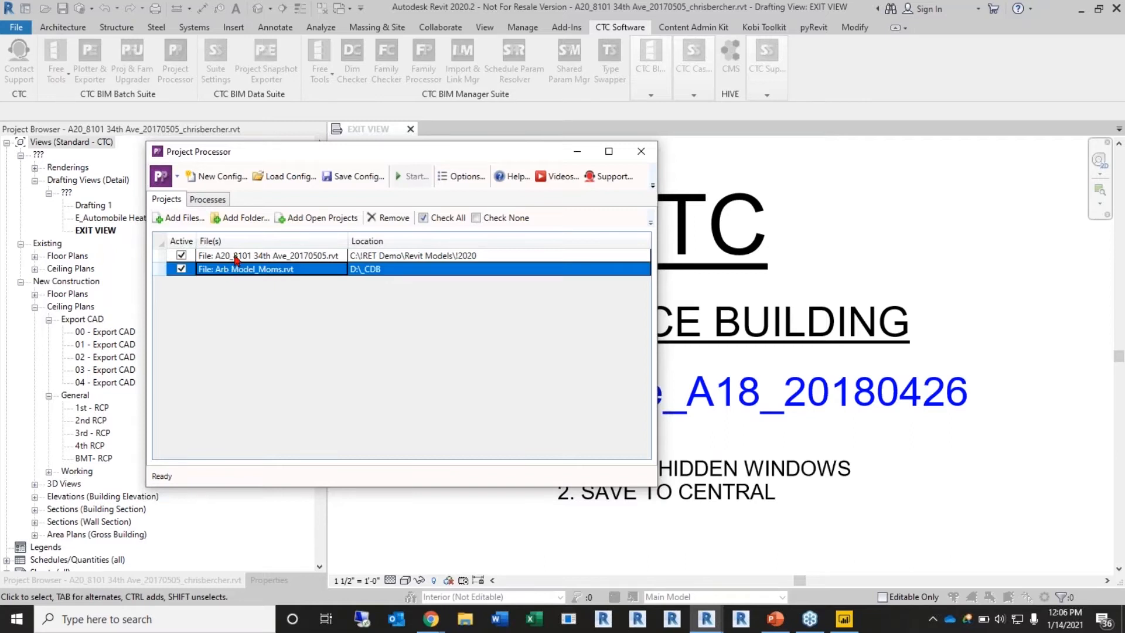
left_click(382, 218)
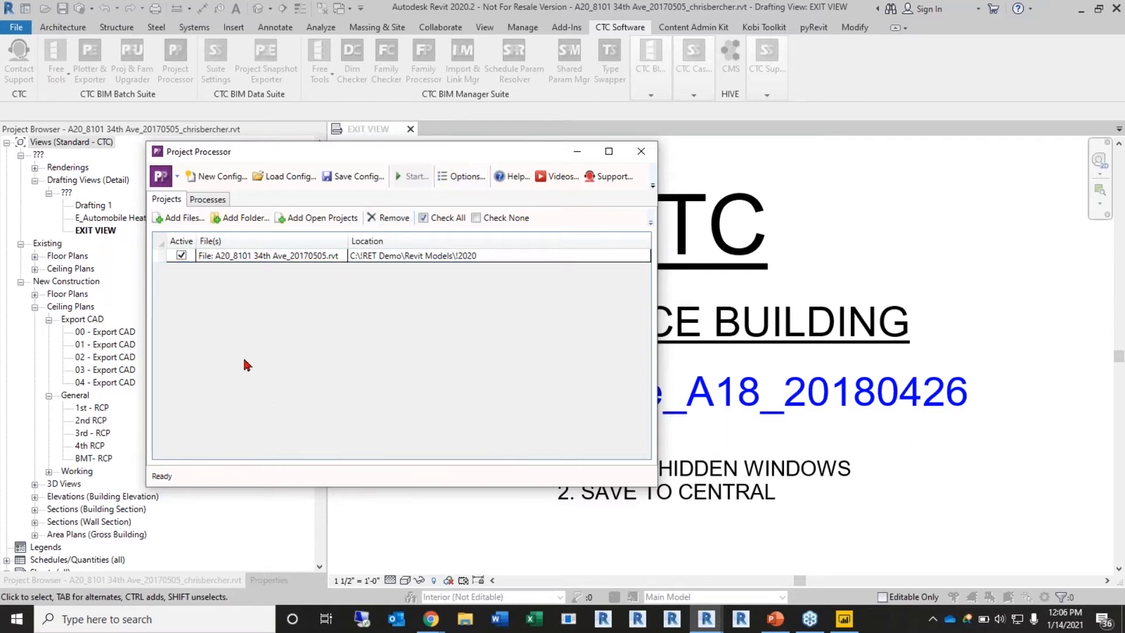
left_click(183, 218)
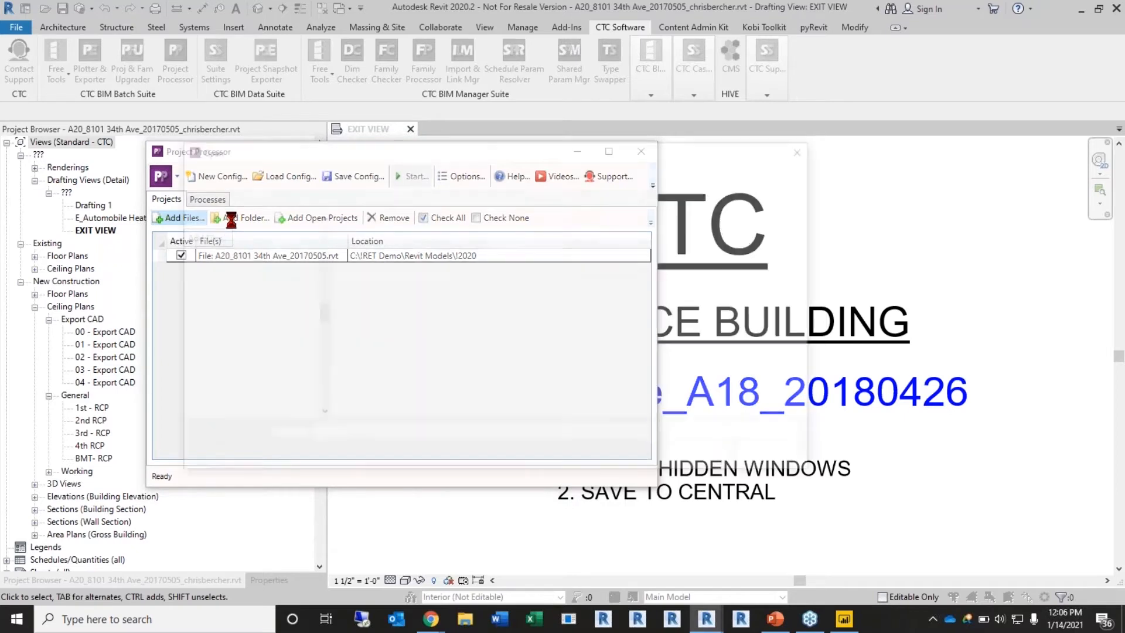
left_click(762, 436)
left_click(739, 450)
left_click(776, 457)
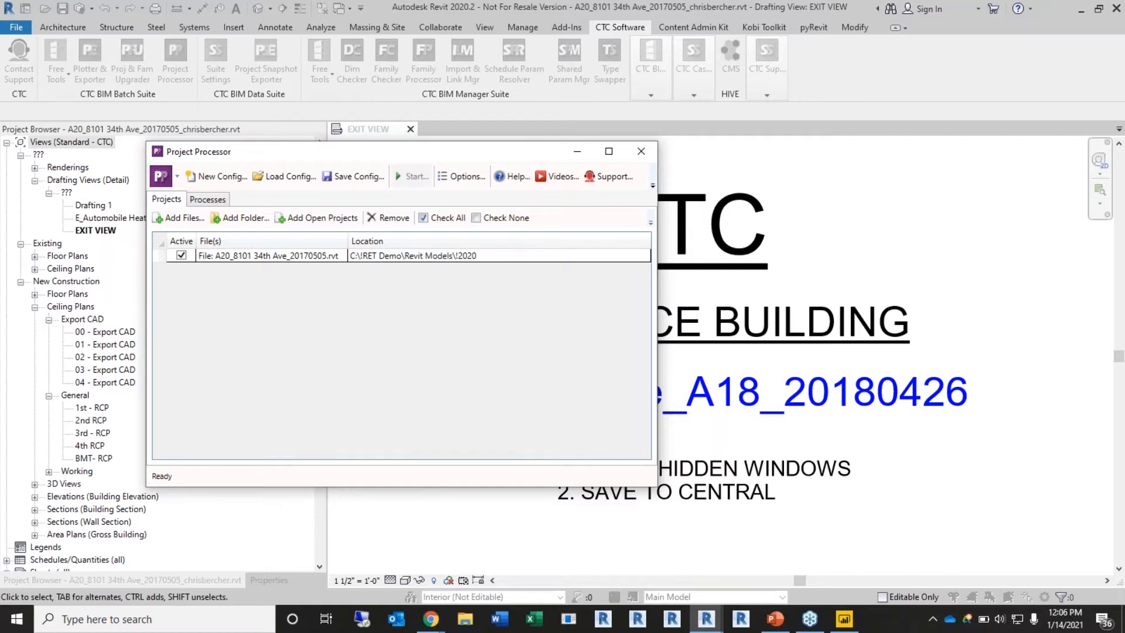
left_click_drag(469, 159, 540, 155)
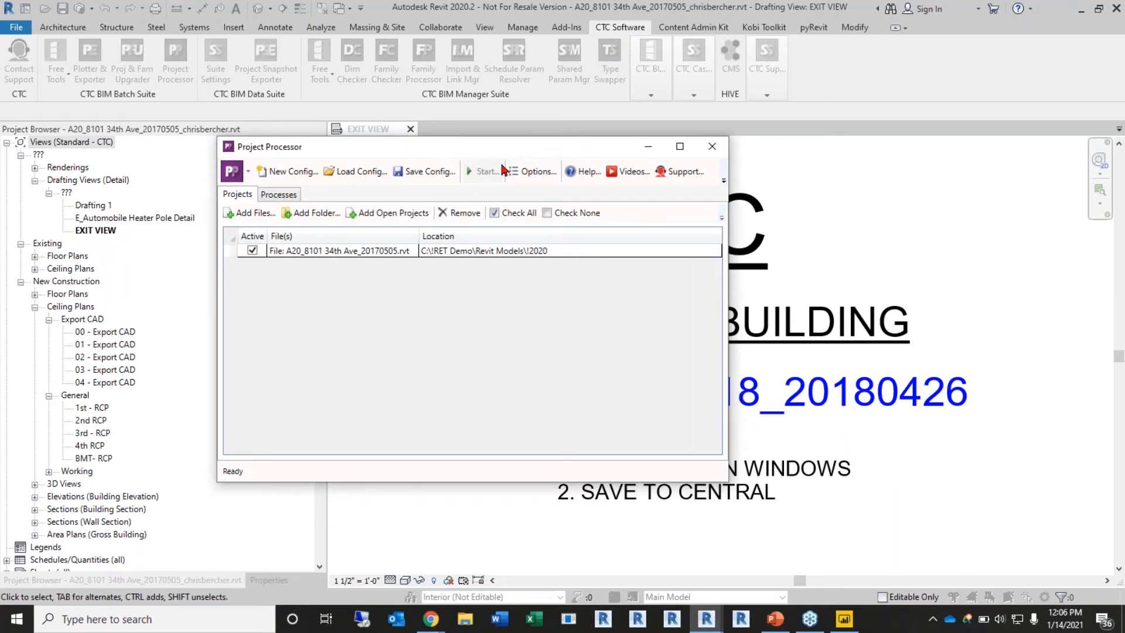
Under Processes > Files, uncheck 'After Processing, Save to New Location'
left_click(291, 195)
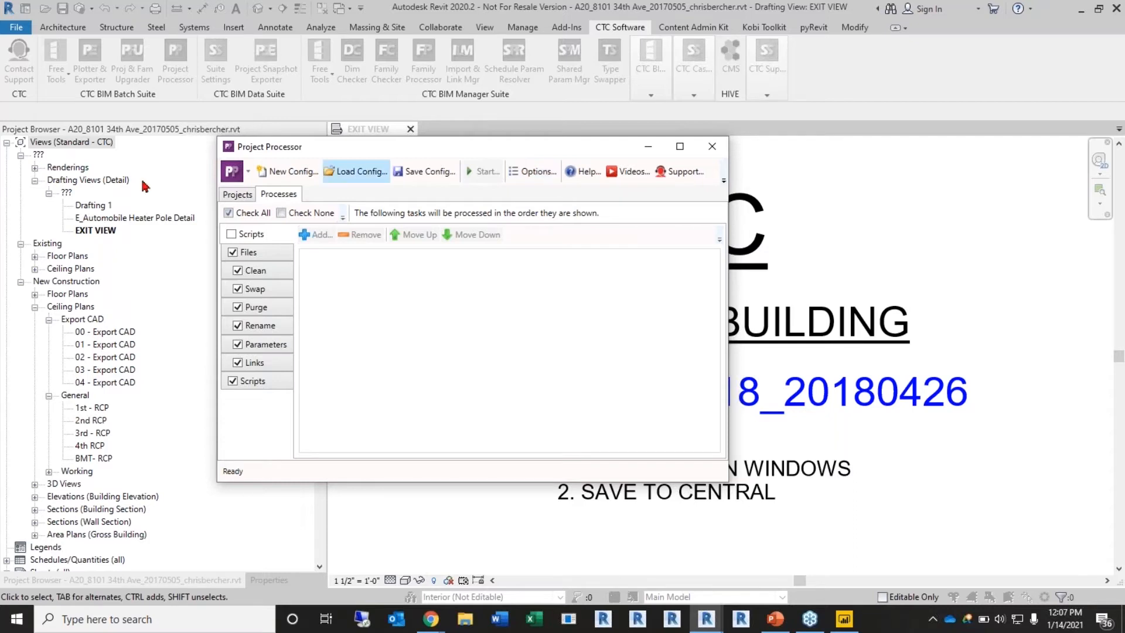
left_click(241, 194)
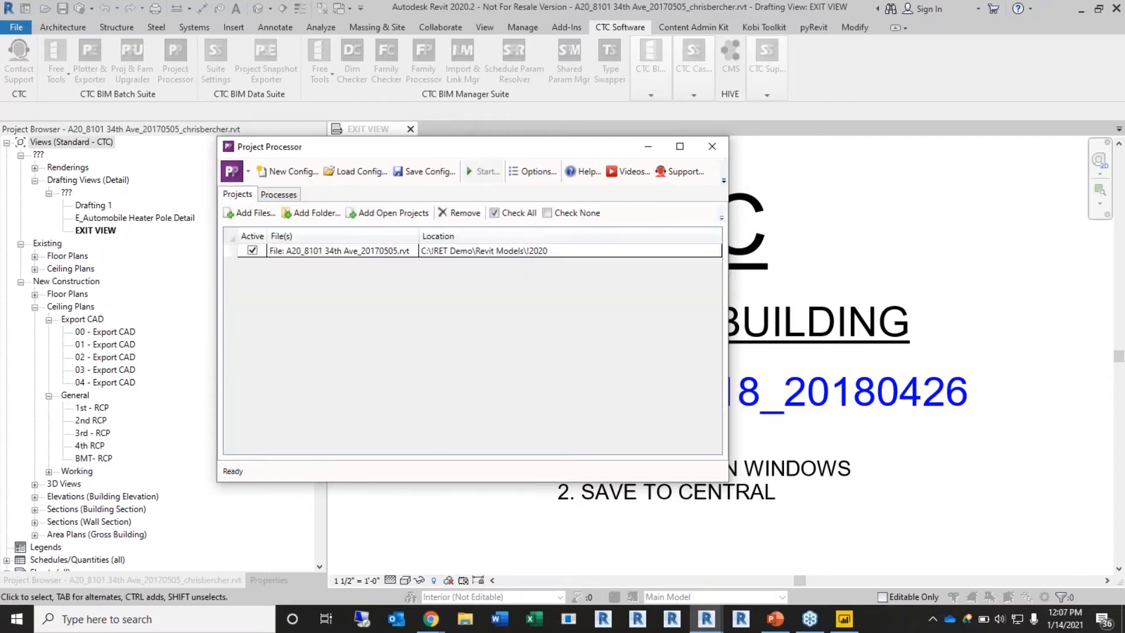
left_click(278, 195)
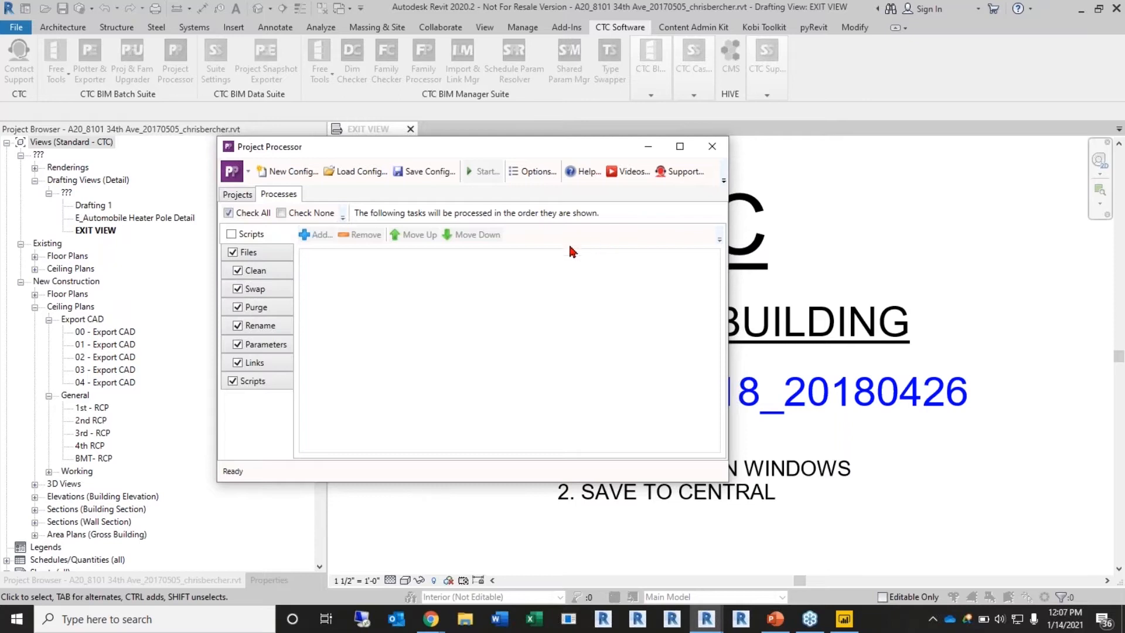
left_click(266, 253)
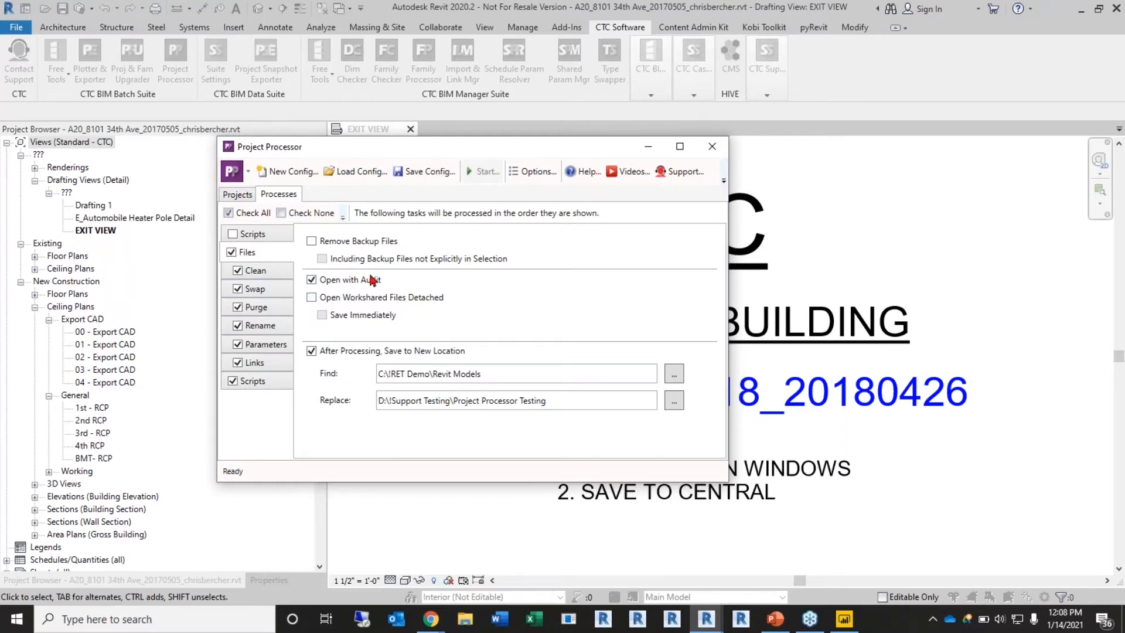
left_click(339, 351)
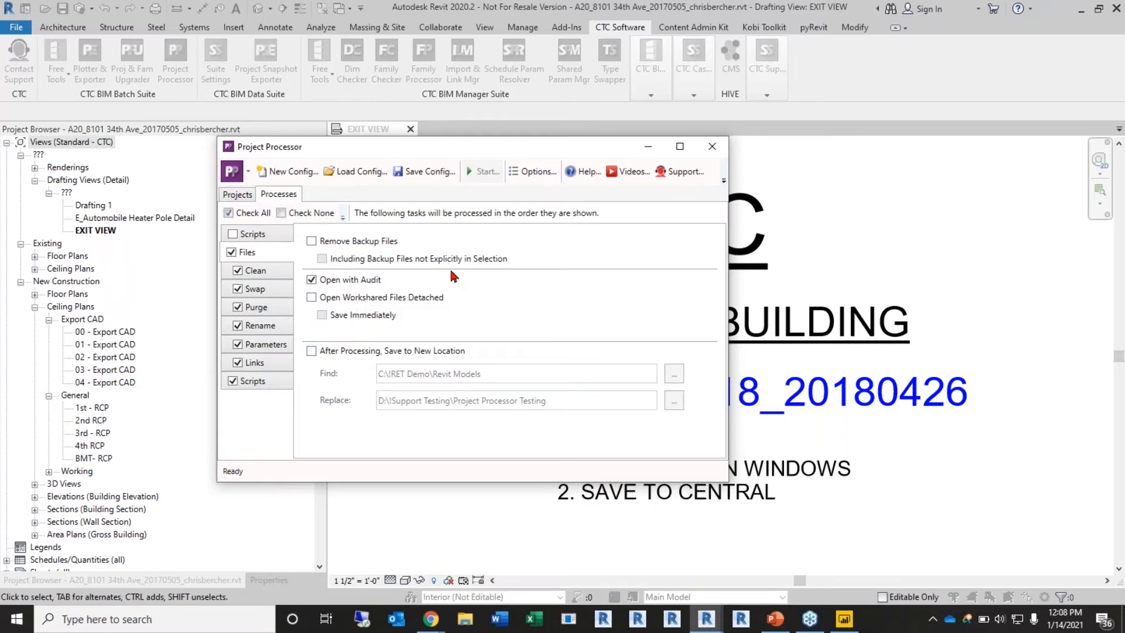
Select the Clean task and add a new sheet clean-up rule with Used/Empty at <All>
left_click(258, 273)
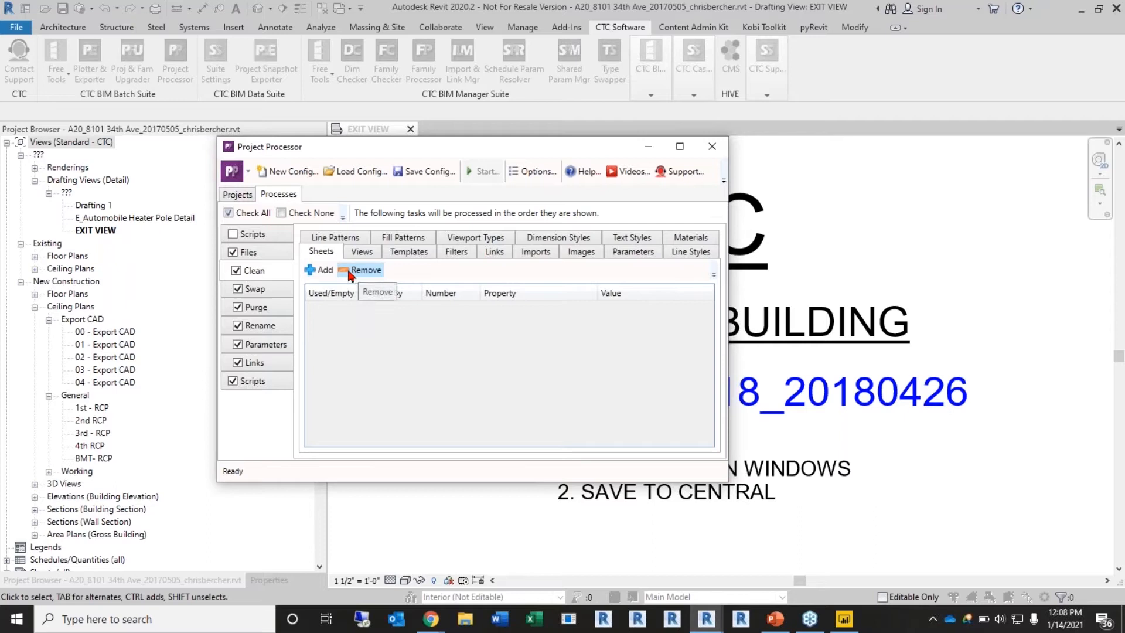
left_click(320, 270)
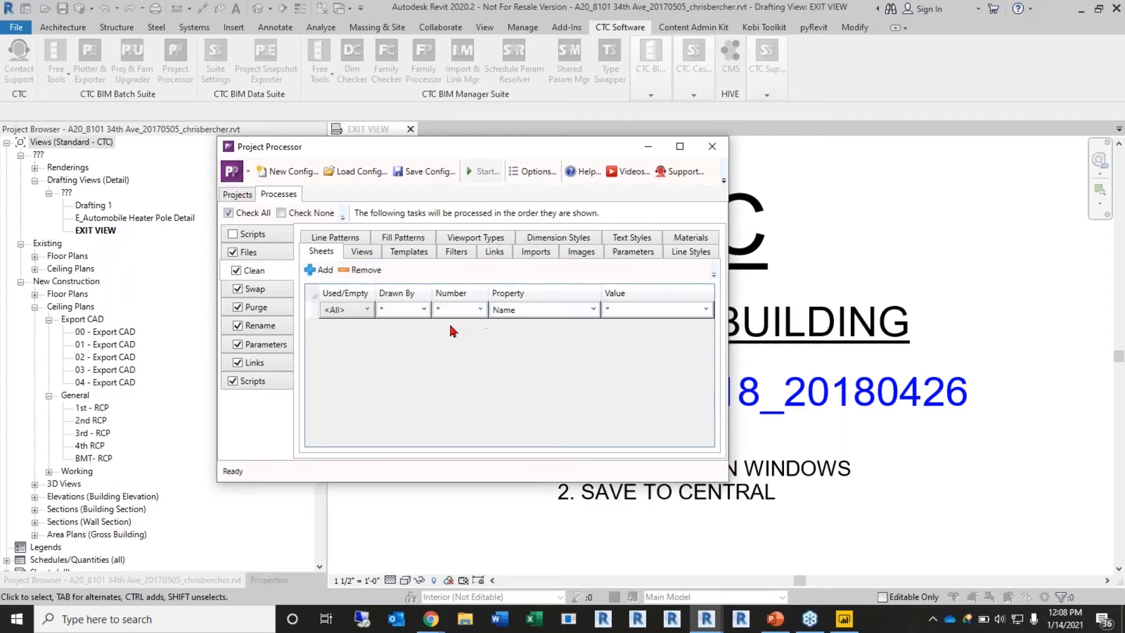
left_click(364, 309)
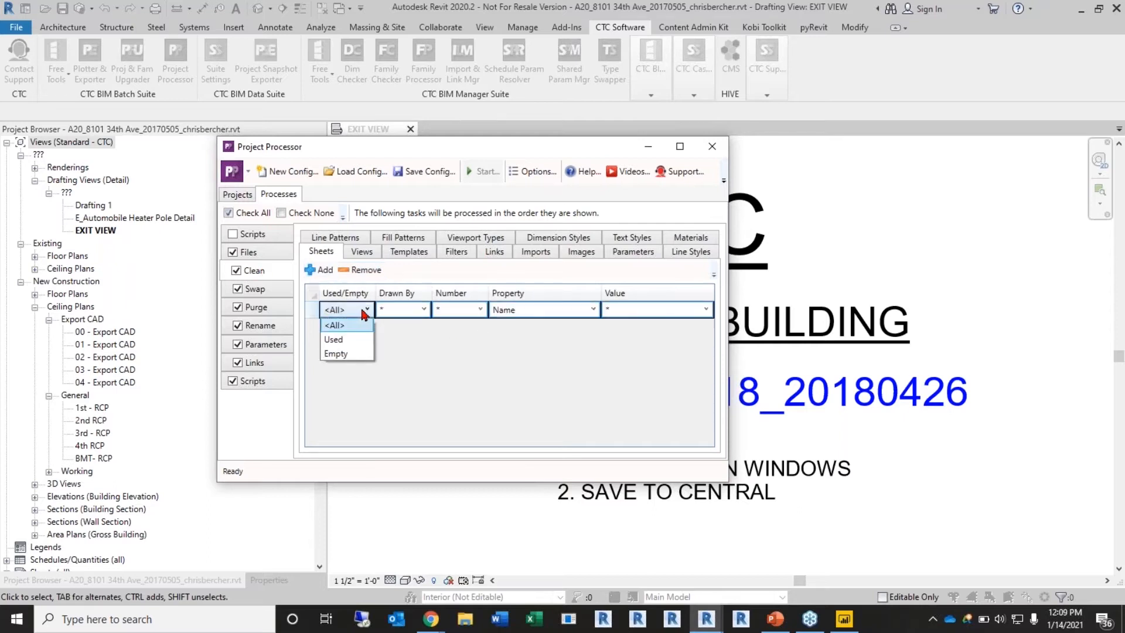
left_click(426, 354)
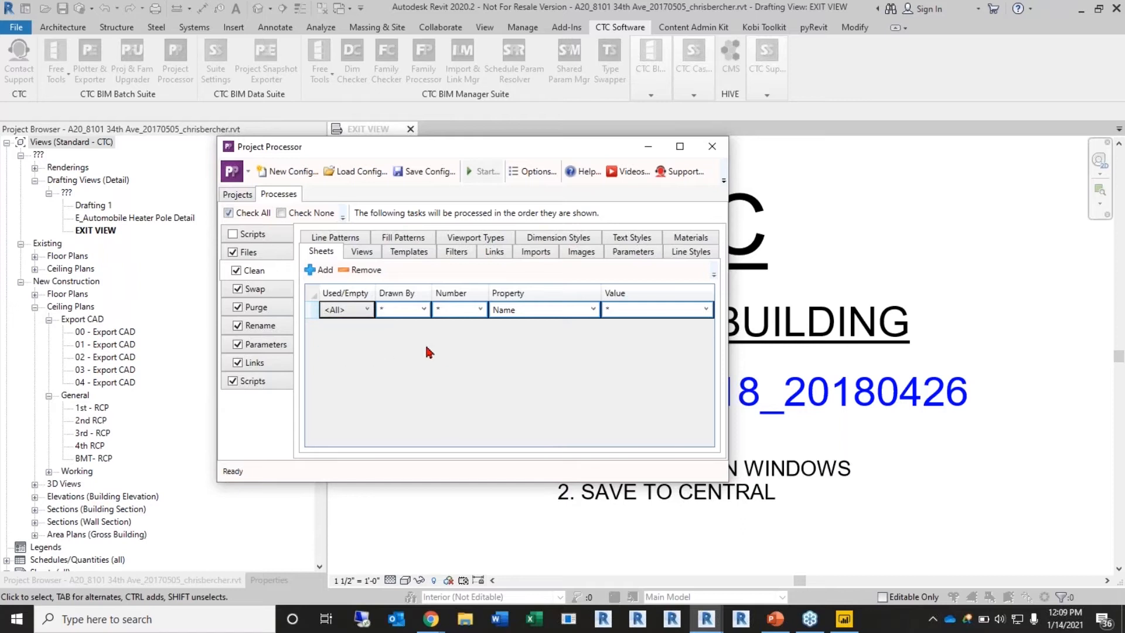
left_click(341, 311)
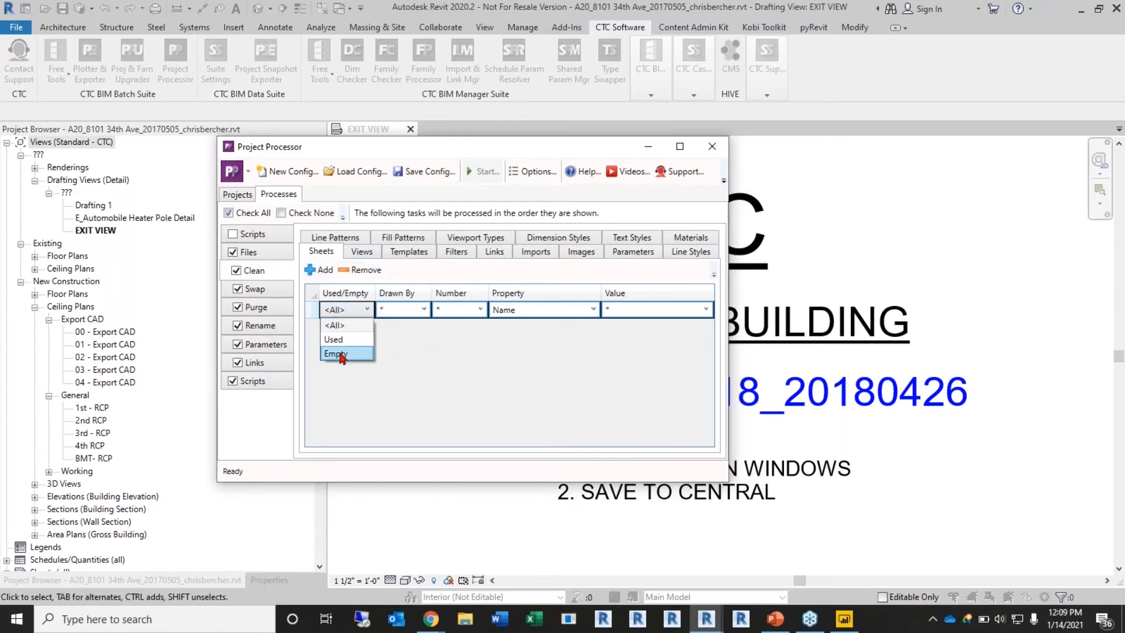
left_click(342, 341)
left_click(341, 311)
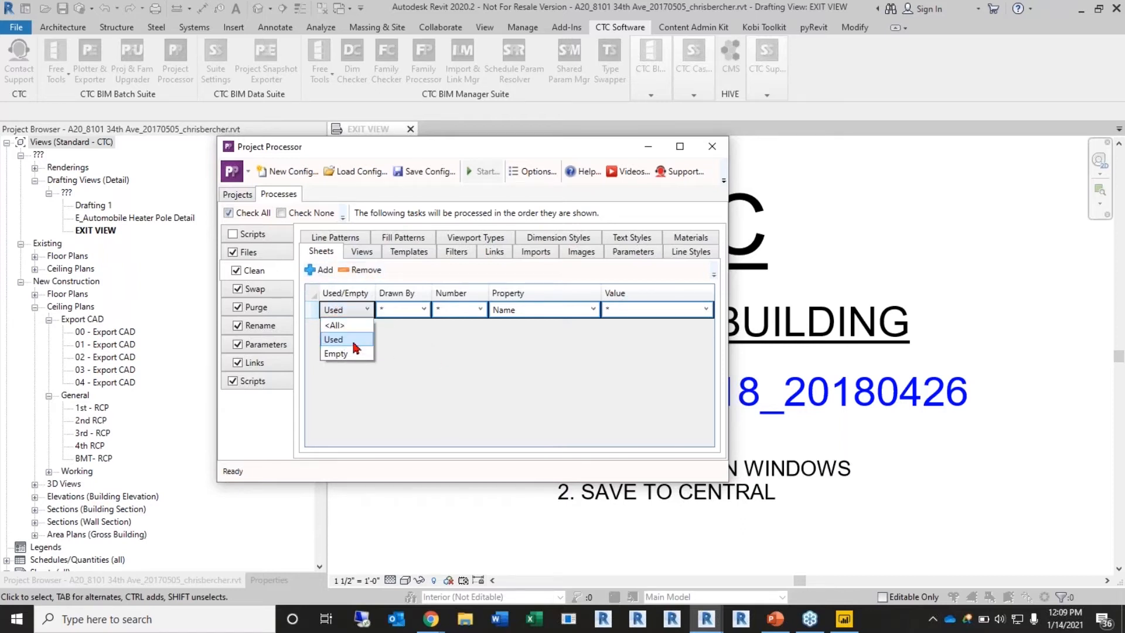
left_click(349, 323)
left_click(425, 311)
Check the rule's Drawn By, Sheet Number and property choices, trying Used/Empty as Empty
left_click(428, 314)
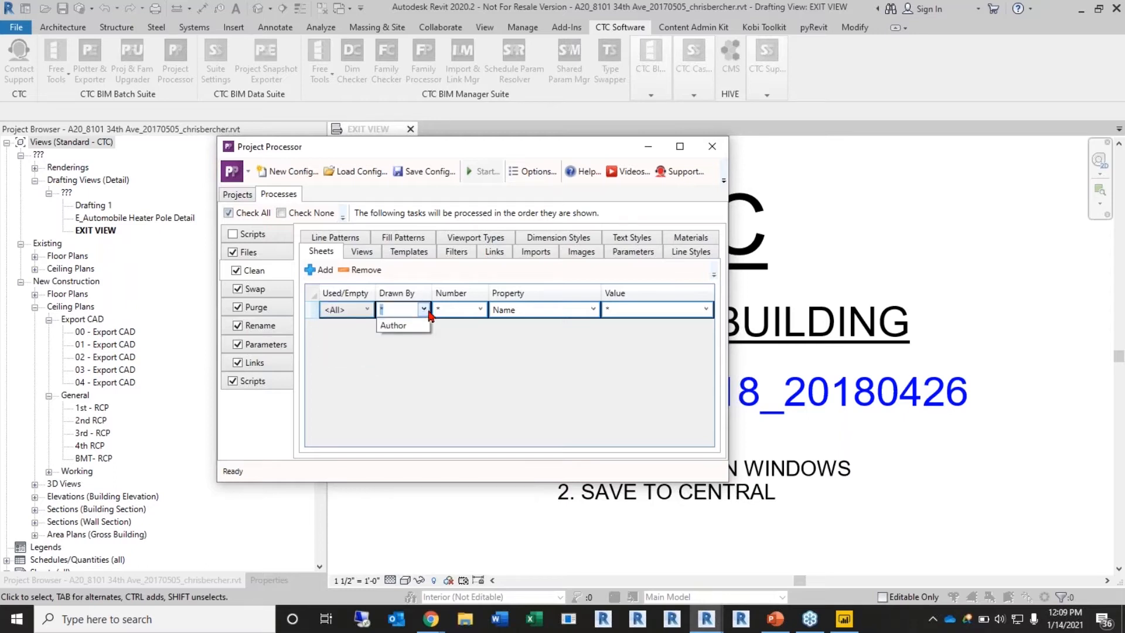
left_click(474, 371)
left_click(480, 310)
left_click(579, 364)
left_click(569, 309)
left_click(592, 309)
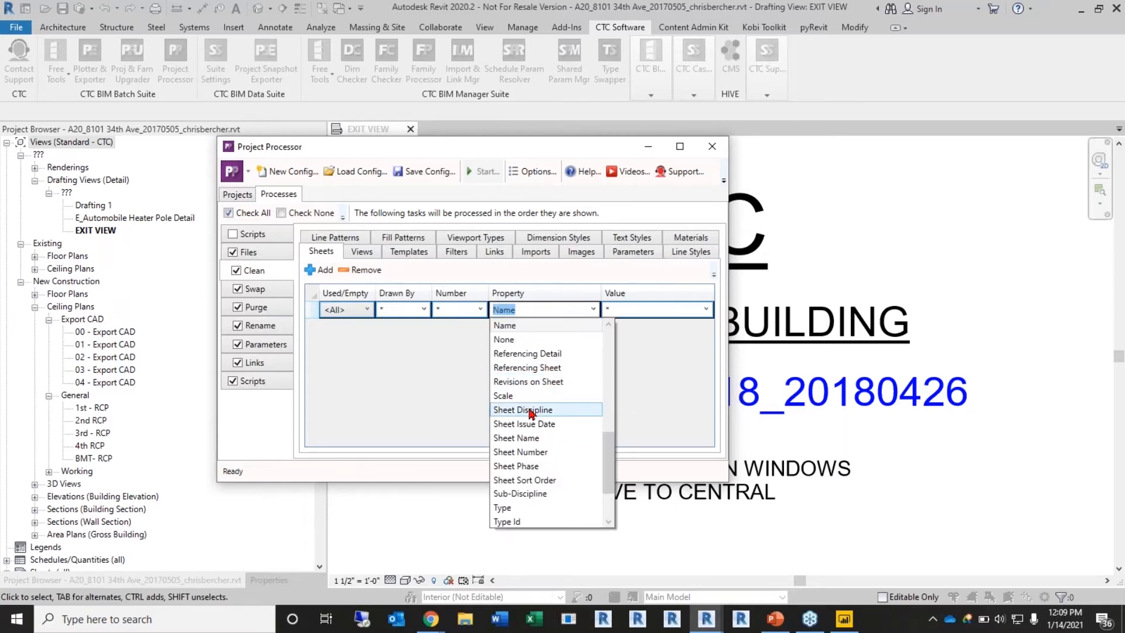
left_click(374, 414)
left_click(366, 313)
left_click(364, 313)
left_click(364, 313)
left_click(354, 354)
left_click(366, 310)
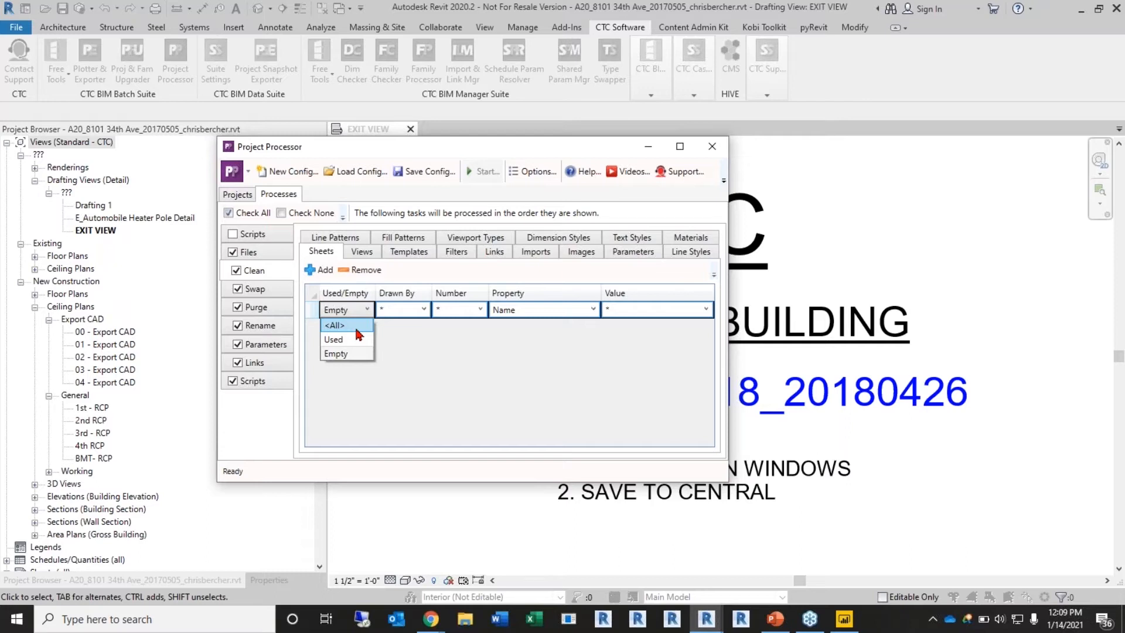
left_click(413, 348)
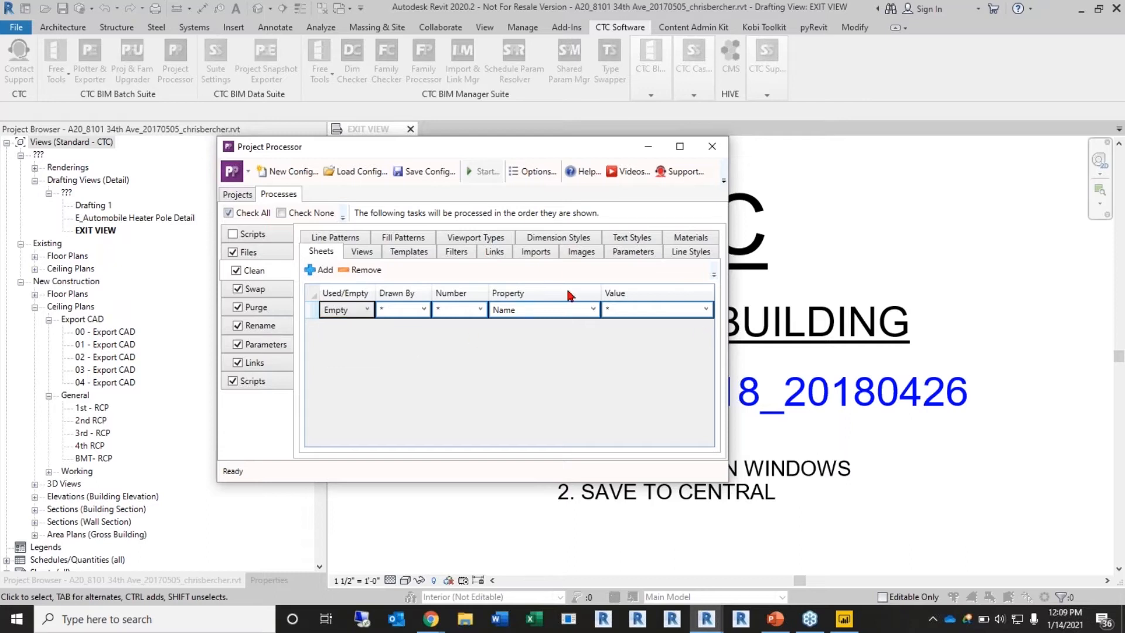
Set the rule to Sheet Name = LOWER LEVEL PLAN with Used/Empty back at <All>
left_click(593, 310)
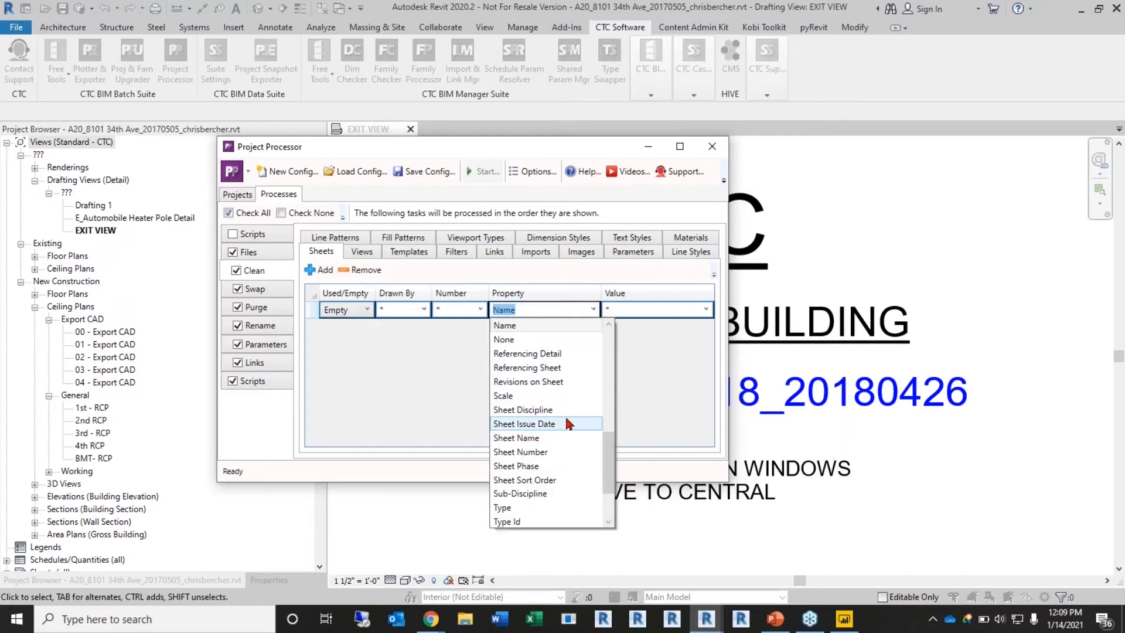
scroll(574, 429, "down", 2)
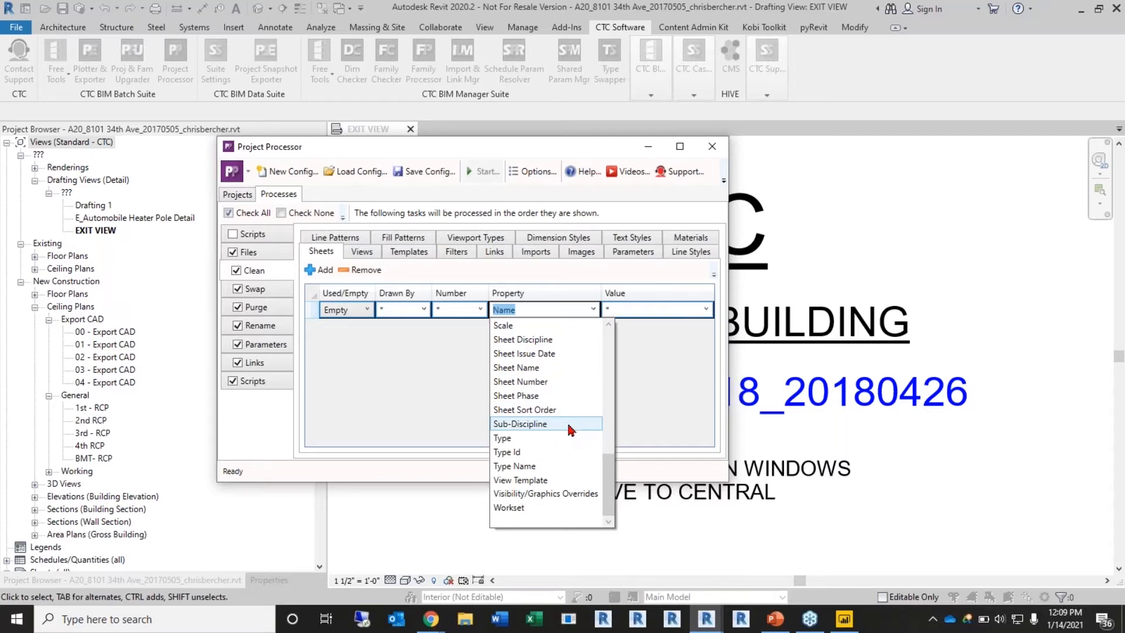
left_click(560, 369)
left_click(706, 309)
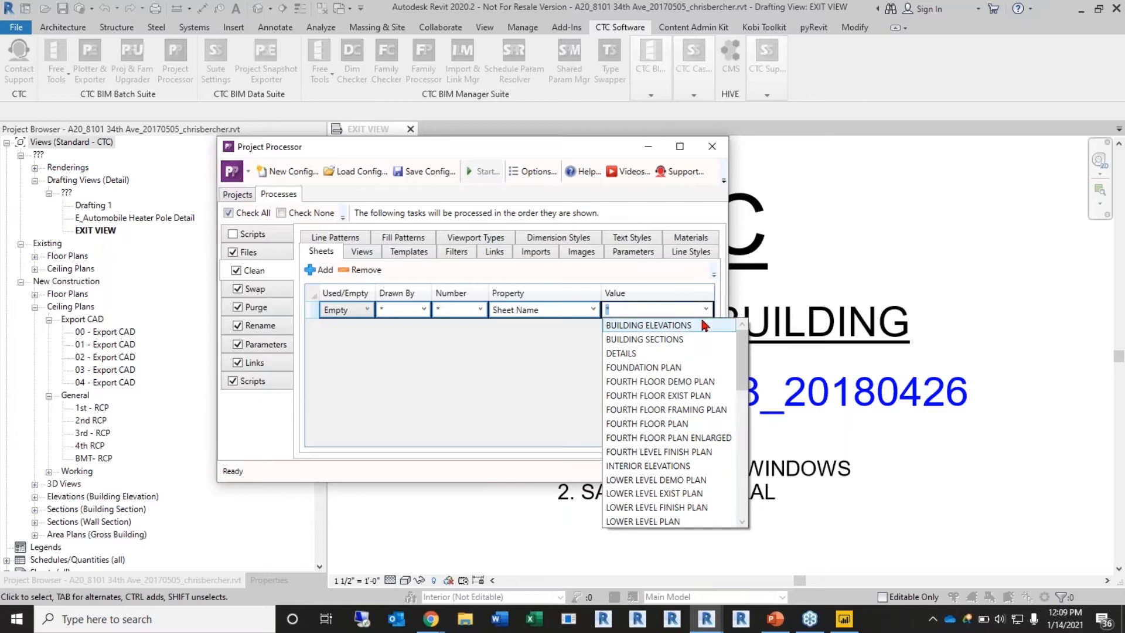
scroll(710, 384, "down", 2)
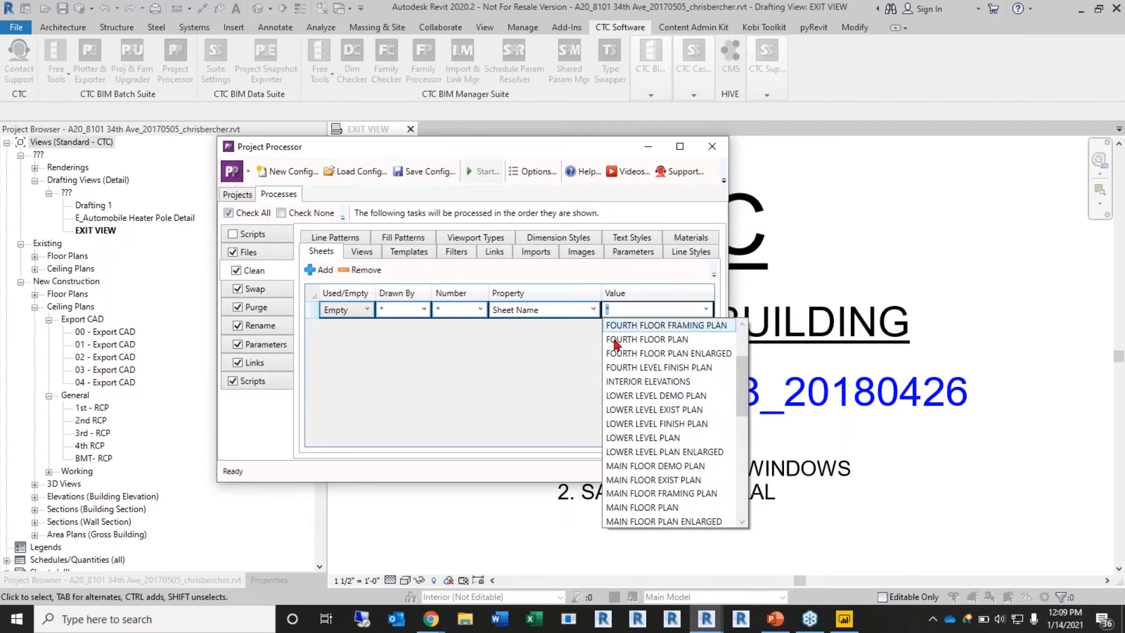
left_click(650, 438)
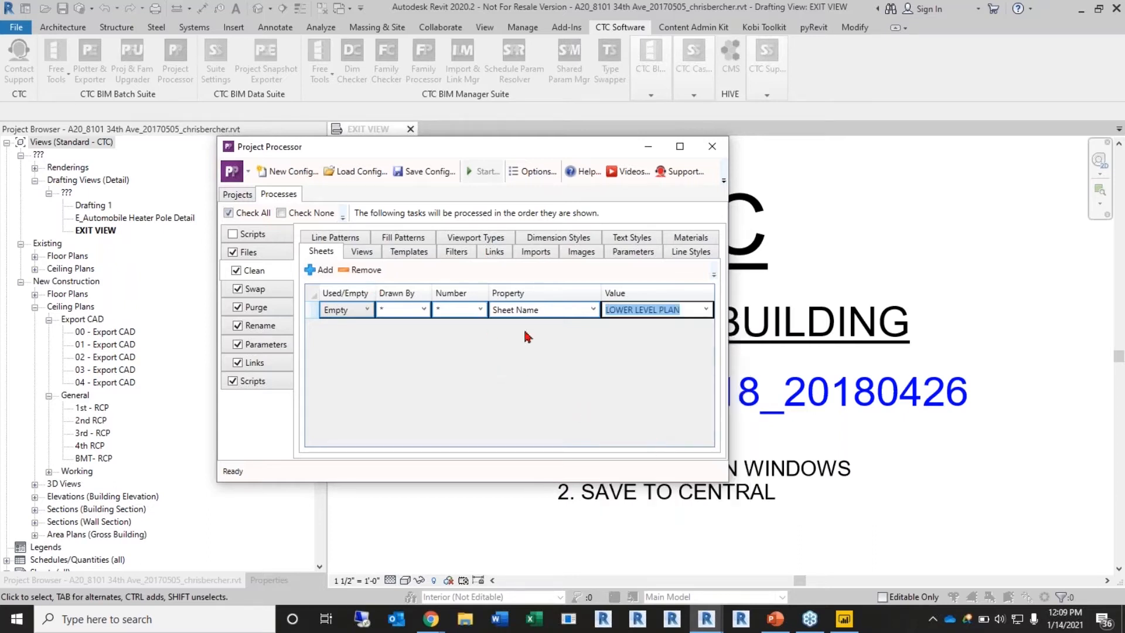
left_click(368, 310)
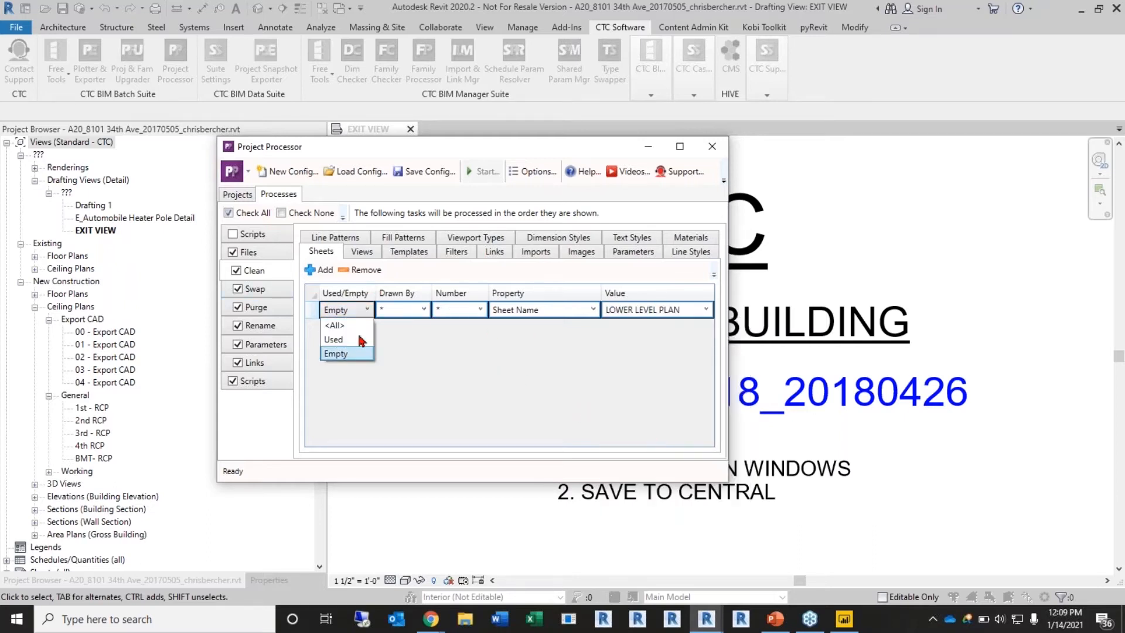
left_click(346, 325)
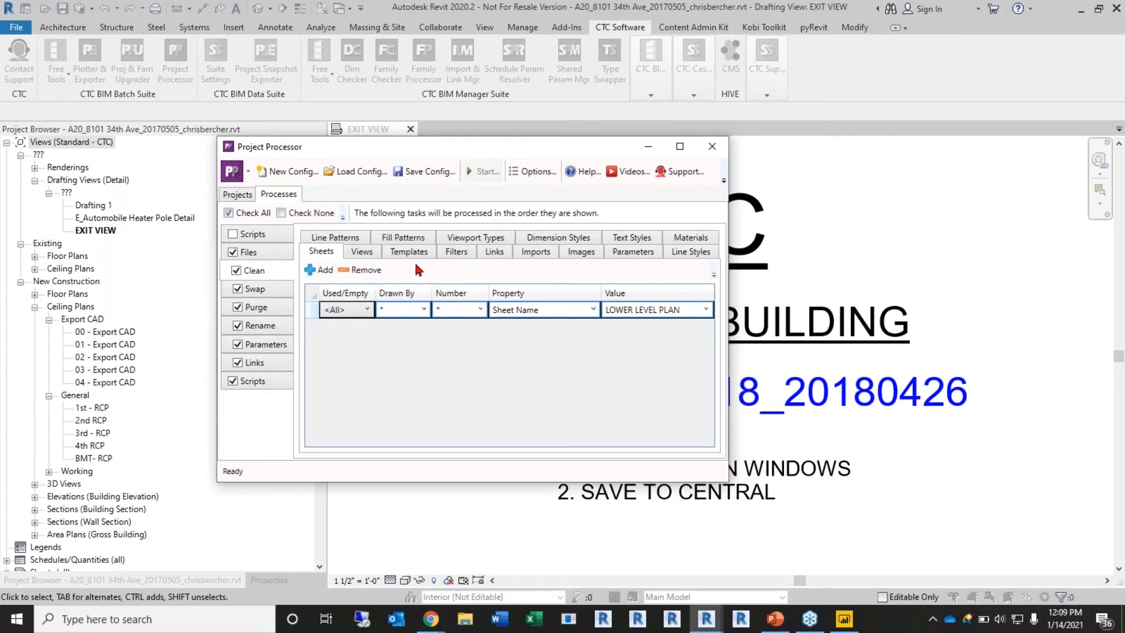
left_click(373, 252)
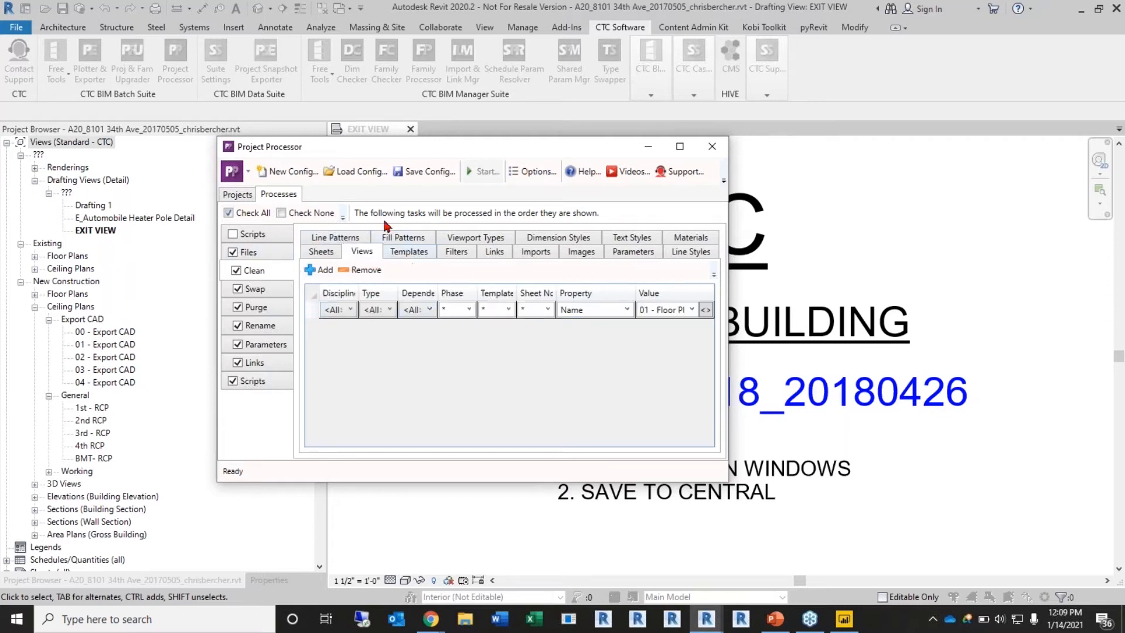
Set the view rule's Discipline to Architectural and review its Type, Dependency, Phase and Template options
left_click_drag(456, 151, 455, 158)
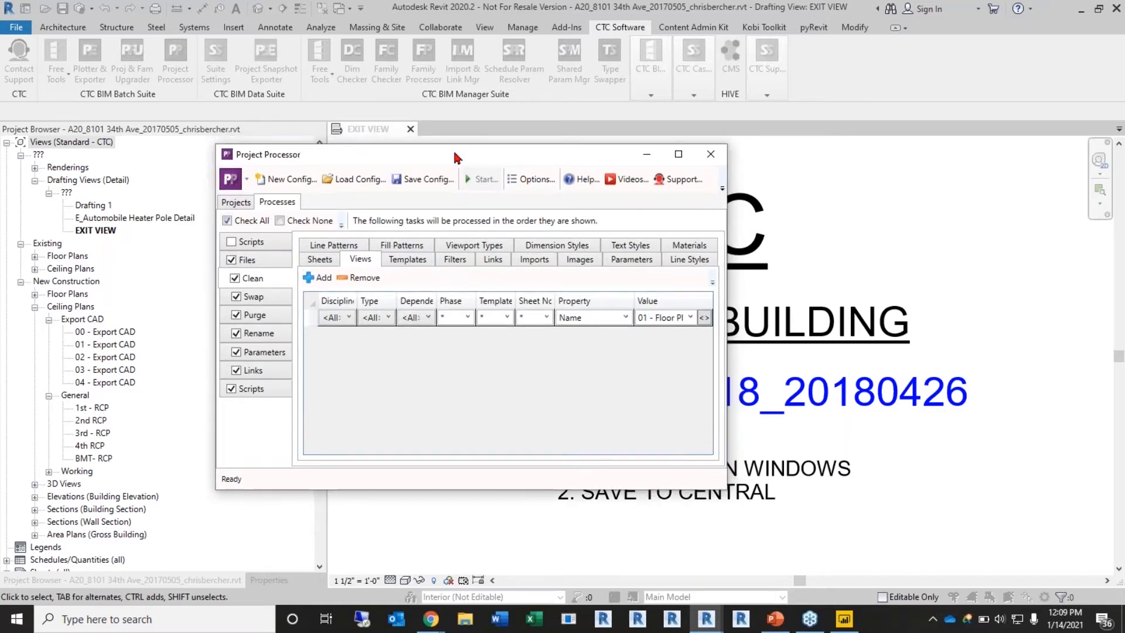
left_click(339, 317)
left_click(331, 346)
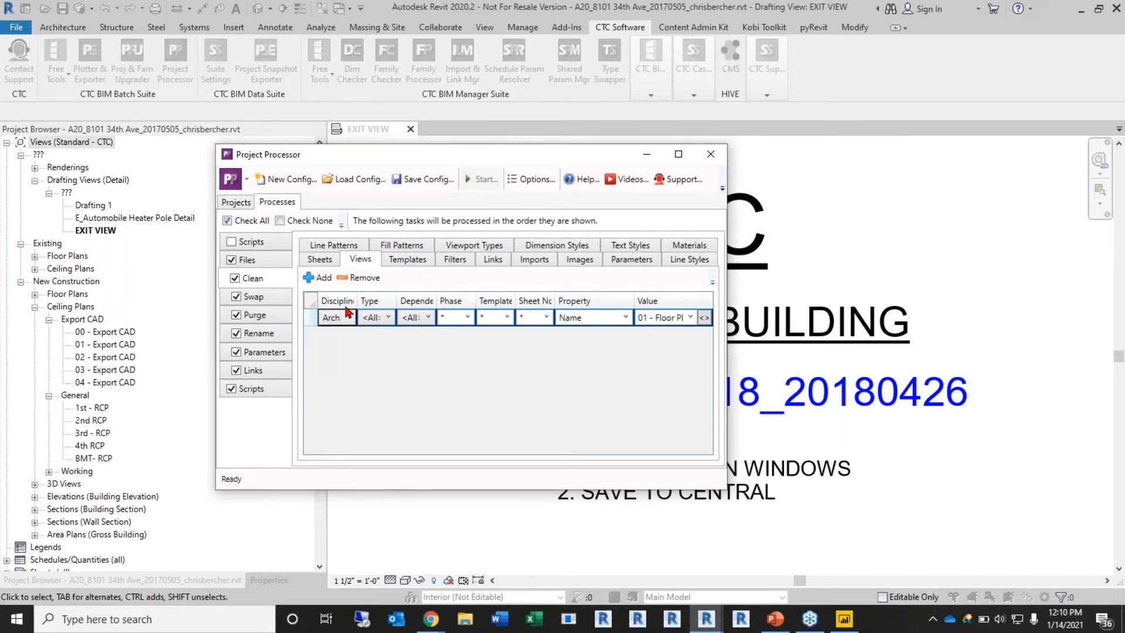
left_click(378, 319)
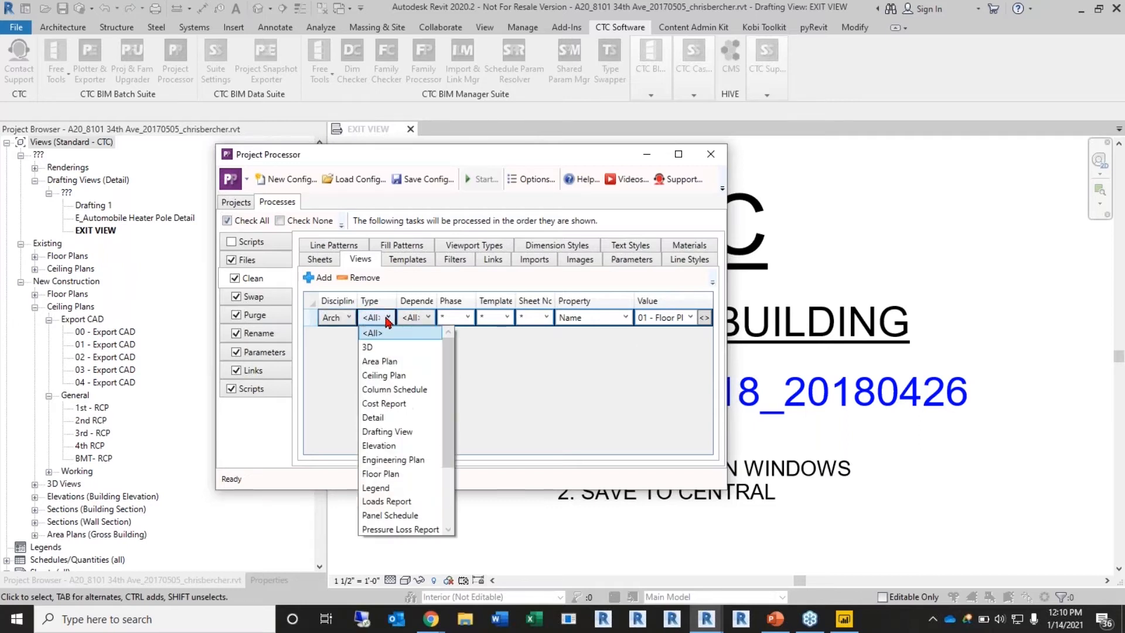
left_click(491, 400)
left_click(429, 320)
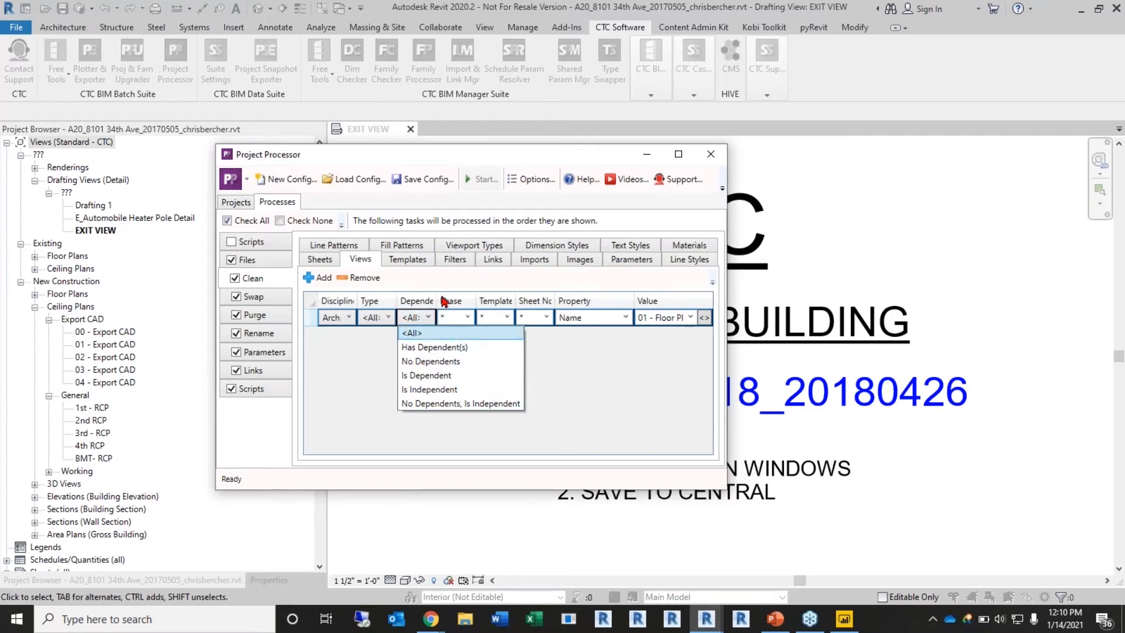
left_click(465, 317)
left_click(467, 319)
left_click(545, 381)
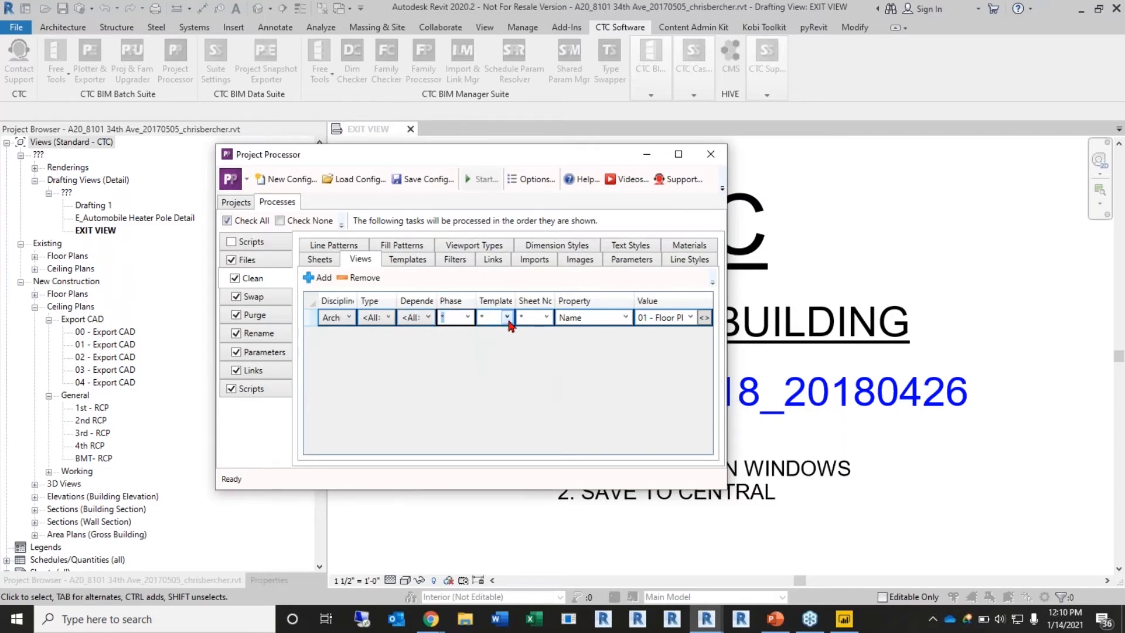
left_click(507, 320)
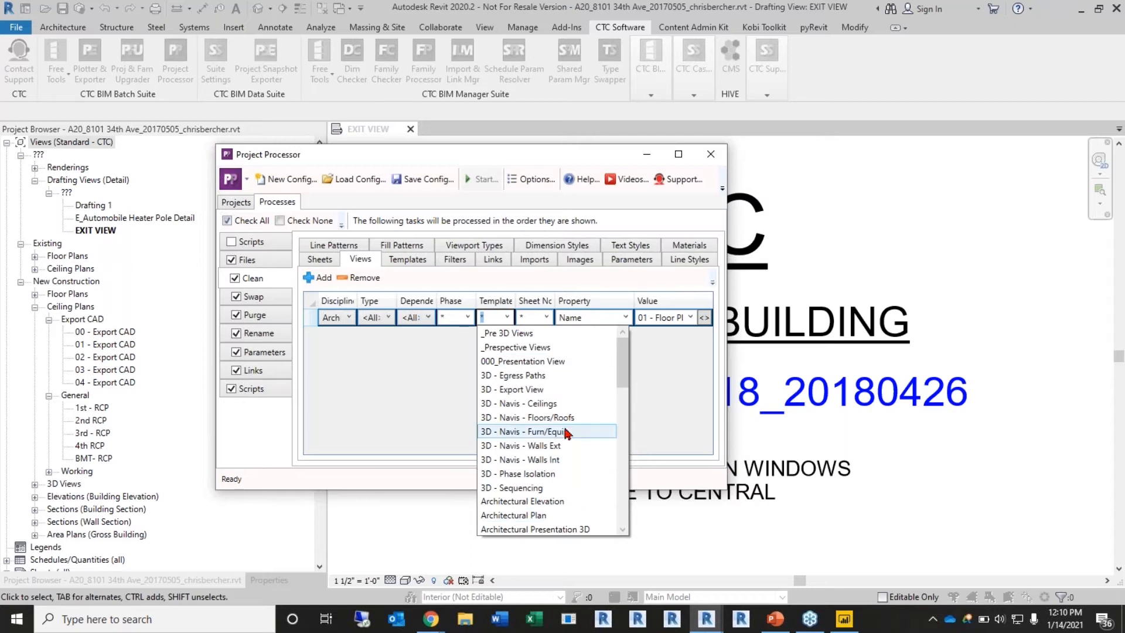
left_click(333, 436)
left_click(331, 247)
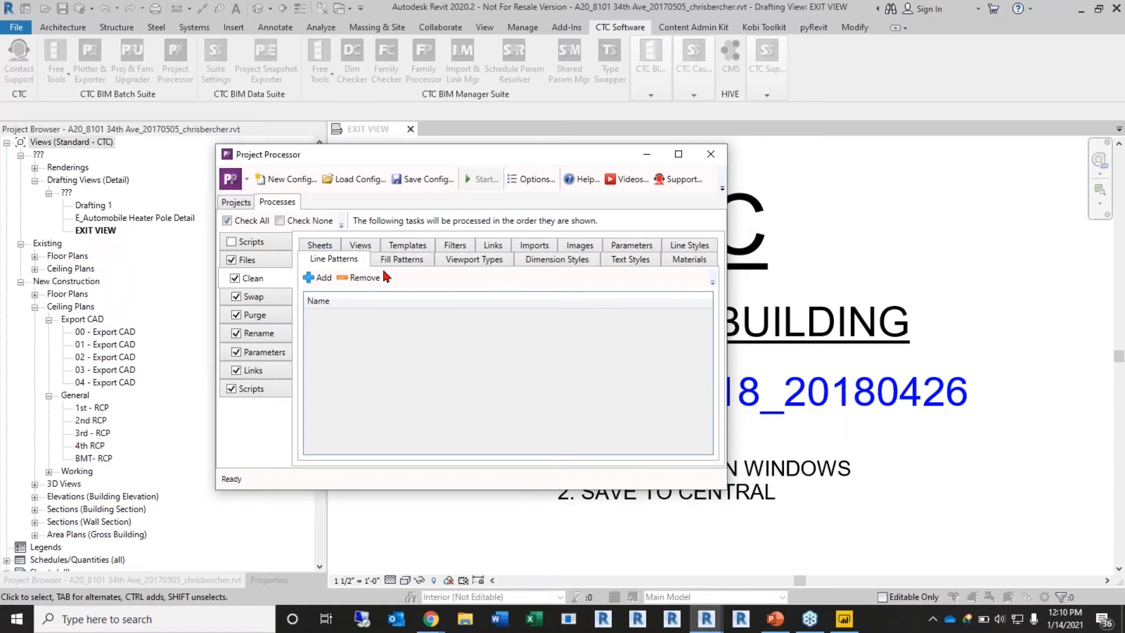
Add a line-pattern cleanup rule with Name left as '*' to match all patterns
left_click(310, 278)
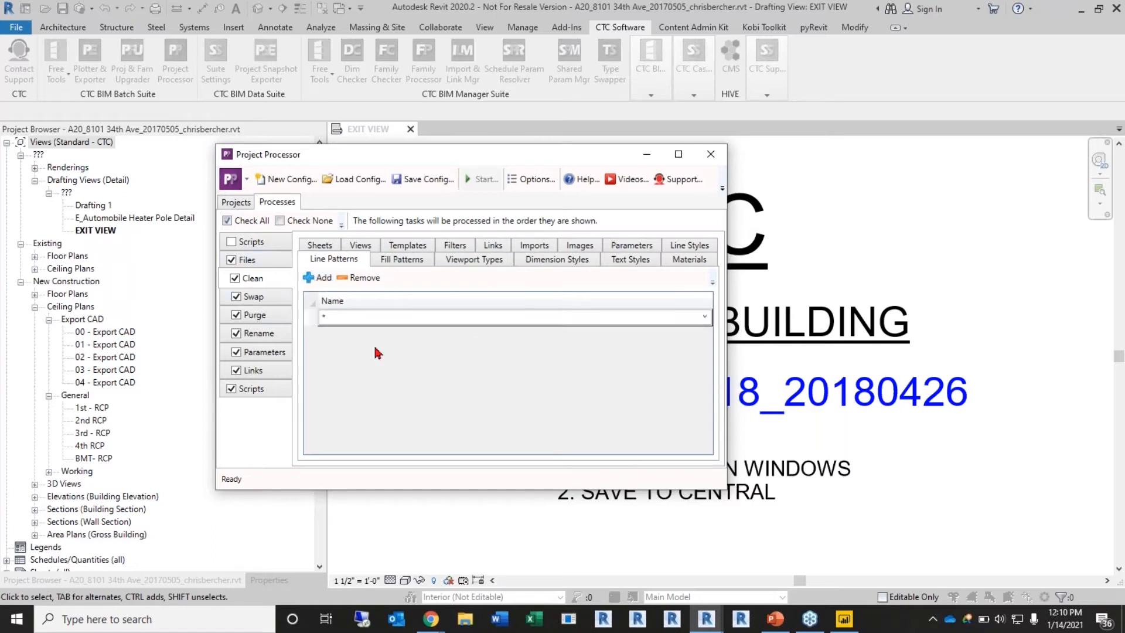
left_click(705, 317)
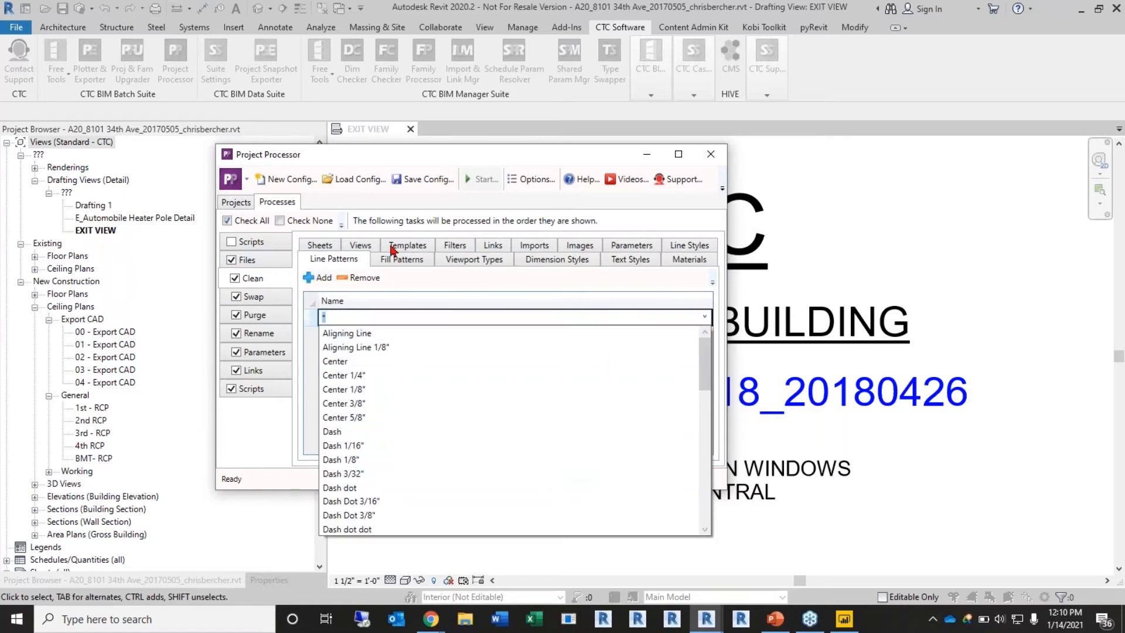
left_click(578, 261)
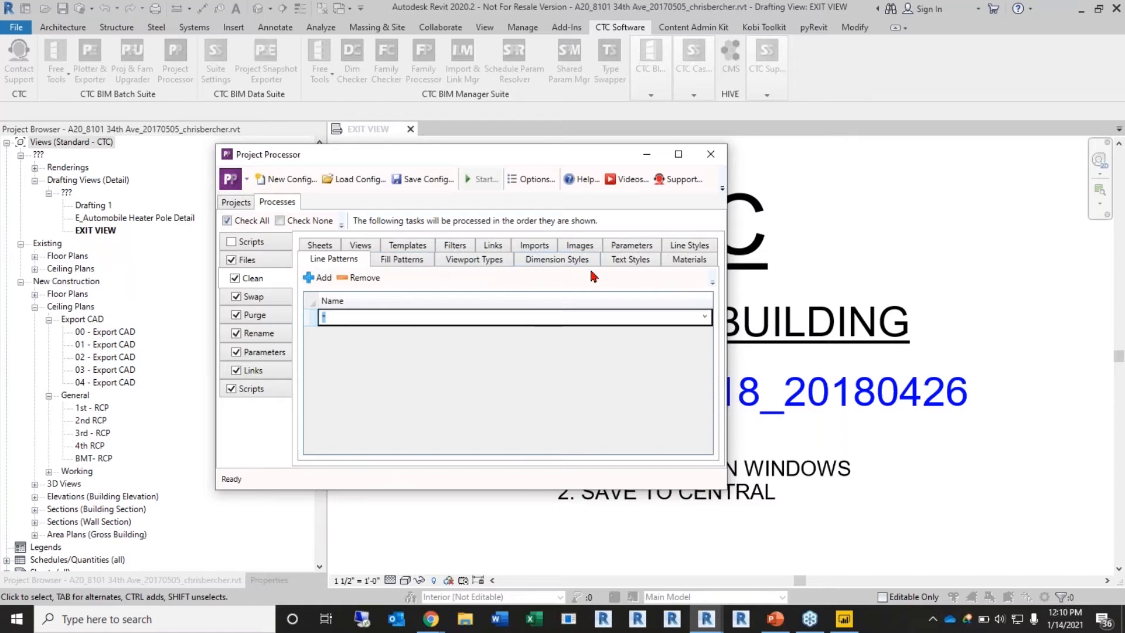
left_click(578, 261)
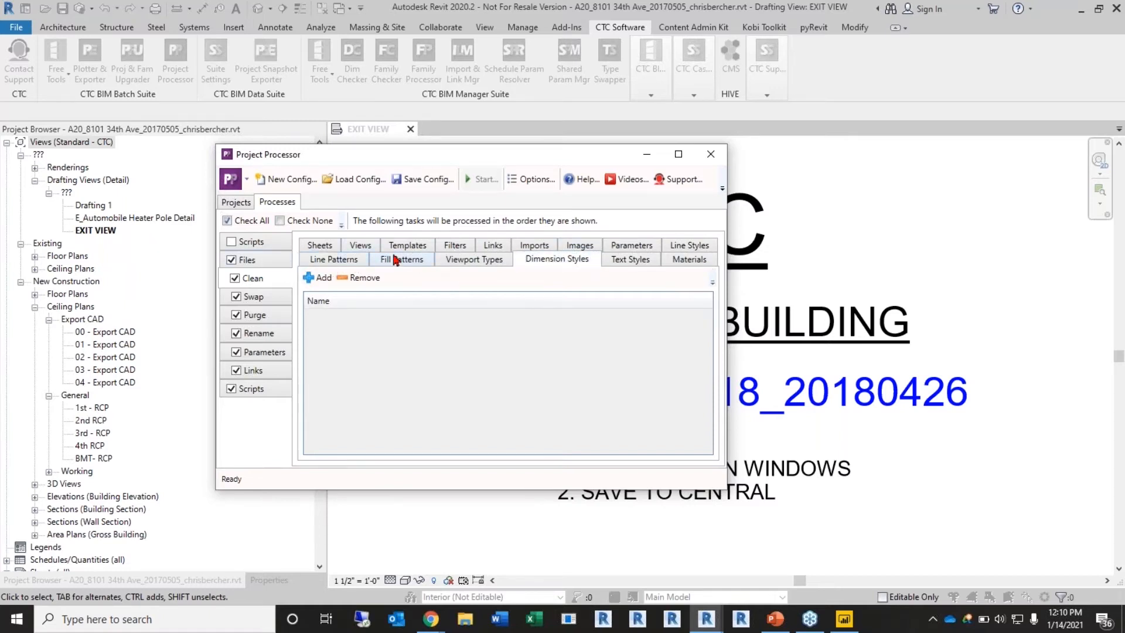
left_click(252, 296)
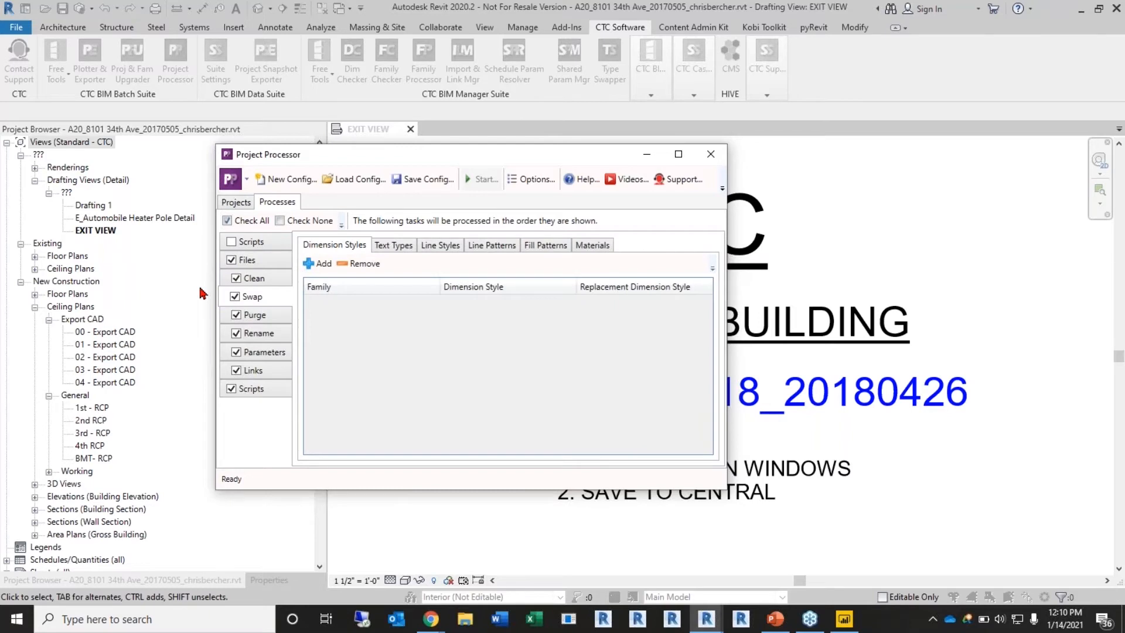
Add a Linear dimension swap replacing Linear Dimension Style with Linear - 3/32" Arial
left_click(320, 263)
left_click(369, 304)
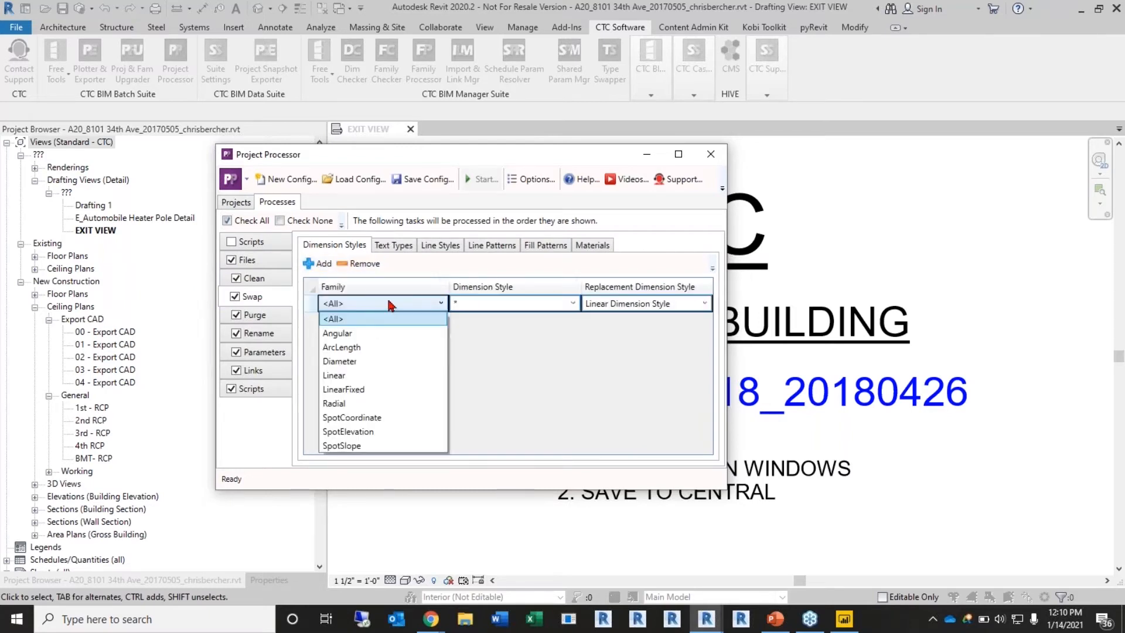
left_click(390, 373)
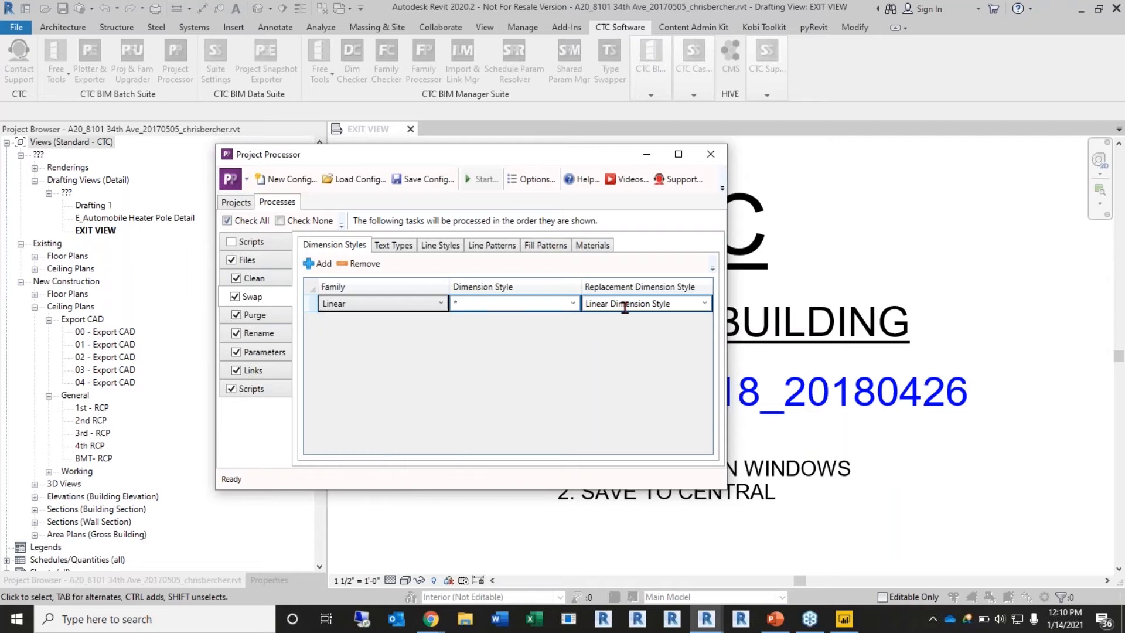
left_click(572, 303)
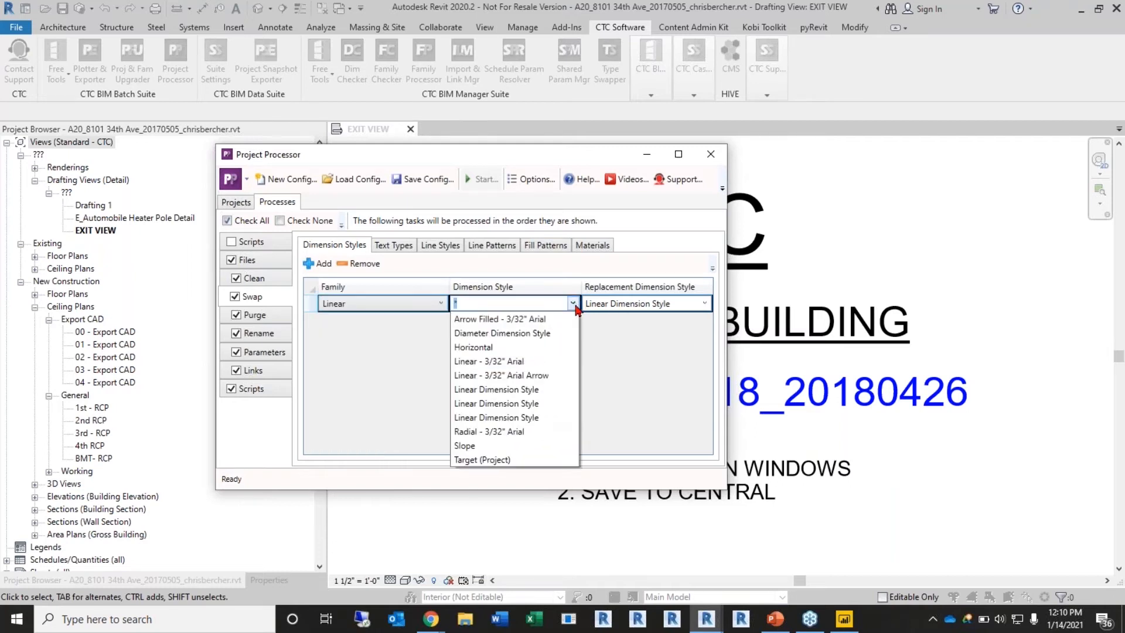
left_click(504, 361)
left_click(694, 303)
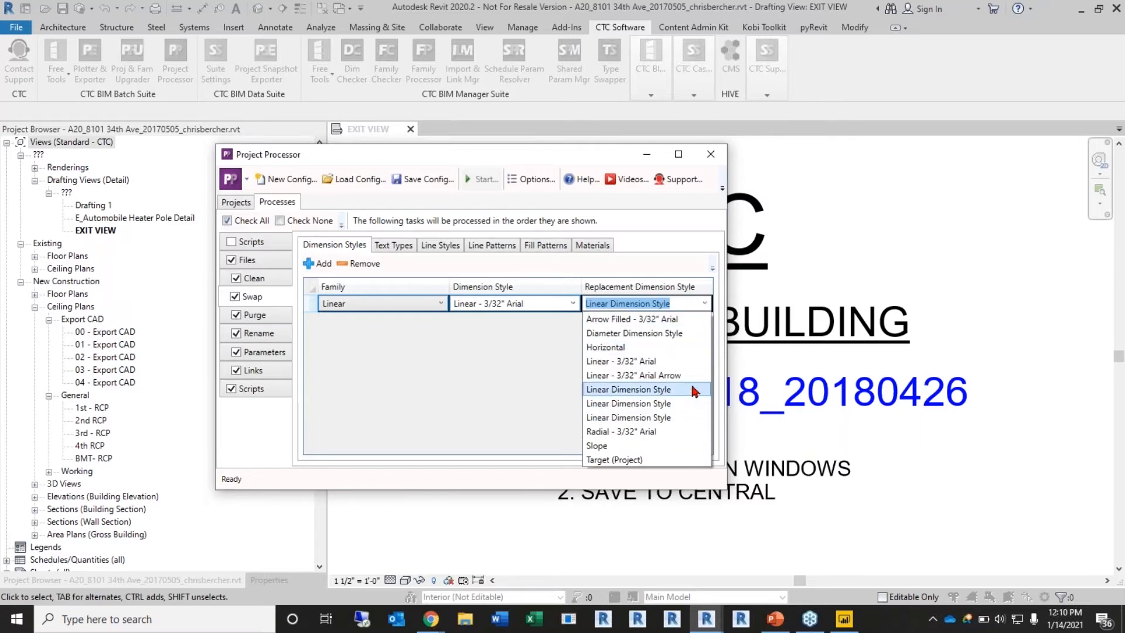
left_click(694, 389)
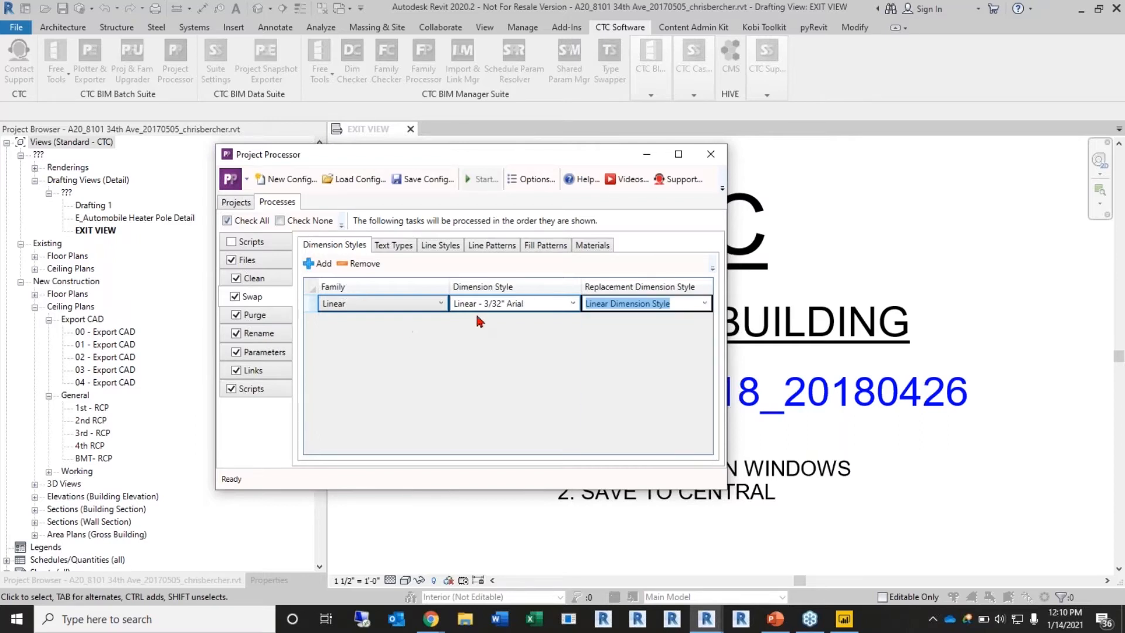
left_click(573, 303)
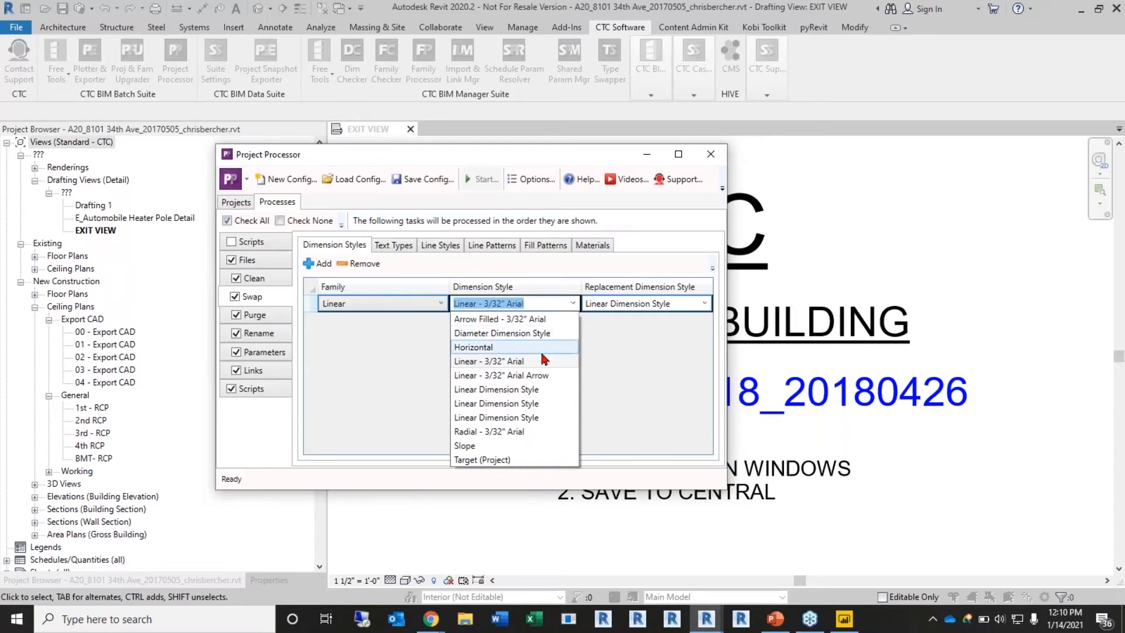
left_click(546, 389)
left_click(707, 304)
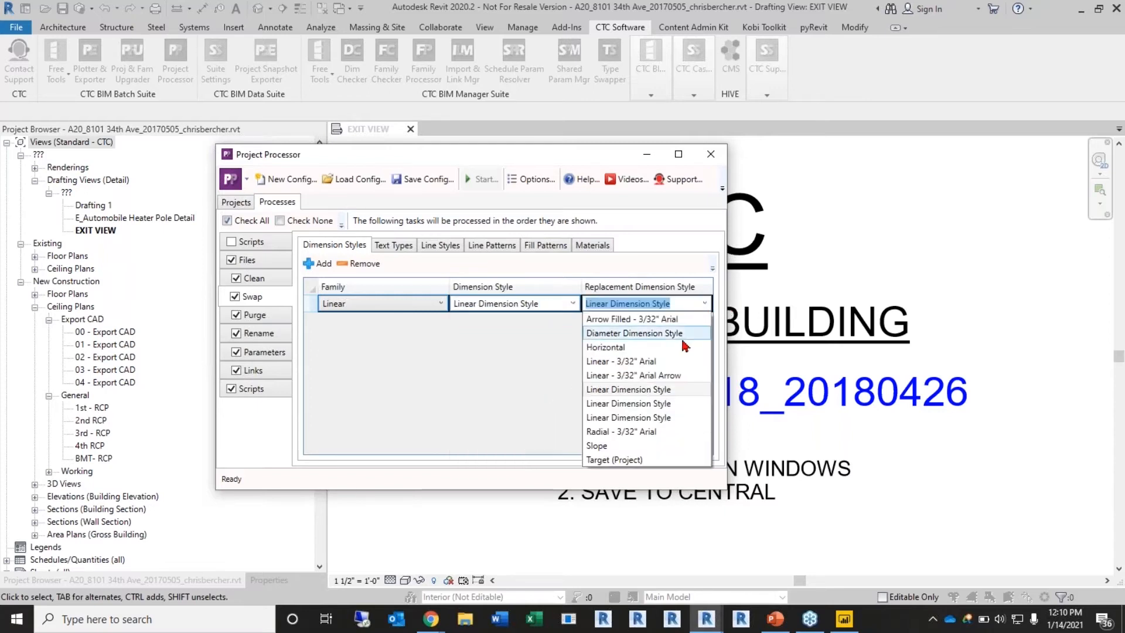
left_click(683, 366)
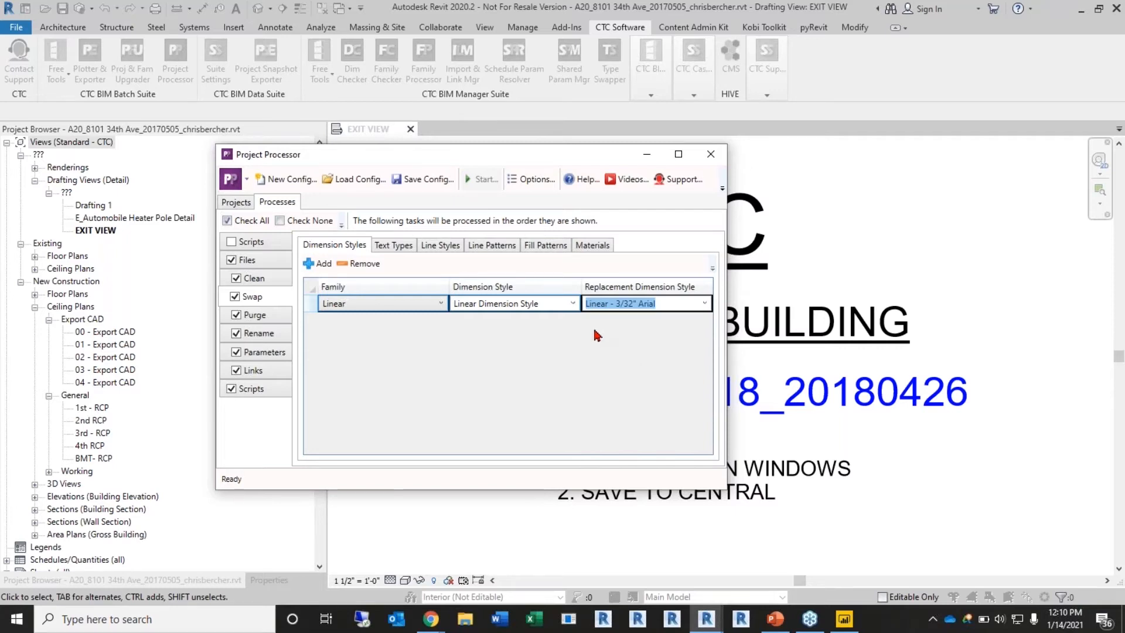
left_click(390, 247)
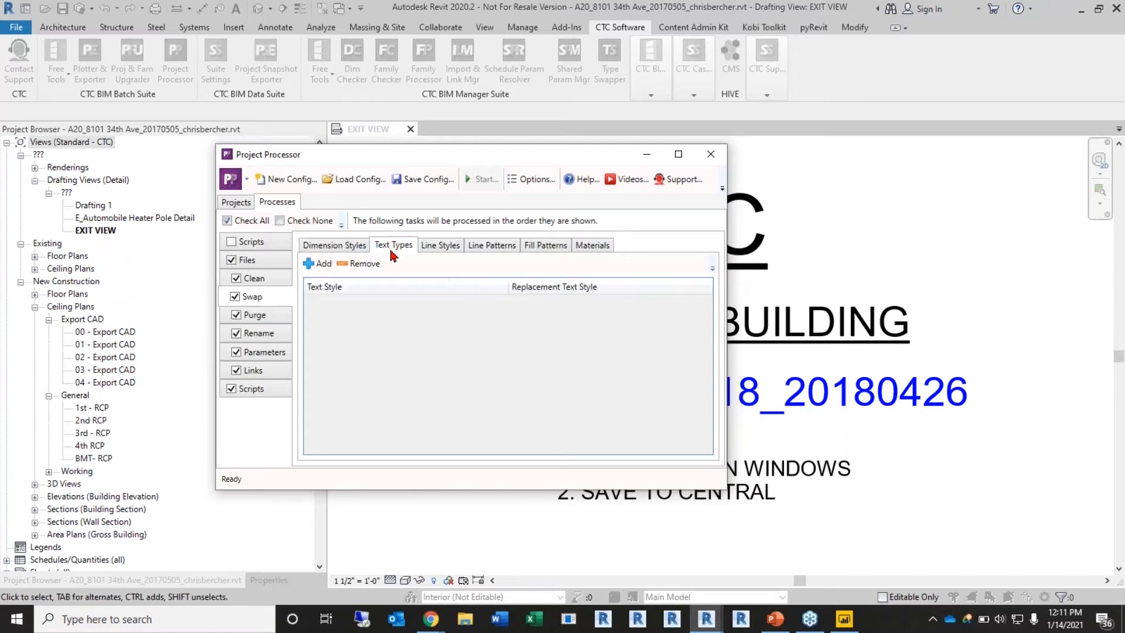
Add a Text Types swap row mapping 1/8" Arial text to the 3/32" Arial style
left_click(320, 263)
left_click(507, 303)
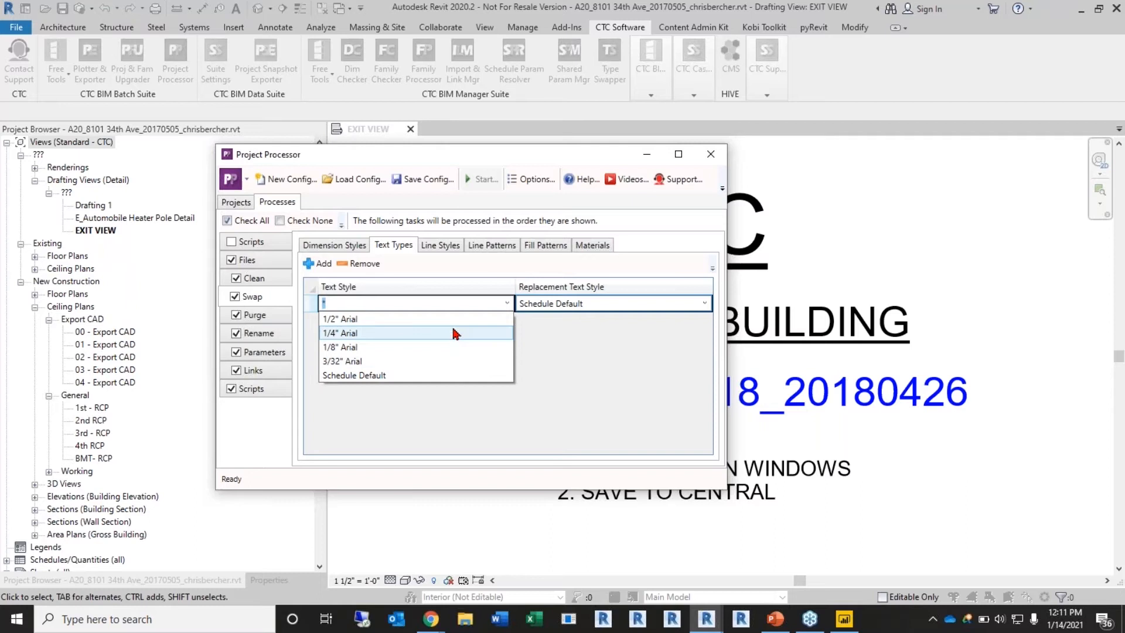
left_click(448, 348)
left_click(663, 304)
left_click(704, 303)
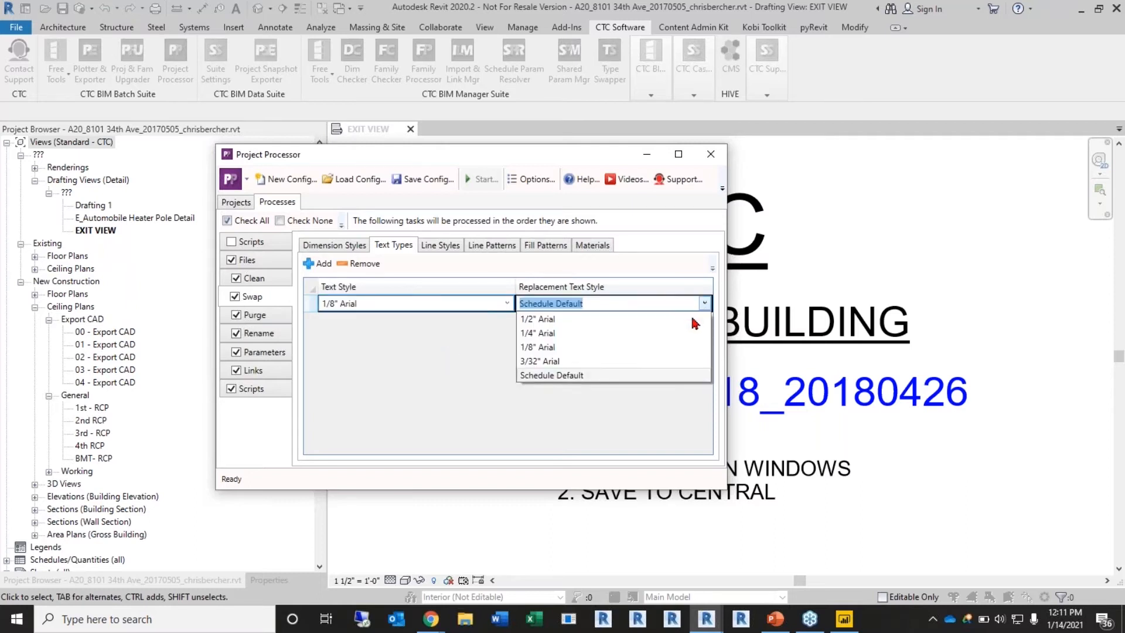
left_click(580, 363)
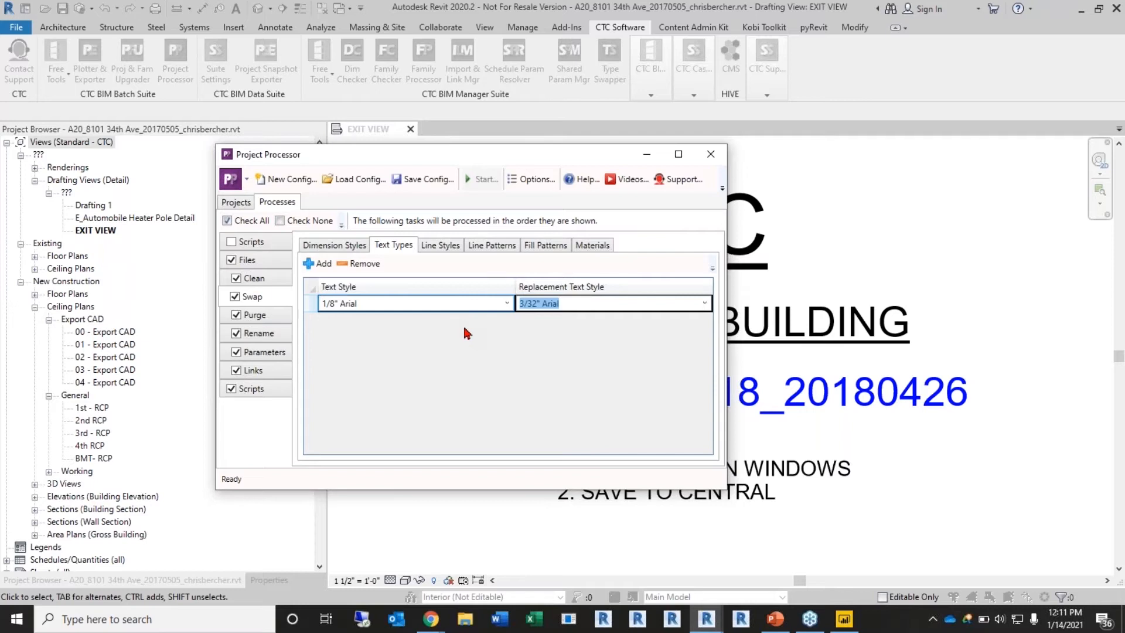
left_click(439, 246)
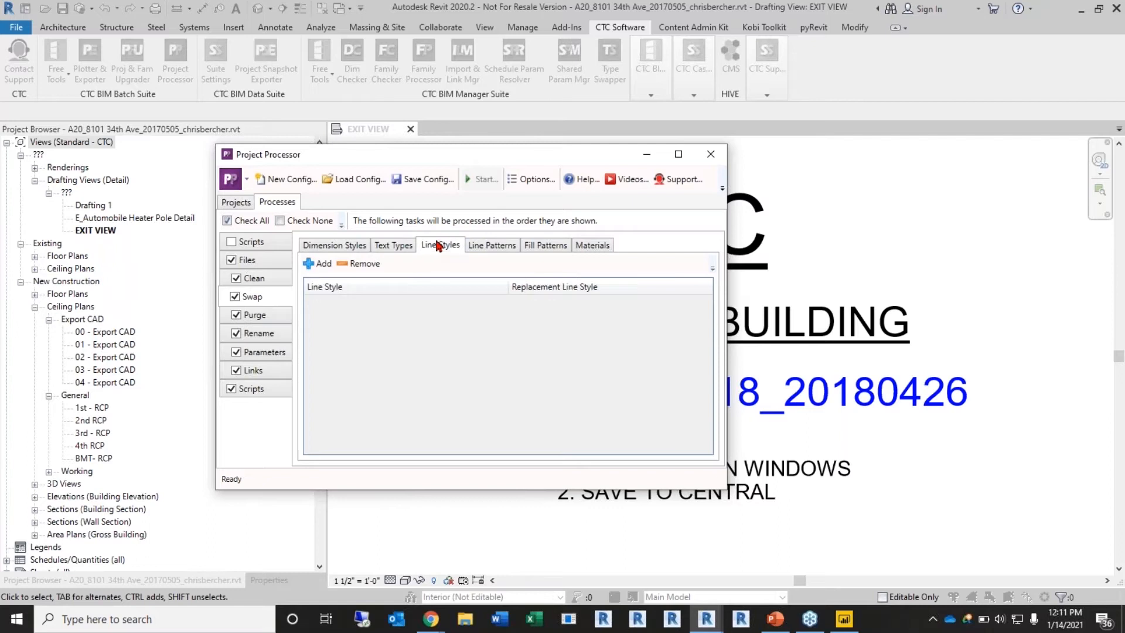
left_click(386, 249)
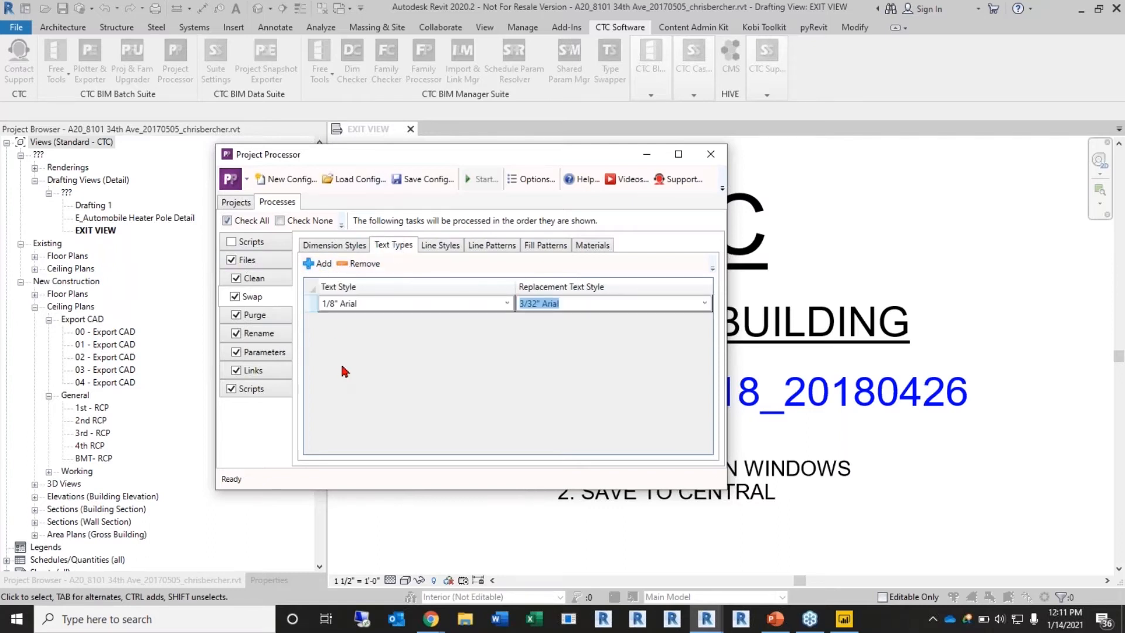
Review the Text Types and Dimension Styles swap rules, then show the empty Line Styles list
left_click(432, 248)
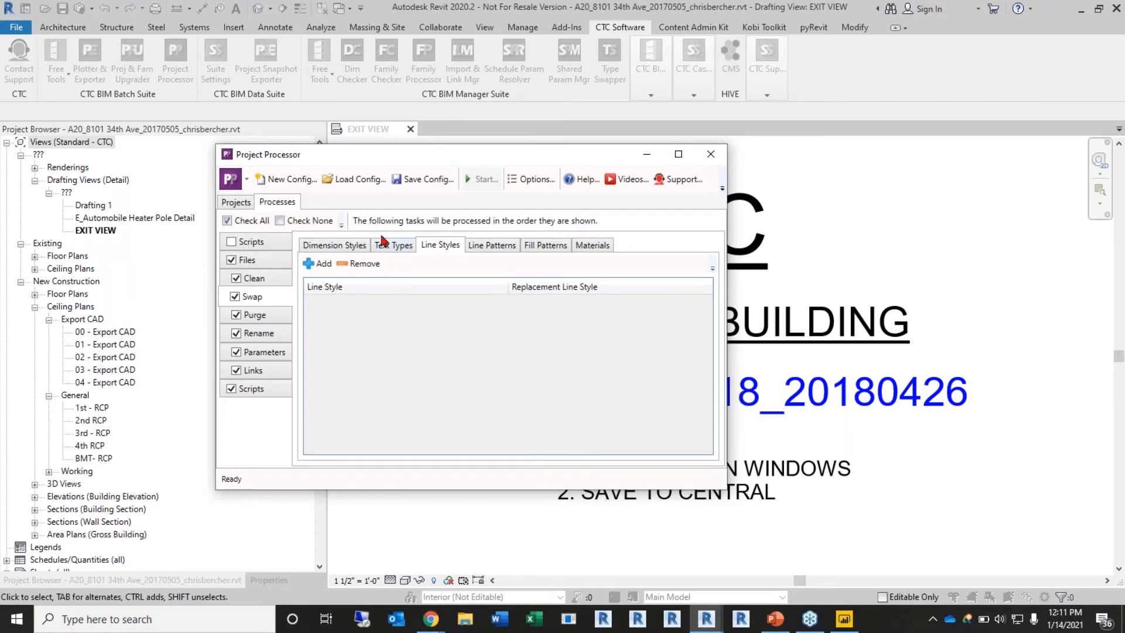
left_click(383, 244)
left_click(357, 246)
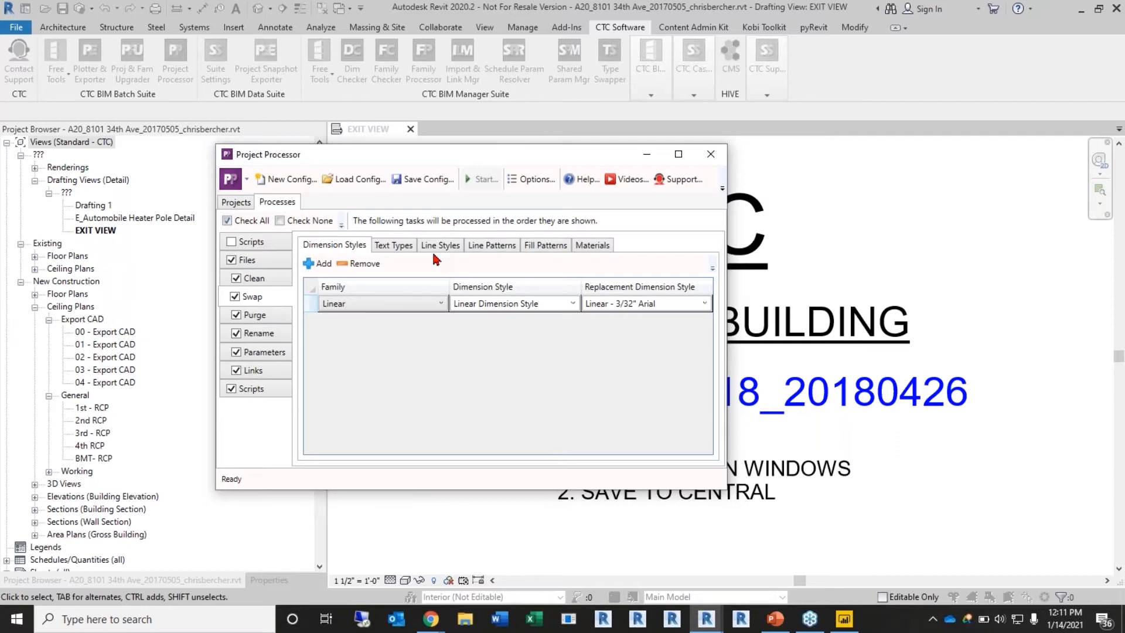
left_click_drag(549, 162, 649, 154)
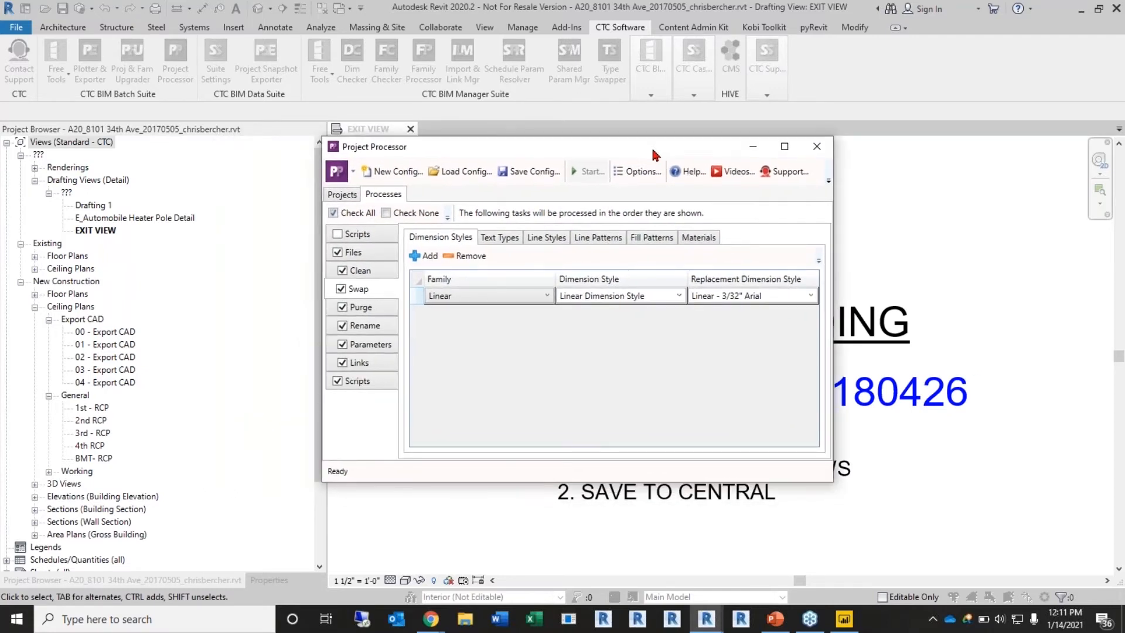
left_click(550, 240)
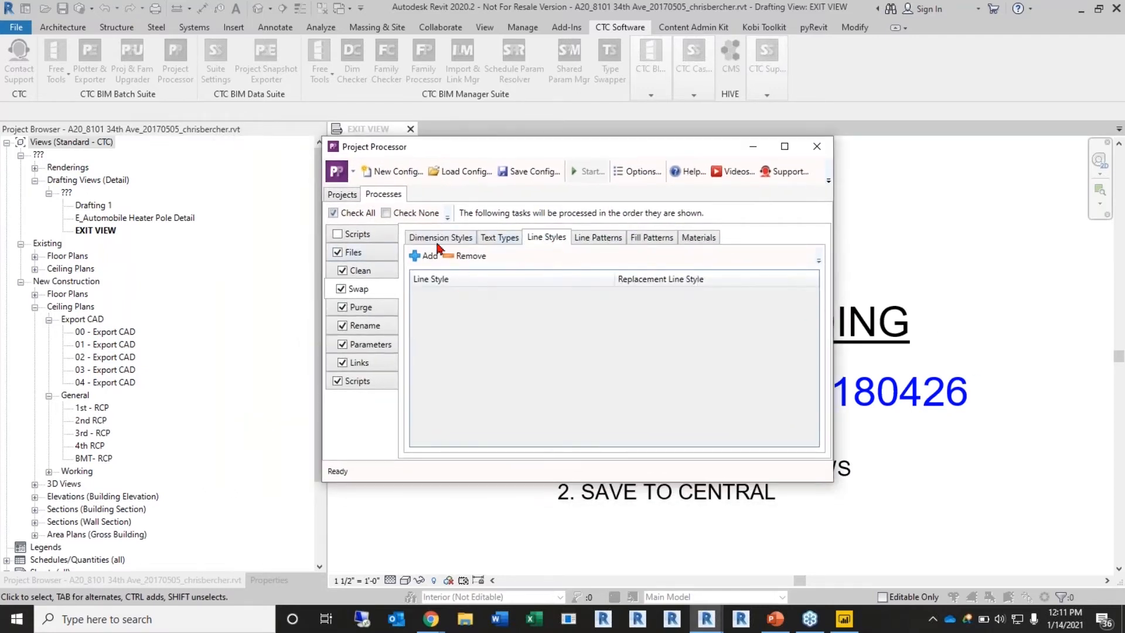
Add a line style swap row replacing Detl-08 with Detl-05
left_click(424, 255)
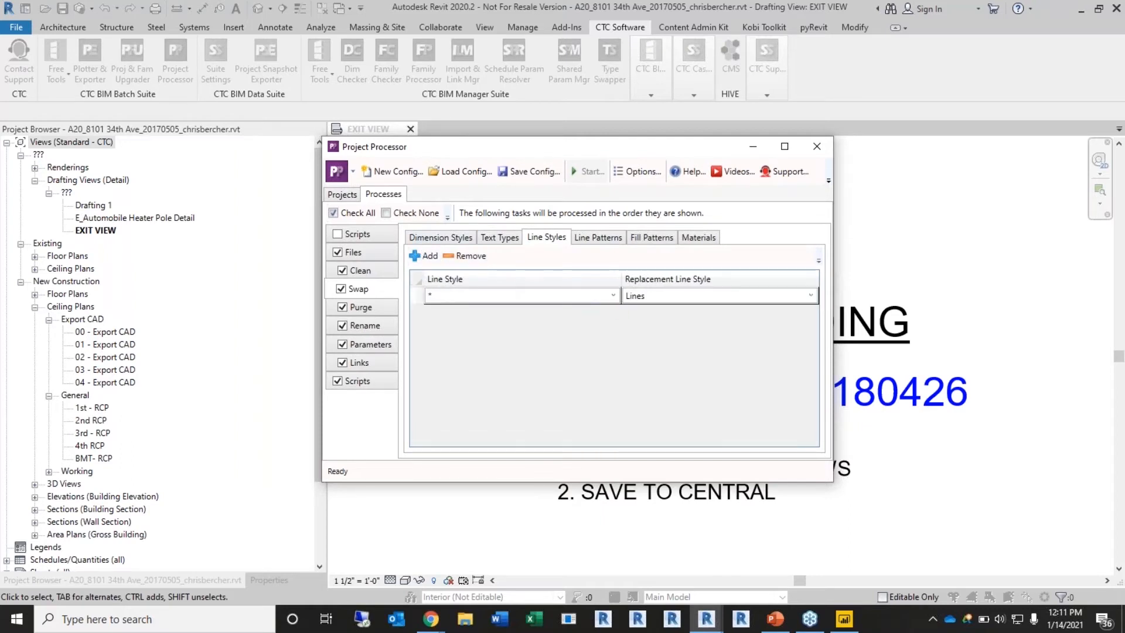
left_click(614, 297)
scroll(582, 394, "down", 10)
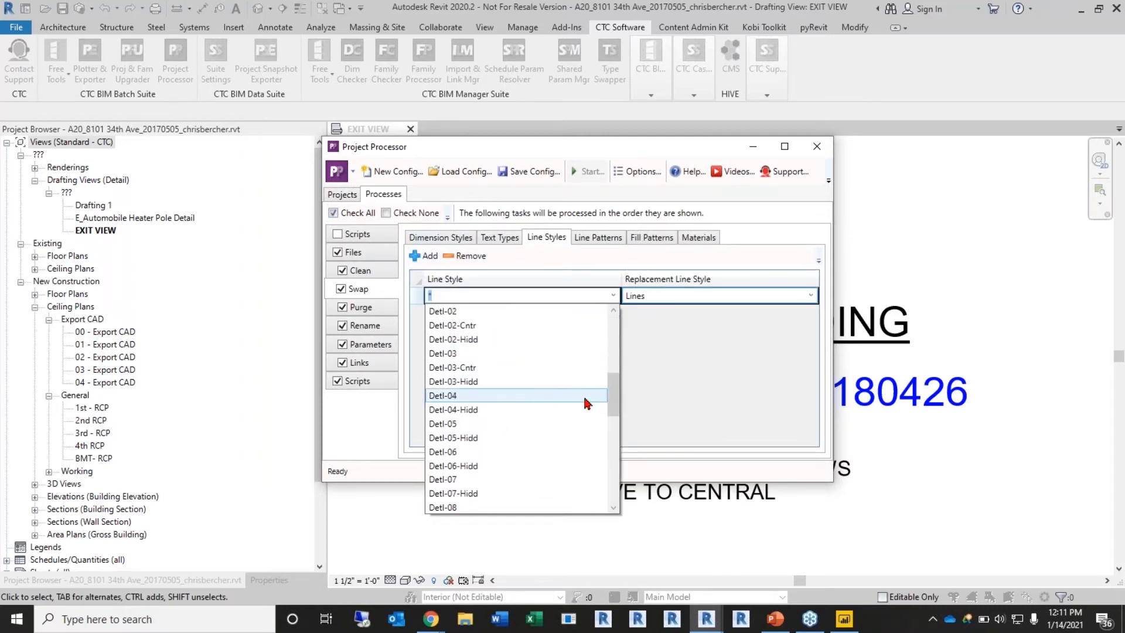
scroll(585, 394, "down", 4)
scroll(582, 396, "up", 4)
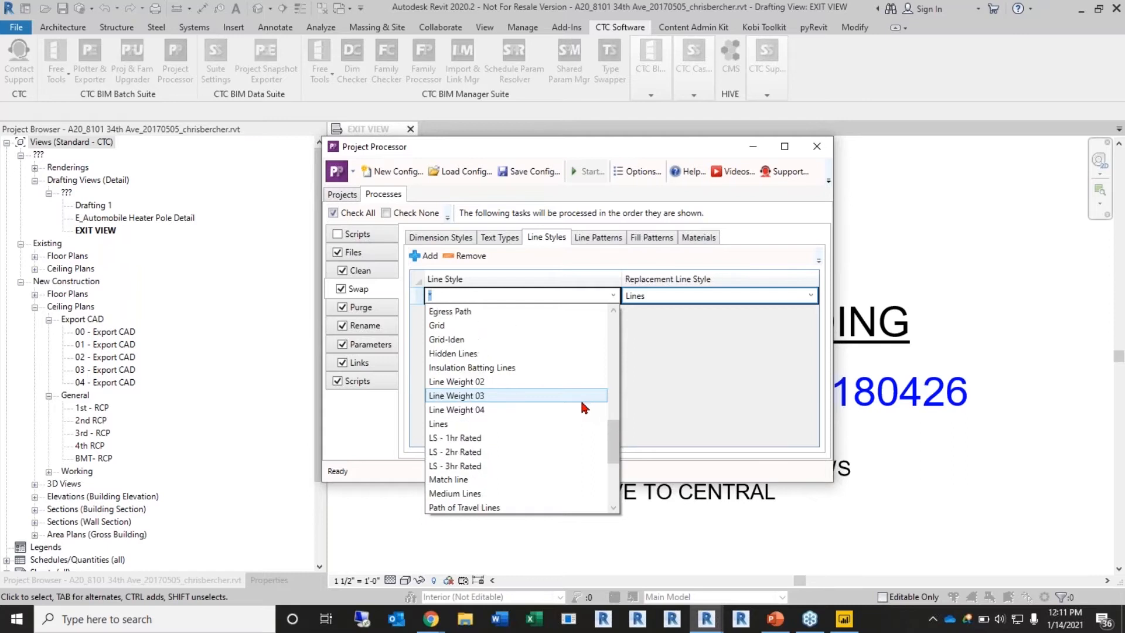
scroll(579, 399, "up", 2)
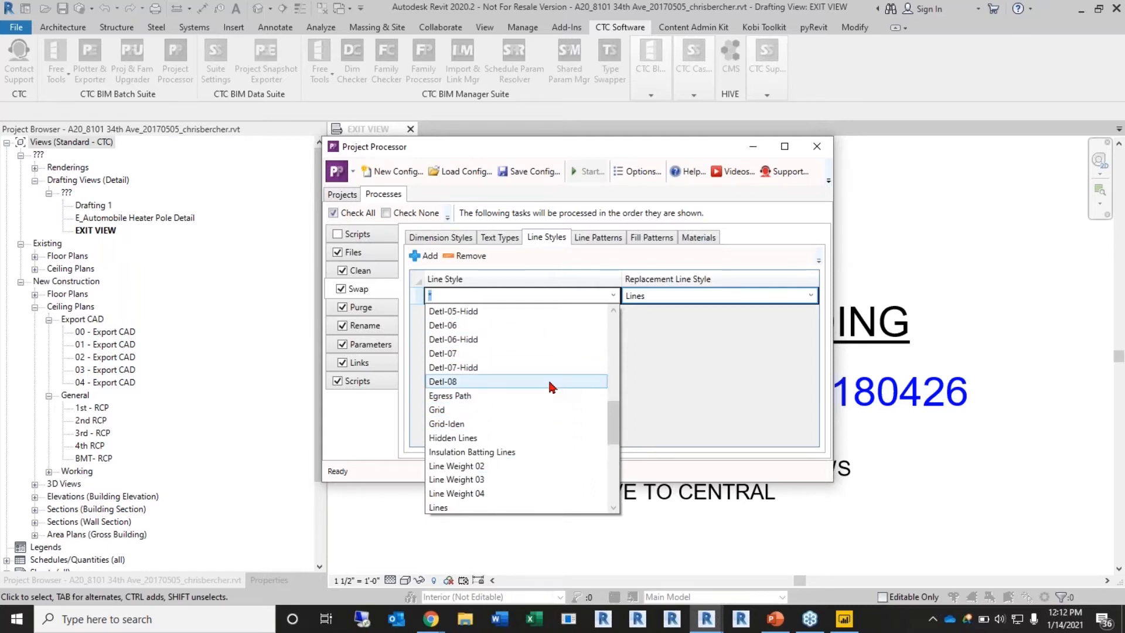
scroll(558, 393, "down", 3)
scroll(560, 396, "up", 4)
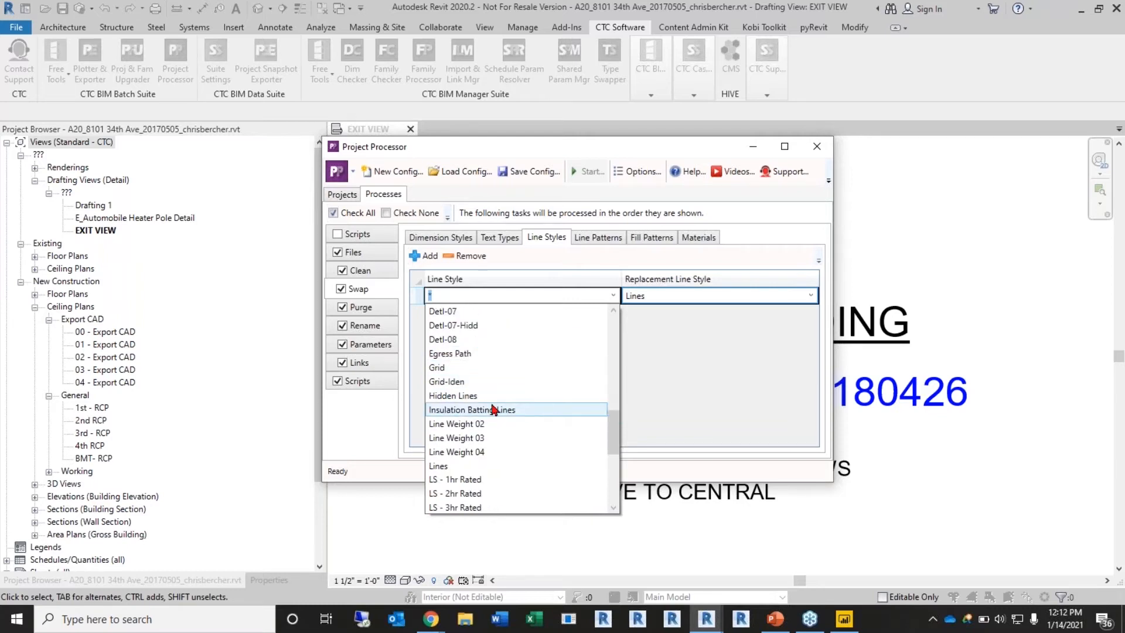
scroll(561, 407, "up", 5)
scroll(559, 390, "up", 6)
scroll(506, 407, "down", 4)
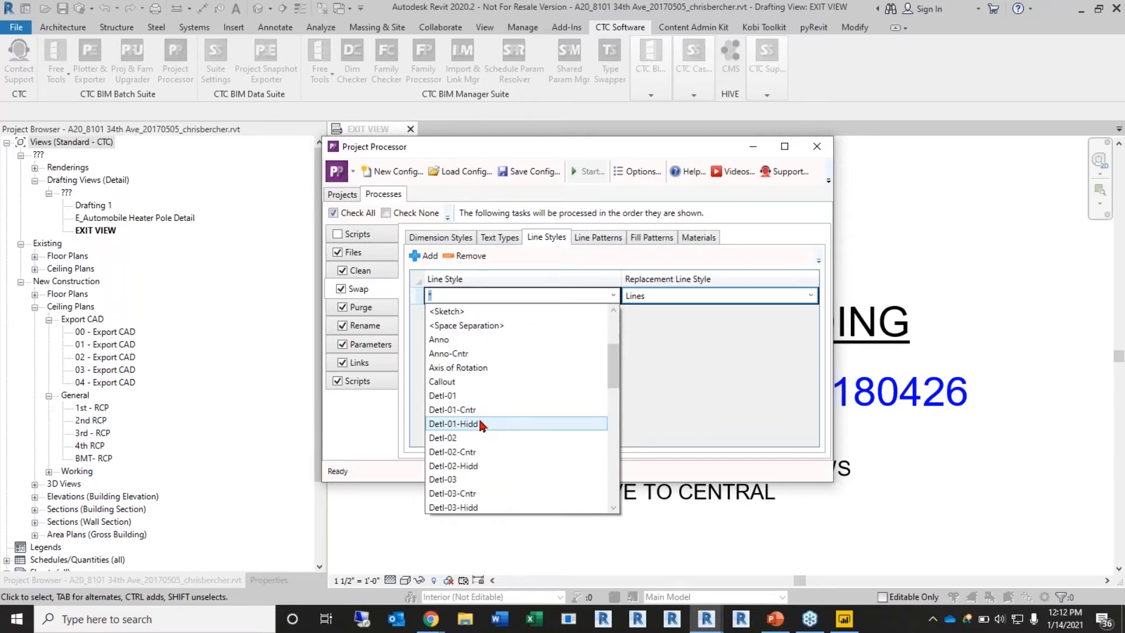
scroll(531, 442, "down", 4)
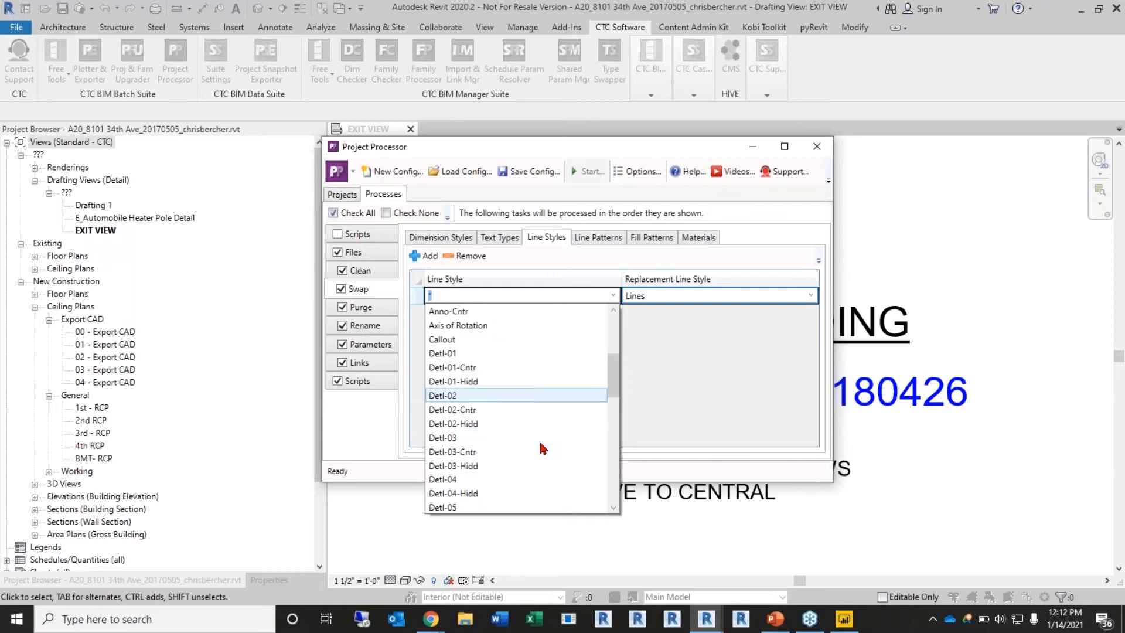
left_click(530, 465)
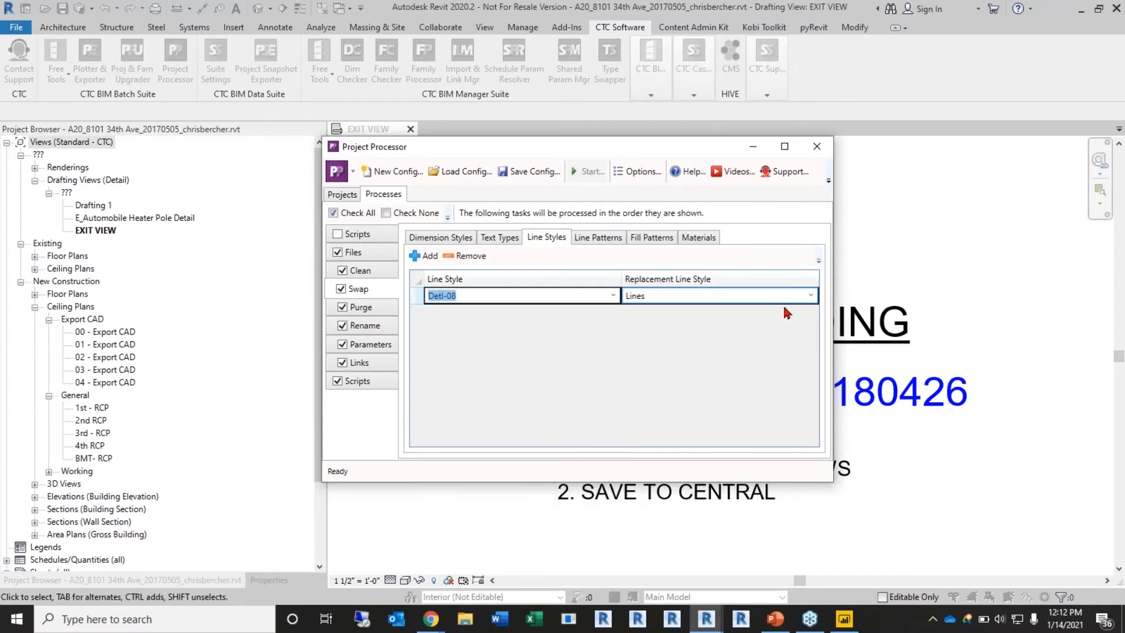
left_click(811, 296)
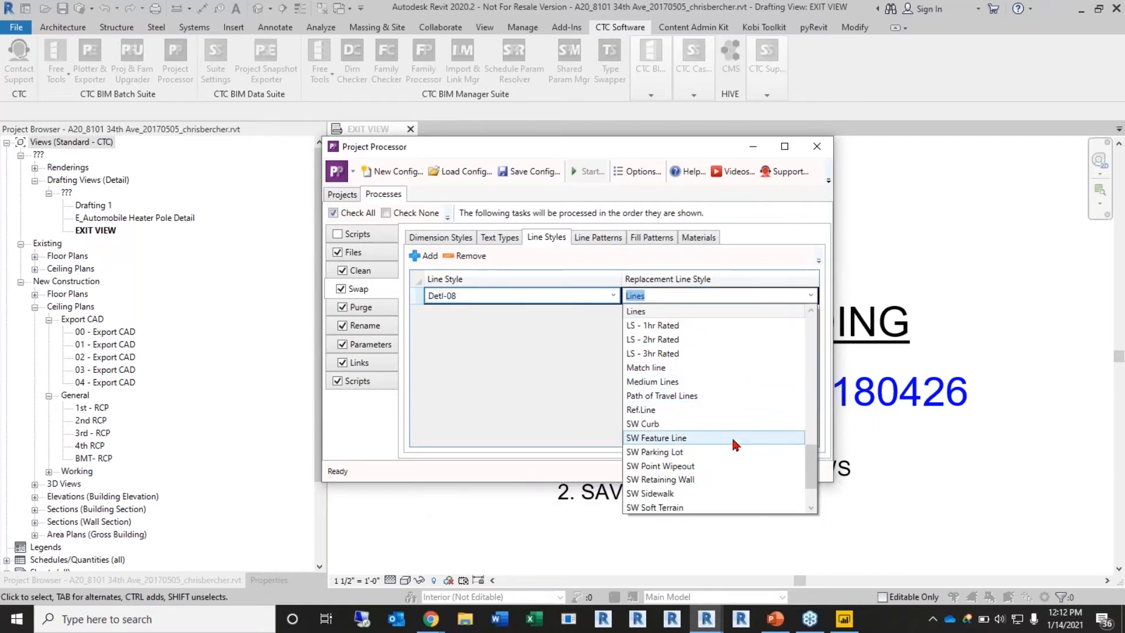
scroll(736, 444, "up", 4)
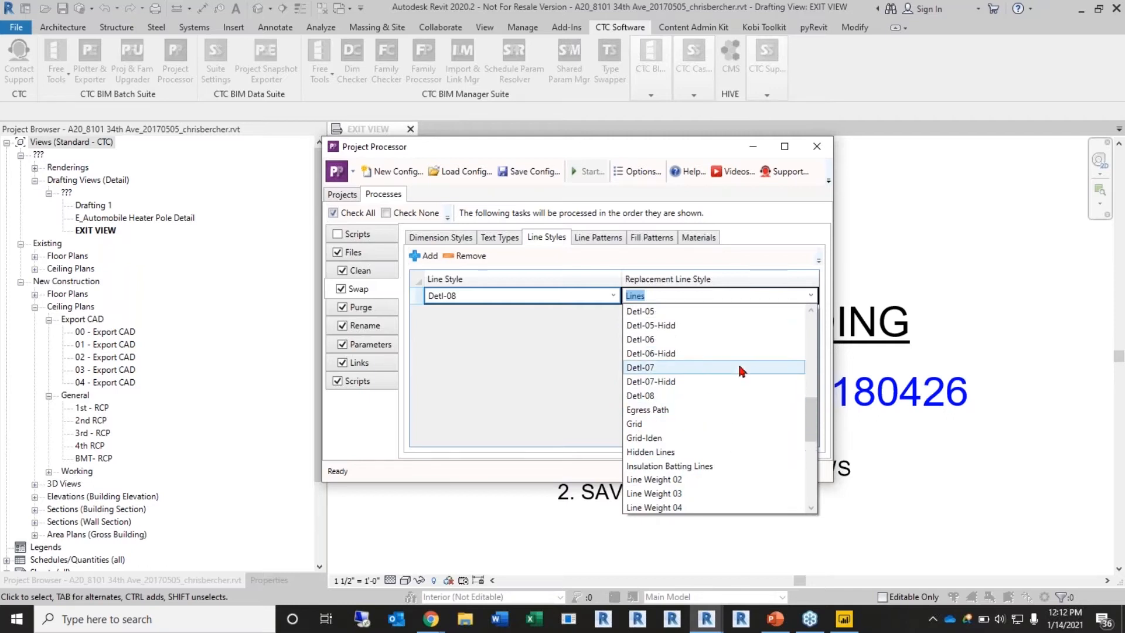
left_click(734, 311)
Add a second row replacing line style Detl-07 with Detl-05
left_click(423, 255)
left_click(606, 313)
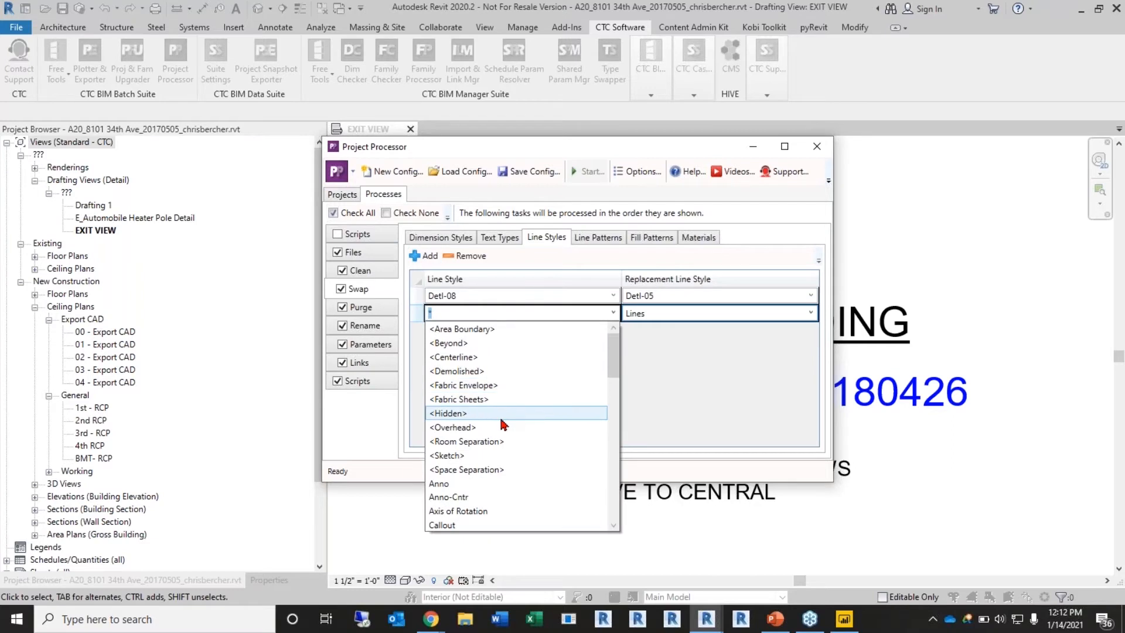
scroll(501, 414, "down", 5)
scroll(501, 414, "down", 3)
left_click(485, 459)
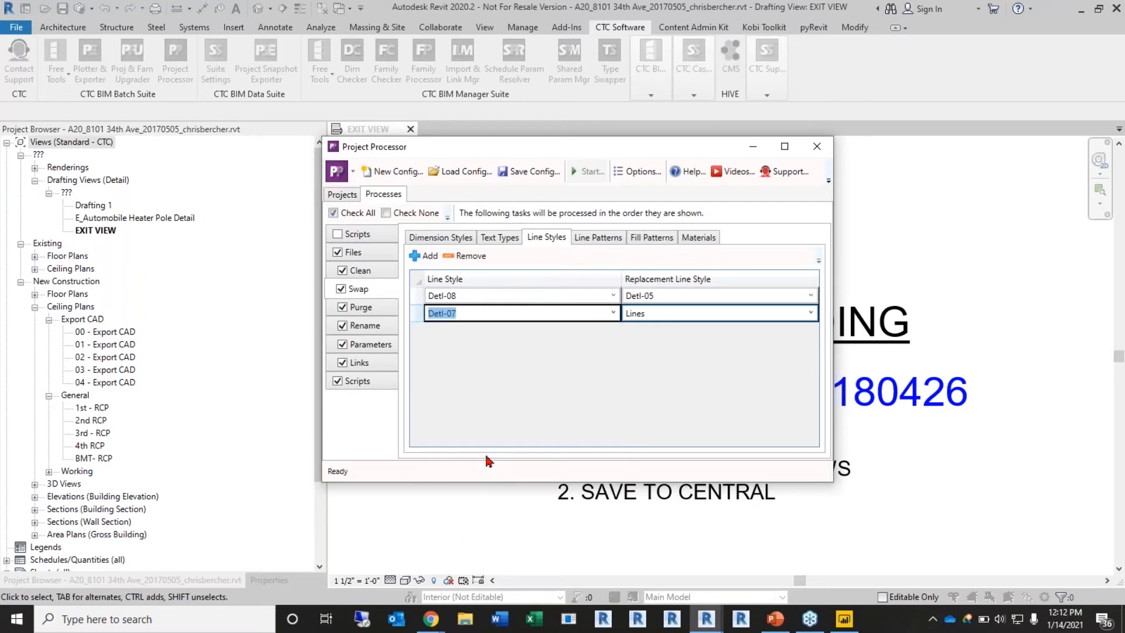
left_click(805, 316)
left_click(806, 317)
scroll(756, 384, "up", 5)
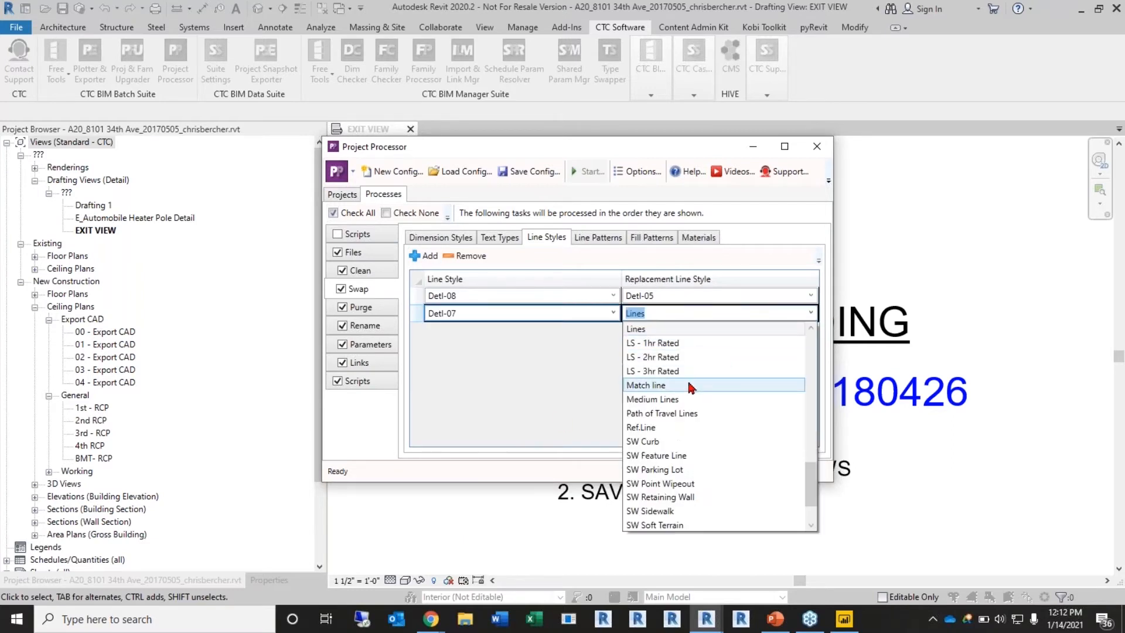
scroll(686, 366, "up", 3)
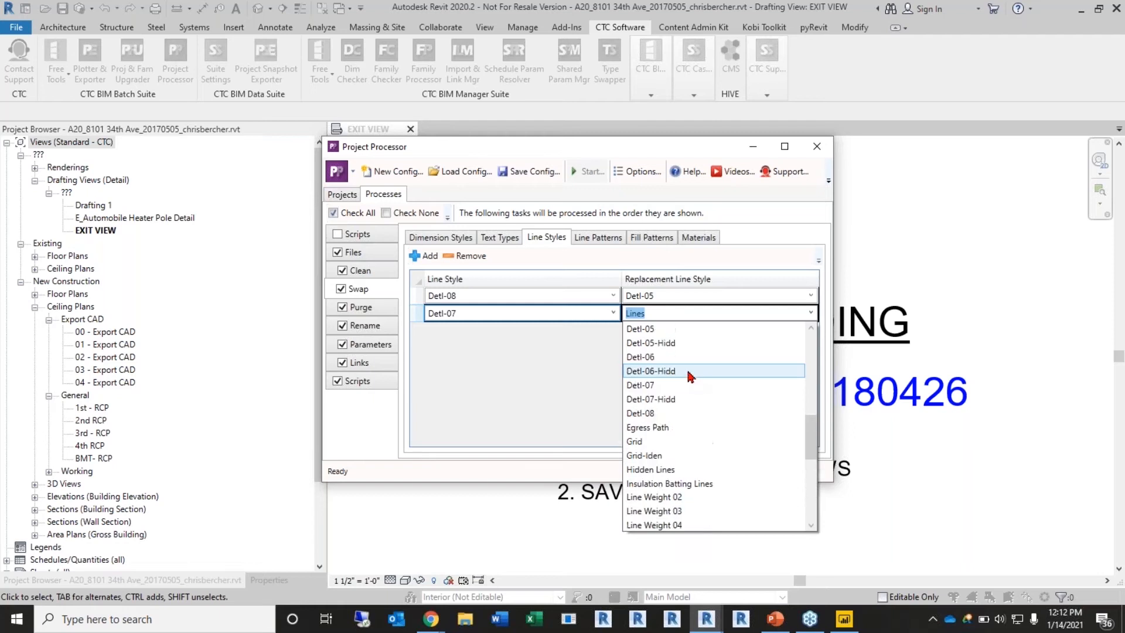
left_click(705, 336)
Add a third row replacing line style Detl-06 with Detl-05
left_click(425, 256)
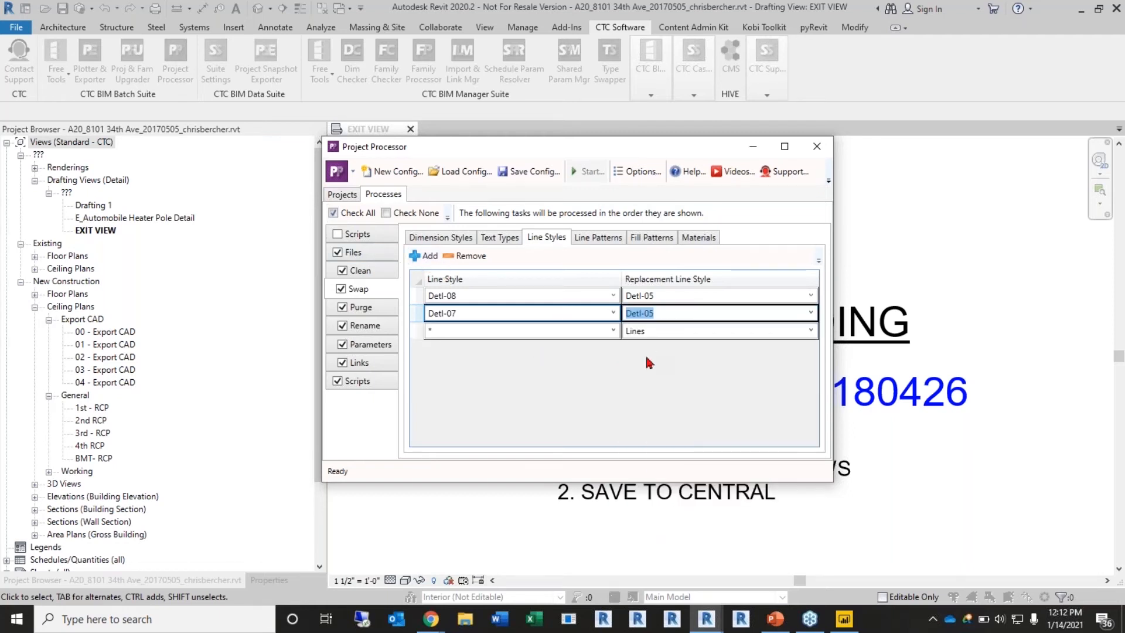
left_click(612, 331)
scroll(510, 407, "down", 5)
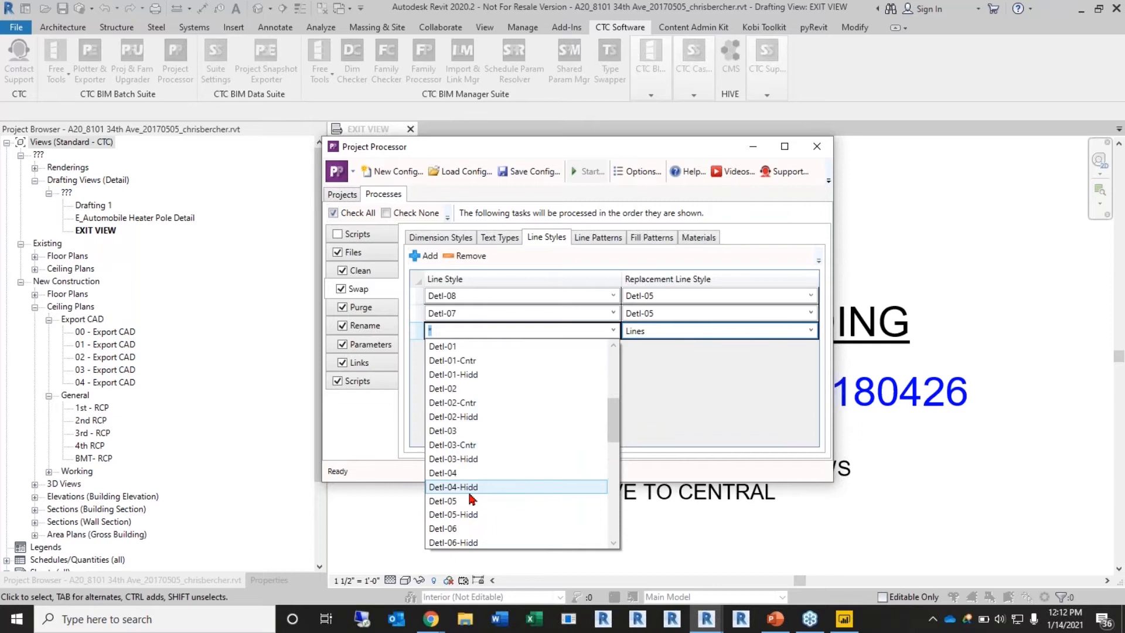
left_click(469, 529)
key("Down")
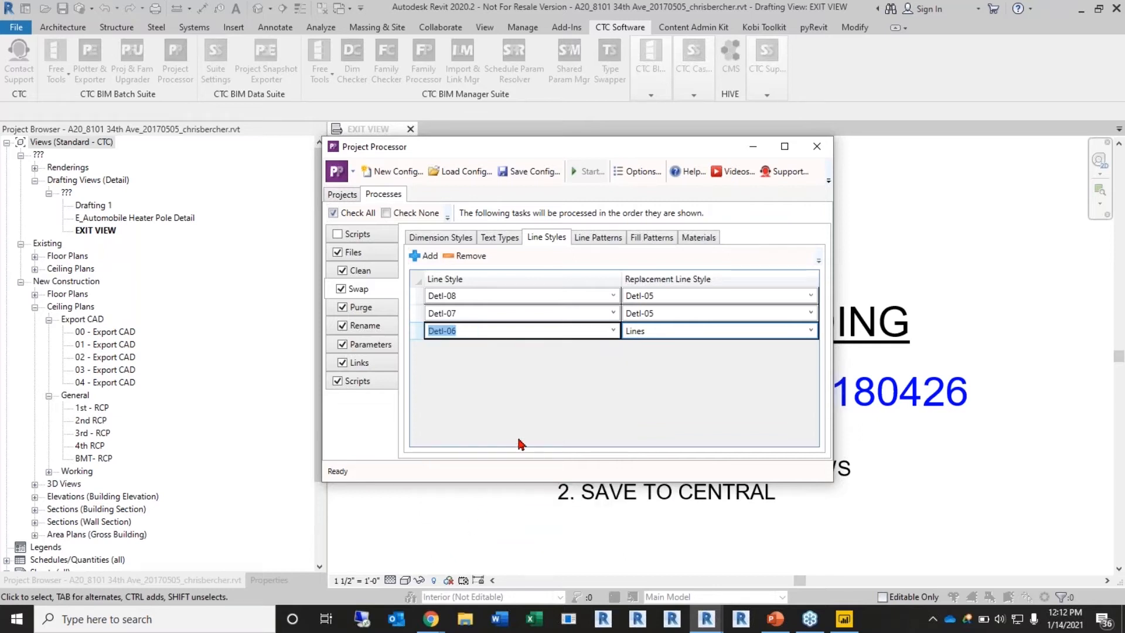
left_click(784, 334)
left_click(810, 331)
scroll(704, 434, "up", 6)
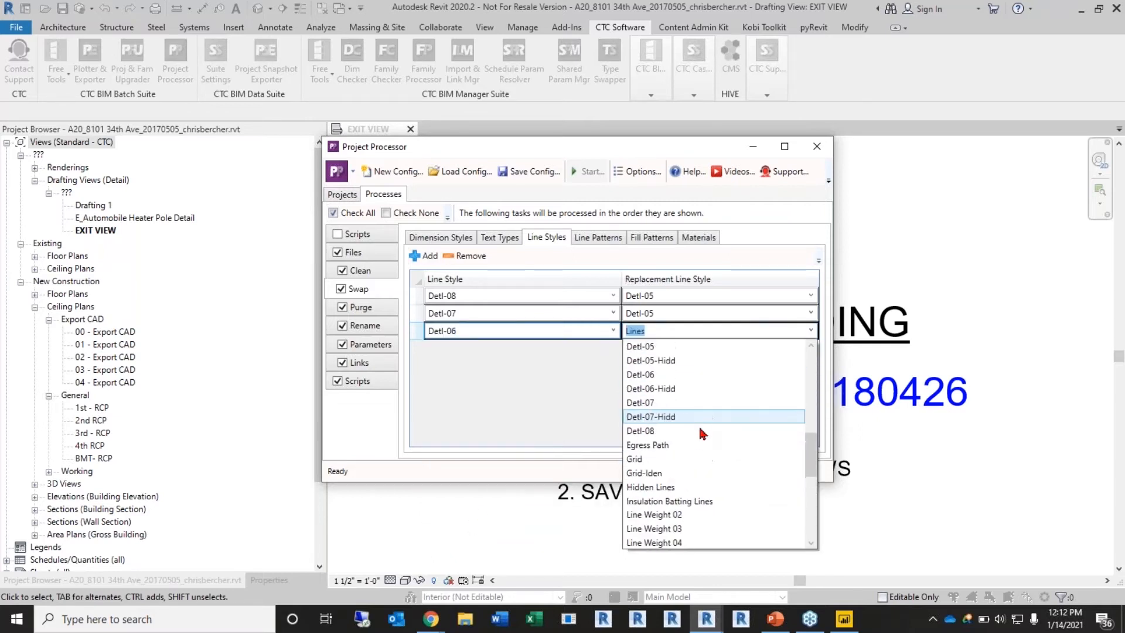
left_click(675, 345)
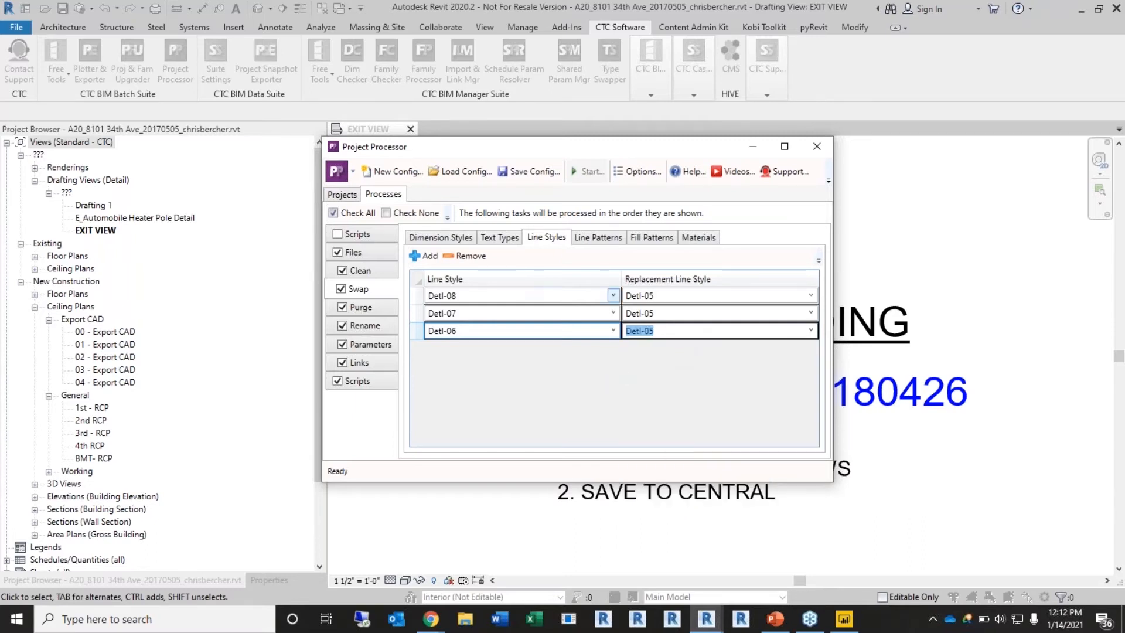
left_click(587, 242)
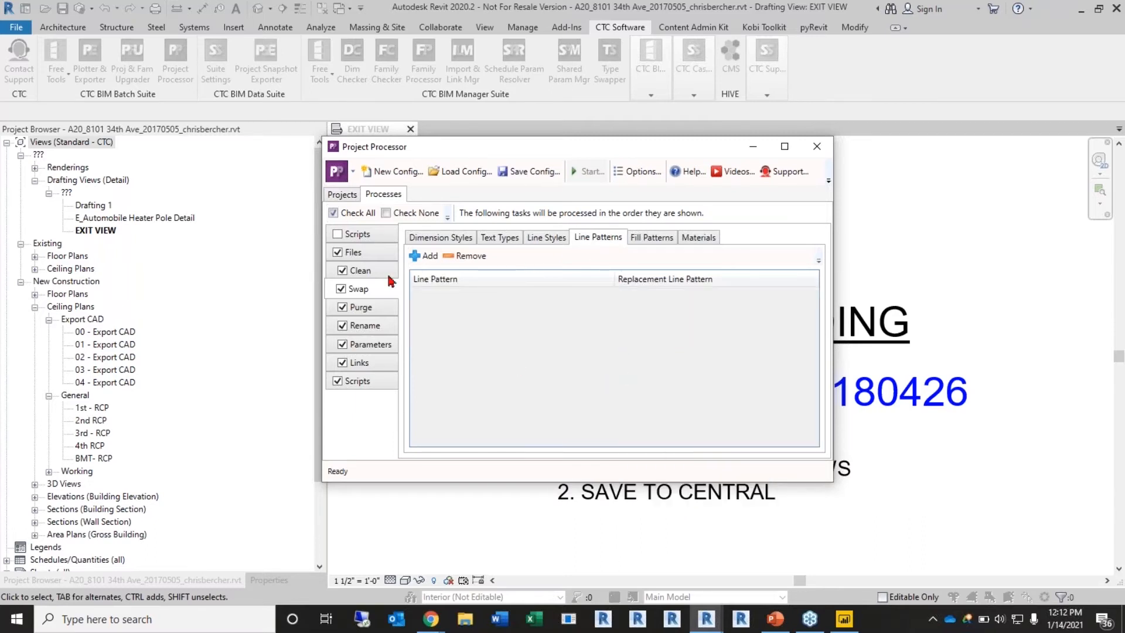
Add a line pattern swap row and browse the pattern and replacement lists
left_click(426, 256)
left_click(615, 297)
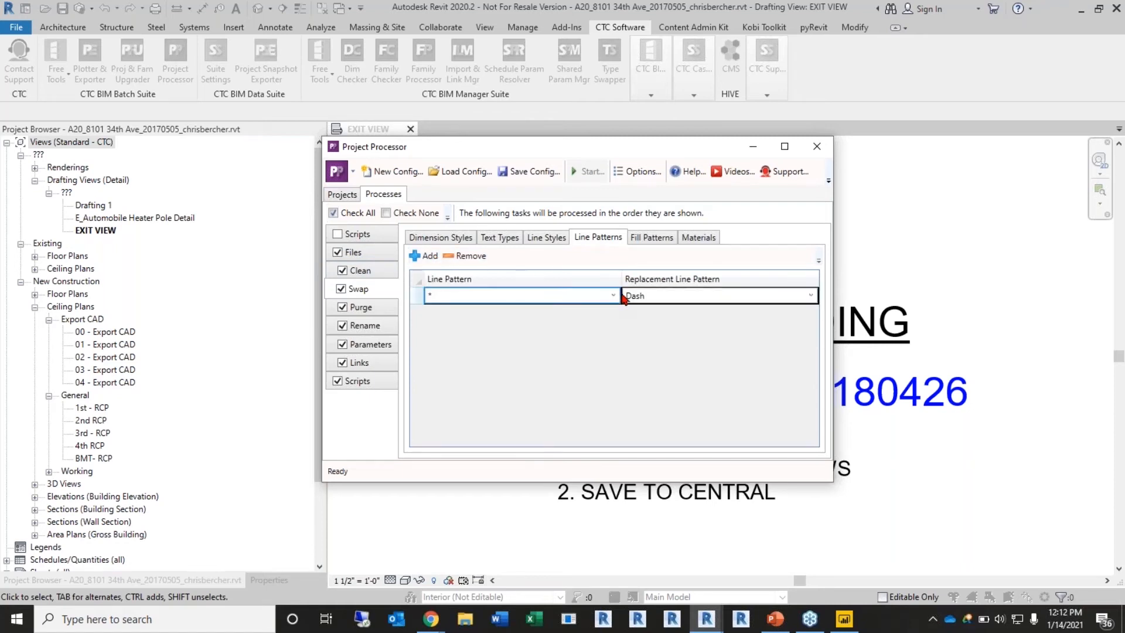
left_click(613, 295)
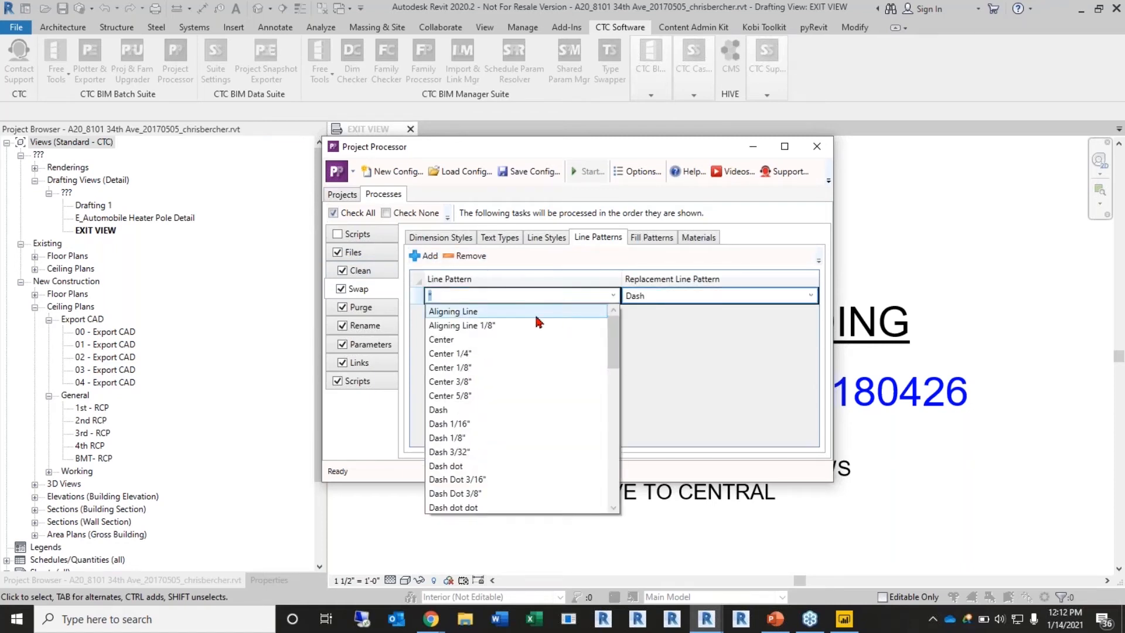
scroll(486, 414, "down", 9)
scroll(486, 413, "up", 4)
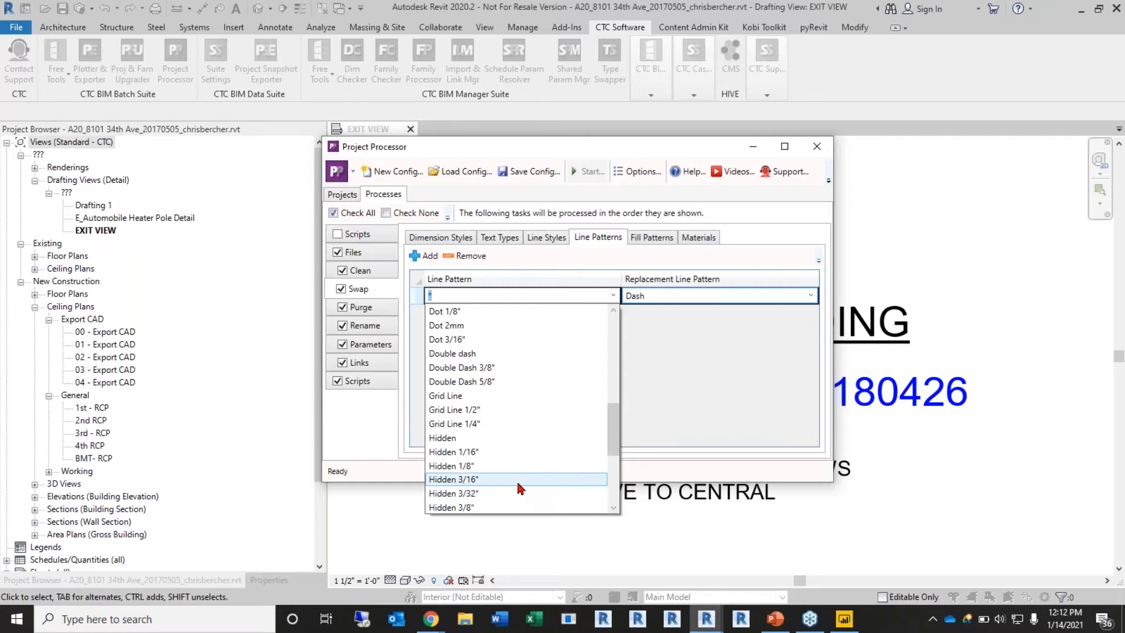
scroll(510, 440, "down", 2)
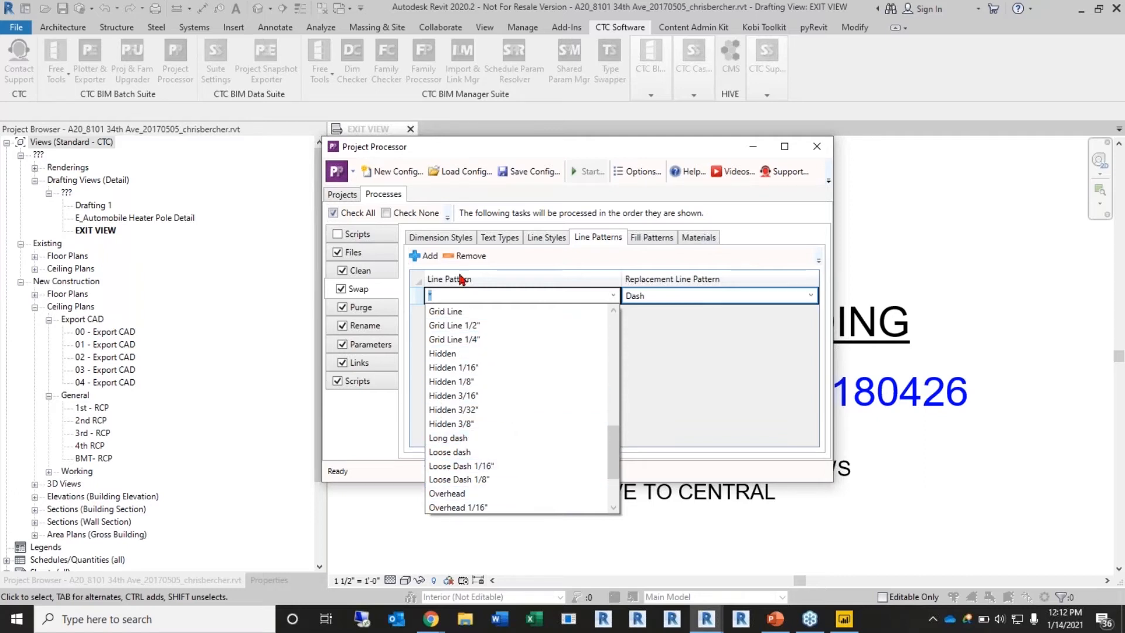
left_click(692, 335)
left_click(744, 292)
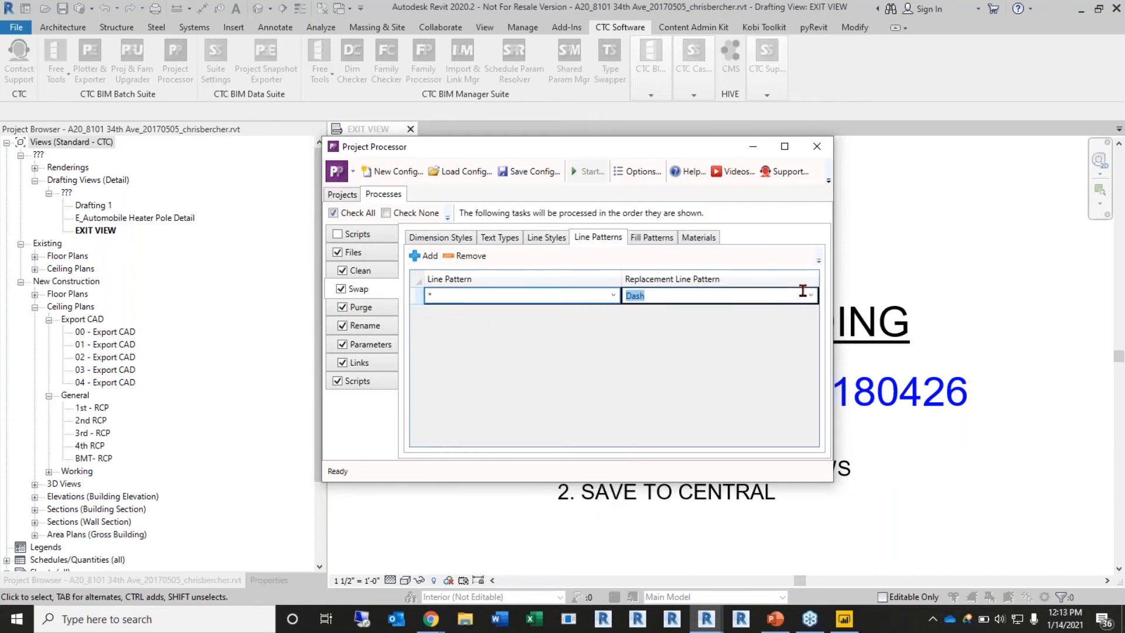
left_click(810, 295)
left_click(508, 348)
Set the row to replace the Grid Line pattern with Grid Line 1/4"
left_click(611, 296)
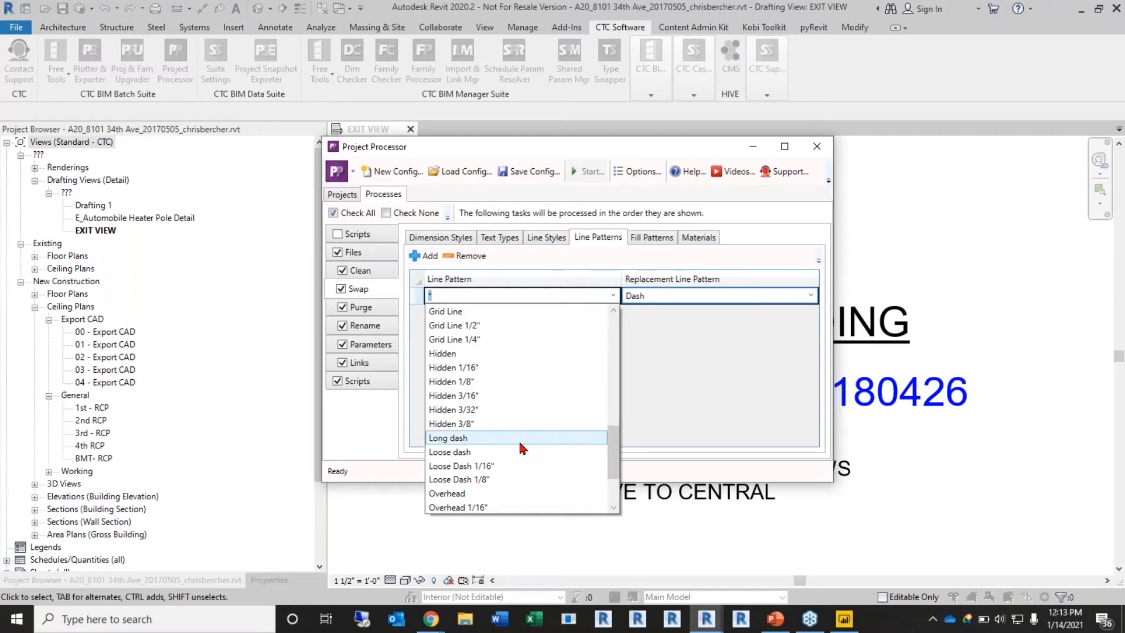
scroll(522, 446, "down", 1)
scroll(520, 450, "down", 1)
scroll(520, 447, "up", 3)
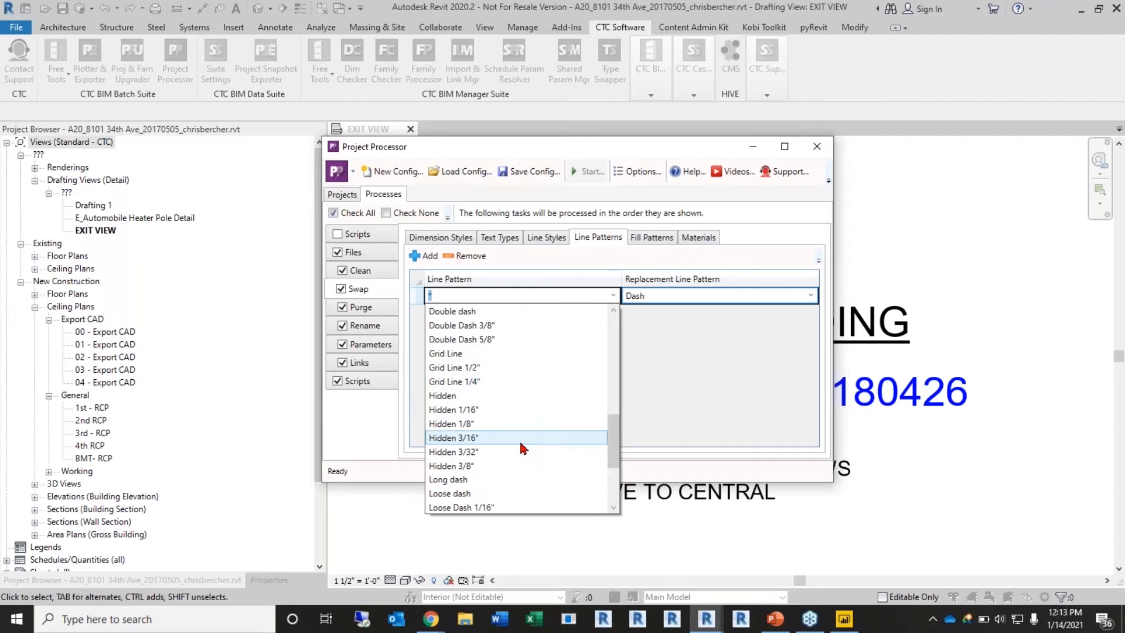
left_click(523, 354)
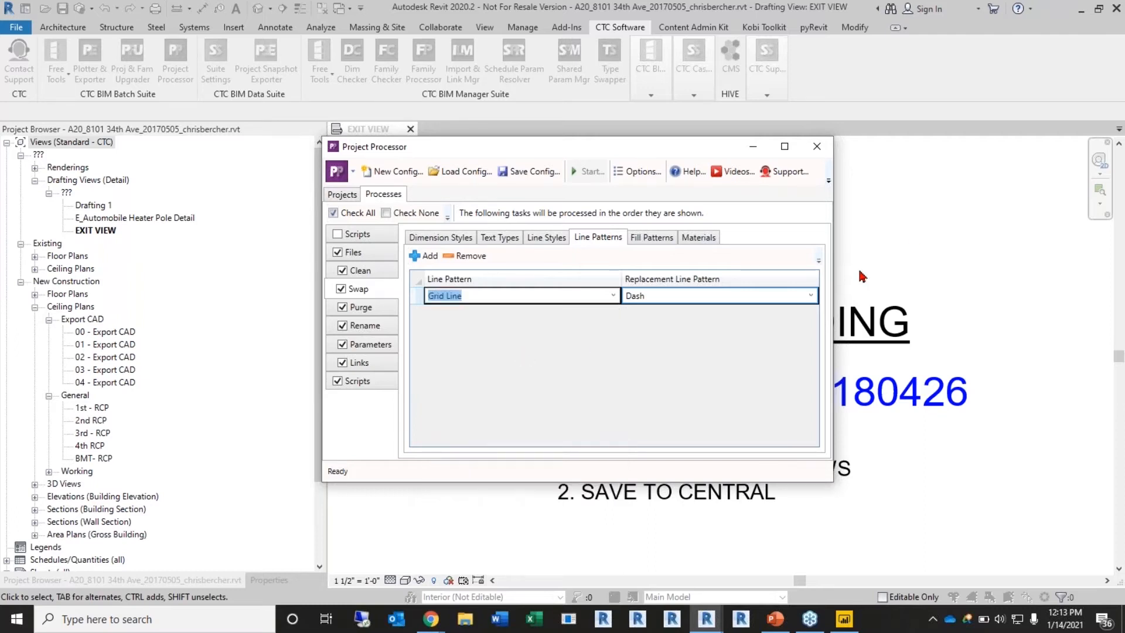
left_click(811, 295)
left_click(811, 295)
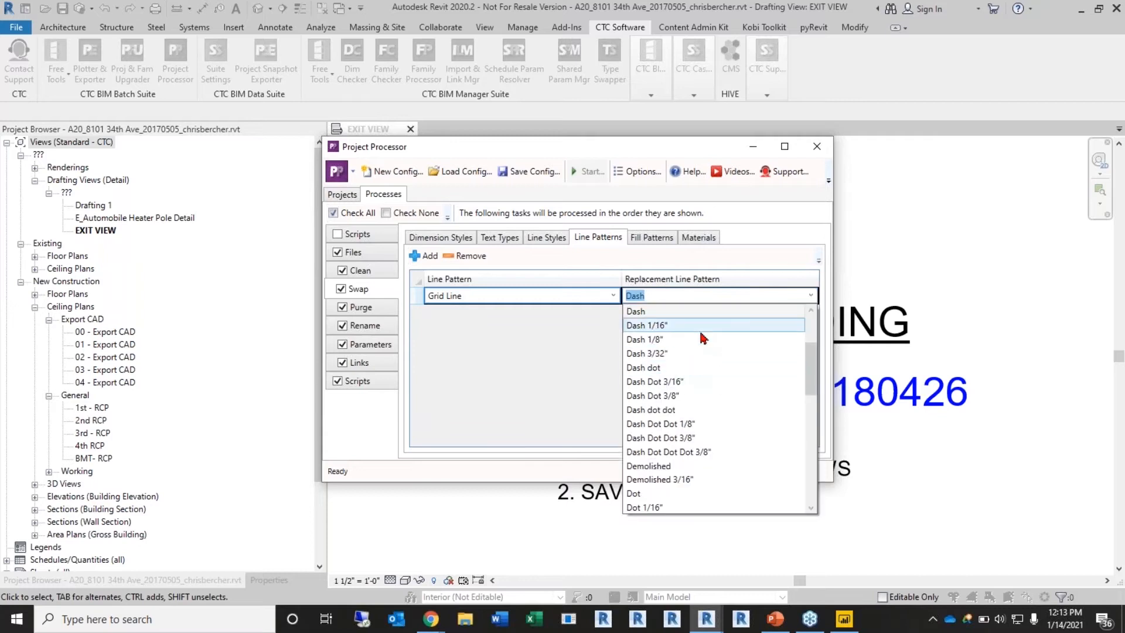
scroll(700, 351, "up", 3)
scroll(703, 381, "down", 4)
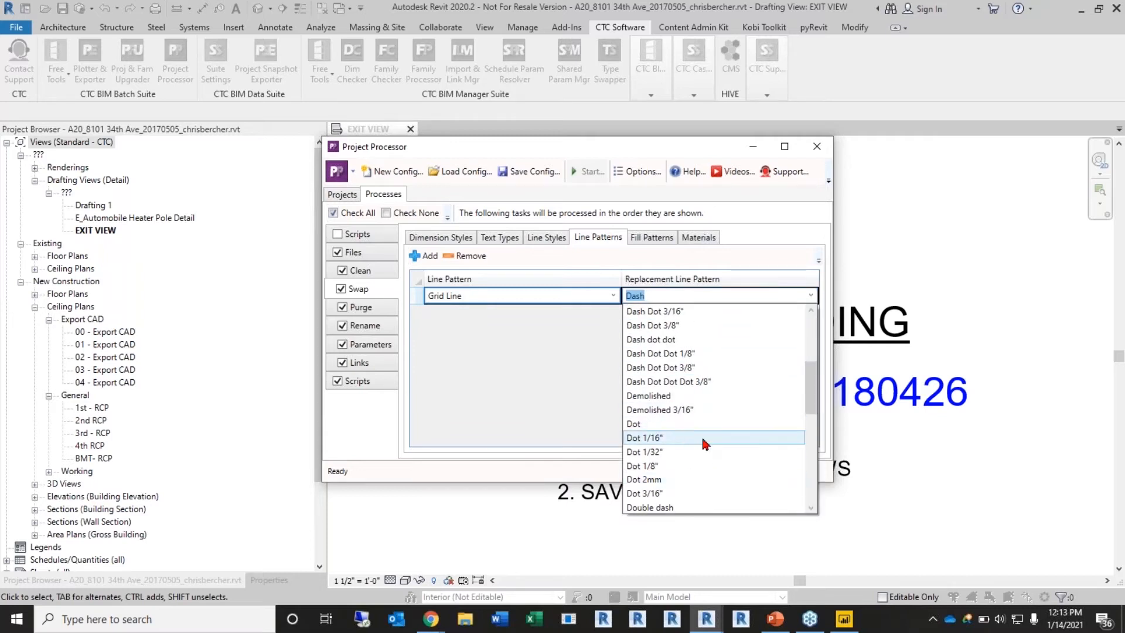
scroll(701, 435, "down", 3)
left_click(703, 409)
Remove the extra row and re-pick Grid Line with replacement Grid Line 1/4"
left_click(424, 256)
left_click(466, 256)
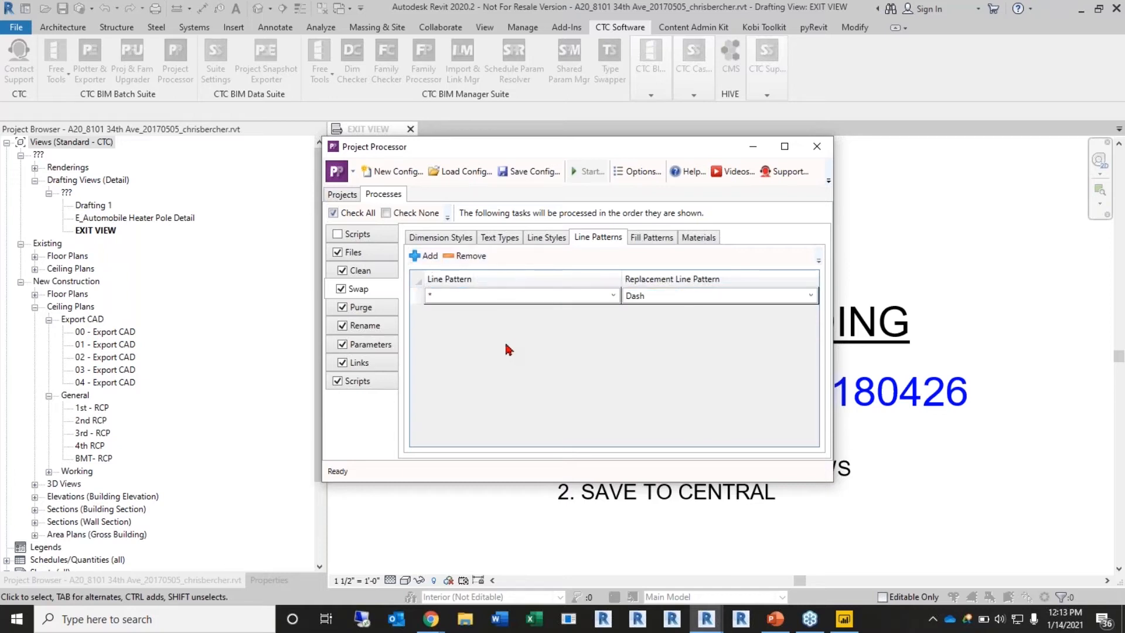
left_click(625, 294)
left_click(611, 298)
left_click(612, 299)
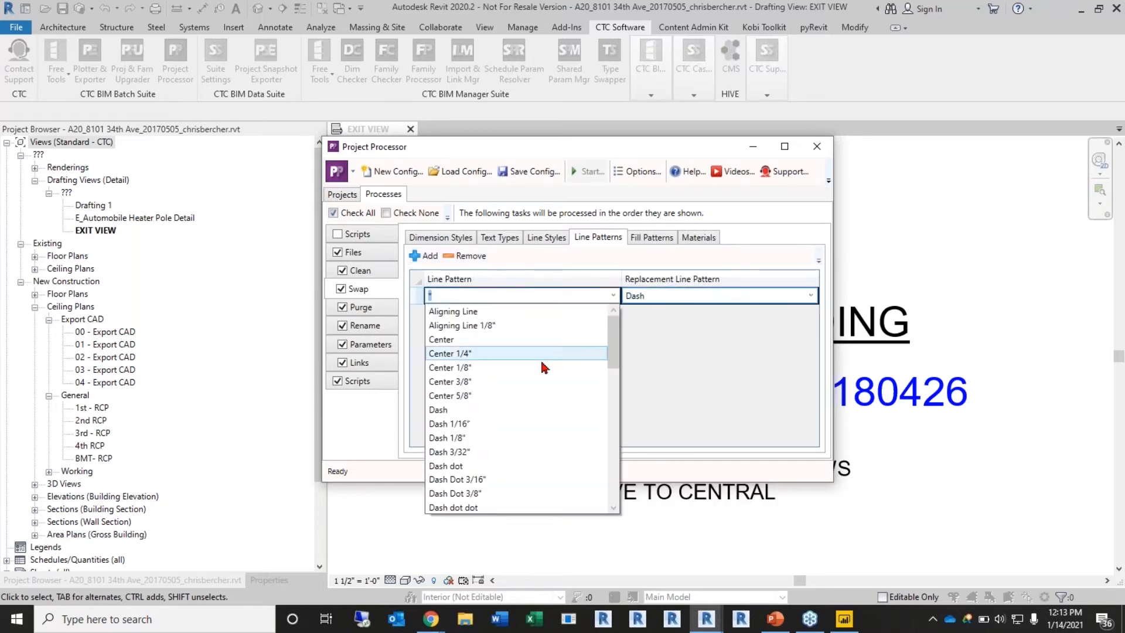
scroll(527, 411, "down", 7)
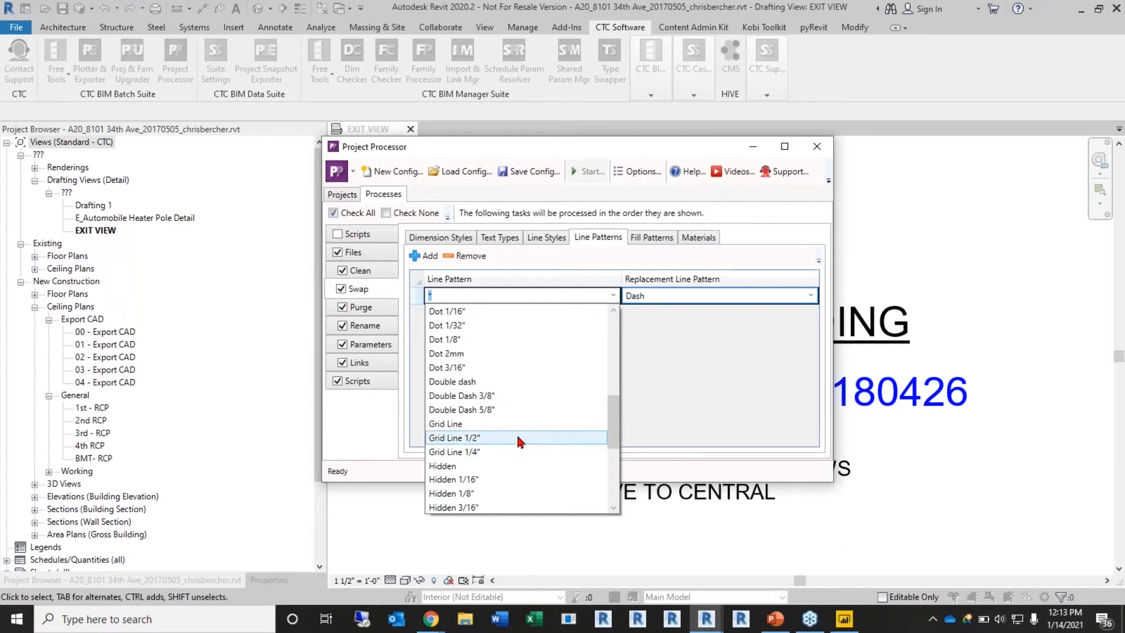
left_click(517, 424)
left_click(811, 296)
scroll(680, 436, "down", 5)
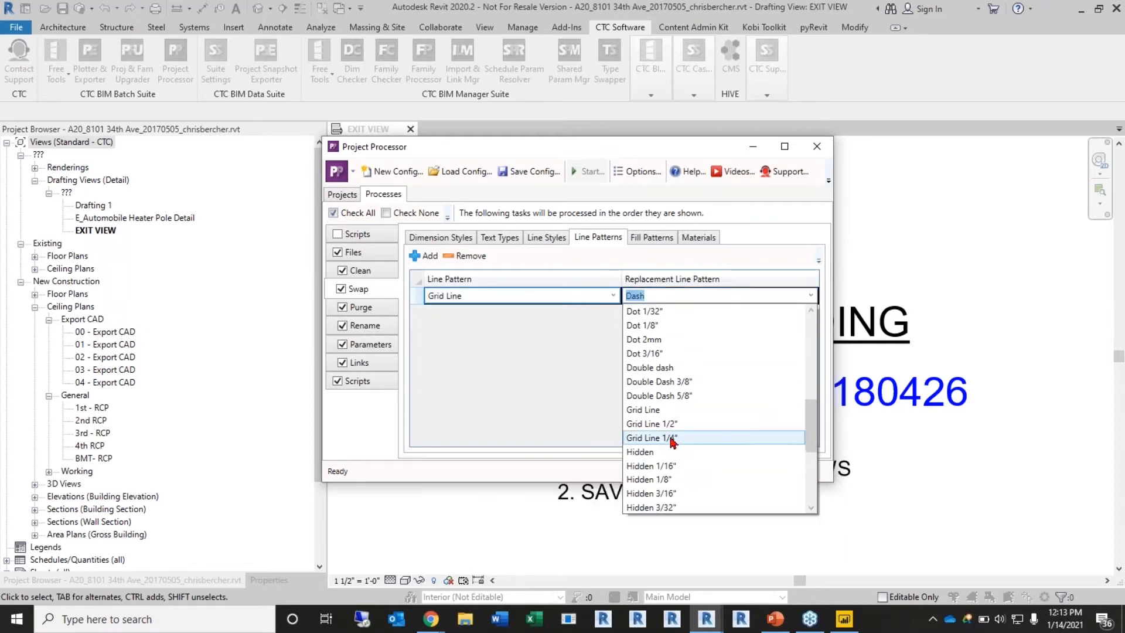
left_click(671, 437)
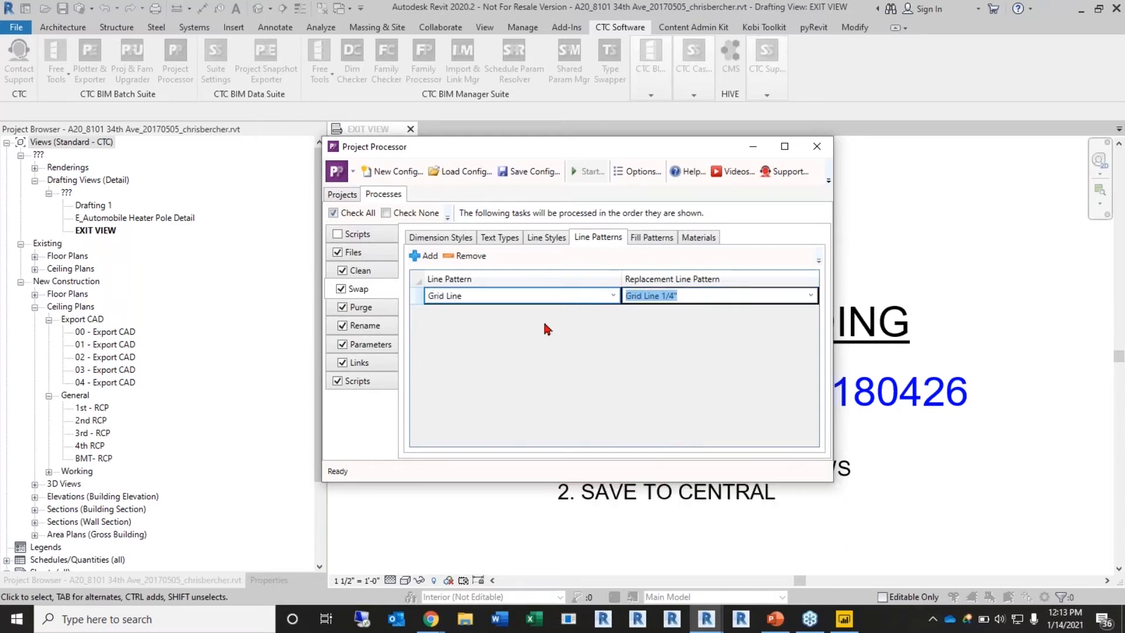
Add a fill pattern swap rule for <All> types, initially picking Glass Lines 2
left_click(656, 237)
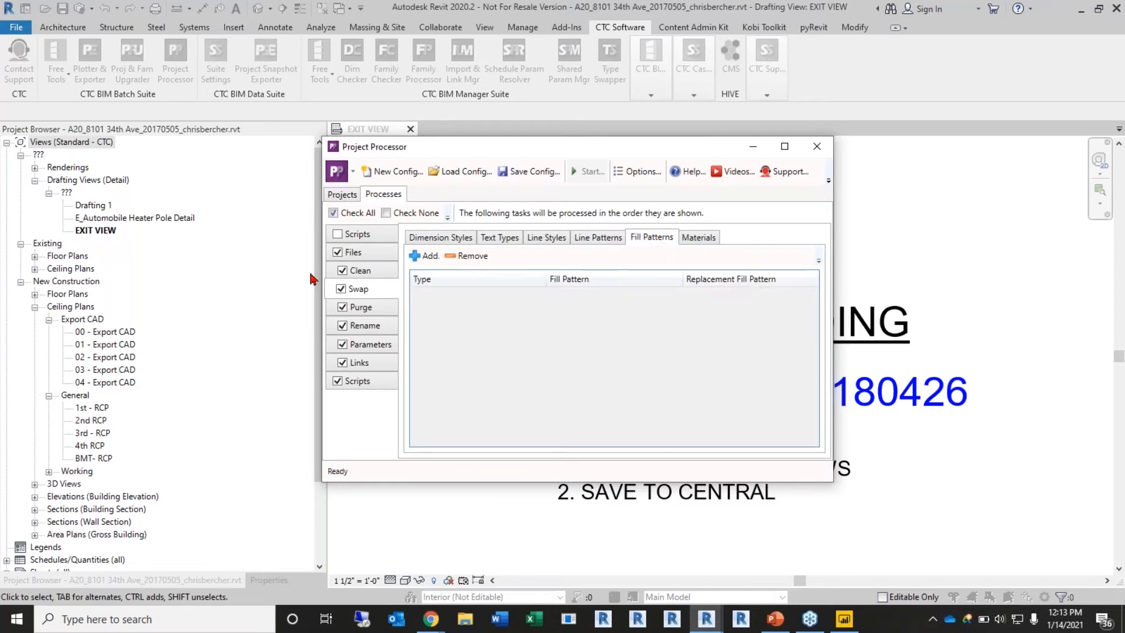
left_click(418, 256)
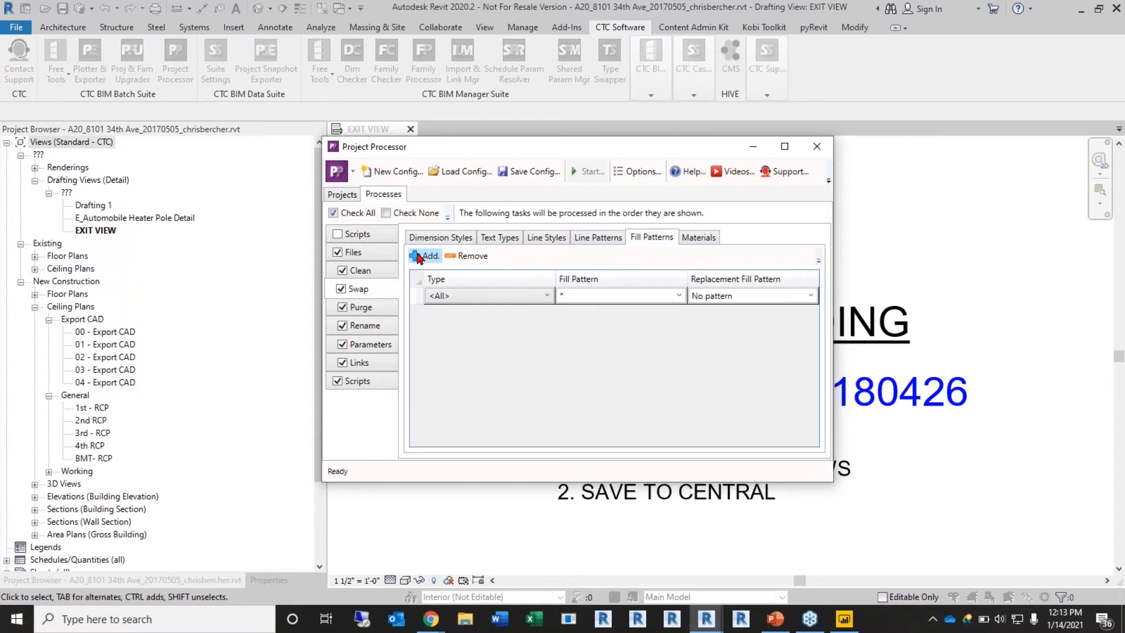
left_click(546, 296)
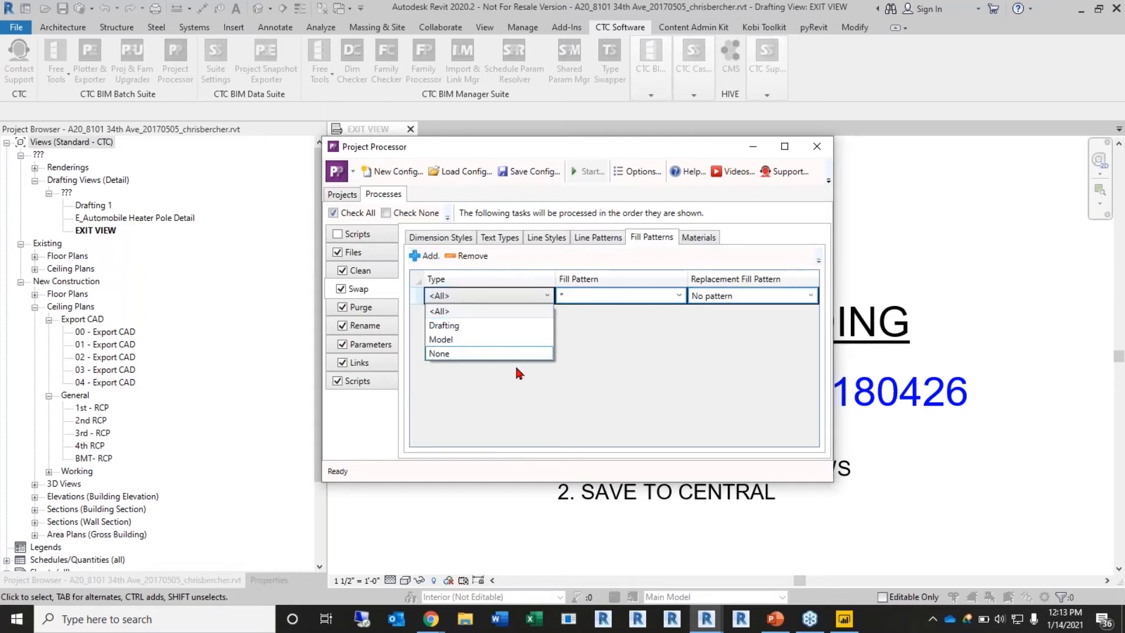
left_click(515, 311)
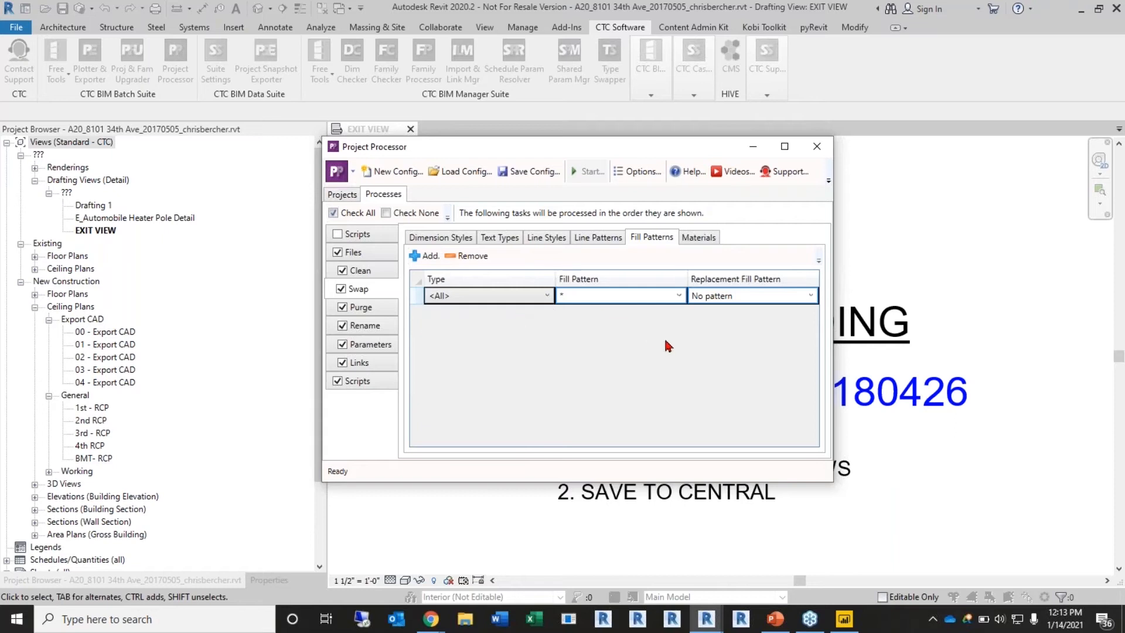
left_click(677, 295)
scroll(603, 431, "down", 7)
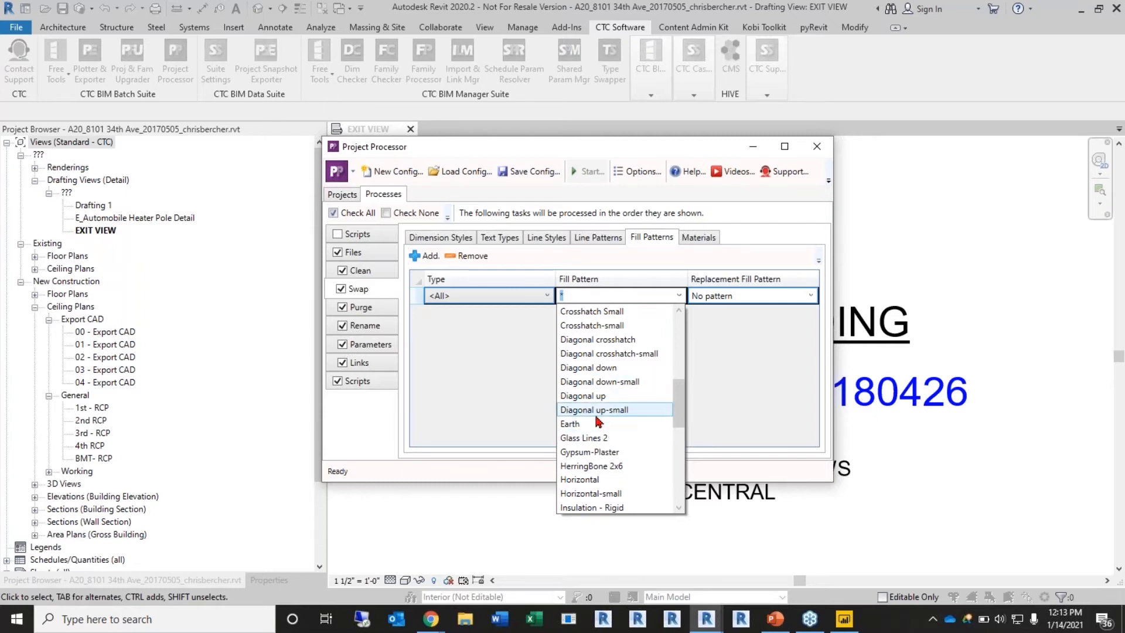
left_click(608, 439)
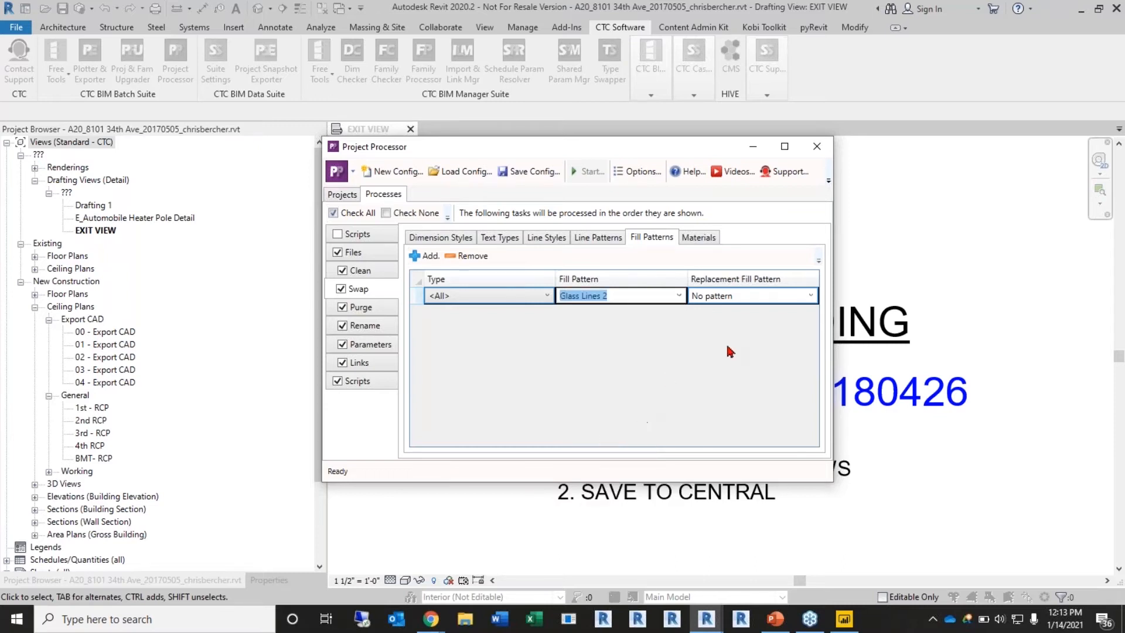
Change the pattern to replace to STONE00 and set the replacement to Vertical
left_click(811, 297)
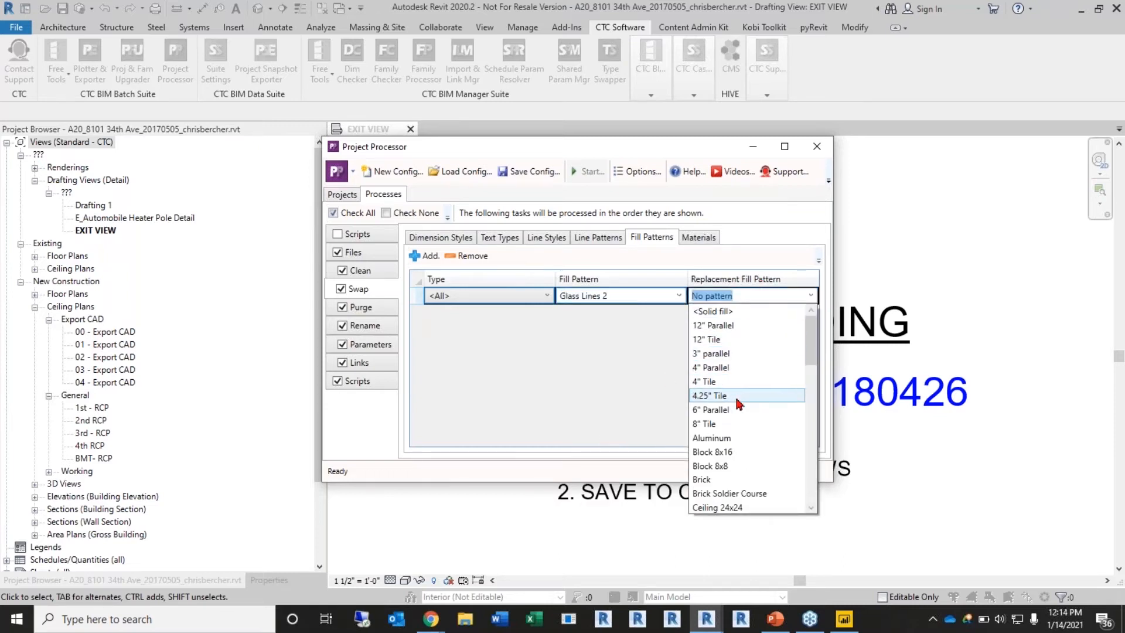
scroll(738, 403, "down", 8)
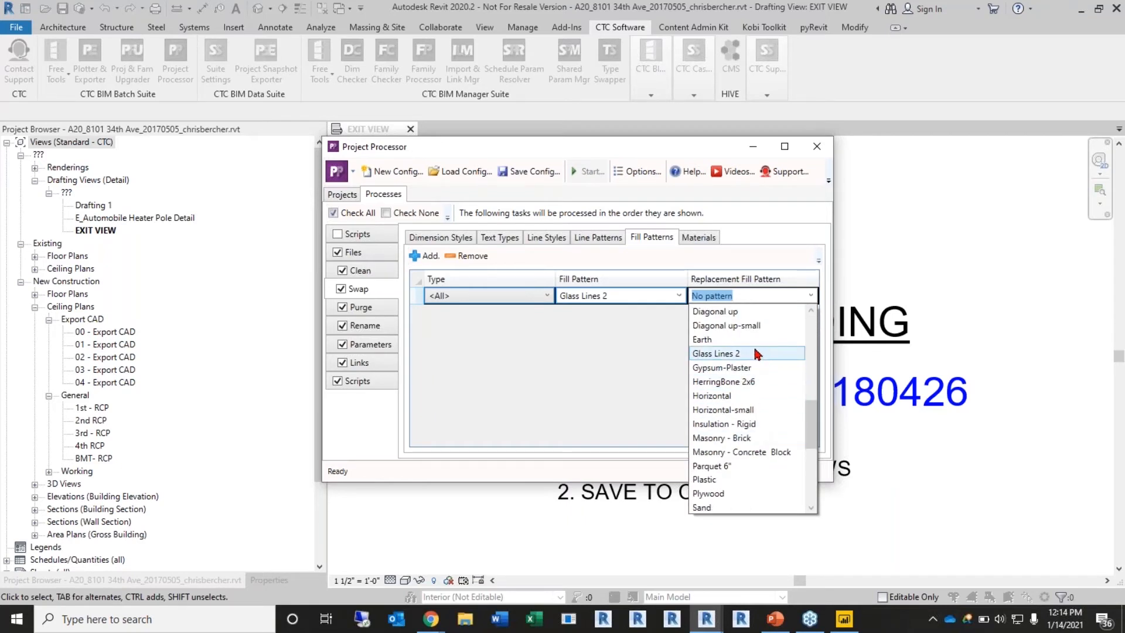
scroll(751, 404, "down", 5)
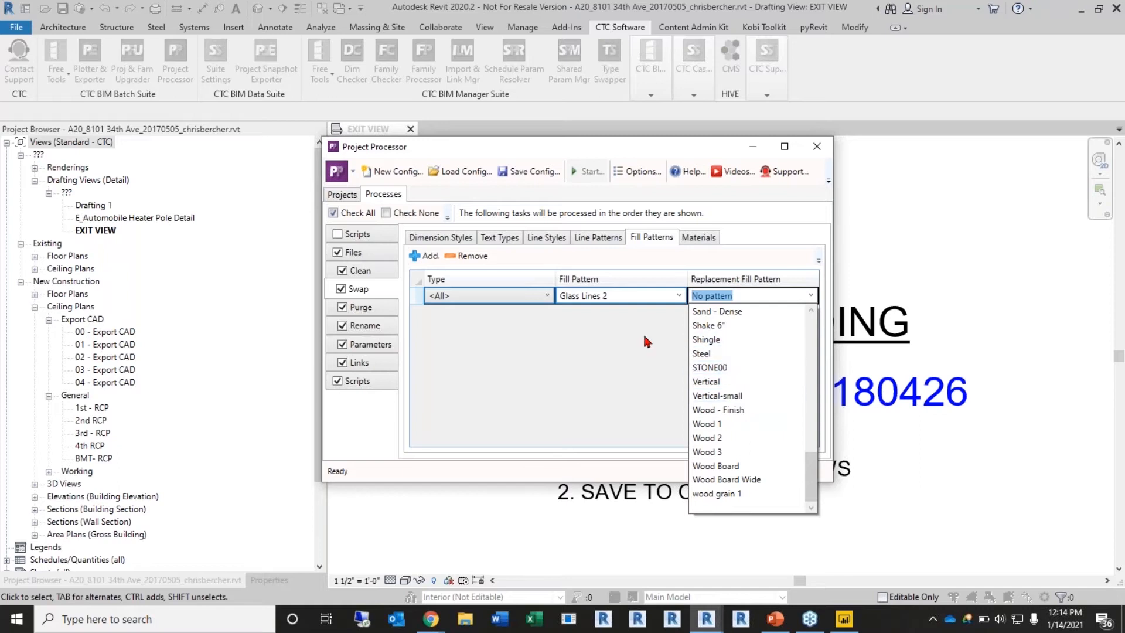
left_click(678, 295)
left_click(679, 295)
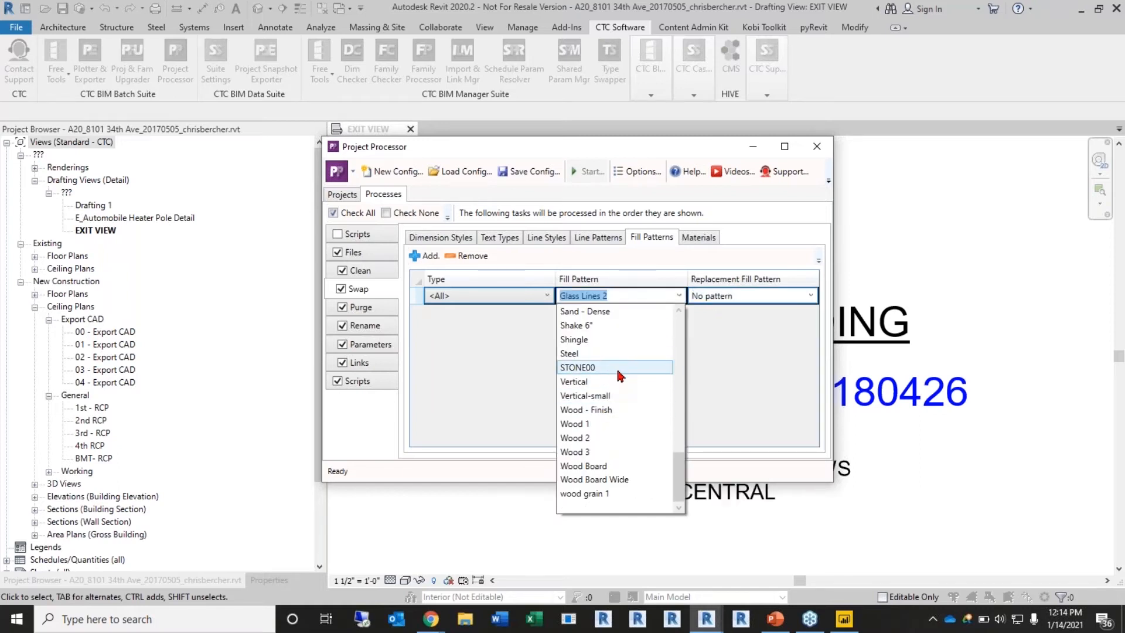
left_click(616, 367)
left_click(726, 296)
left_click(811, 295)
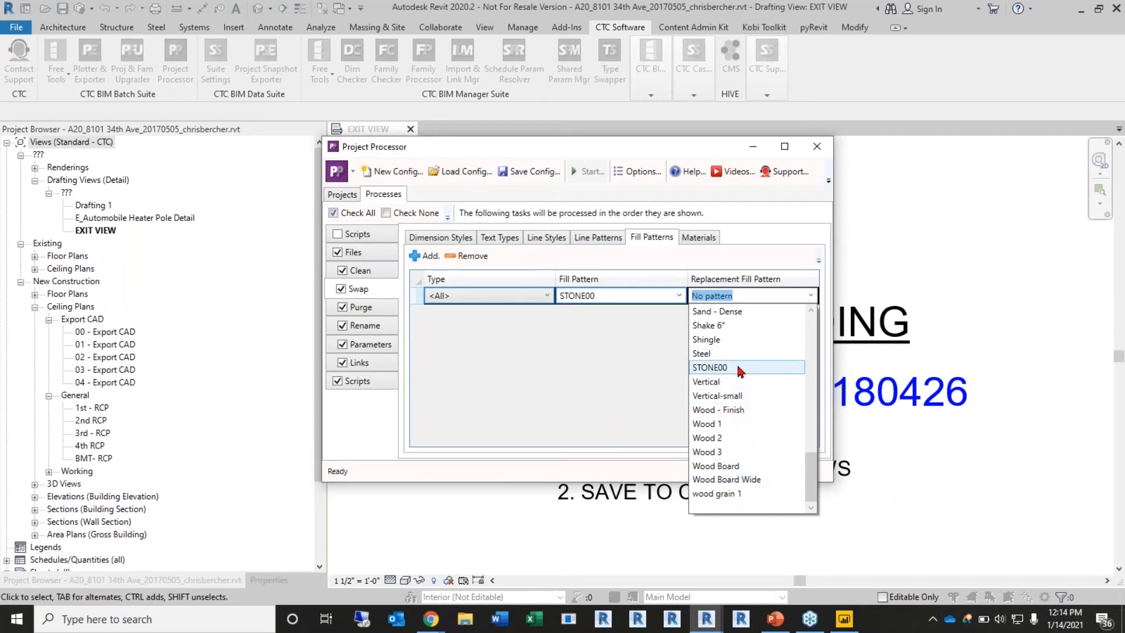
scroll(751, 373, "up", 1)
scroll(748, 364, "up", 1)
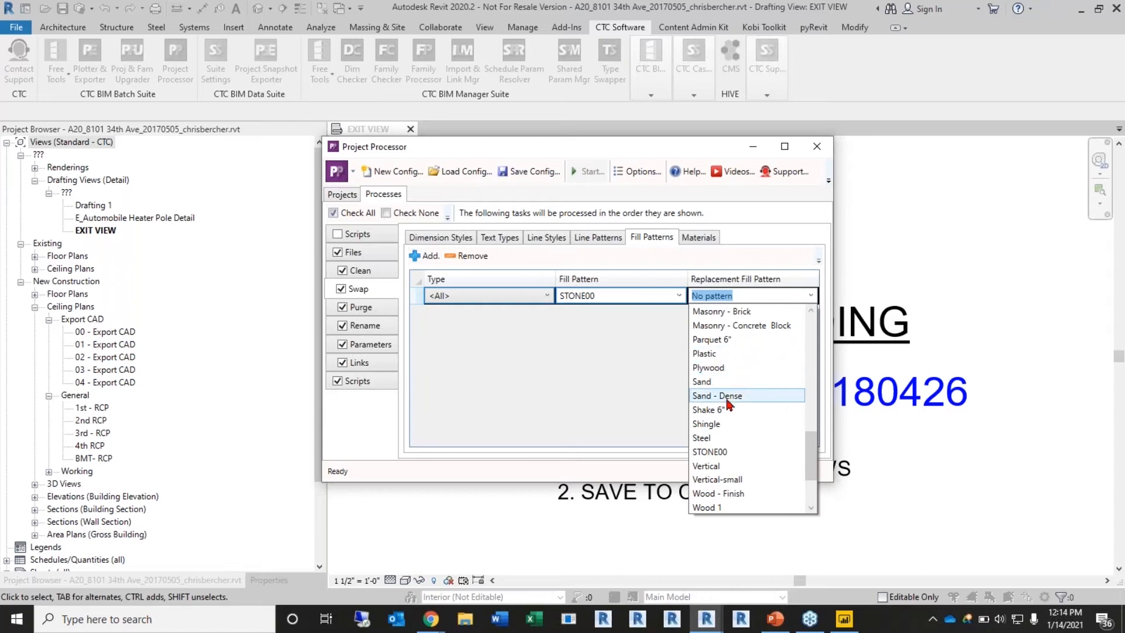
scroll(727, 398, "up", 2)
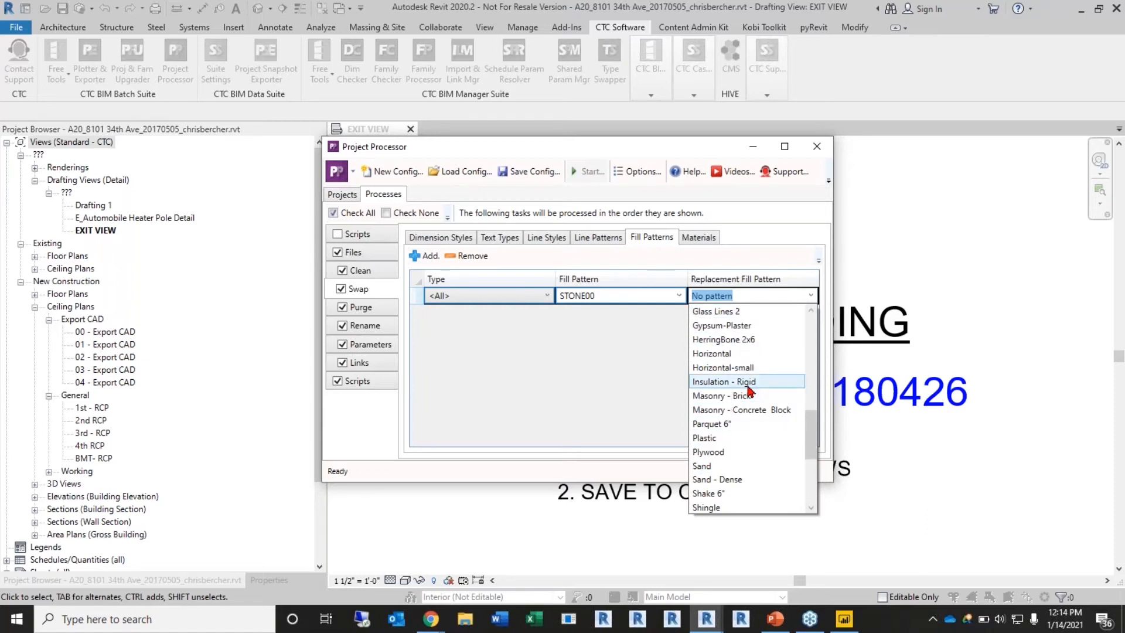
scroll(740, 450, "down", 4)
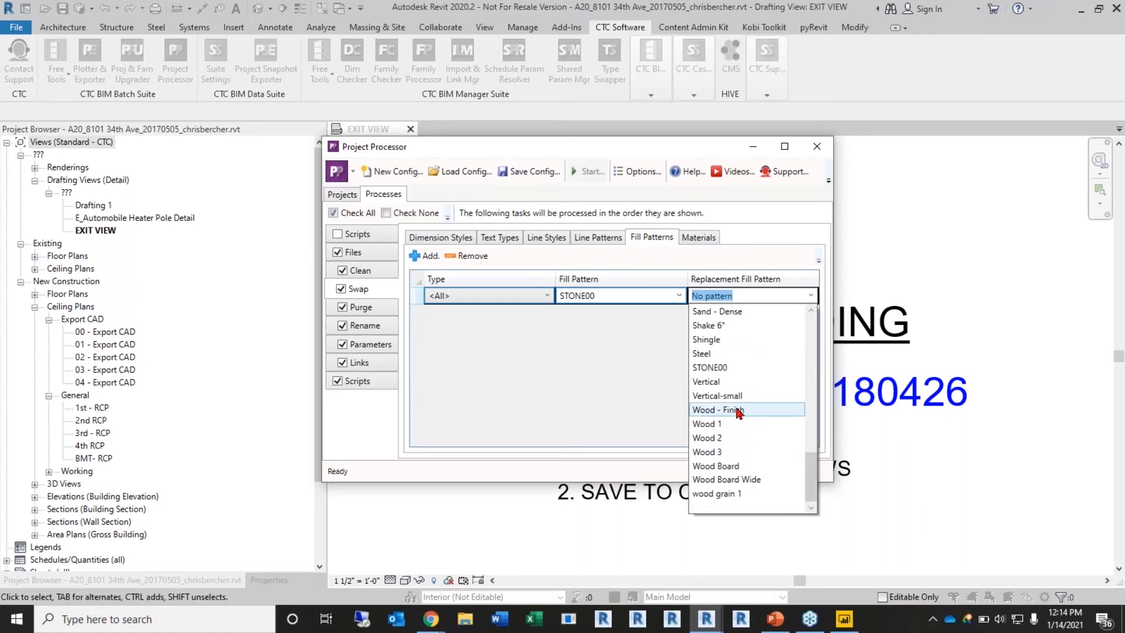
left_click(742, 386)
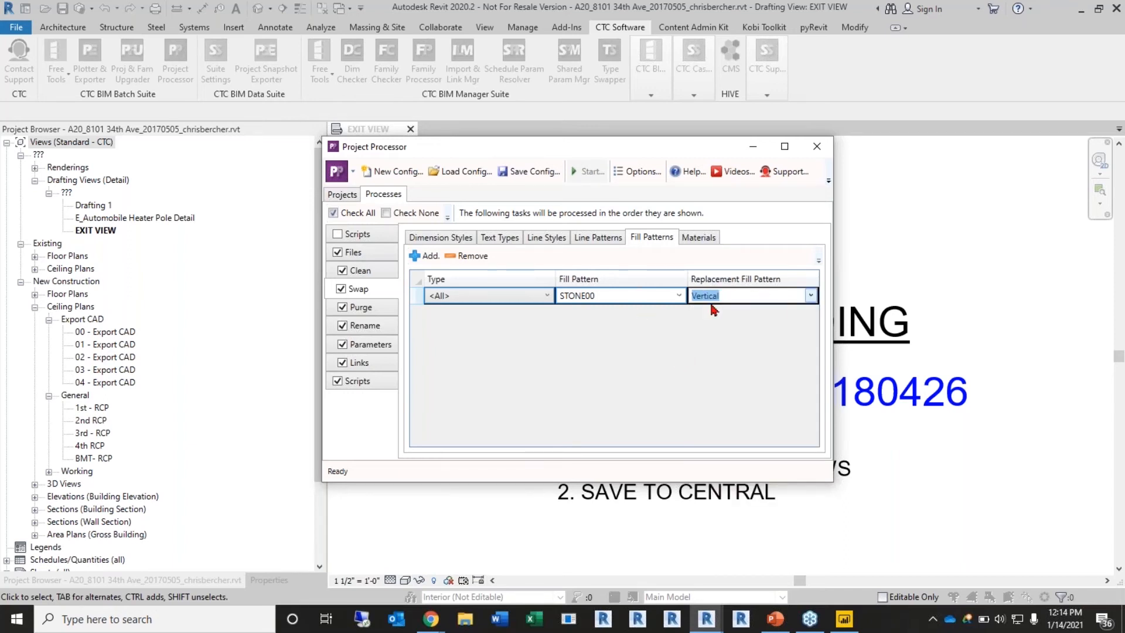
left_click(714, 239)
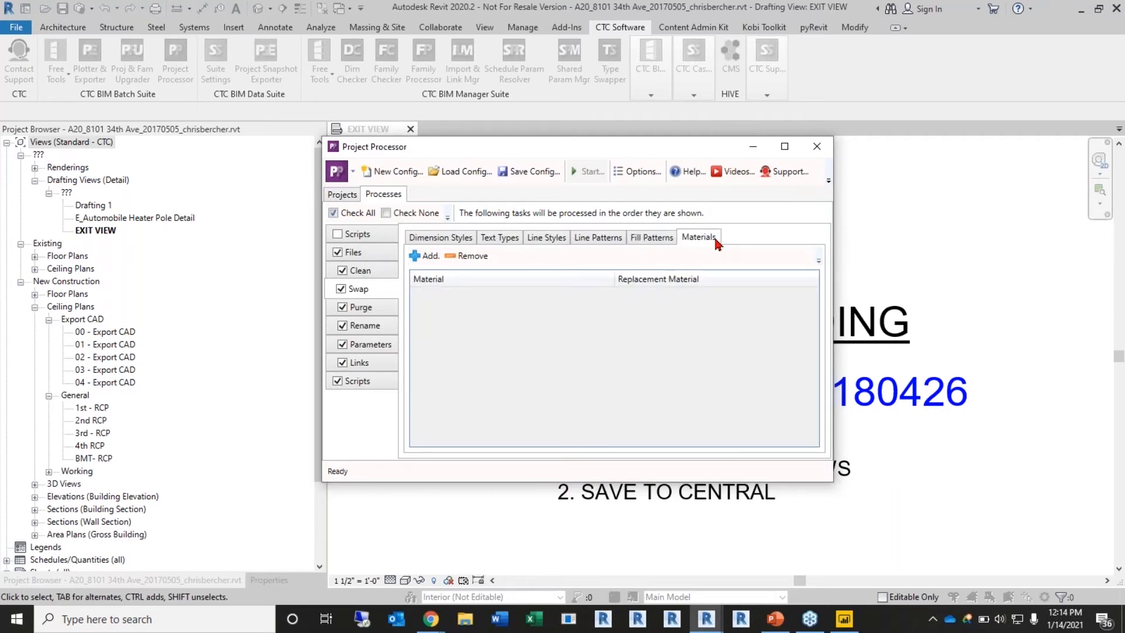
left_click(417, 256)
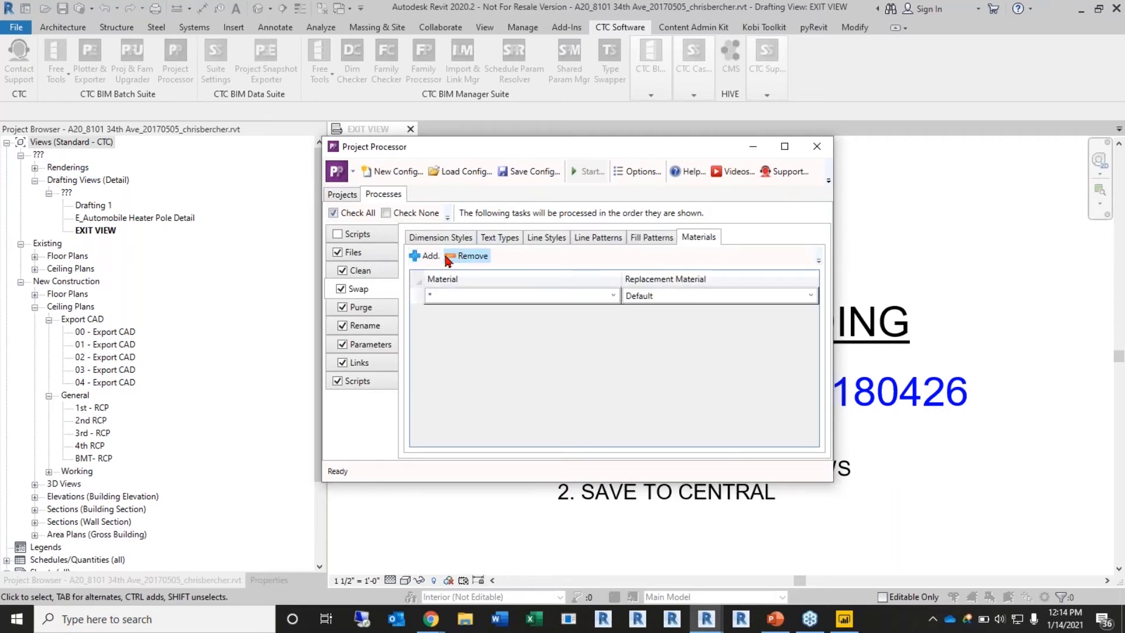
left_click(613, 296)
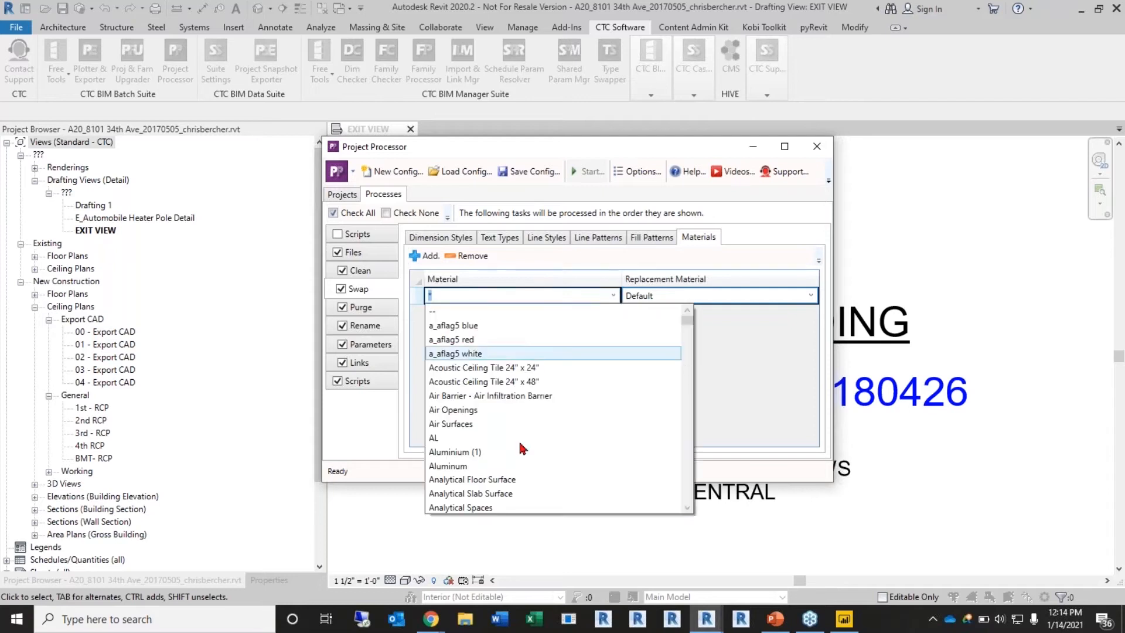
scroll(525, 422, "down", 5)
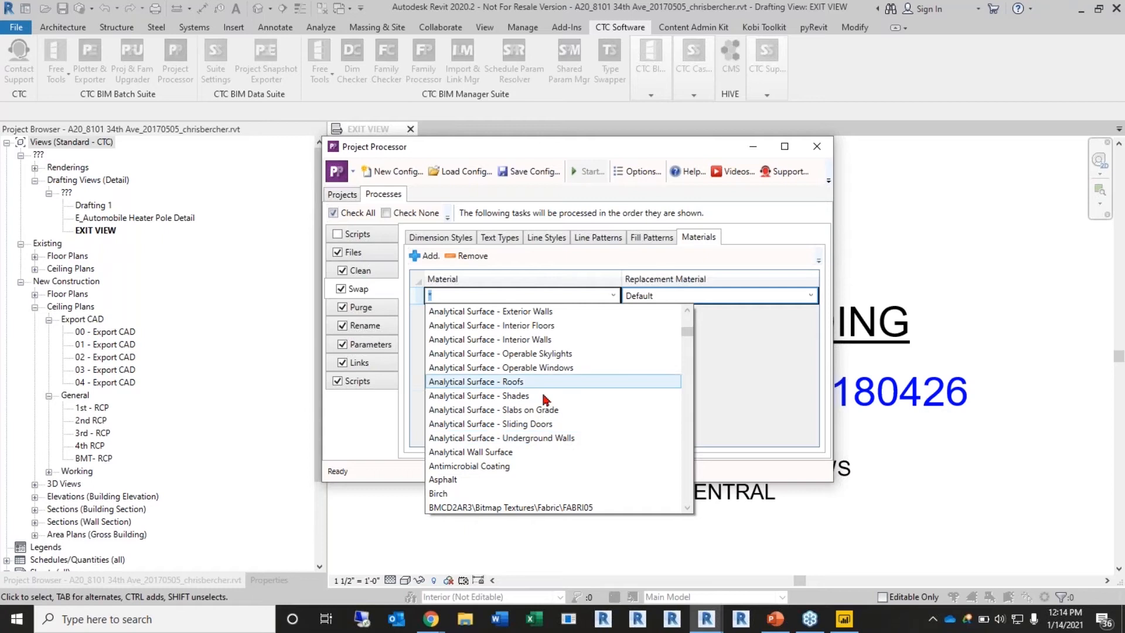
scroll(531, 418, "down", 10)
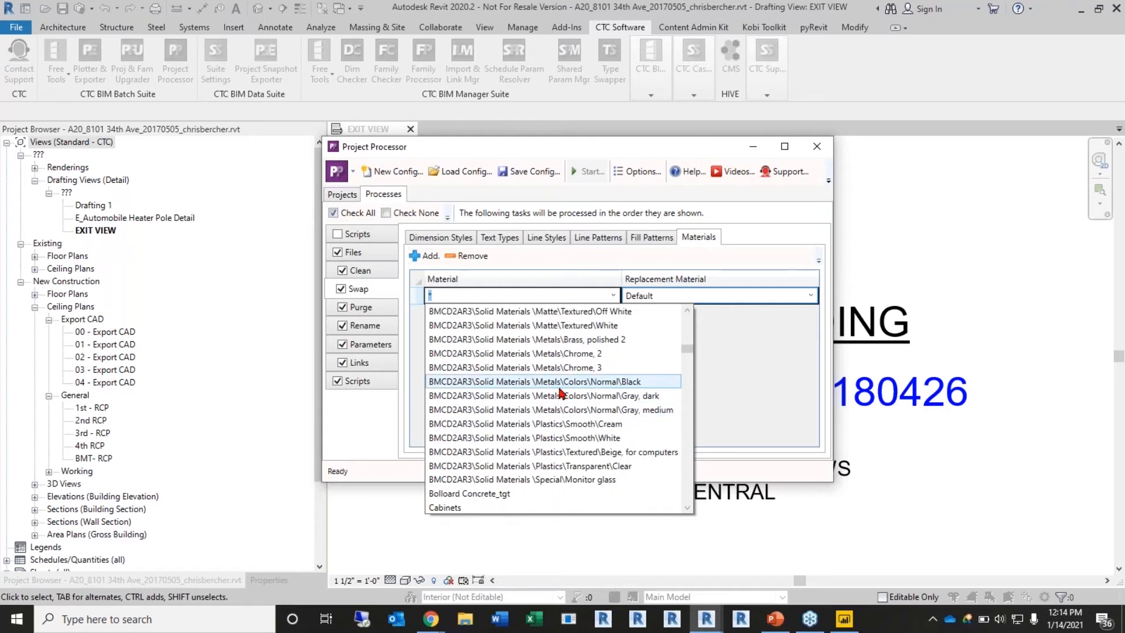
left_click(703, 311)
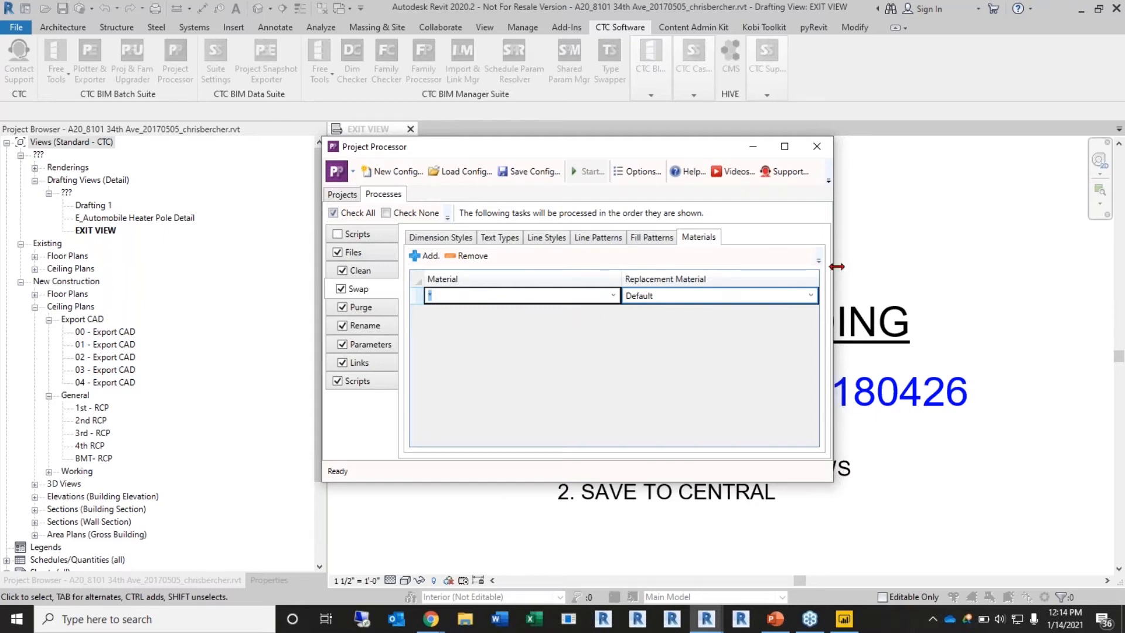
left_click(466, 256)
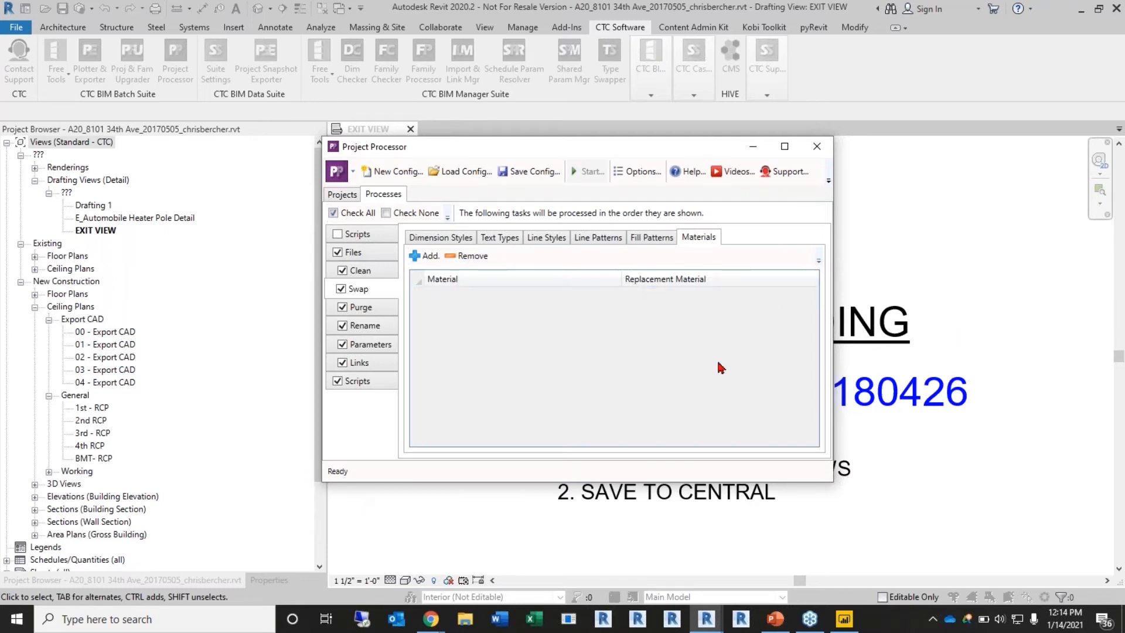
Uncheck Families and Symbols, System Families, Materials and Material Assets in the Purge options
left_click(391, 311)
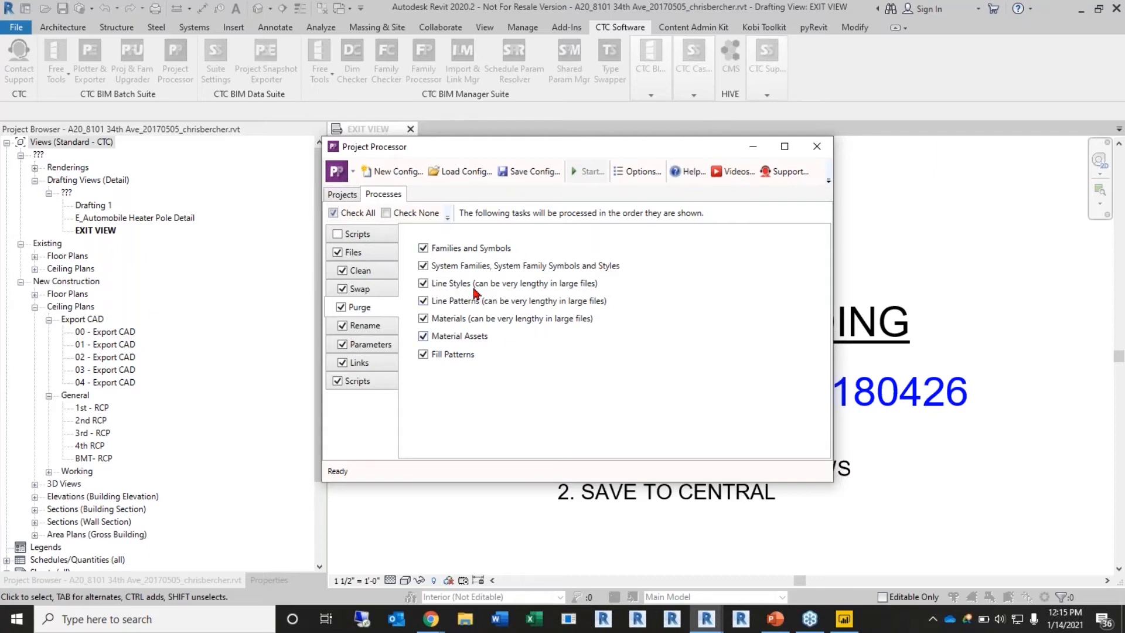
left_click(423, 248)
left_click(423, 266)
left_click(423, 318)
left_click(423, 336)
left_click(362, 326)
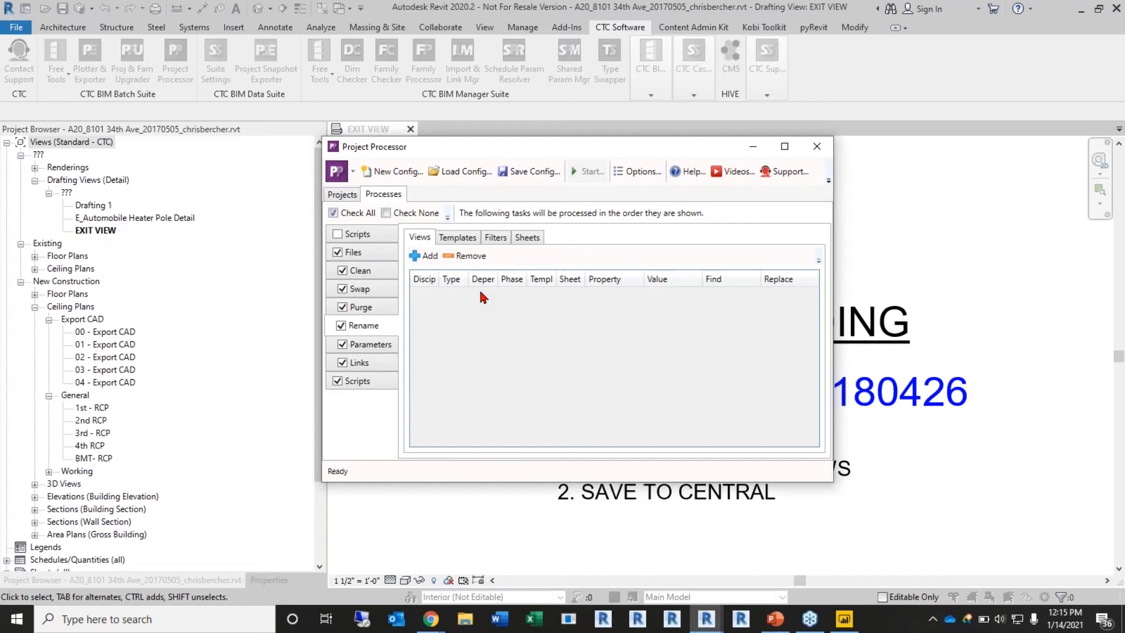
Add a view rename rule and widen the Discipline column and Project Processor window
left_click(422, 257)
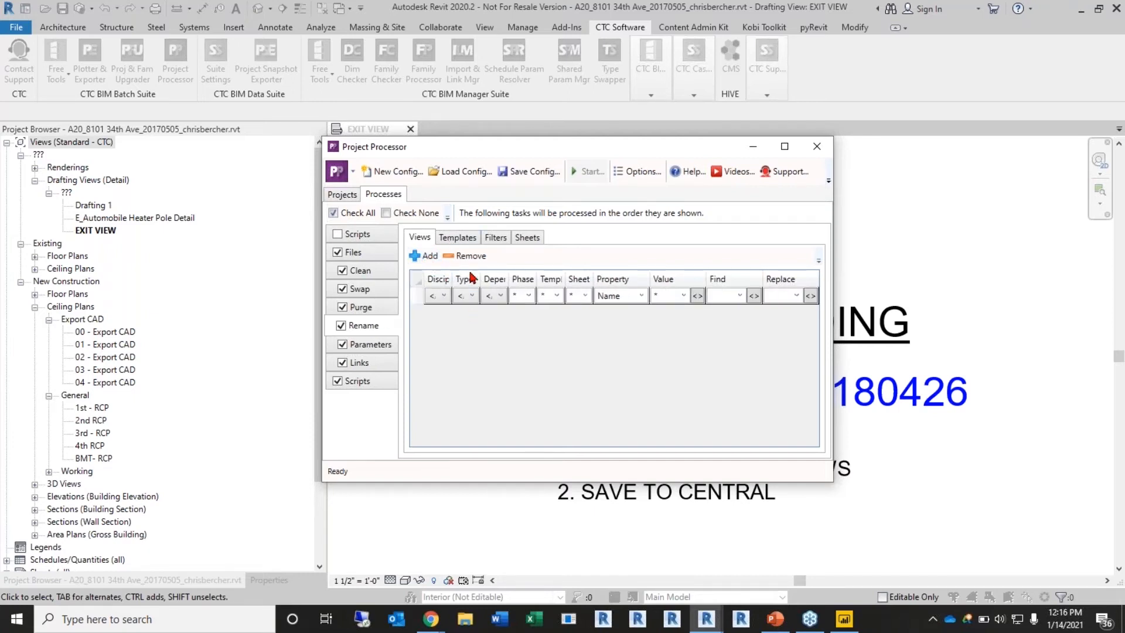
left_click_drag(448, 283, 484, 283)
left_click_drag(833, 352, 1012, 348)
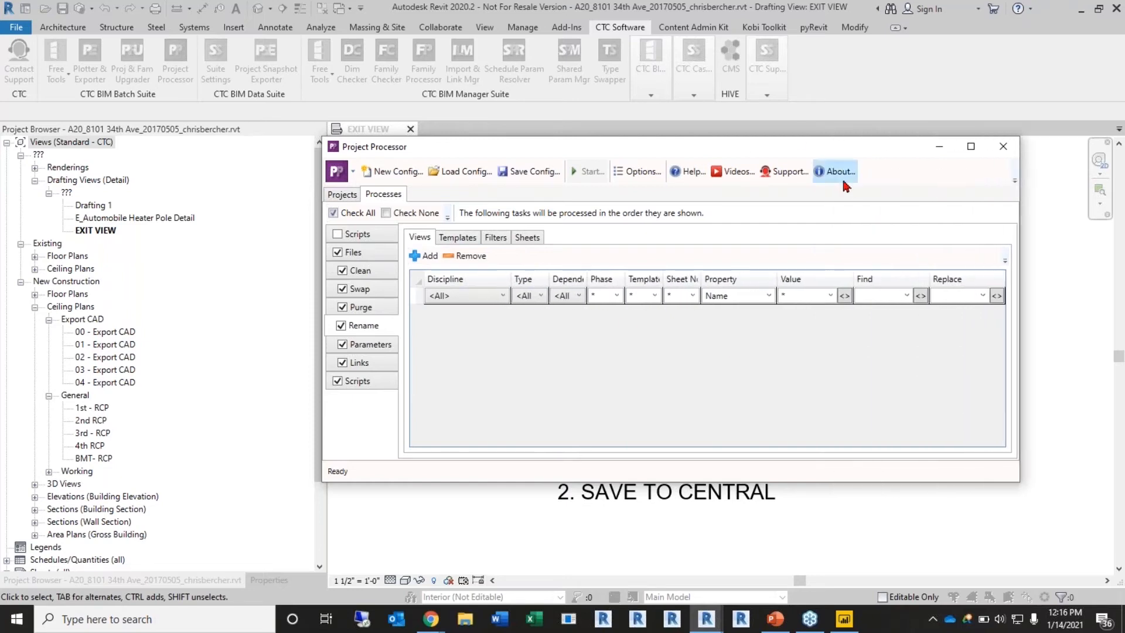
left_click_drag(772, 147, 705, 144)
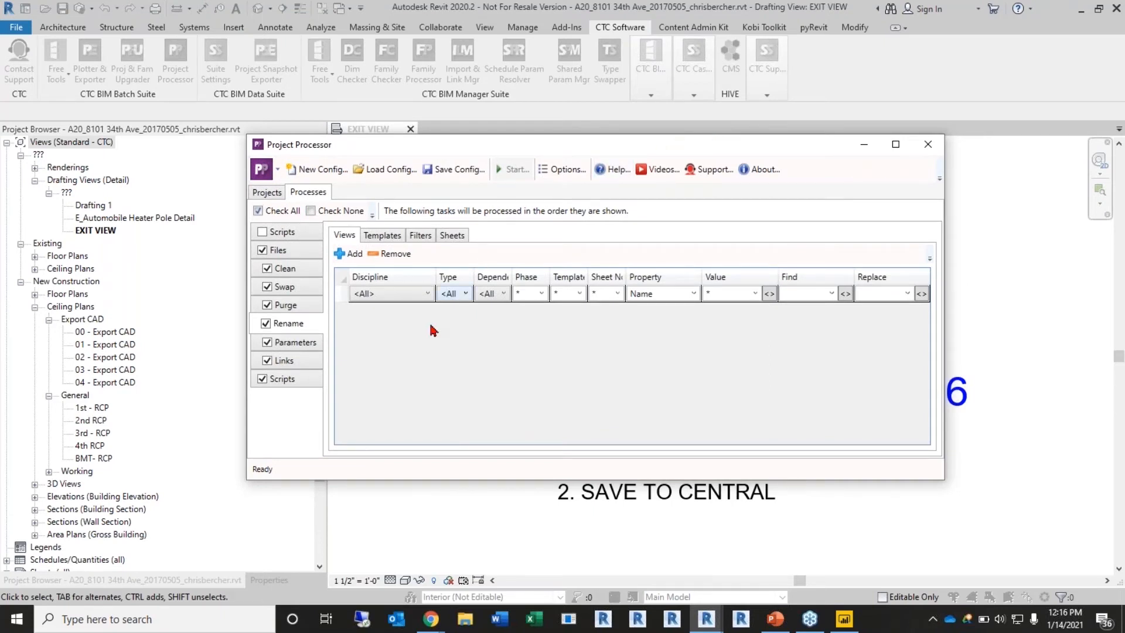
Limit the rule to Coordination discipline, 3D views and New Construction phase, then widen the window
left_click(414, 294)
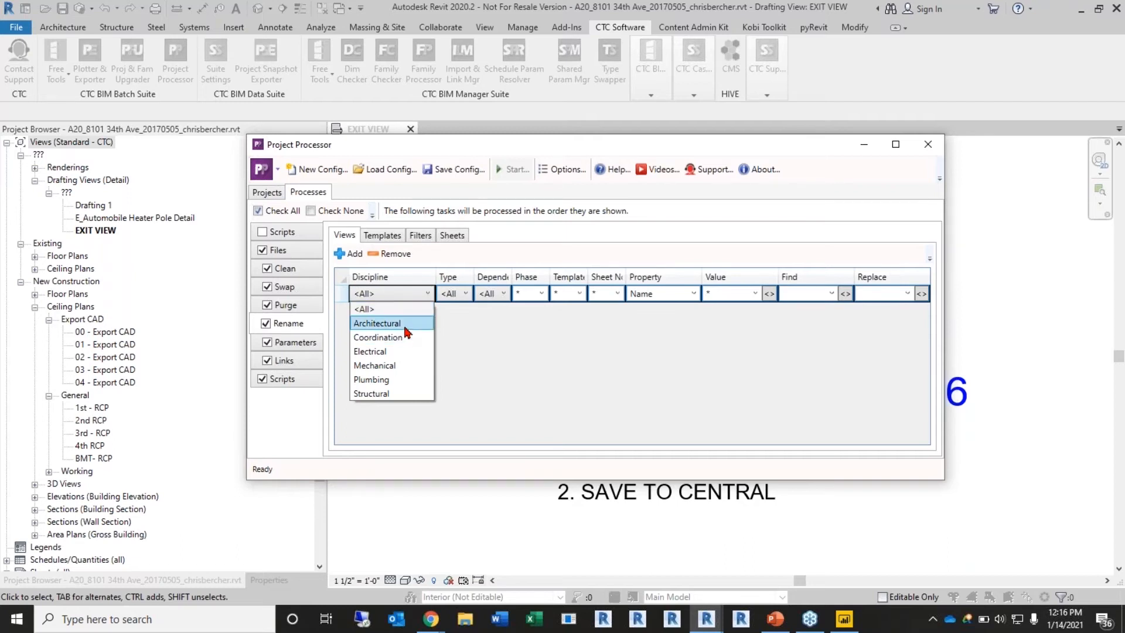
left_click(387, 337)
left_click(463, 293)
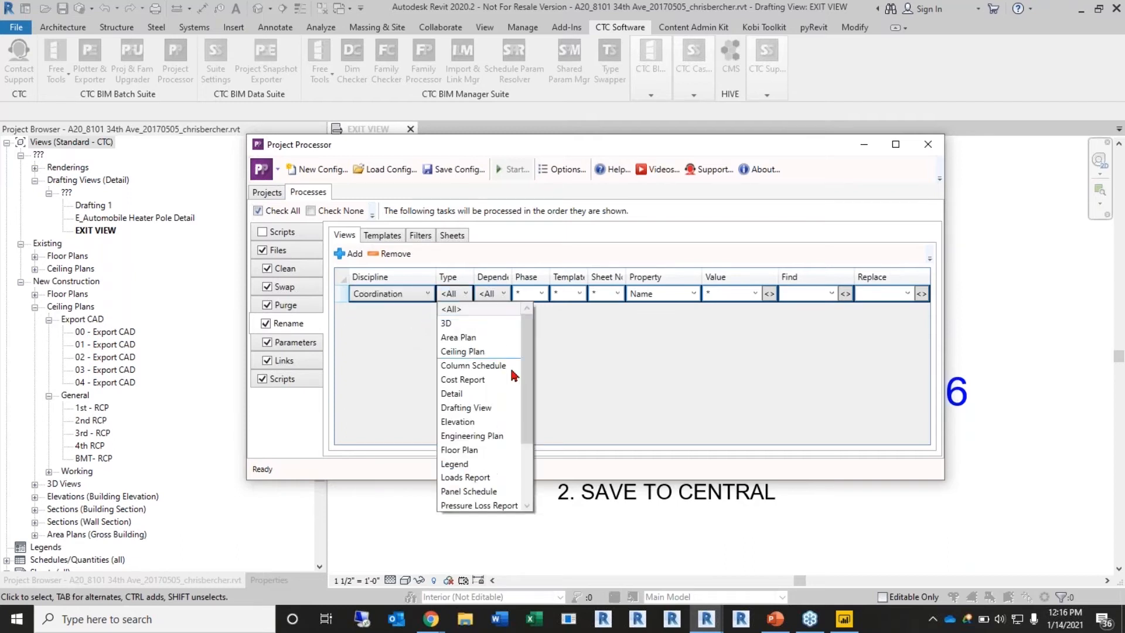
left_click(484, 325)
left_click(498, 294)
left_click(677, 378)
left_click(541, 293)
left_click(534, 335)
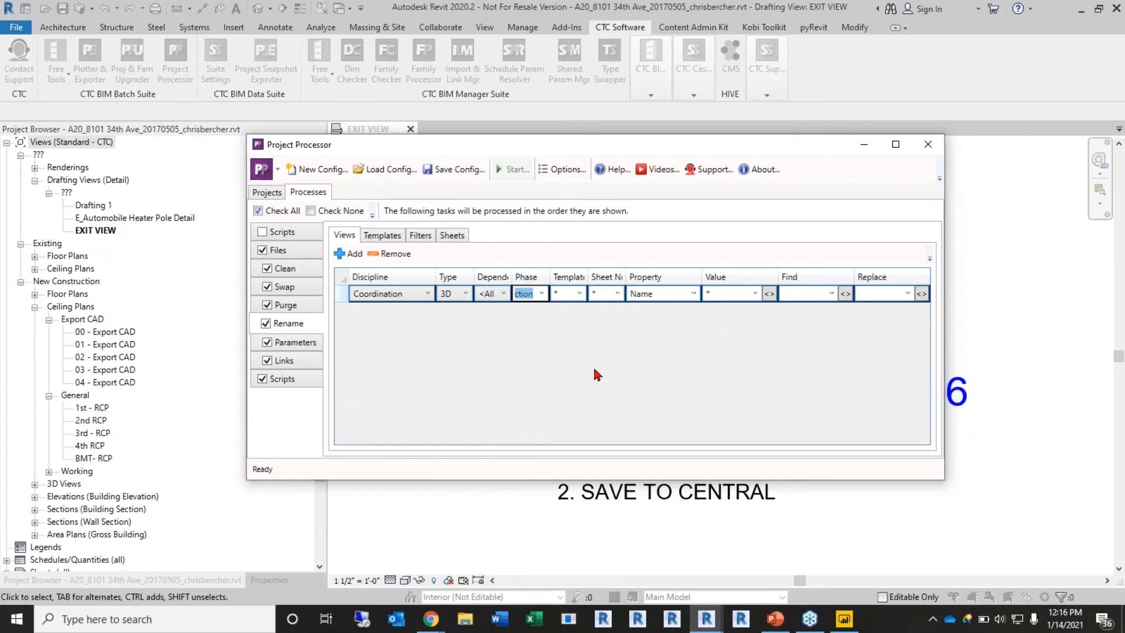
left_click(579, 293)
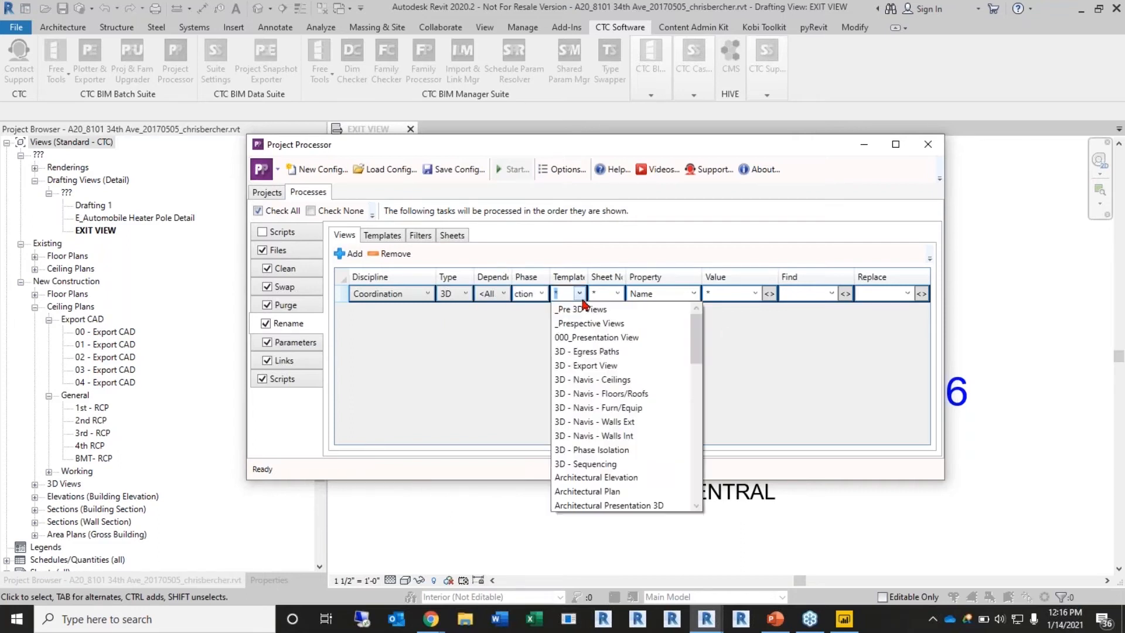
left_click(485, 346)
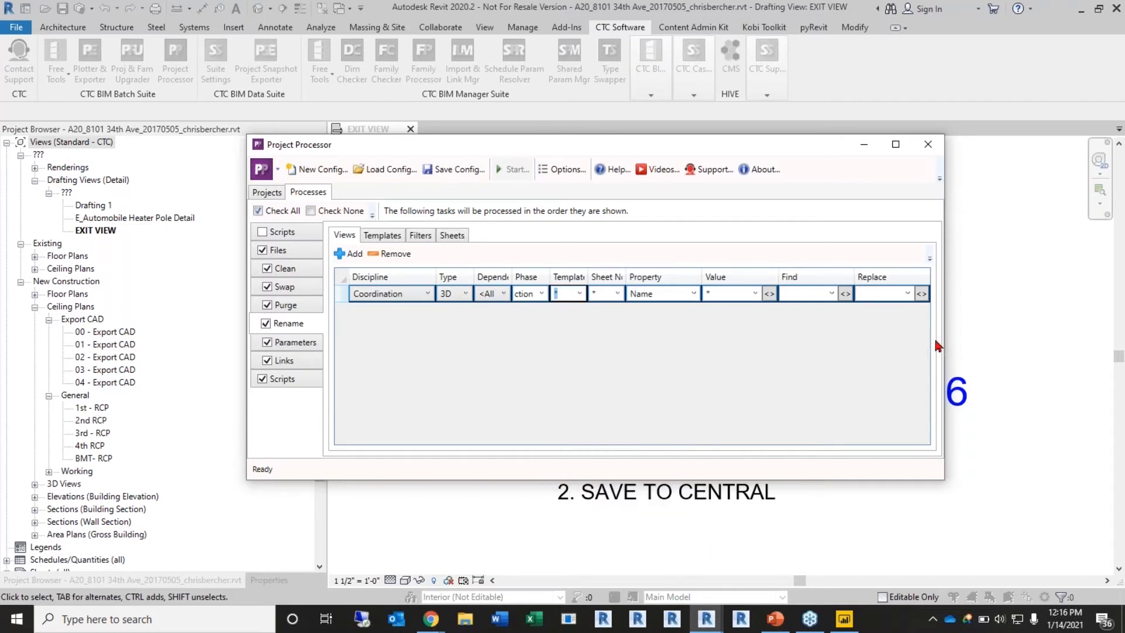
left_click_drag(779, 146, 661, 125)
left_click_drag(825, 320, 957, 320)
Keep the Views rename rule matching on the Name property with the wildcard value
left_click(649, 275)
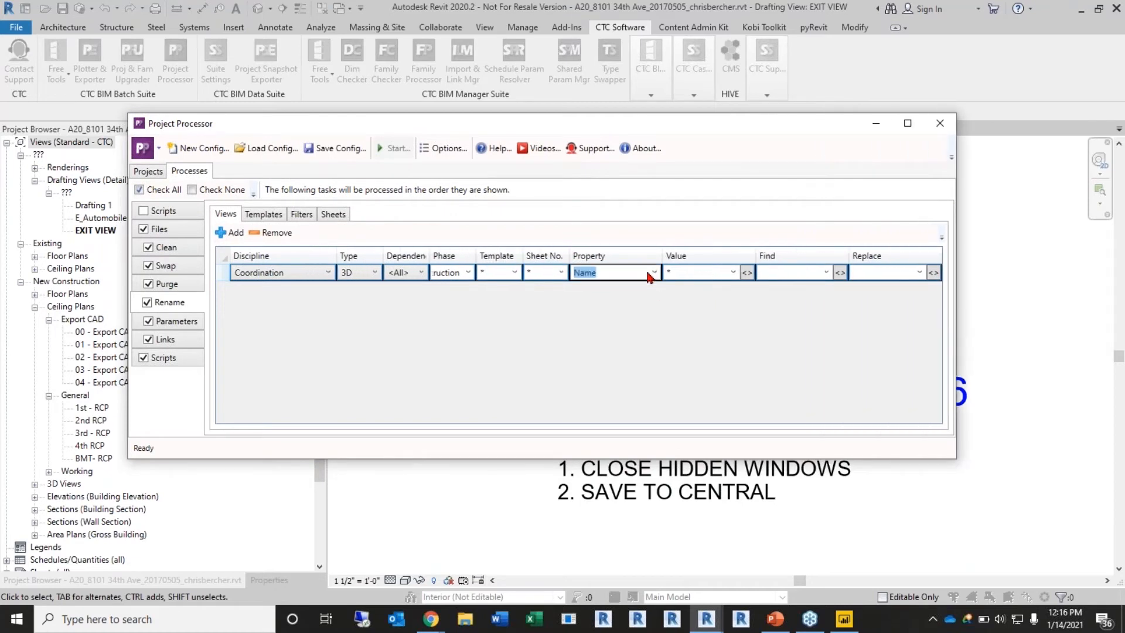
left_click(655, 273)
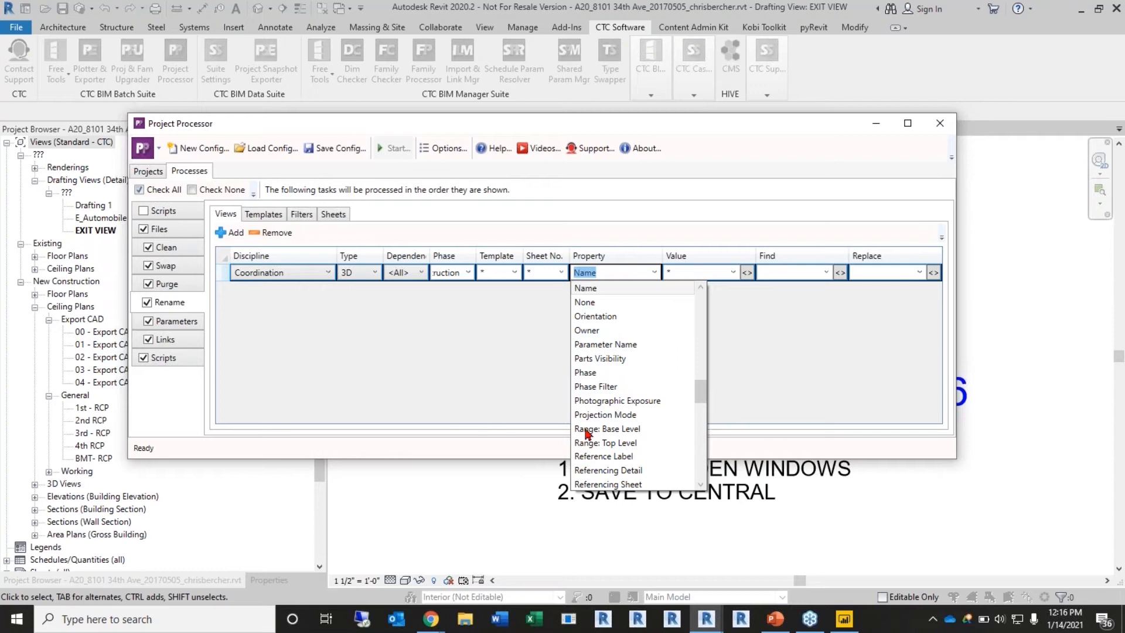
scroll(592, 439, "down", 10)
scroll(620, 465, "down", 3)
scroll(644, 459, "up", 15)
scroll(645, 340, "up", 4)
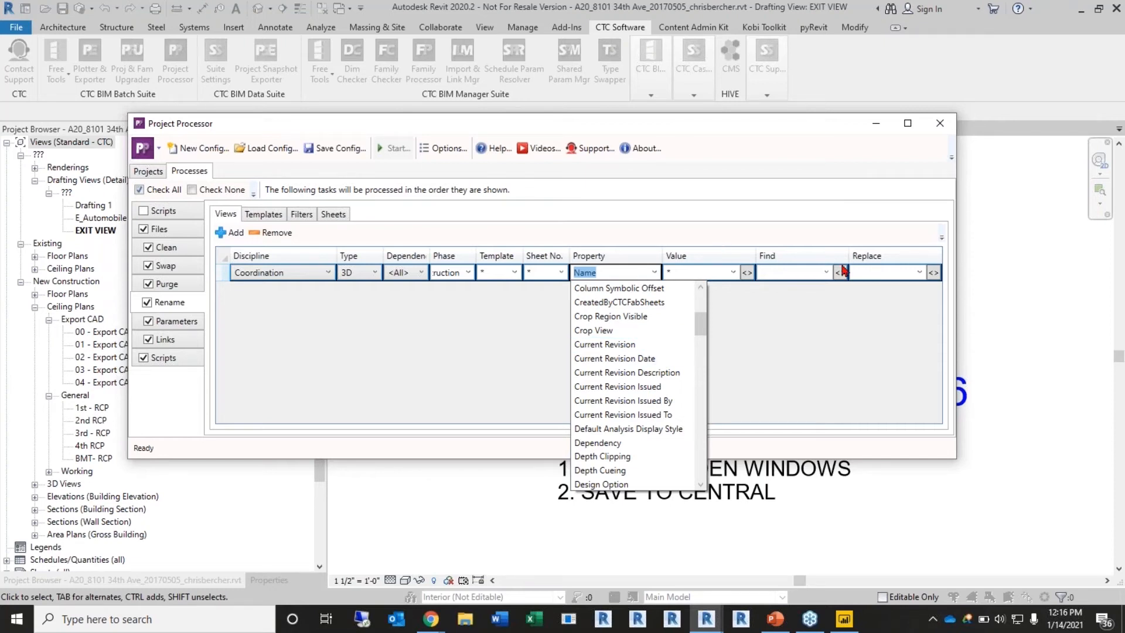
left_click(825, 361)
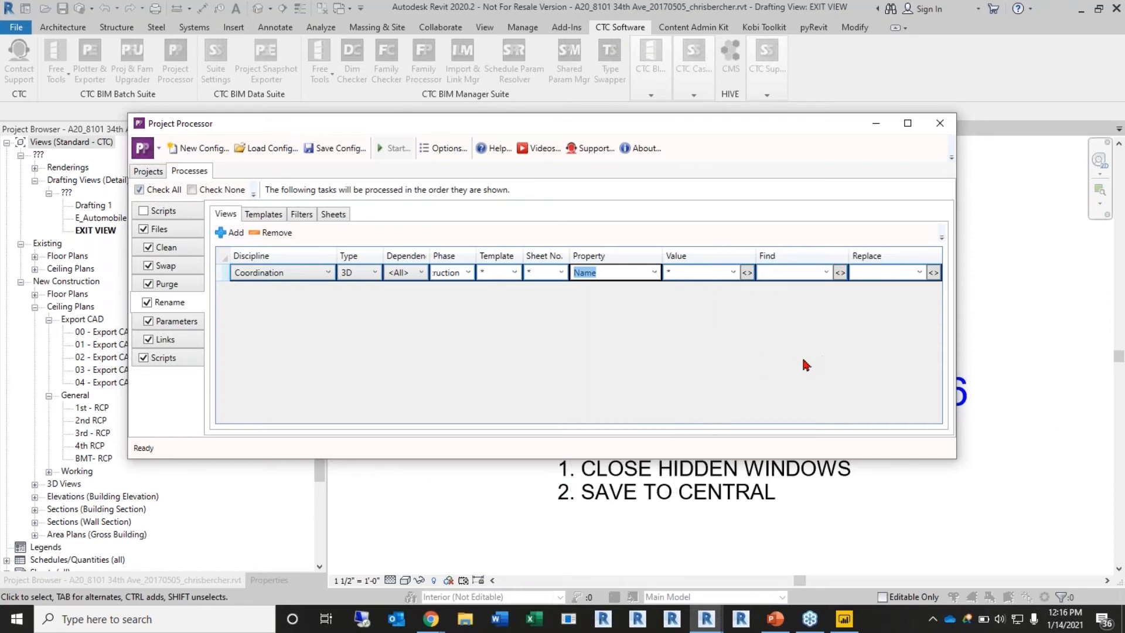
left_click(740, 273)
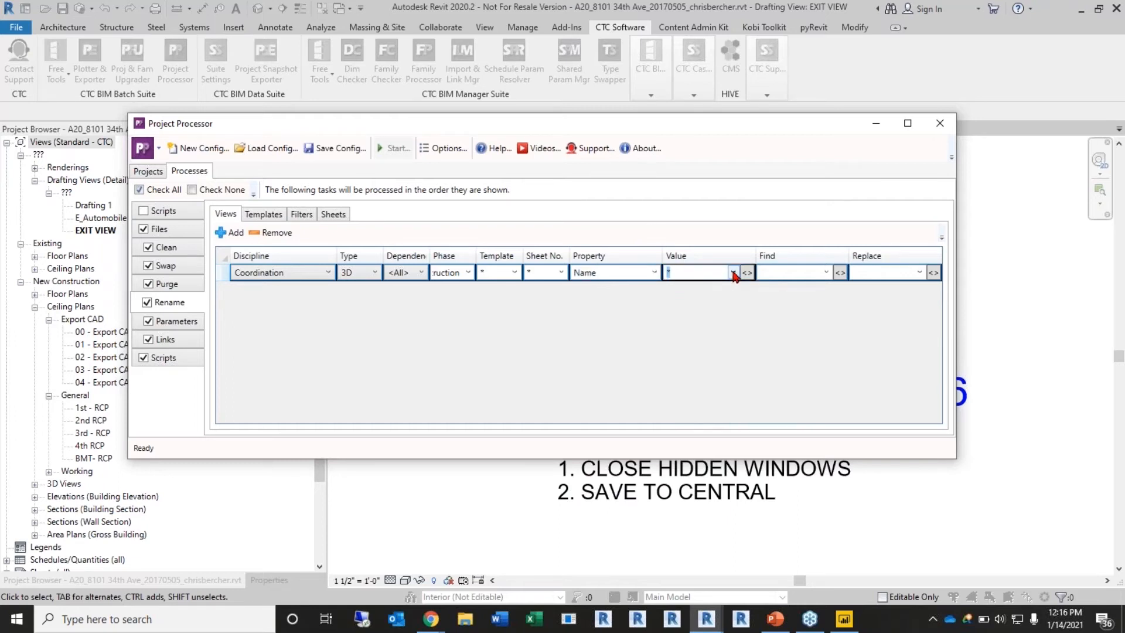
left_click(733, 273)
scroll(735, 375, "down", 5)
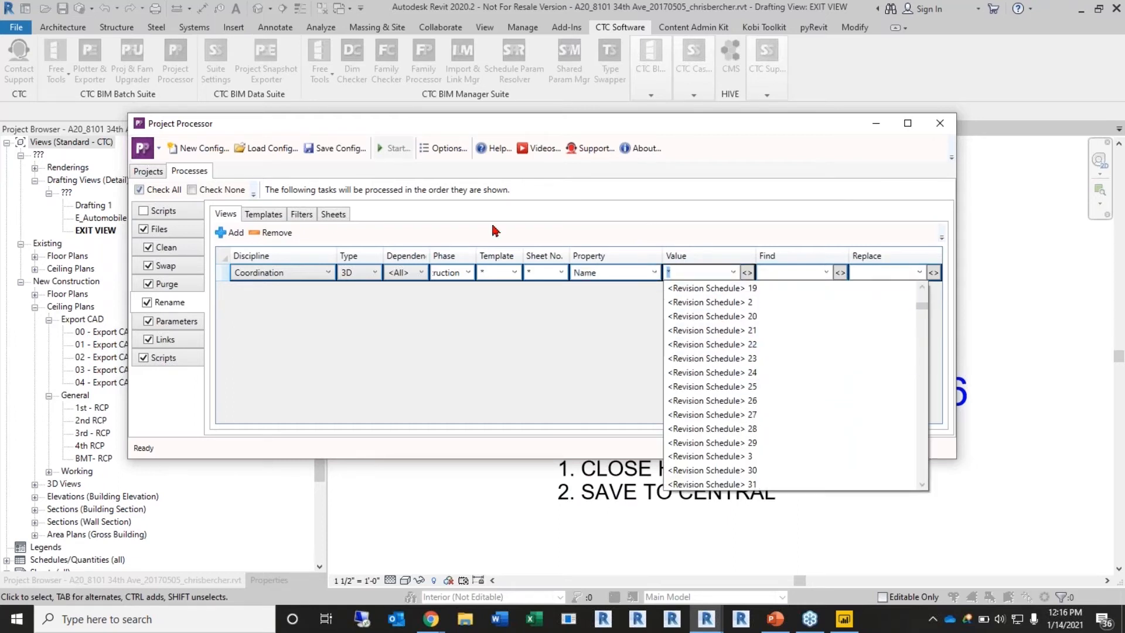
left_click(601, 372)
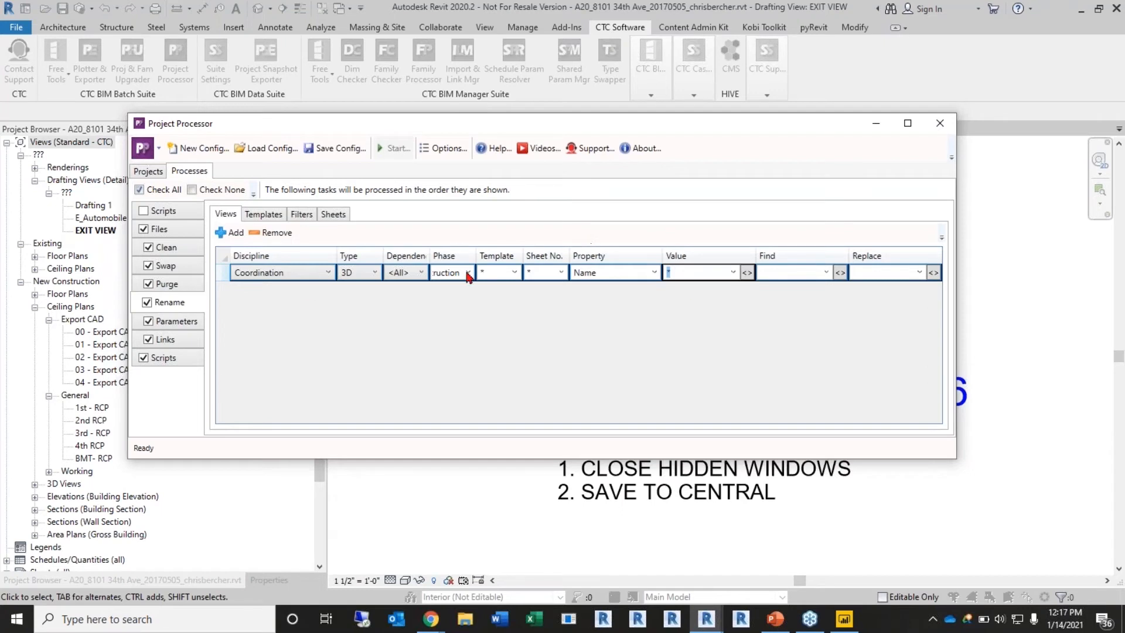
Set the rule to find 3D View 1 and replace it with 3D Coordination
left_click(805, 279)
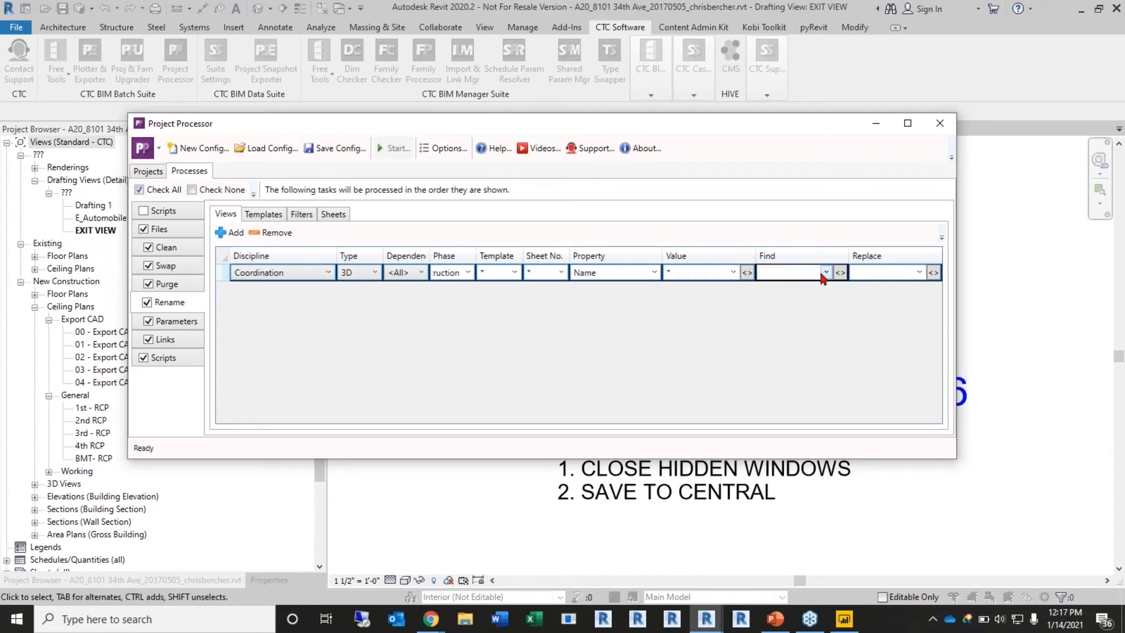
left_click(825, 275)
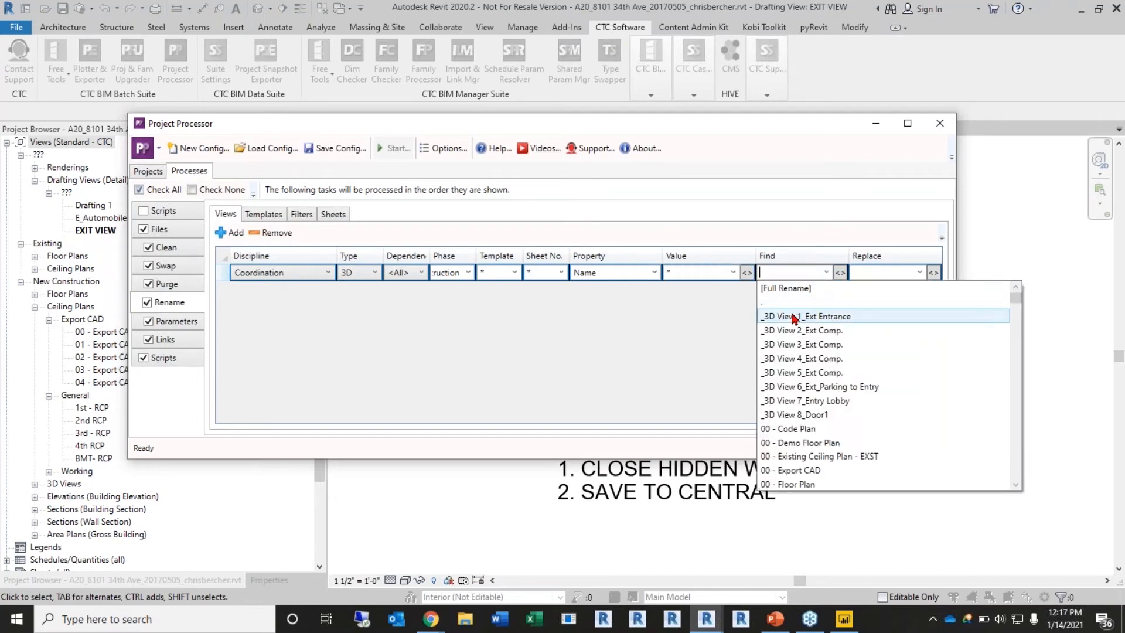
scroll(814, 360, "down", 5)
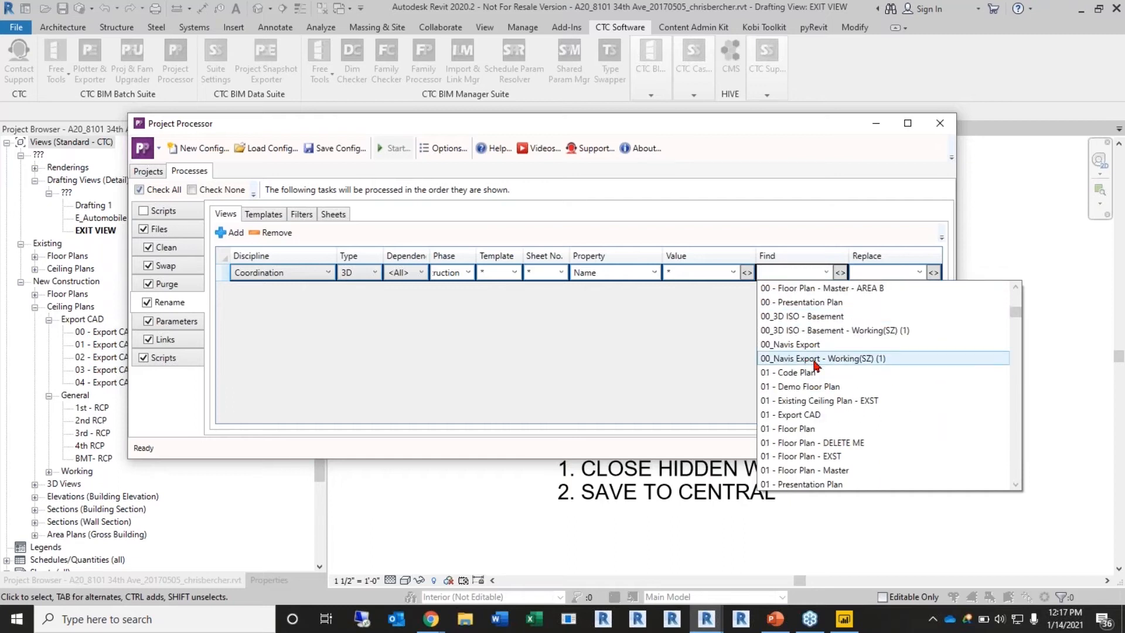
scroll(814, 365, "down", 2)
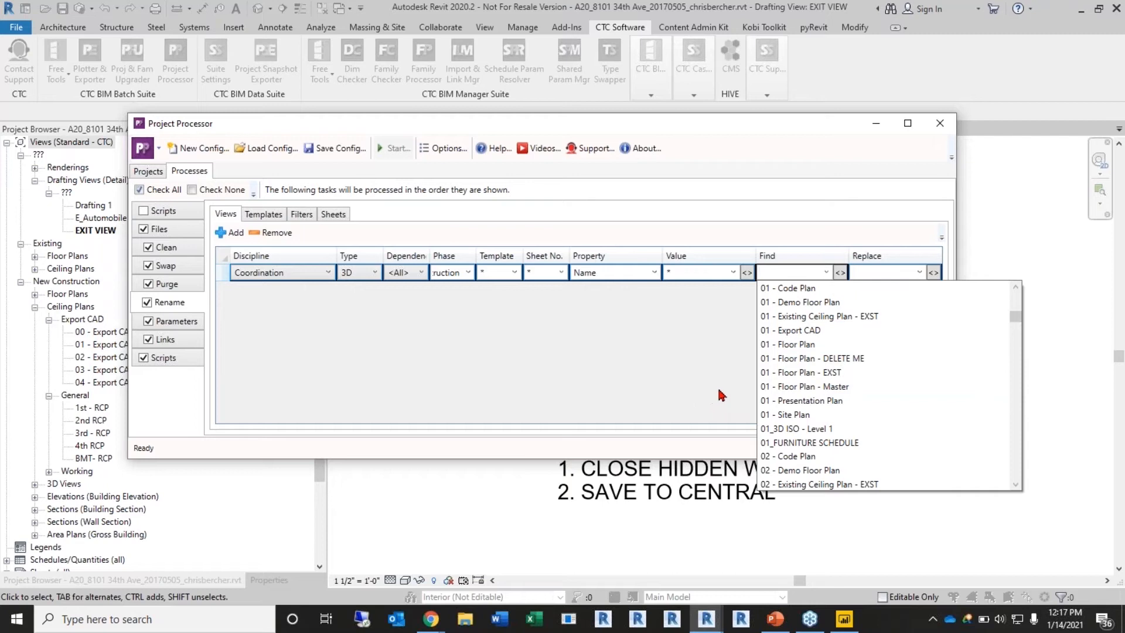
left_click(725, 347)
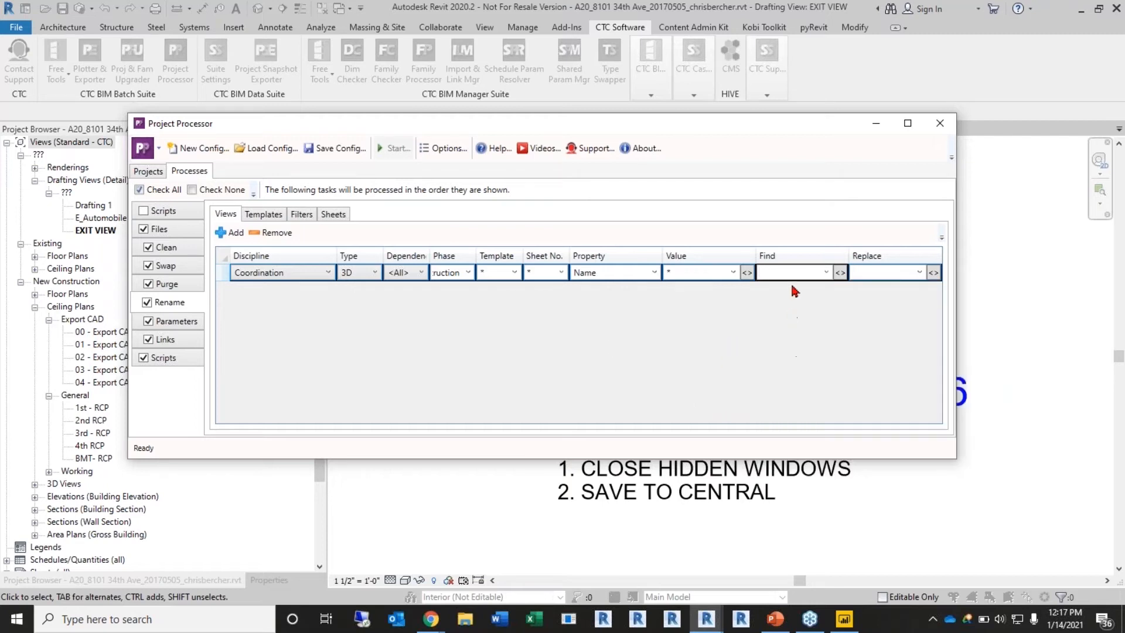
left_click(826, 272)
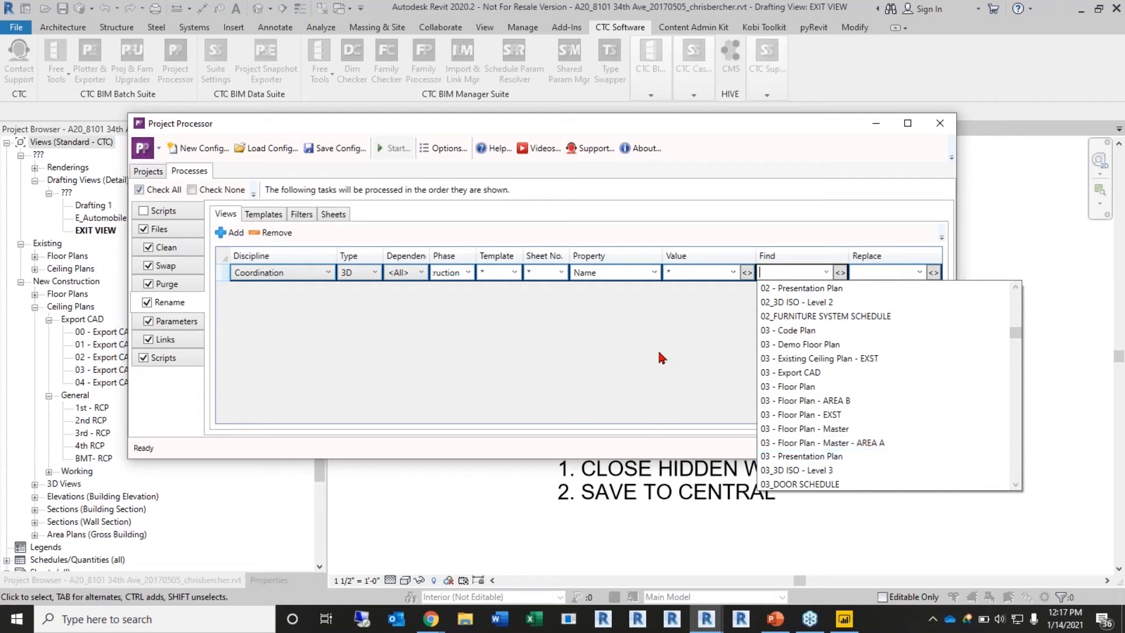
scroll(827, 392, "down", 12)
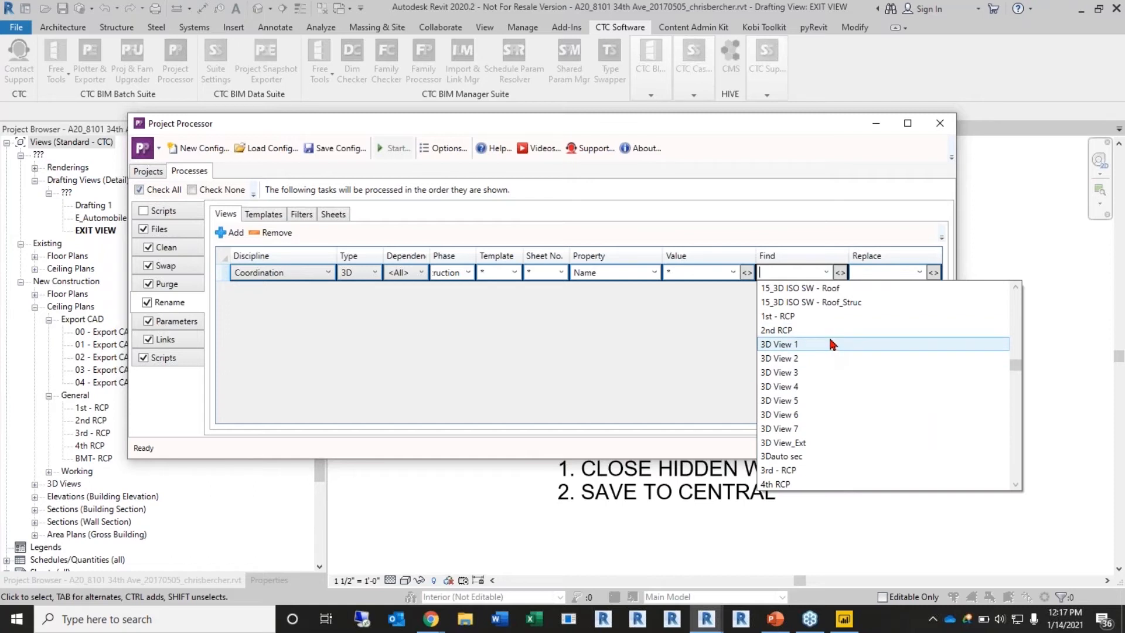
left_click(832, 343)
left_click(918, 273)
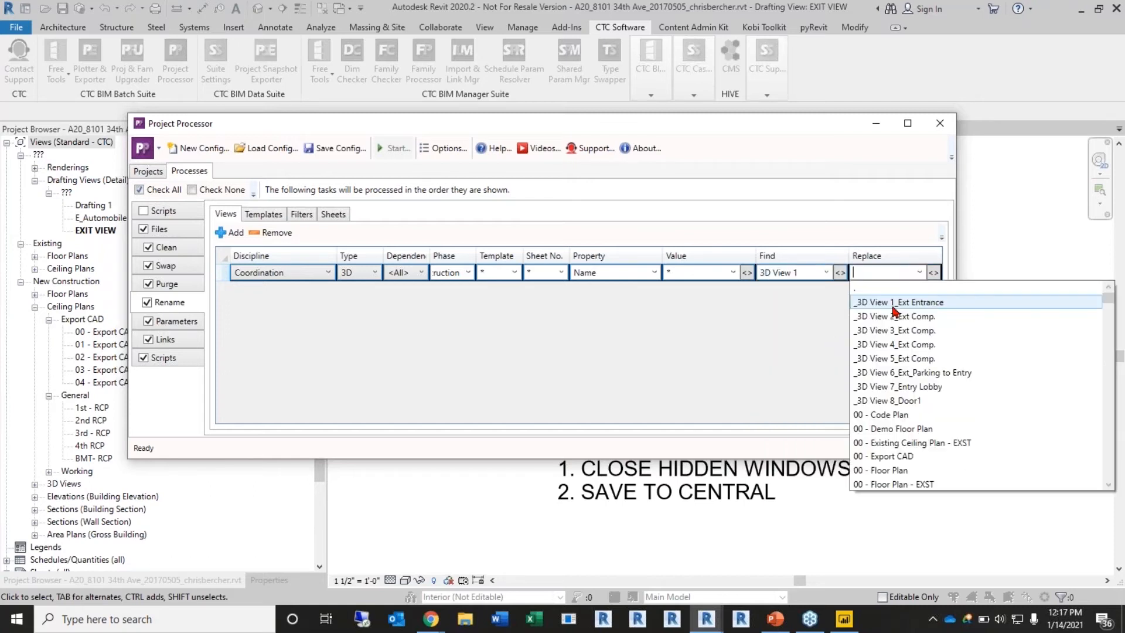
left_click(741, 309)
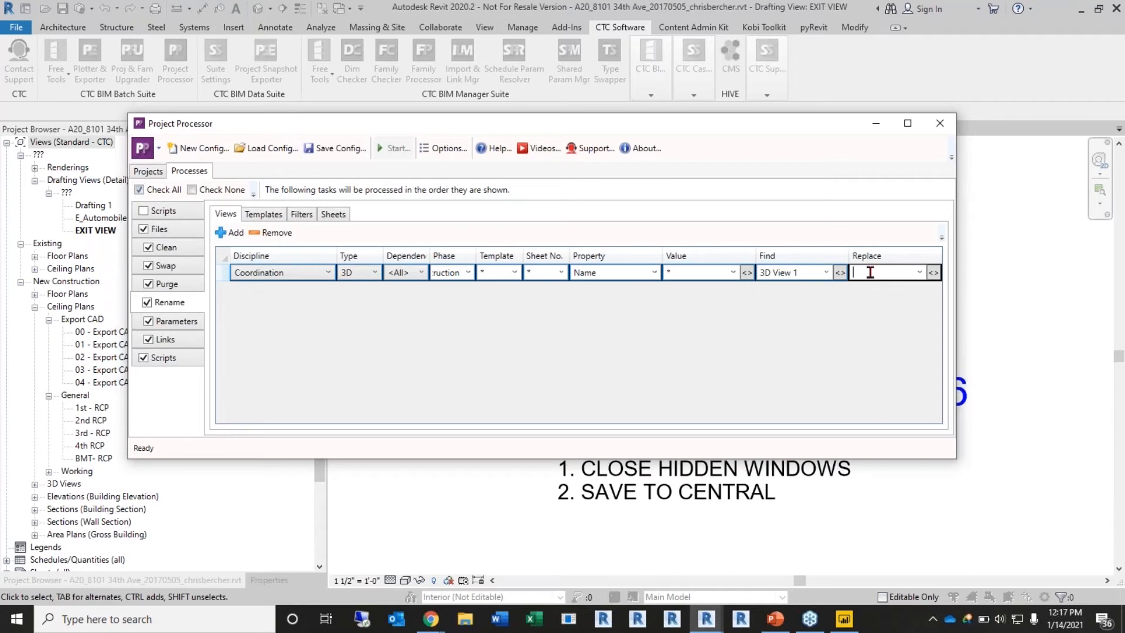
type("3D Coordination")
Change the Find match to 3D View 2 and bring up the Templates rename list
left_click(825, 273)
scroll(820, 328, "up", 10)
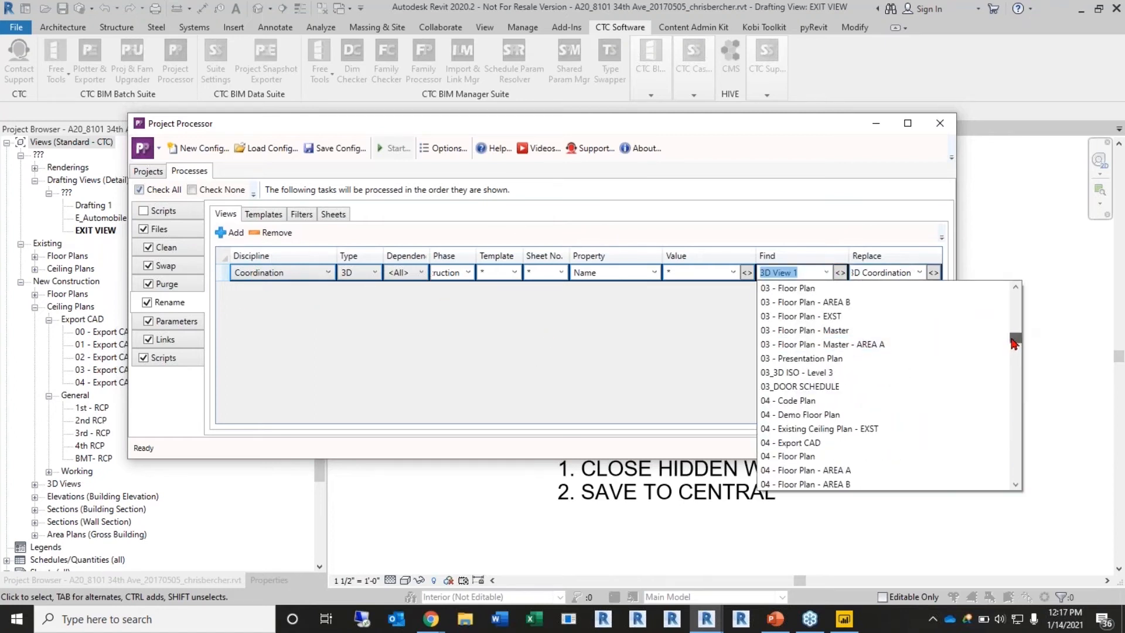
left_click(812, 290)
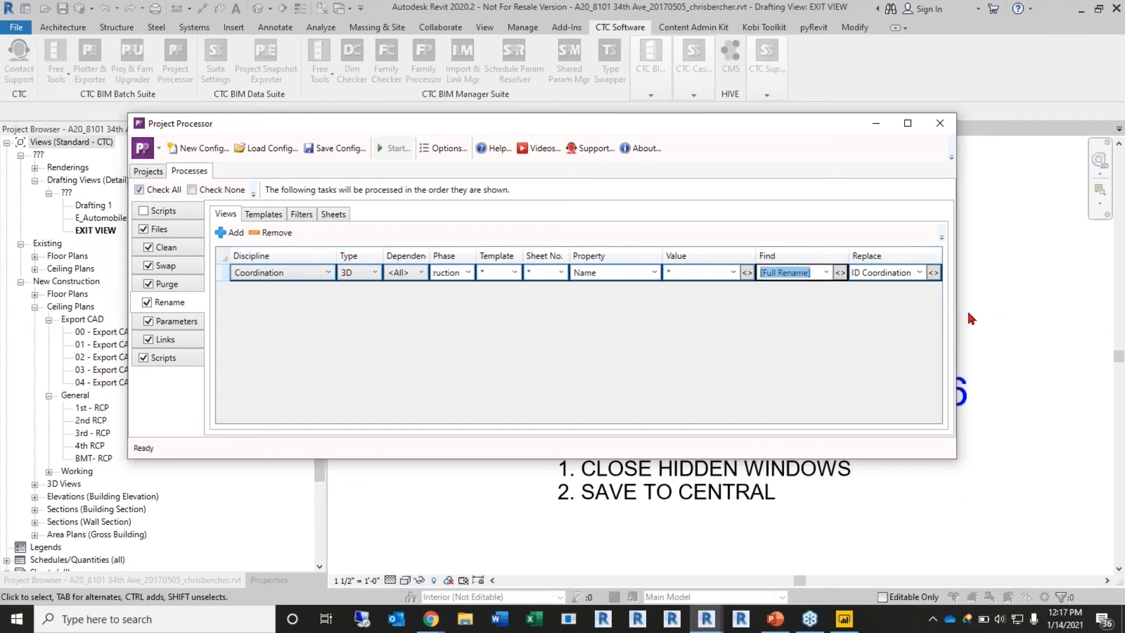
left_click(826, 272)
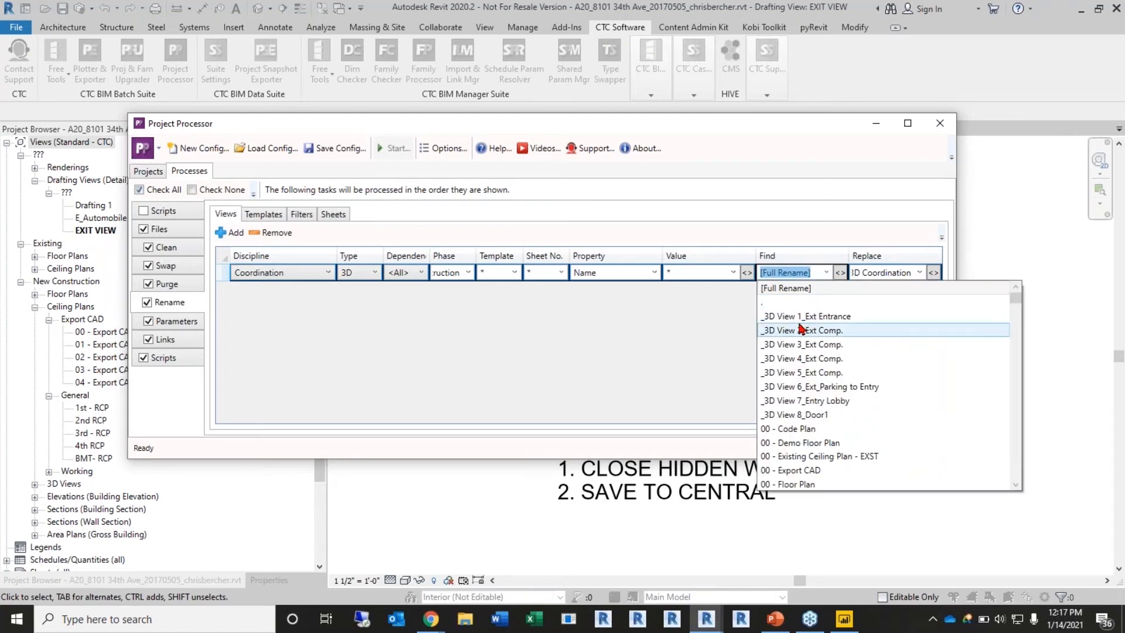
scroll(819, 450, "down", 15)
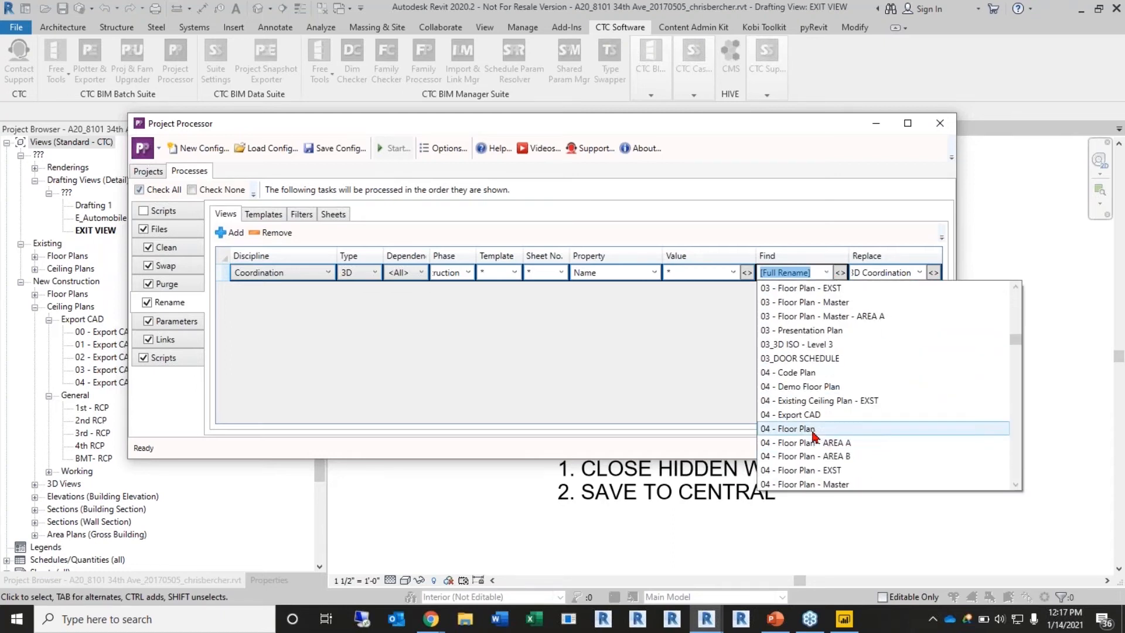
scroll(815, 437, "down", 5)
left_click(815, 315)
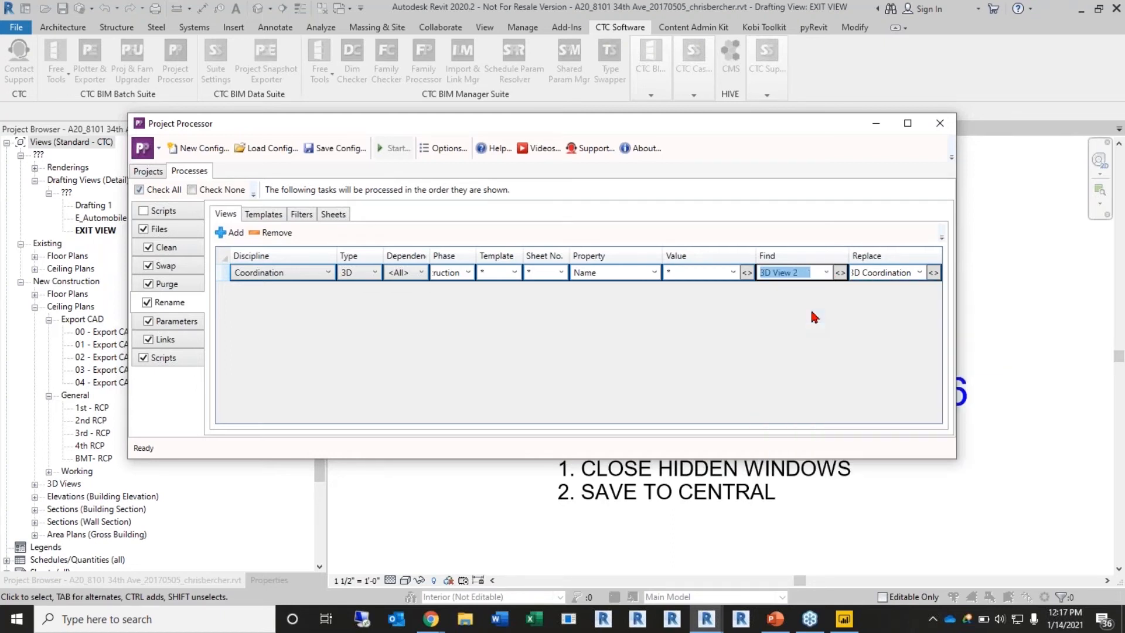
left_click(252, 214)
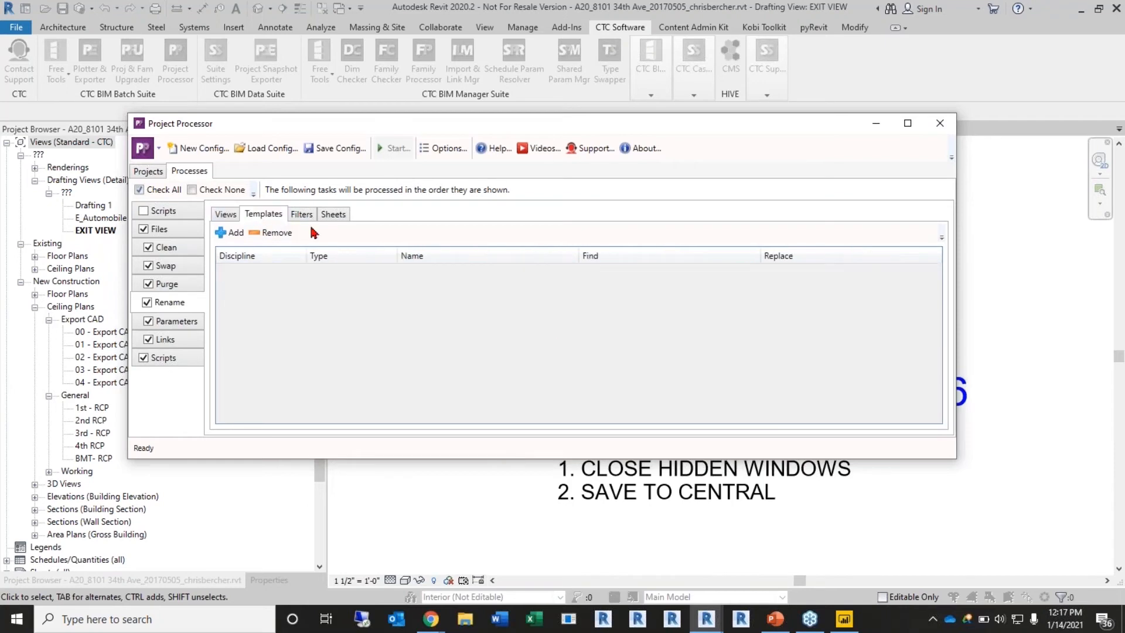
Add a trial template rename rule, inspect its discipline, name and find lists, then remove it
left_click(226, 233)
left_click(281, 271)
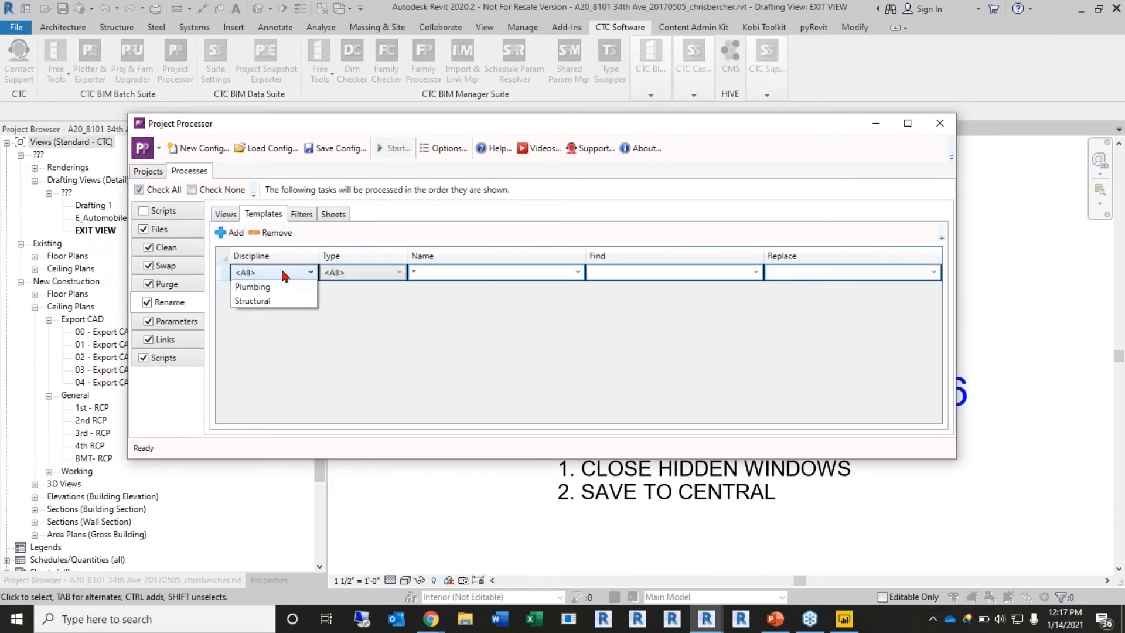
left_click(410, 351)
left_click(573, 273)
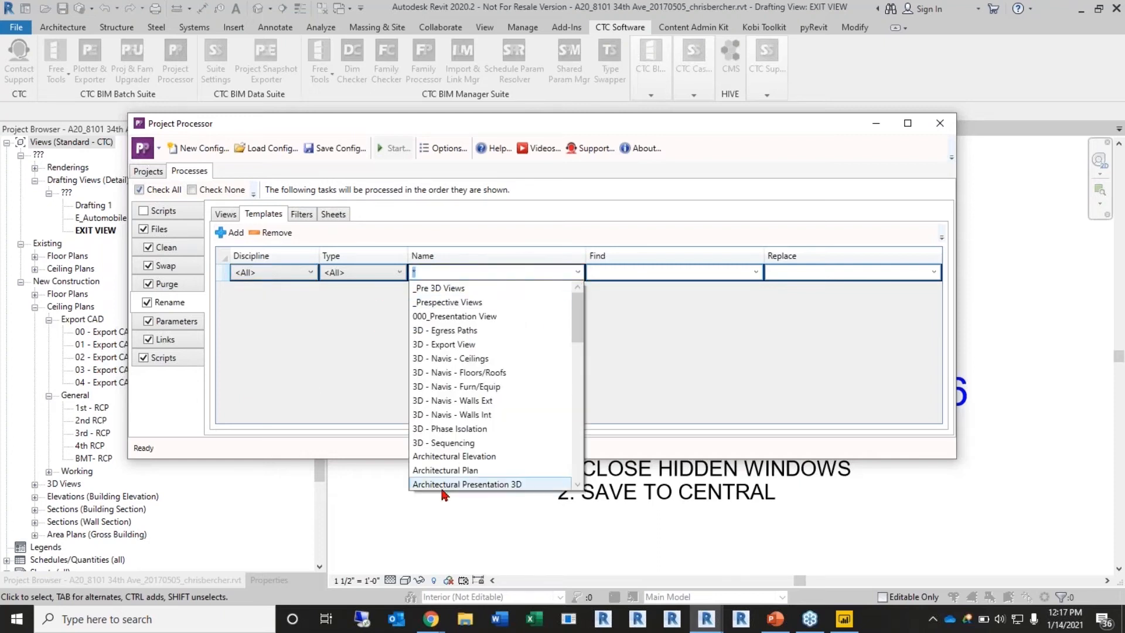
left_click(793, 356)
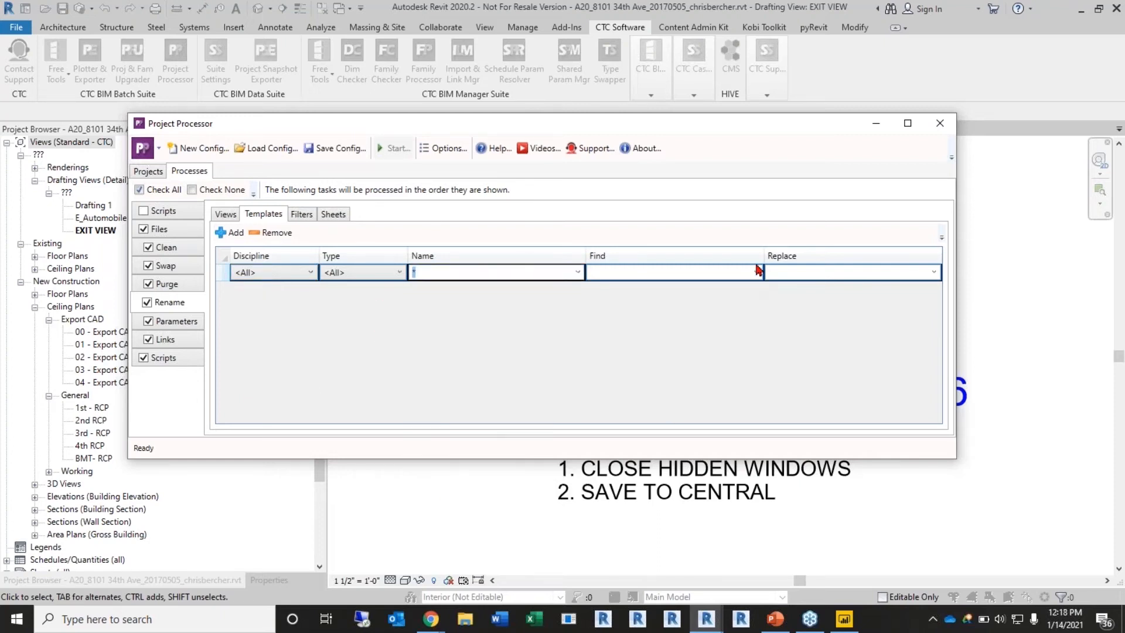
left_click(756, 271)
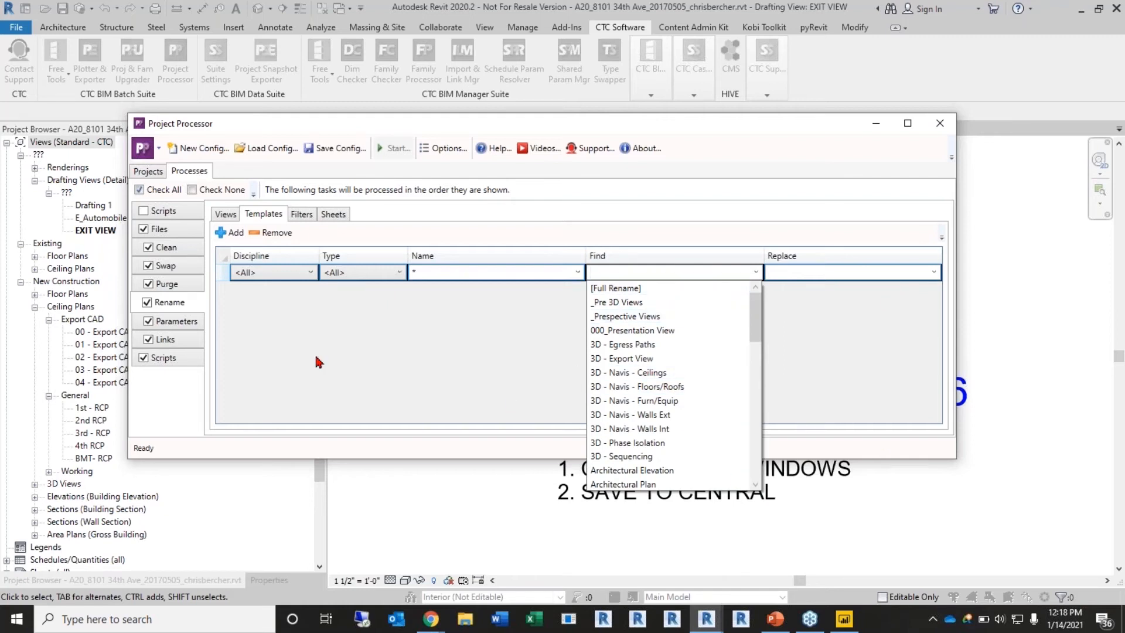
left_click(448, 319)
left_click(301, 214)
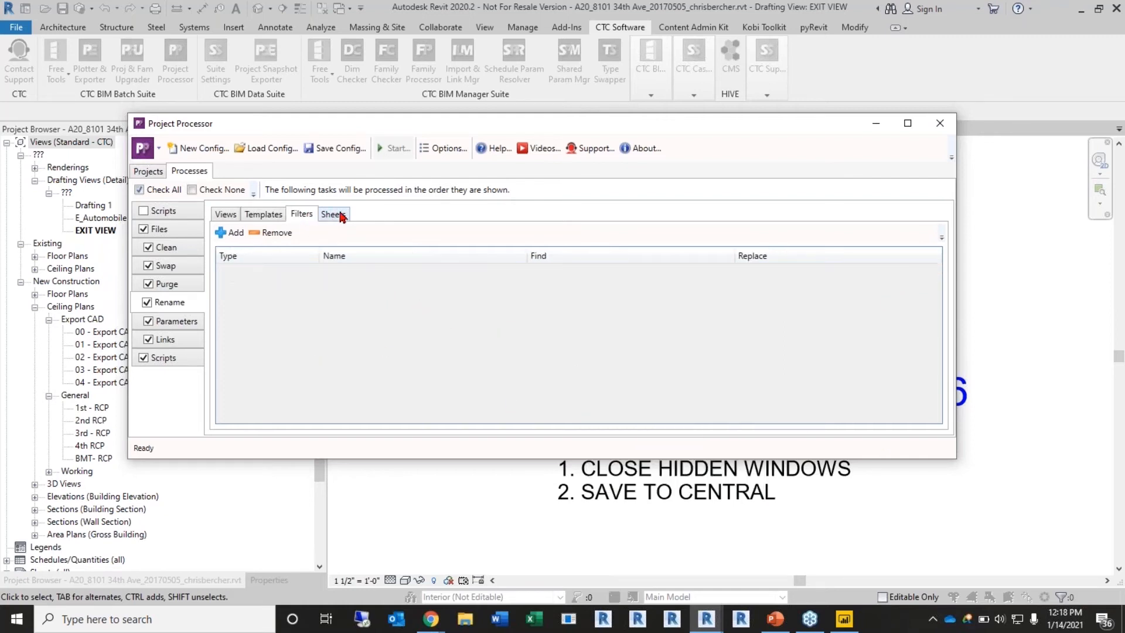
left_click(263, 214)
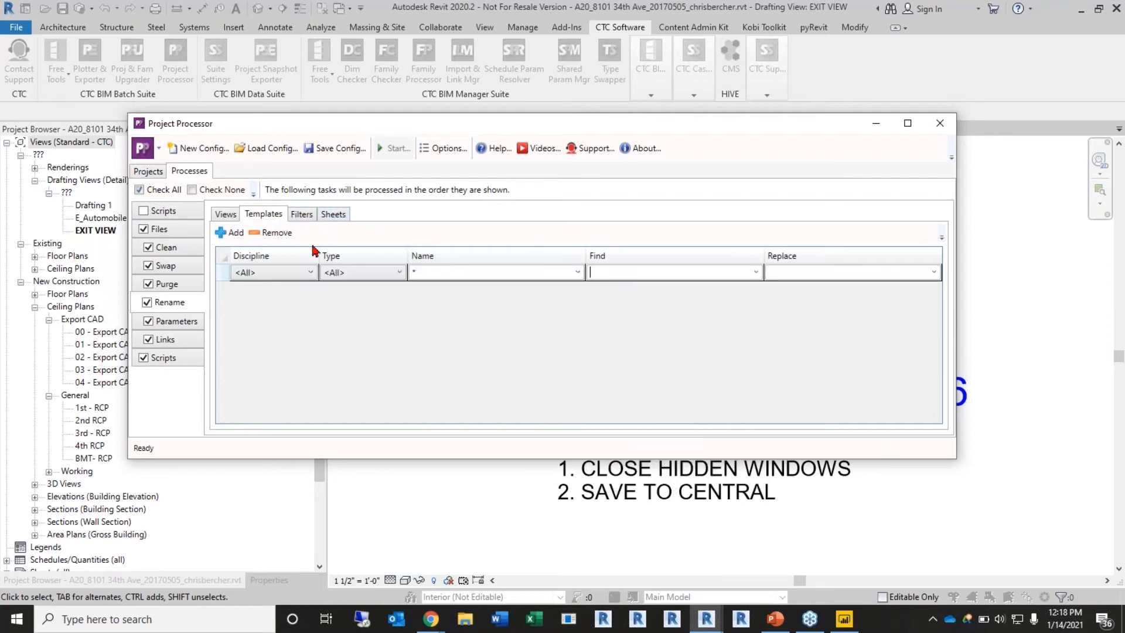
left_click(258, 233)
Add a sheet rename rule and inspect its Used/Empty and Drawn By choices
left_click(331, 214)
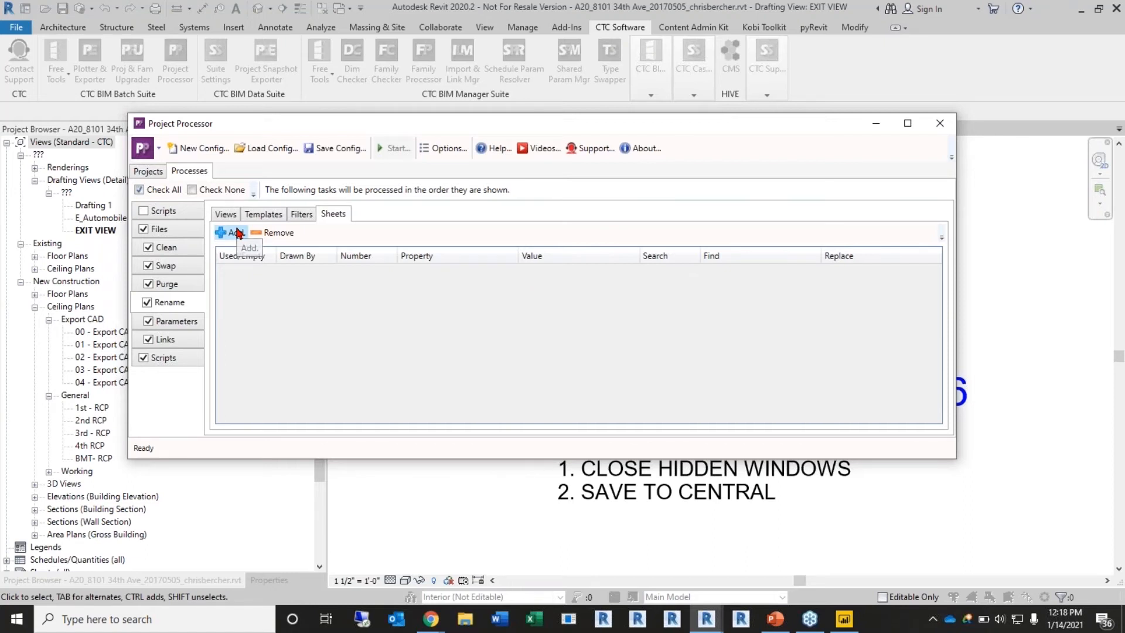
left_click(236, 230)
left_click(263, 275)
left_click(324, 285)
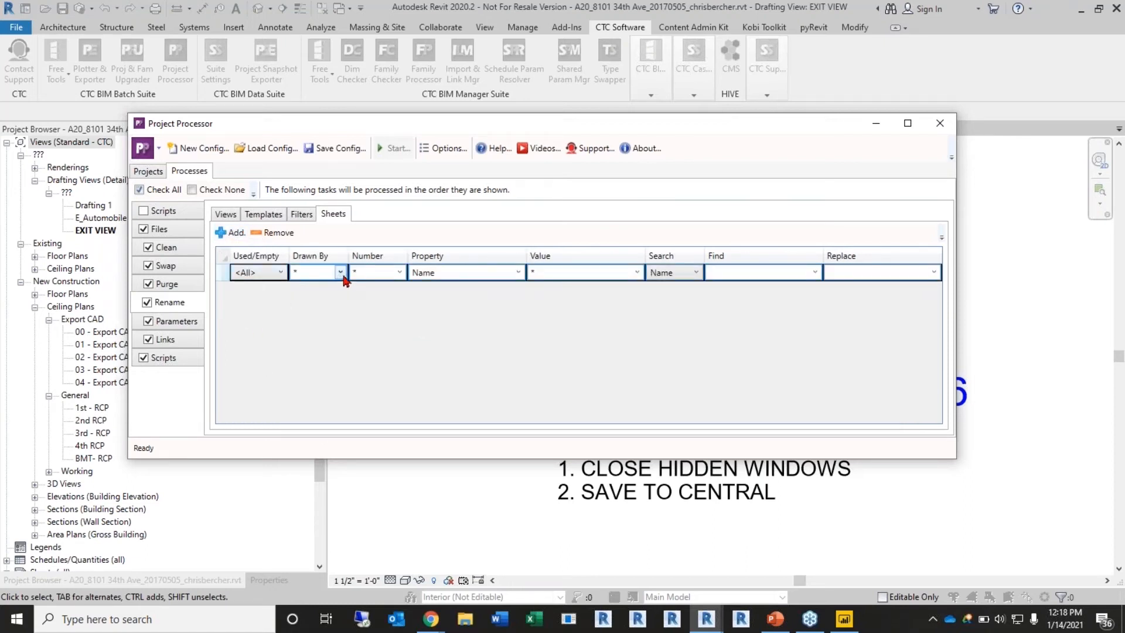
left_click(340, 273)
left_click(374, 312)
left_click(399, 272)
left_click(342, 272)
left_click(338, 275)
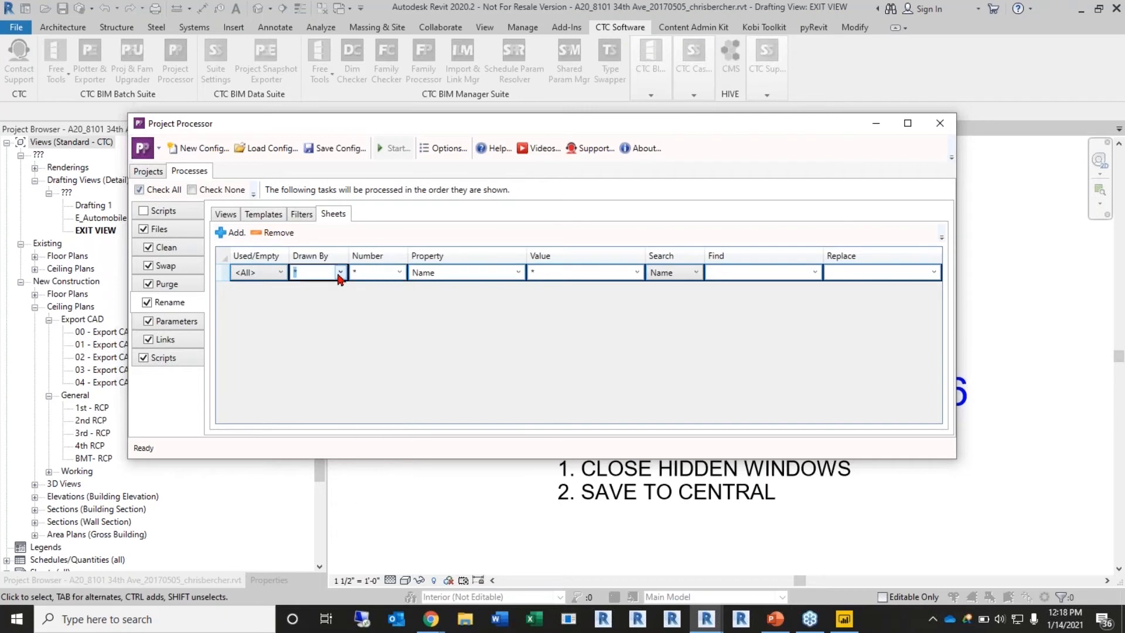
Check the sheet Number and Search options, remove the sheet rule, and show Parameters
left_click(399, 272)
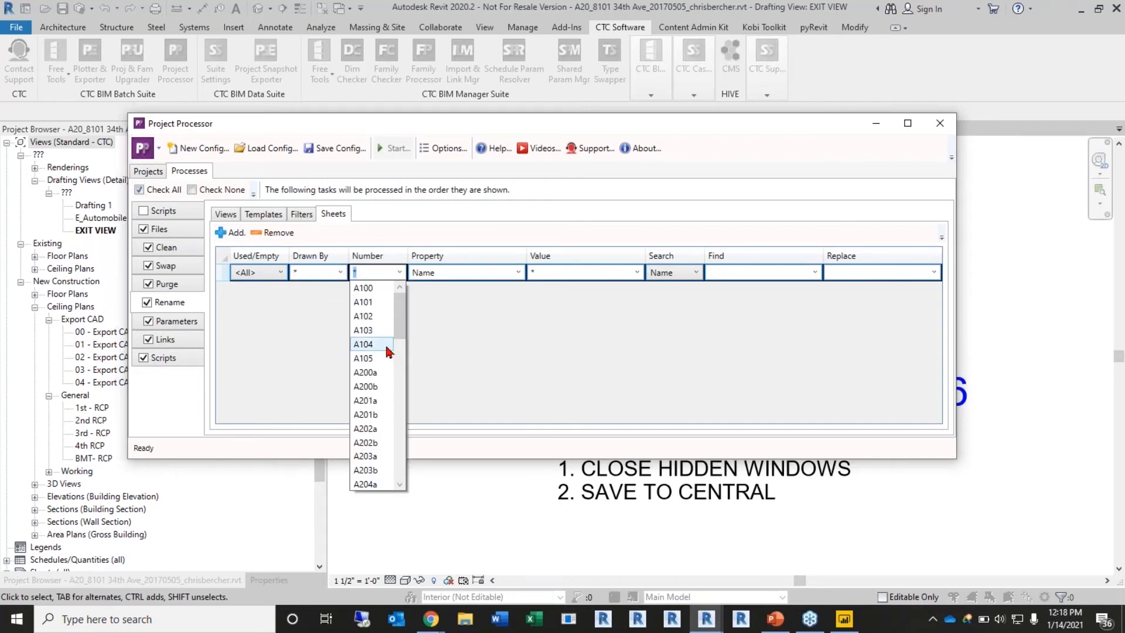
left_click(504, 359)
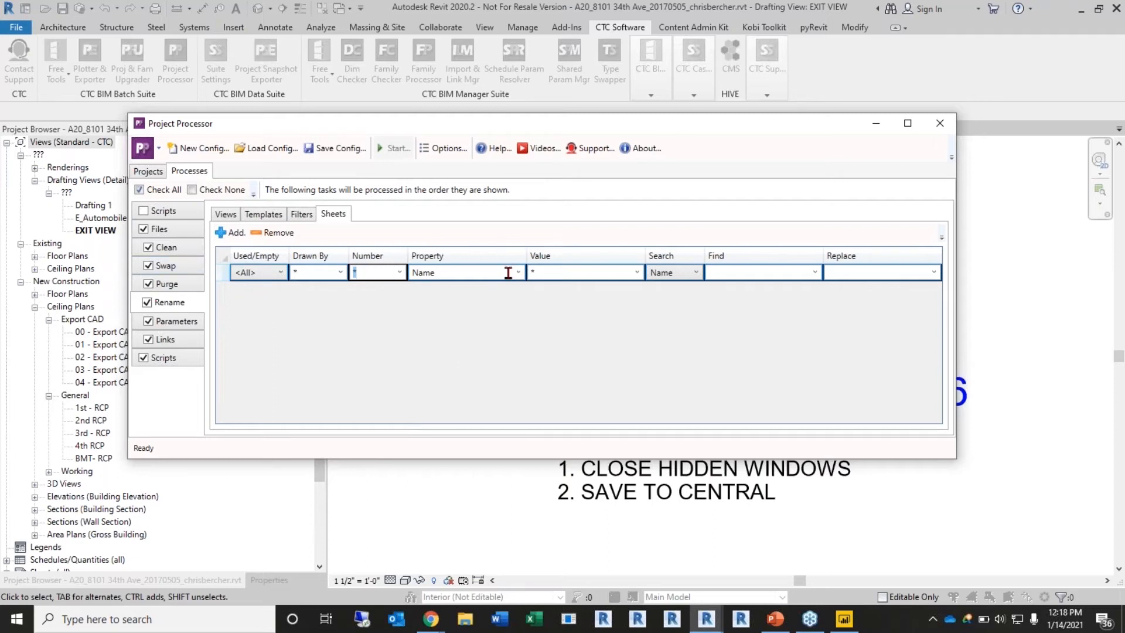
left_click(690, 273)
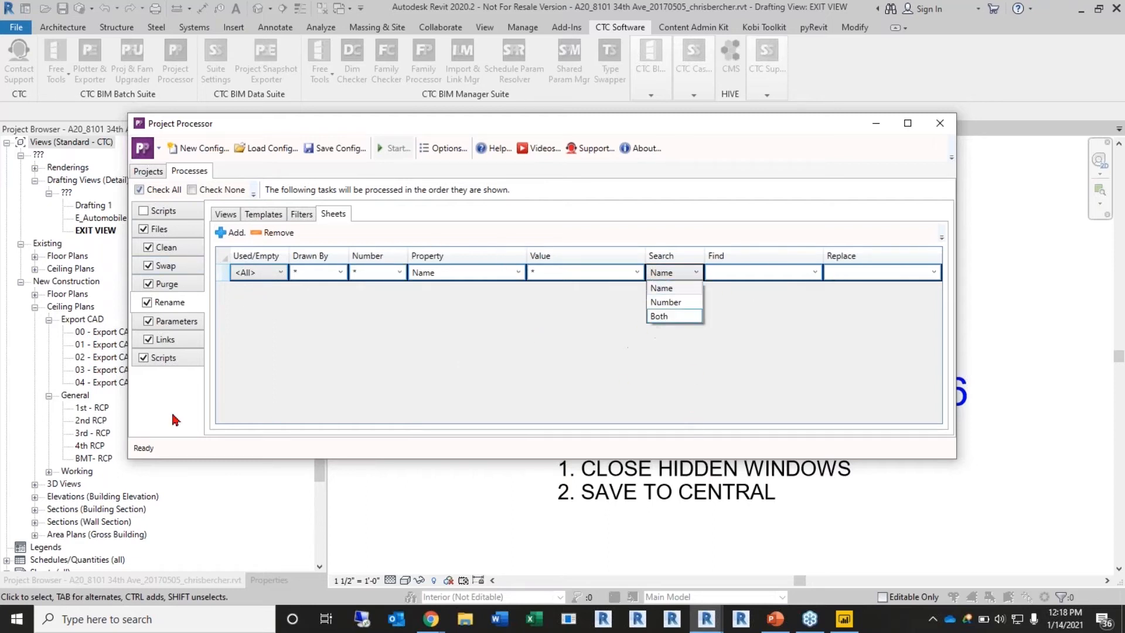
left_click(290, 371)
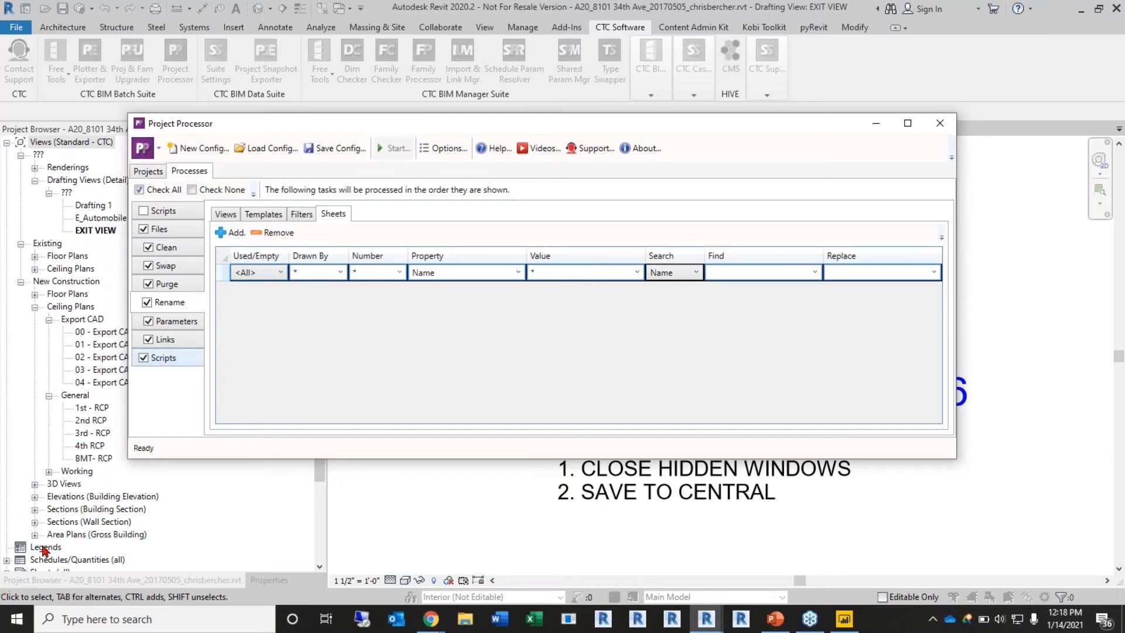
left_click(273, 232)
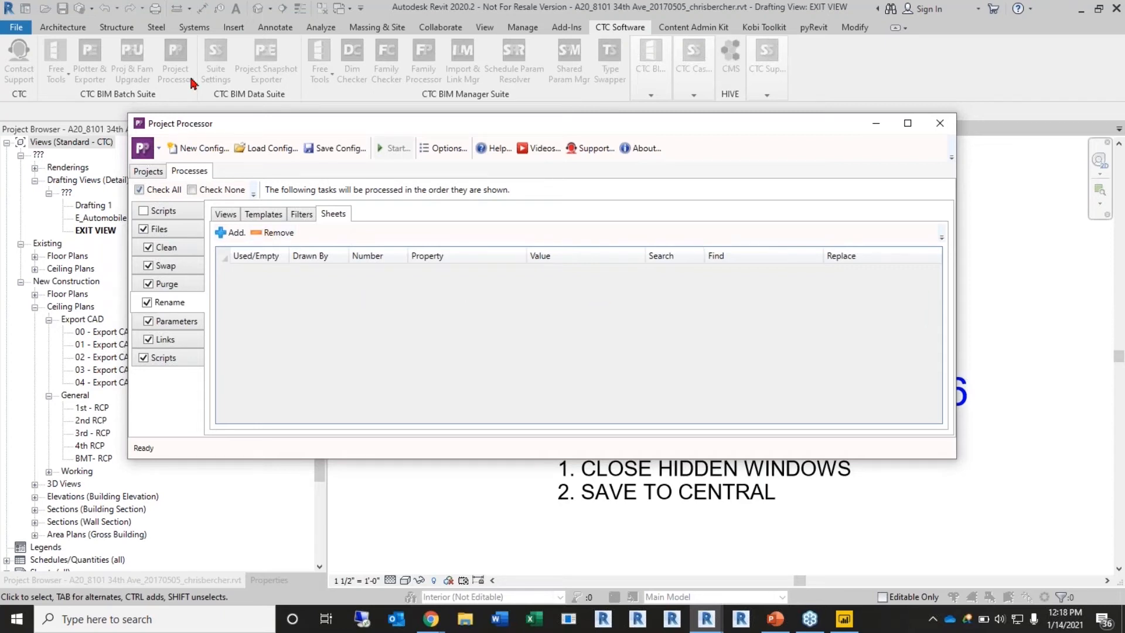
left_click(226, 215)
left_click(182, 323)
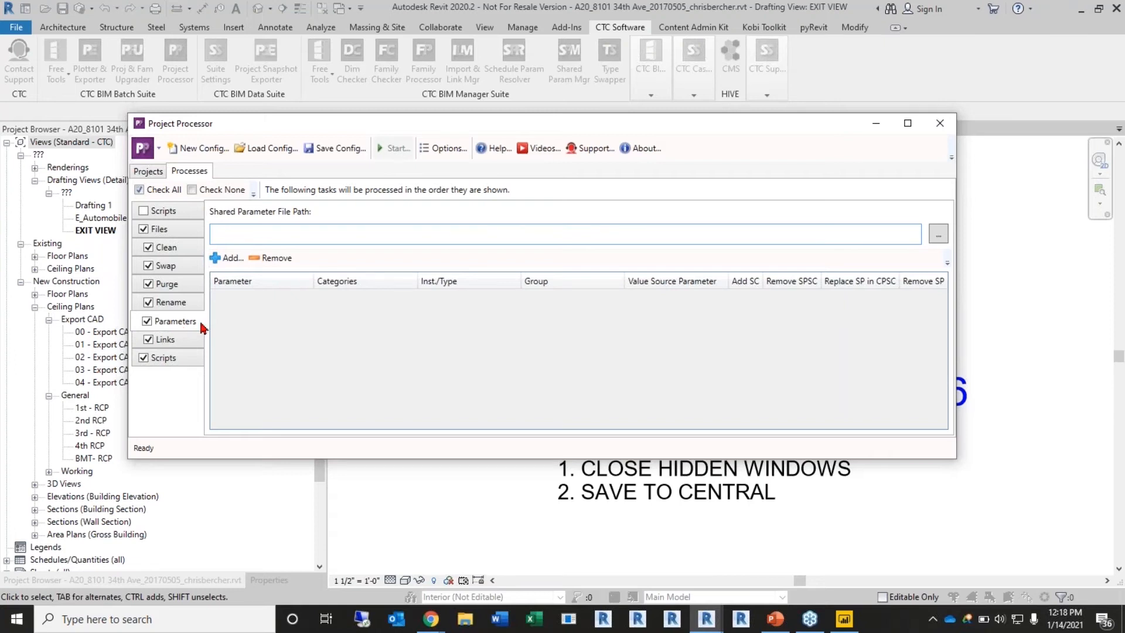
Enlarge the processor window and load Master Shared Parameters.txt as the shared parameter file
left_click_drag(469, 116, 405, 49)
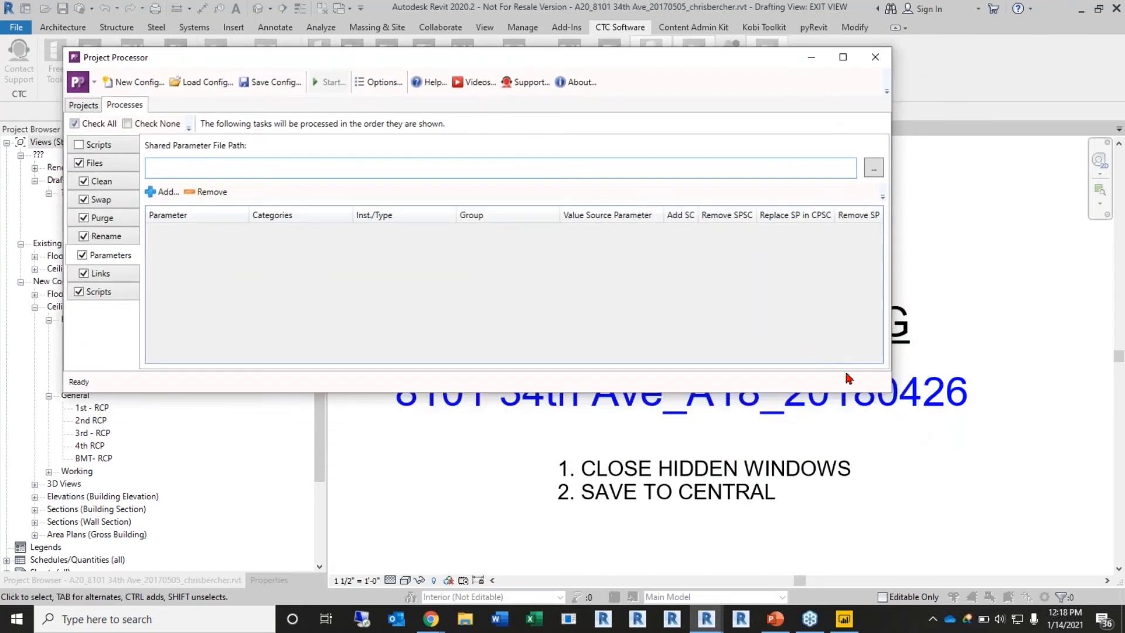
left_click_drag(888, 392, 988, 449)
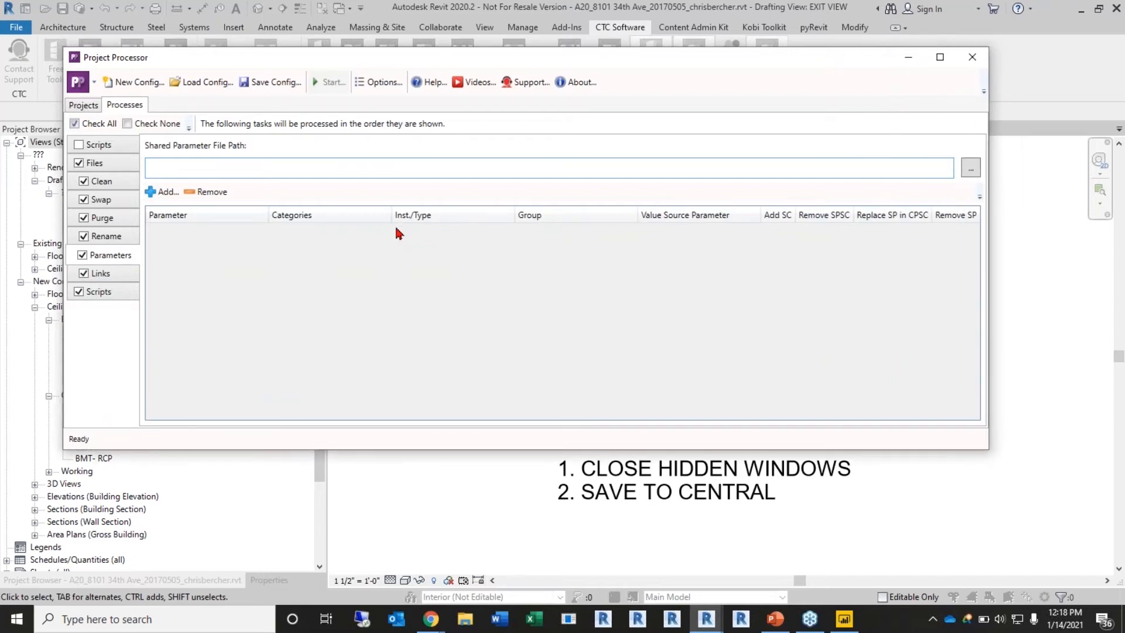
left_click(166, 199)
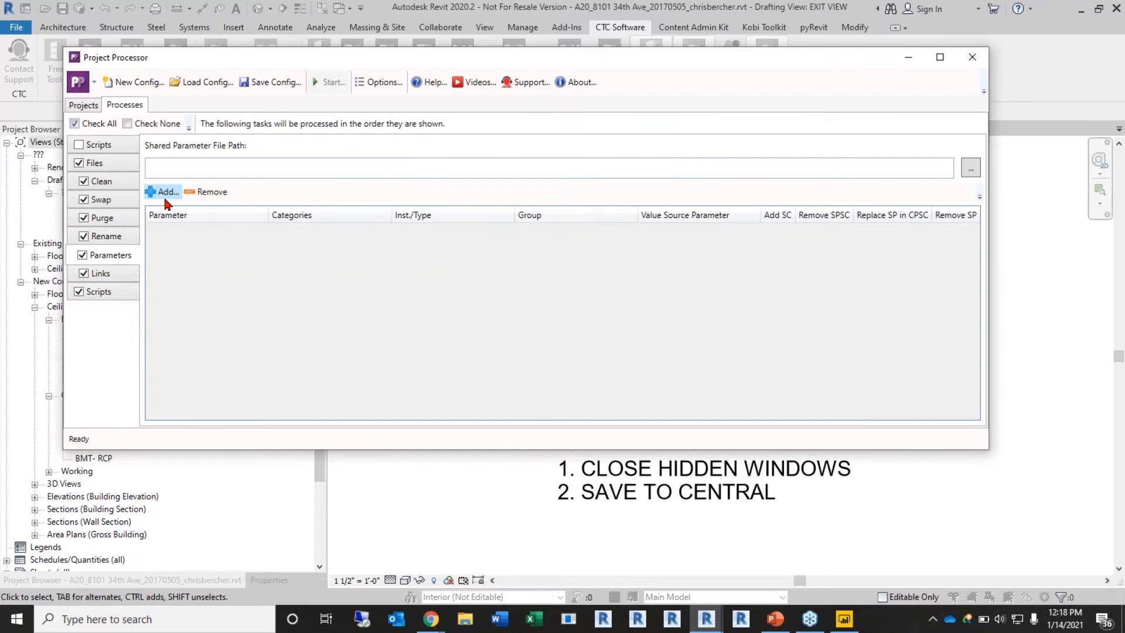
left_click(648, 311)
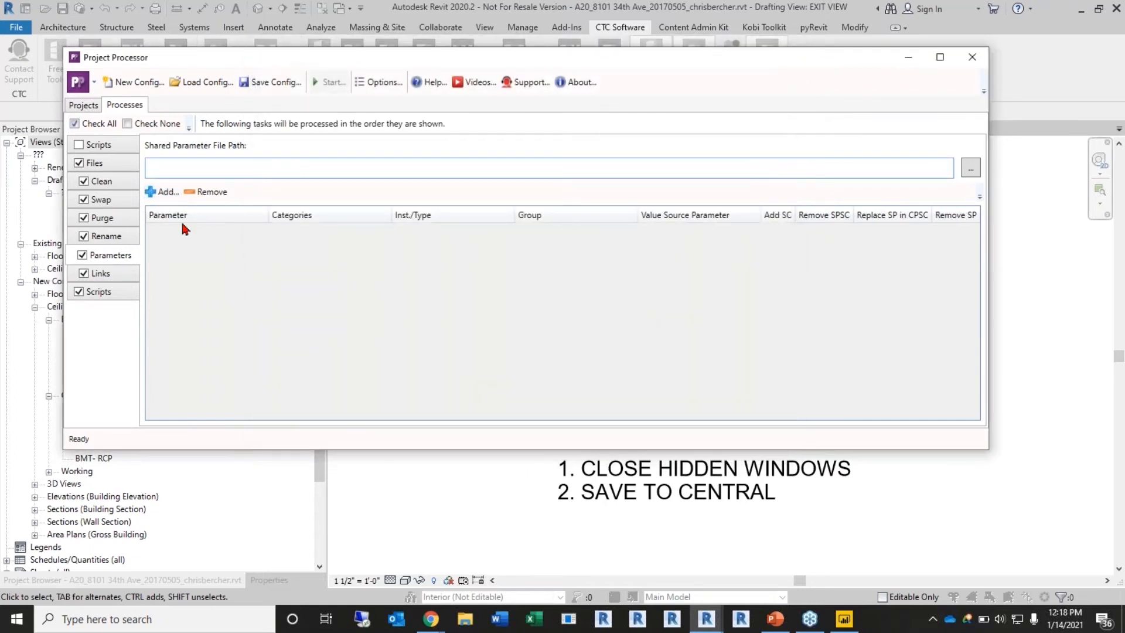
left_click(971, 168)
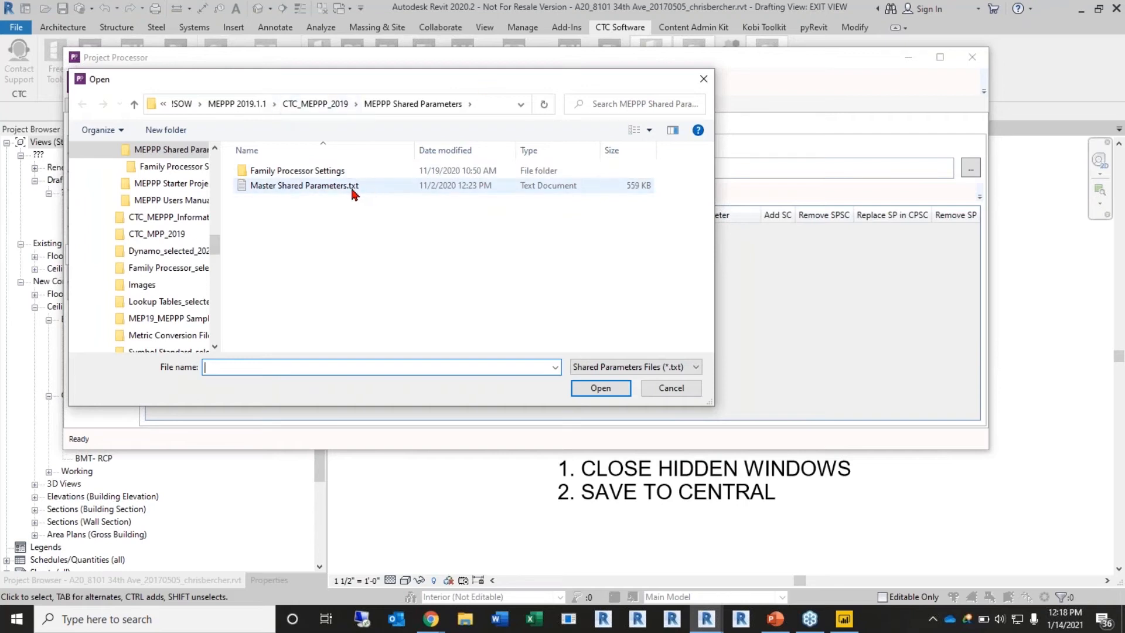
left_click(421, 185)
left_click(589, 388)
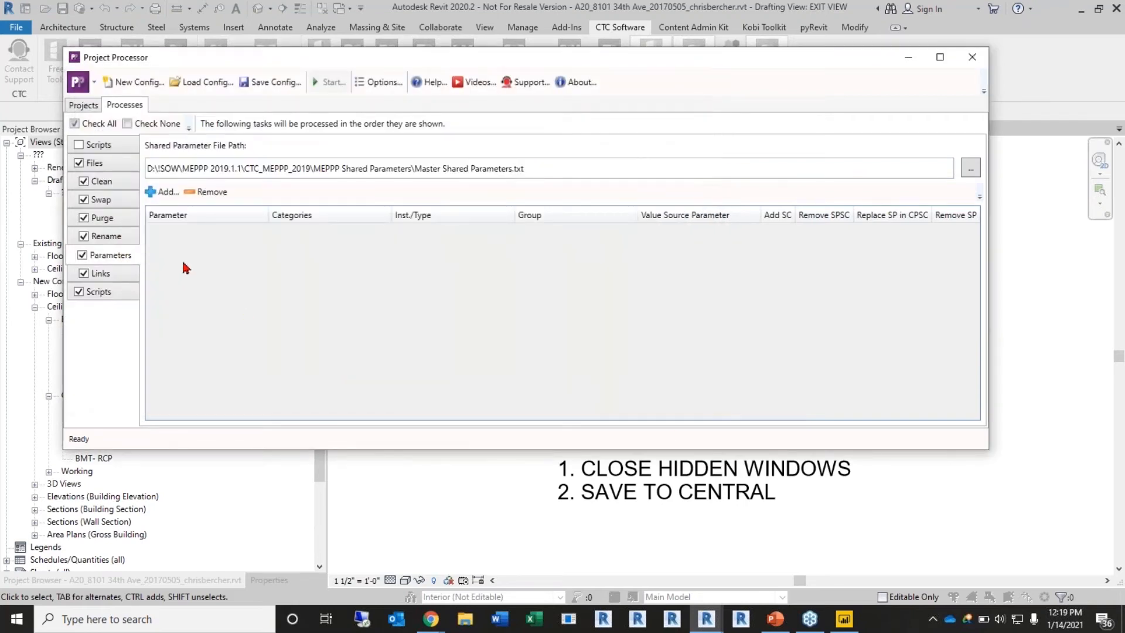
Check the Electrical/Mechanical Designer, Electrical Registration Number and Mechanical Registration Name parameters
left_click(160, 191)
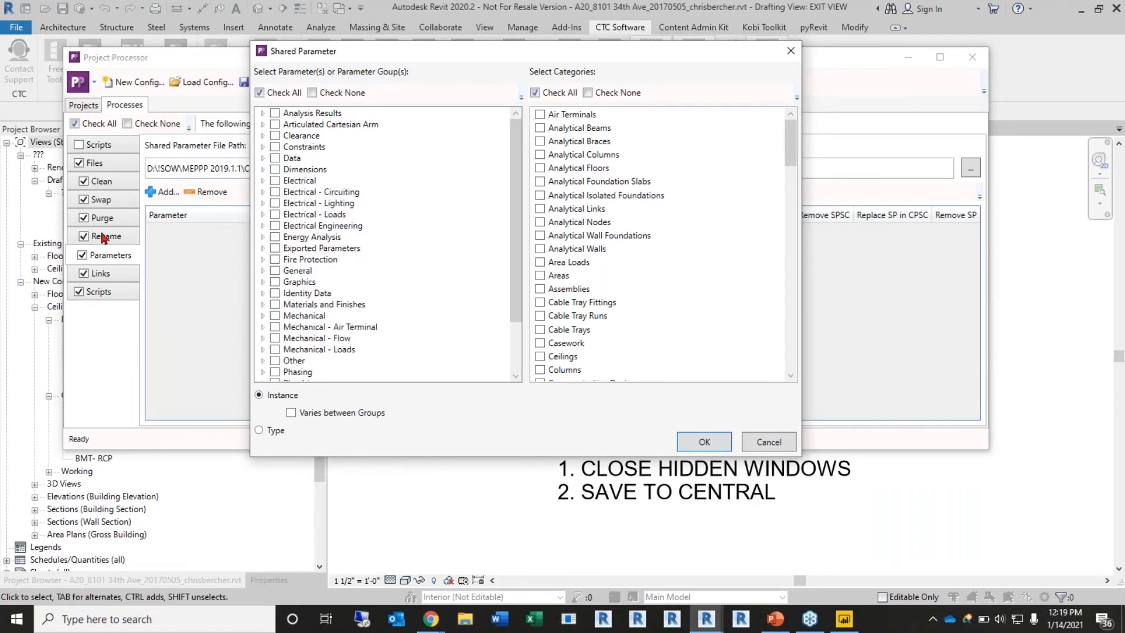
scroll(317, 281, "down", 2)
left_click(267, 329)
scroll(360, 326, "down", 4)
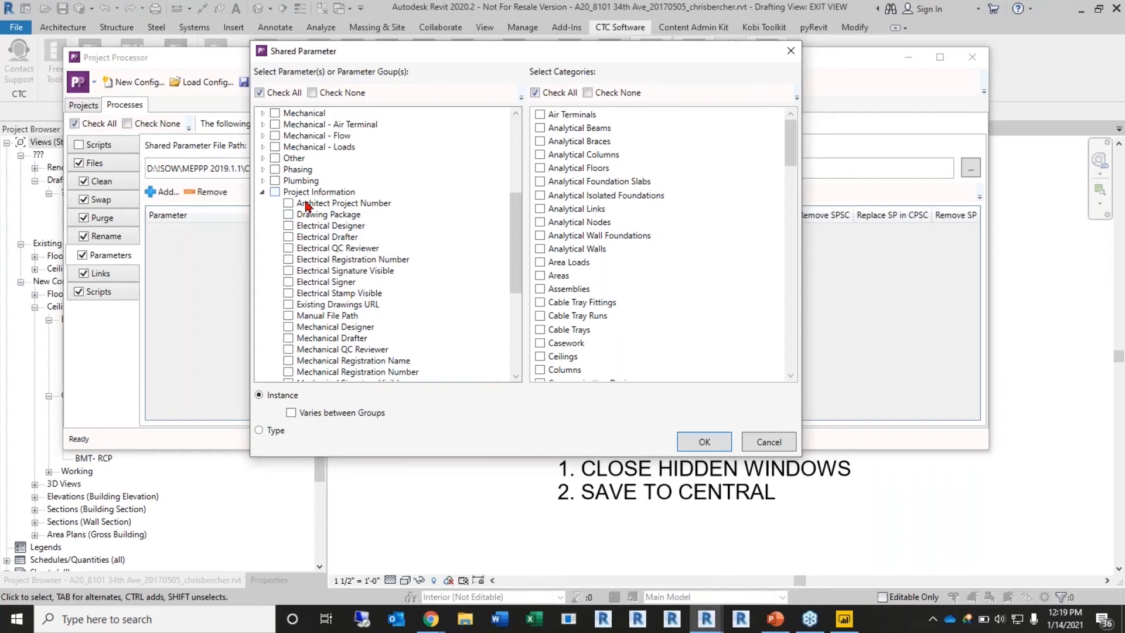
left_click(288, 227)
left_click(288, 326)
left_click(287, 260)
left_click(289, 361)
Assign the chosen parameters to the Project Information category as instance parameters
scroll(666, 198, "down", 3)
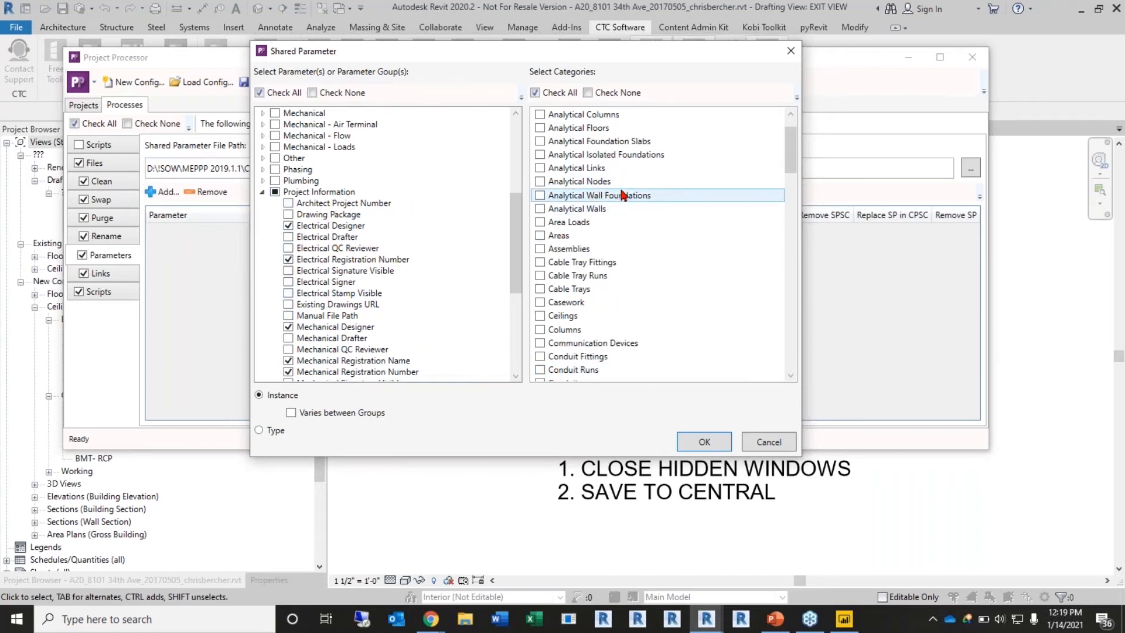
scroll(647, 249, "down", 15)
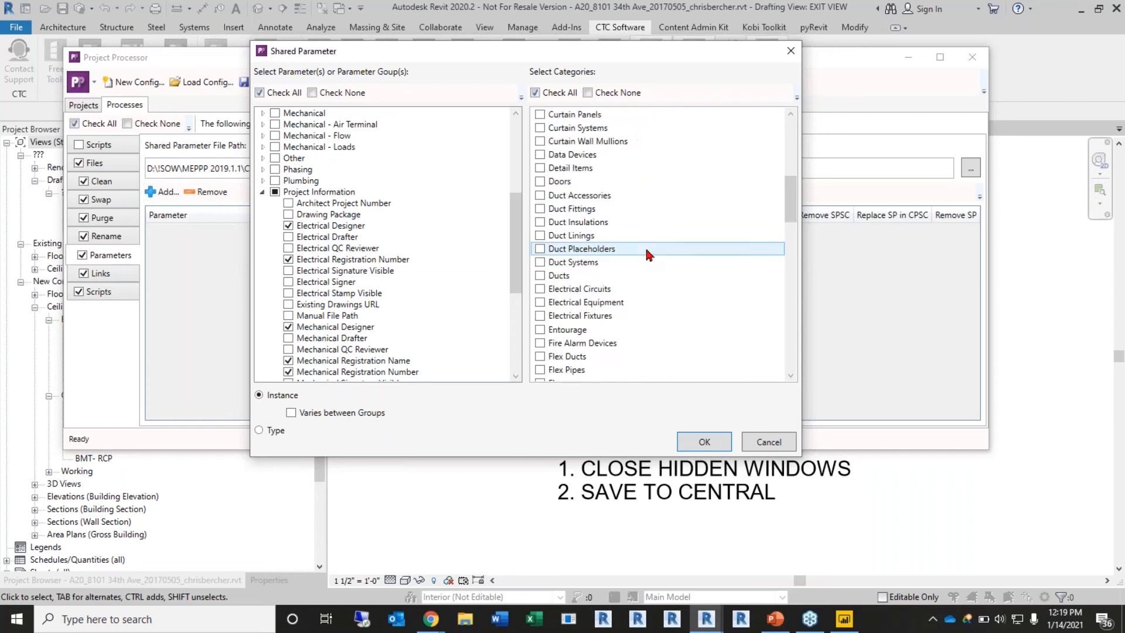
scroll(644, 255, "down", 3)
scroll(643, 258, "up", 1)
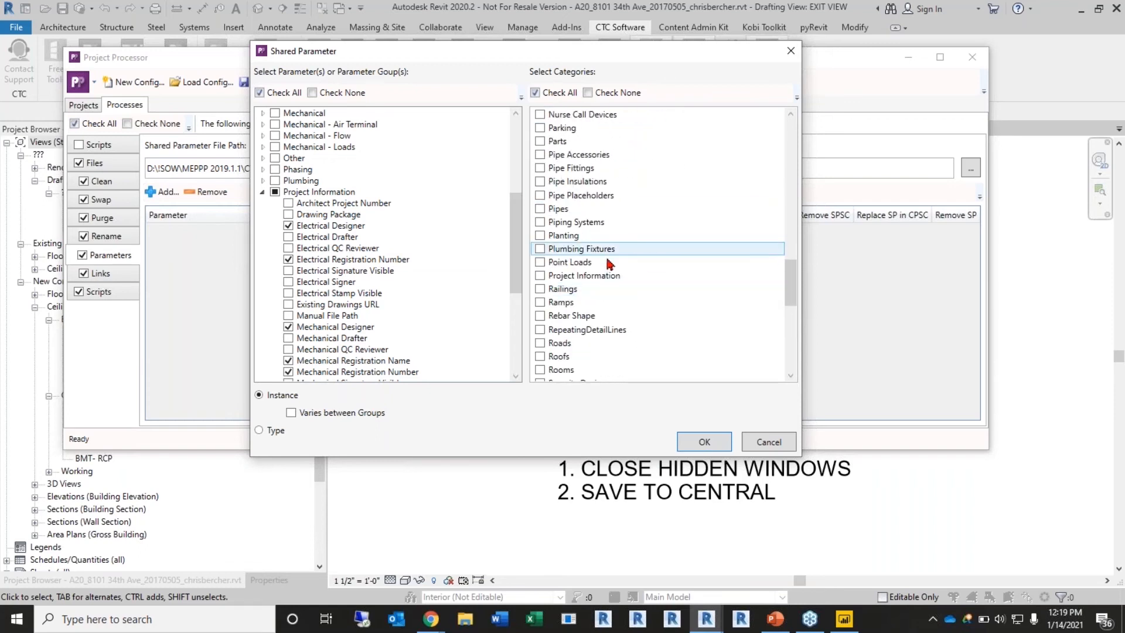
left_click(621, 275)
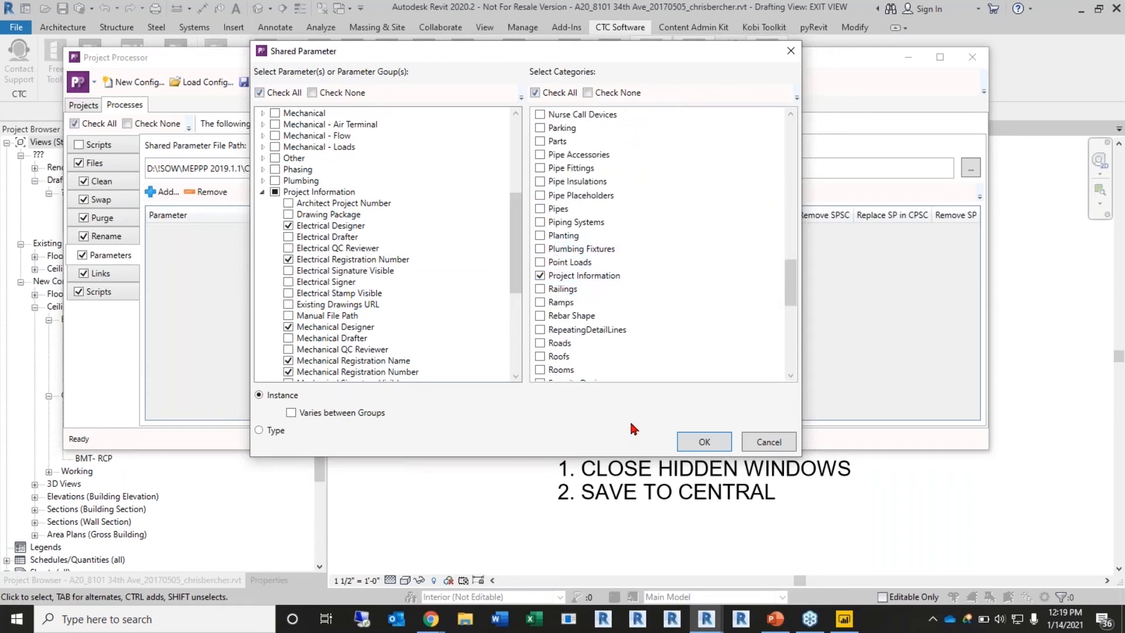
left_click(702, 447)
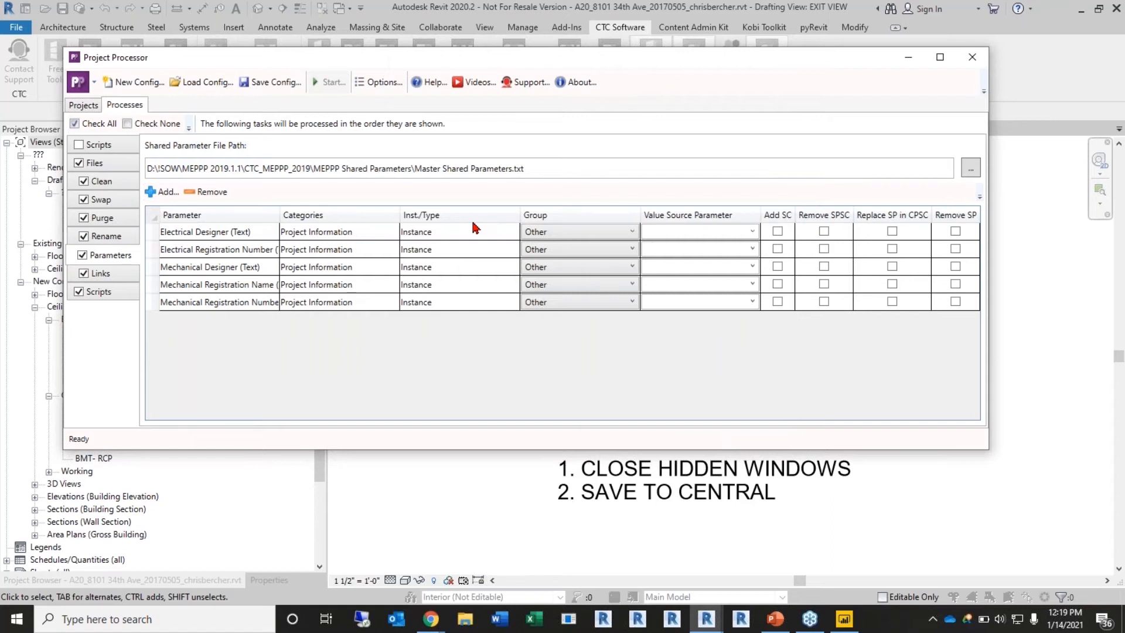
Put Electrical Designer and Electrical Registration Number in the Identity Data group
left_click(480, 235)
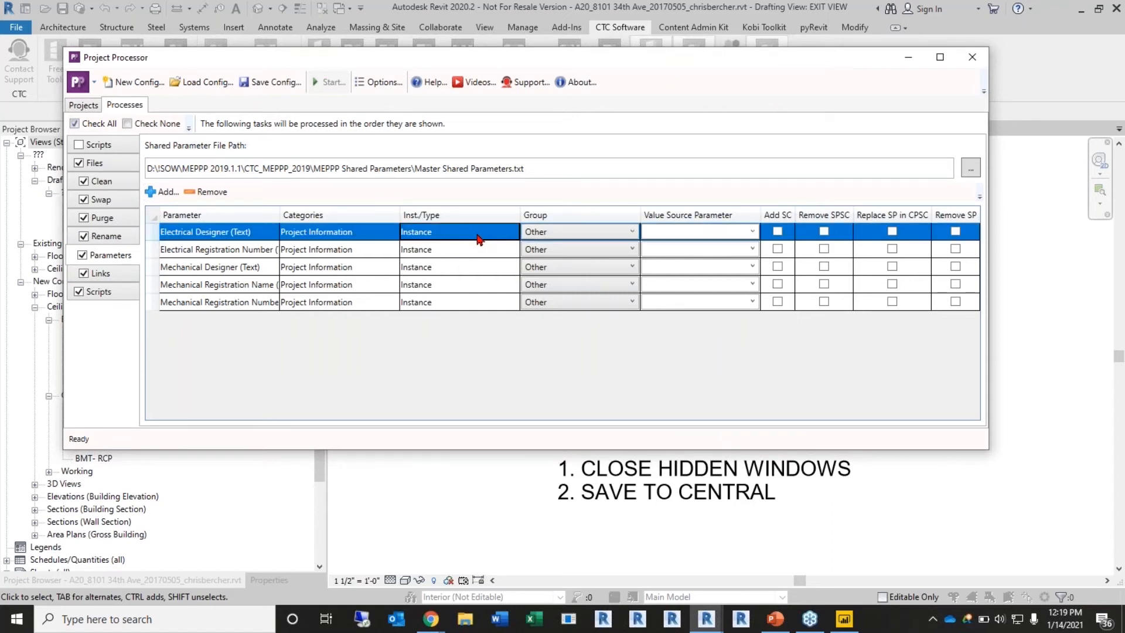
left_click(441, 249)
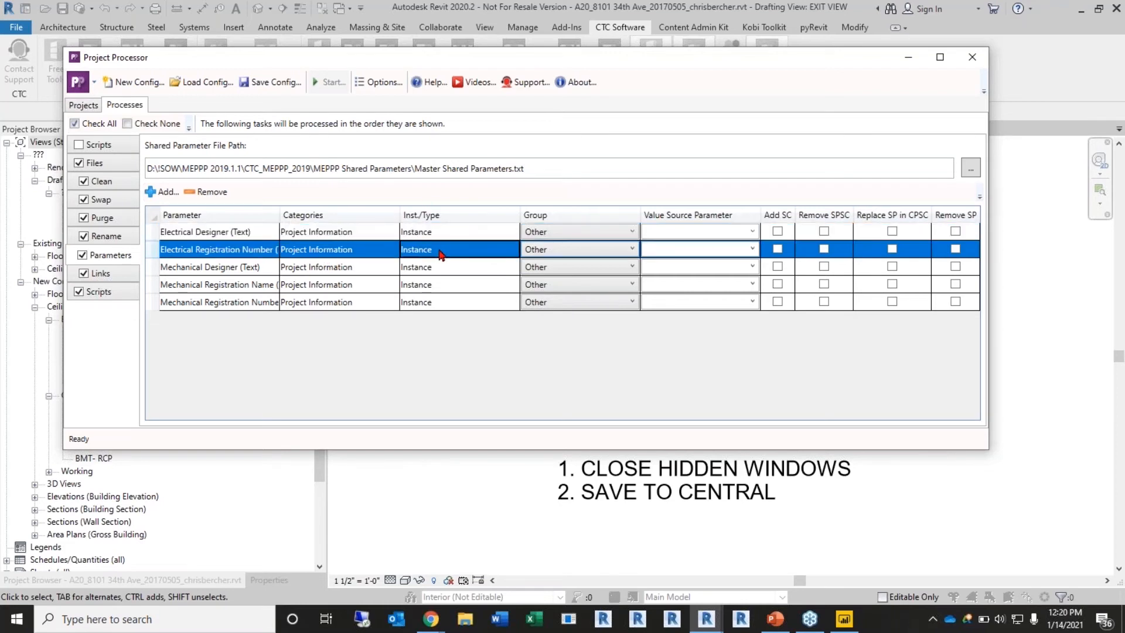
left_click(631, 233)
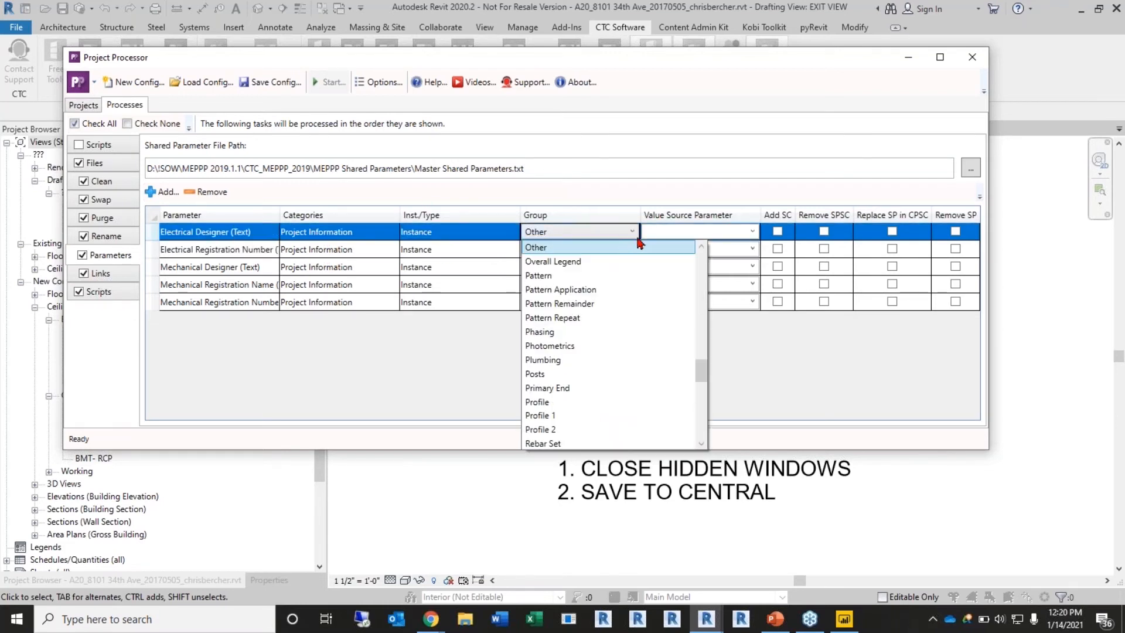
left_click(485, 384)
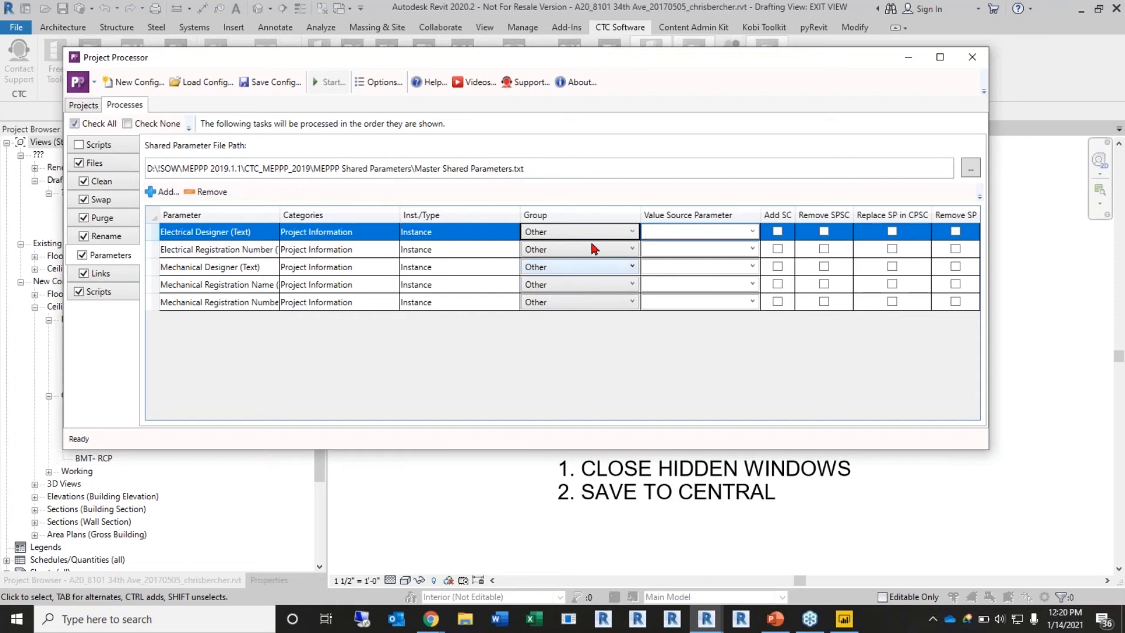
left_click(631, 232)
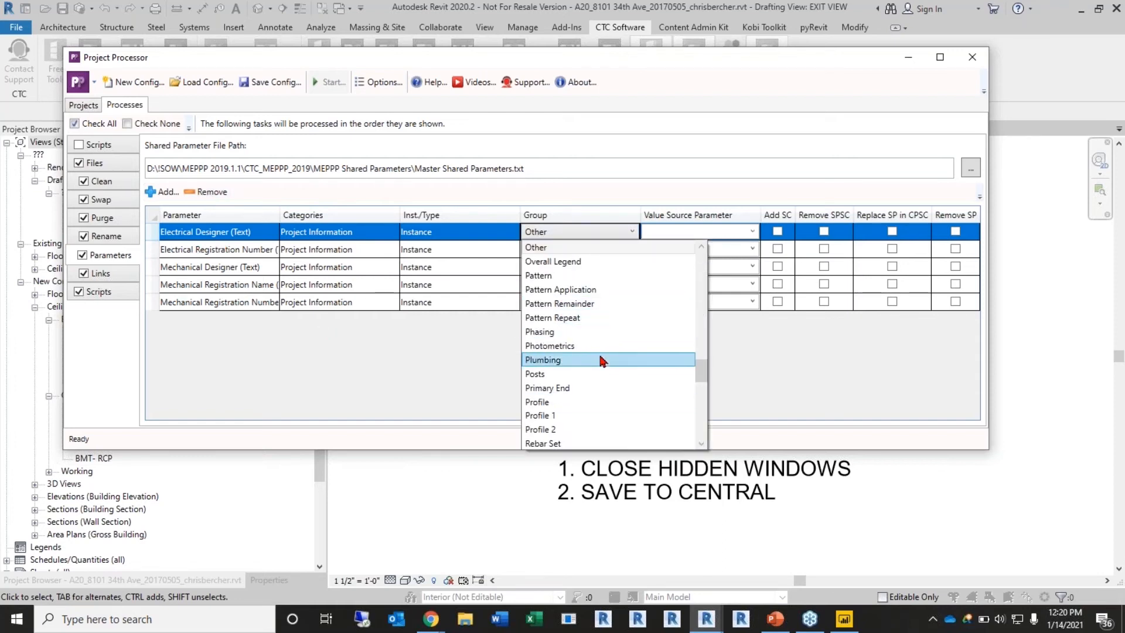
scroll(611, 371, "up", 5)
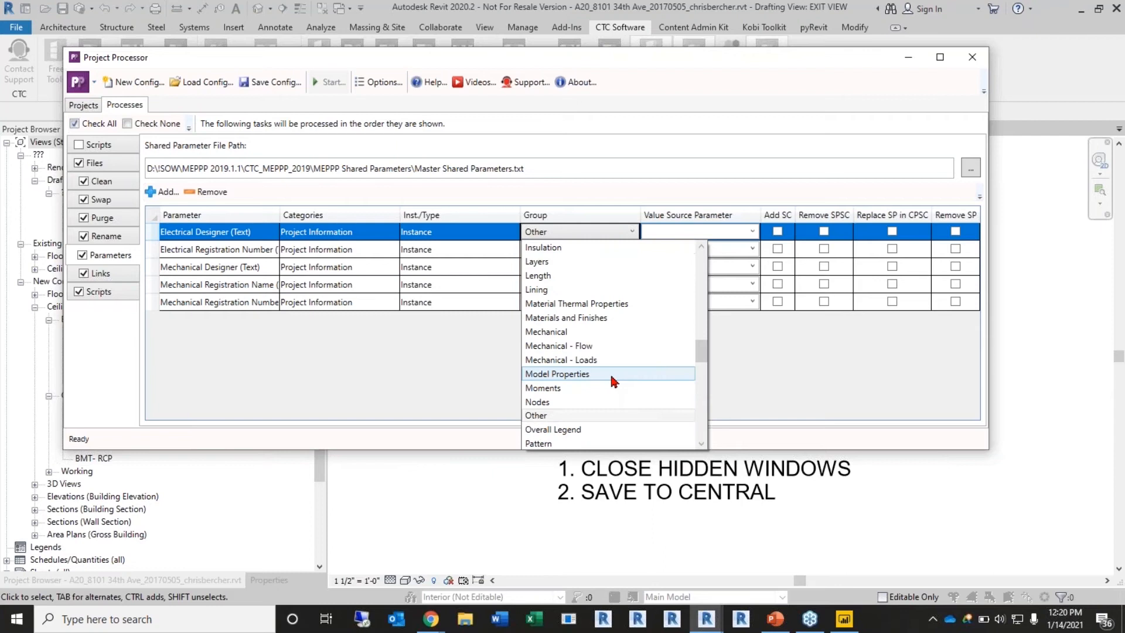
left_click(596, 262)
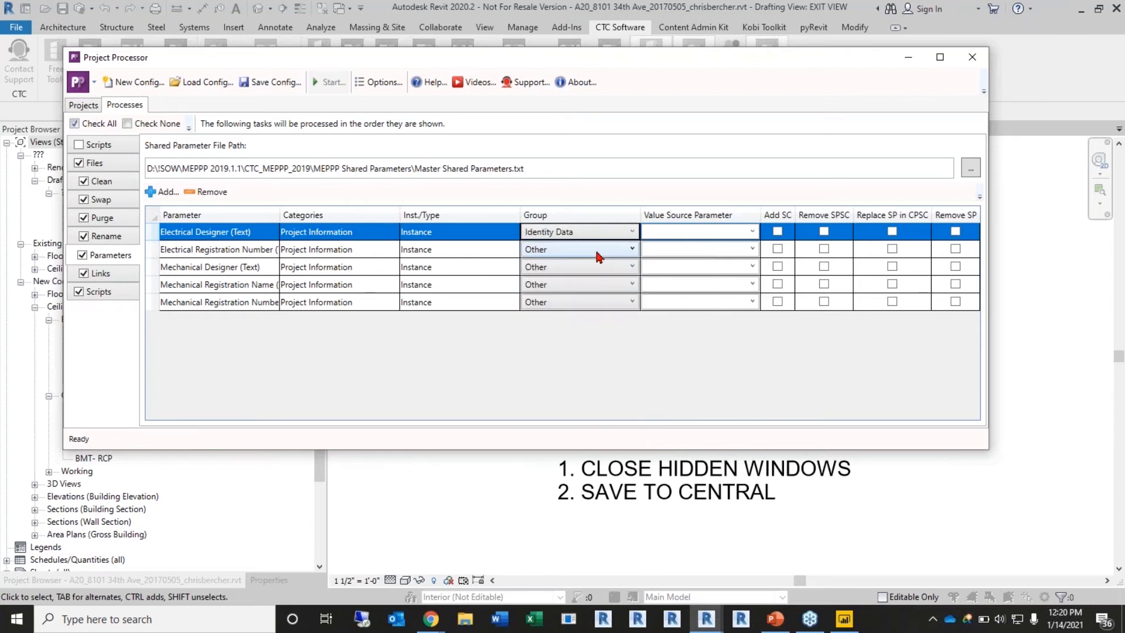
left_click(597, 258)
scroll(577, 351, "up", 5)
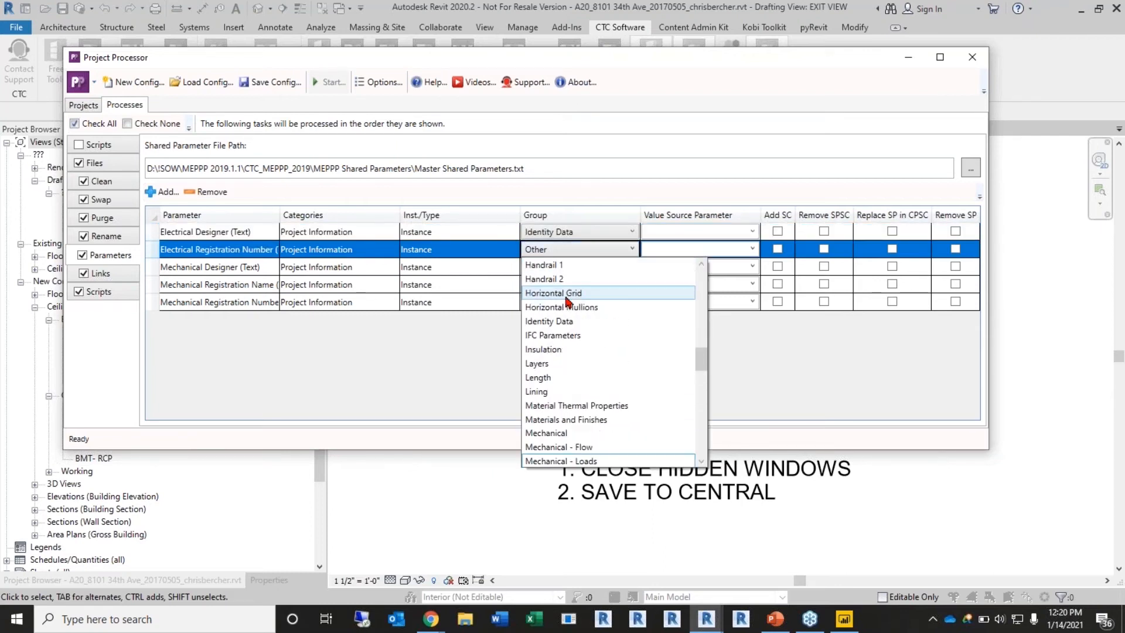
left_click(567, 322)
Move Mechanical Designer, Mechanical Registration Name and the last parameter into Identity Data
left_click(577, 270)
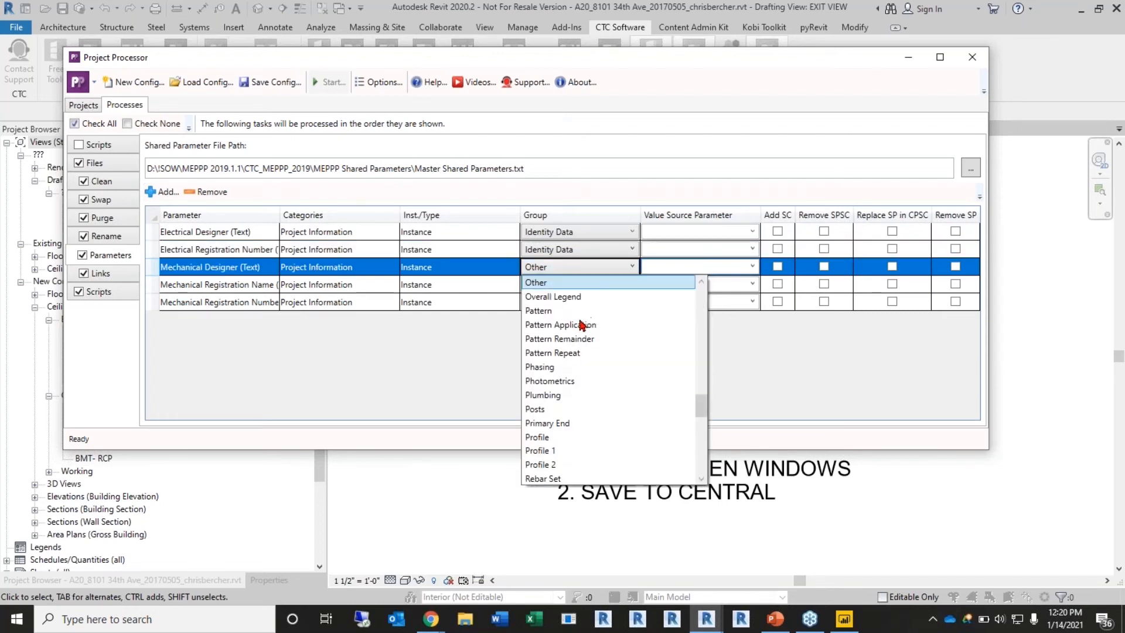
scroll(568, 343, "up", 5)
left_click(578, 295)
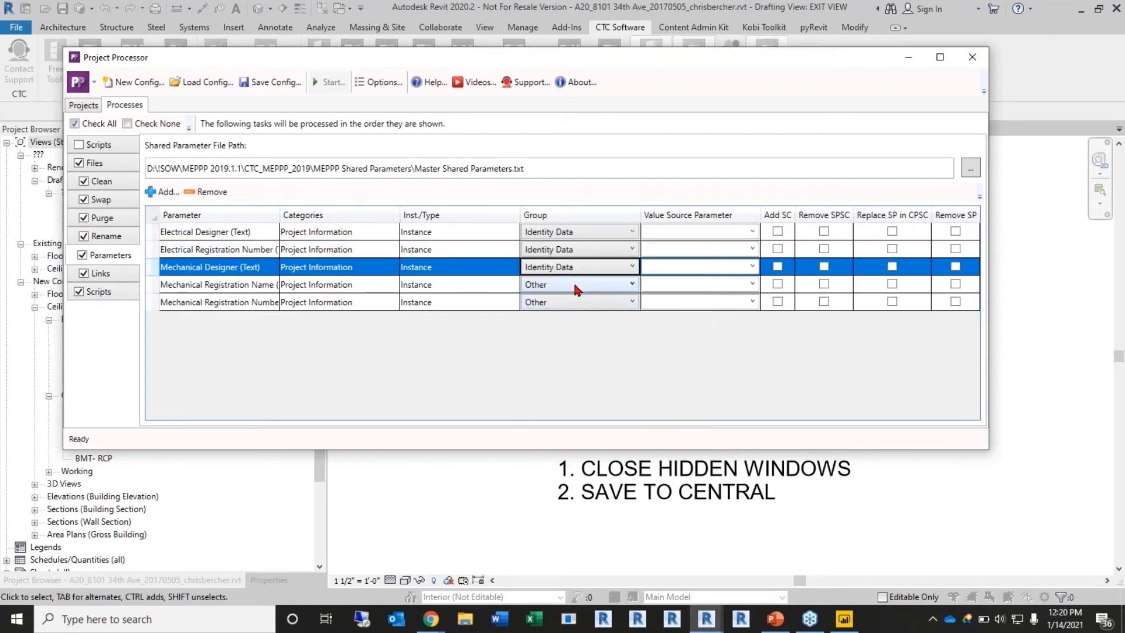
left_click(577, 284)
scroll(583, 369, "up", 10)
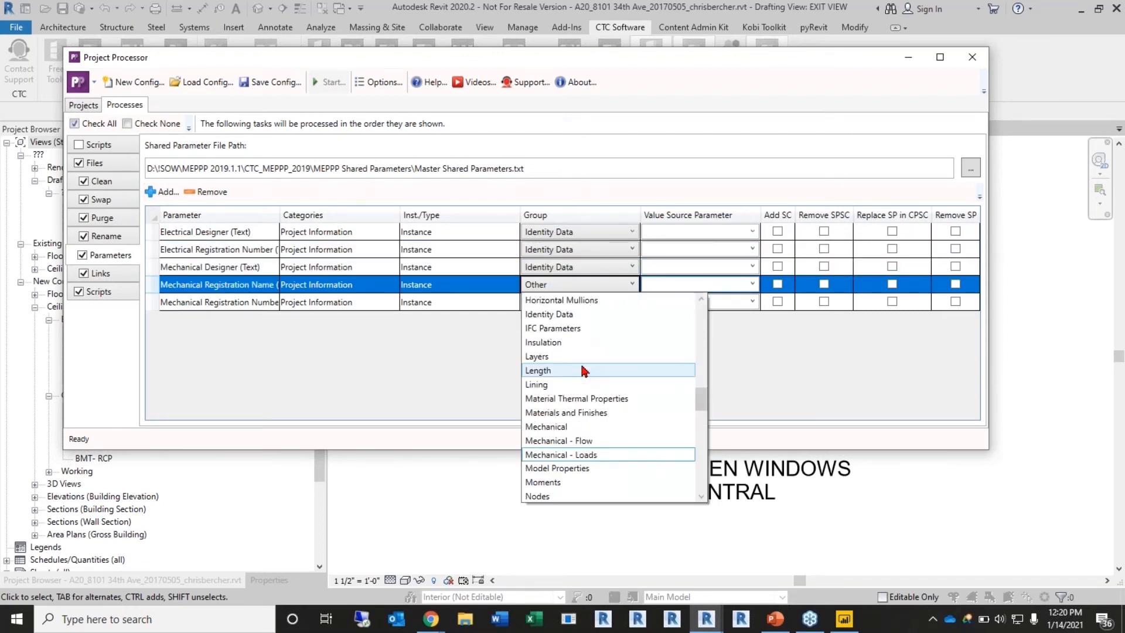
left_click(588, 314)
left_click(578, 302)
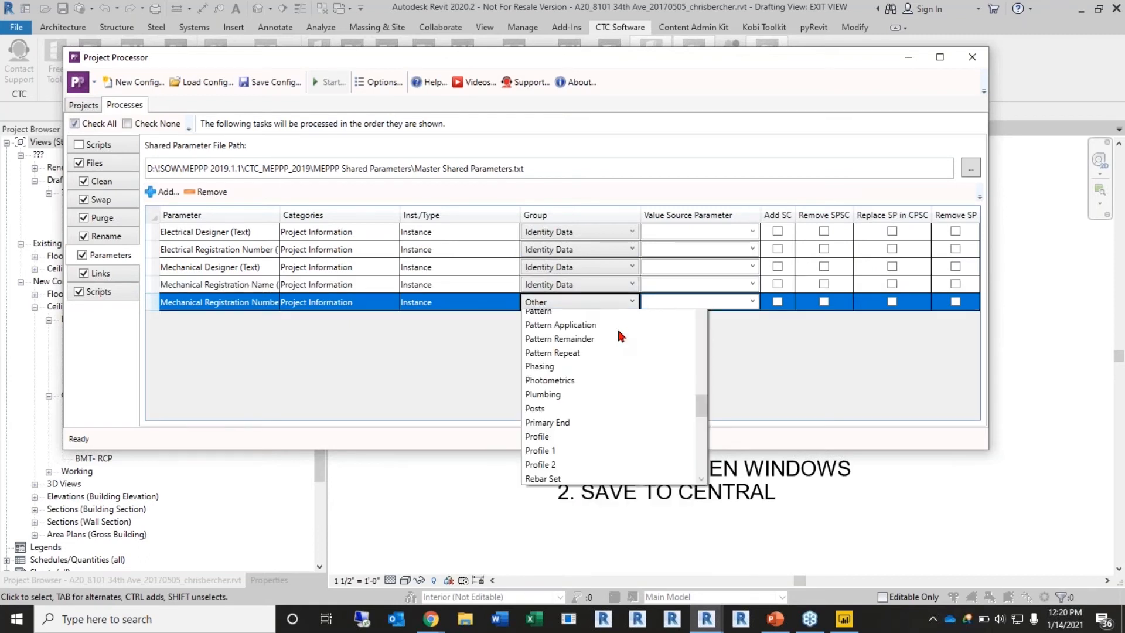
scroll(583, 440, "up", 1)
scroll(583, 438, "up", 4)
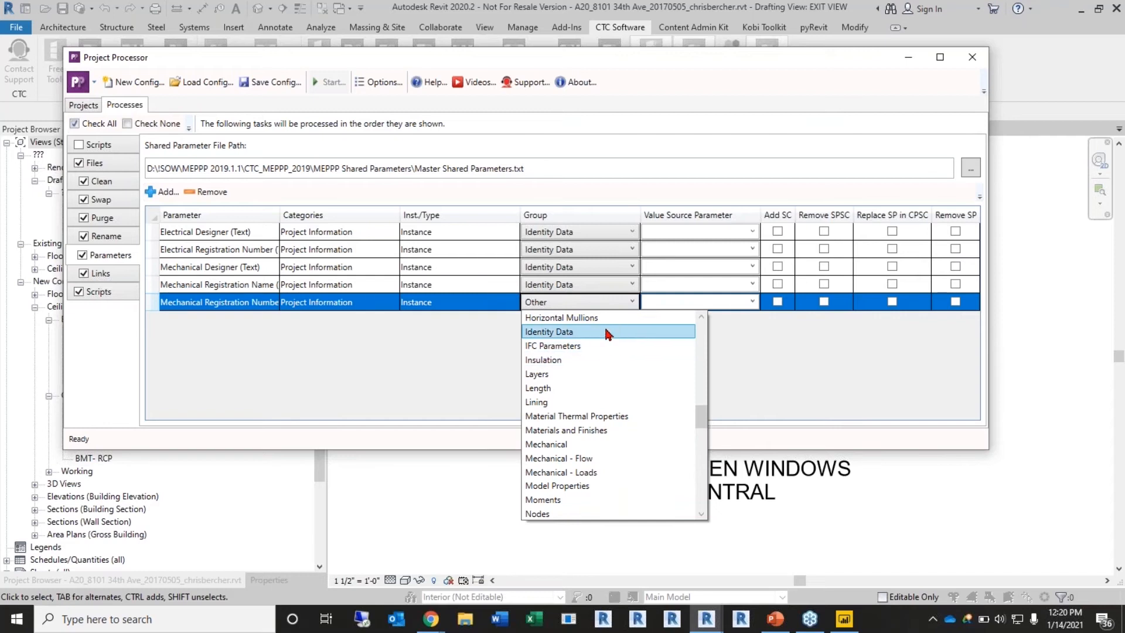
left_click(608, 333)
Widen the Add SC column and the processor window to show all columns
left_click(752, 231)
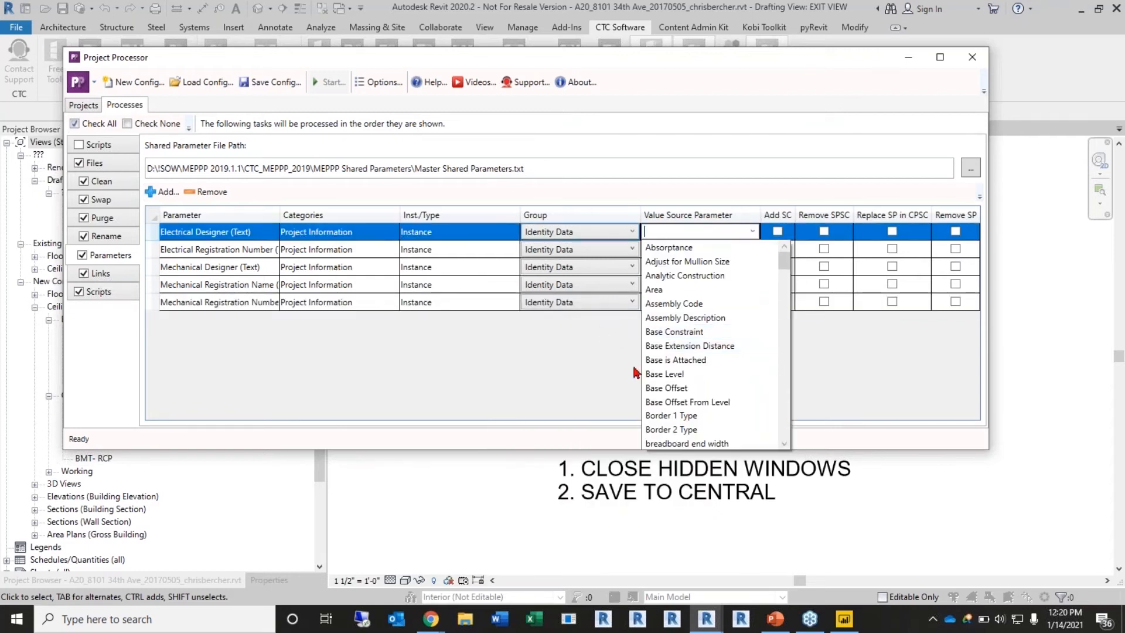
left_click(856, 345)
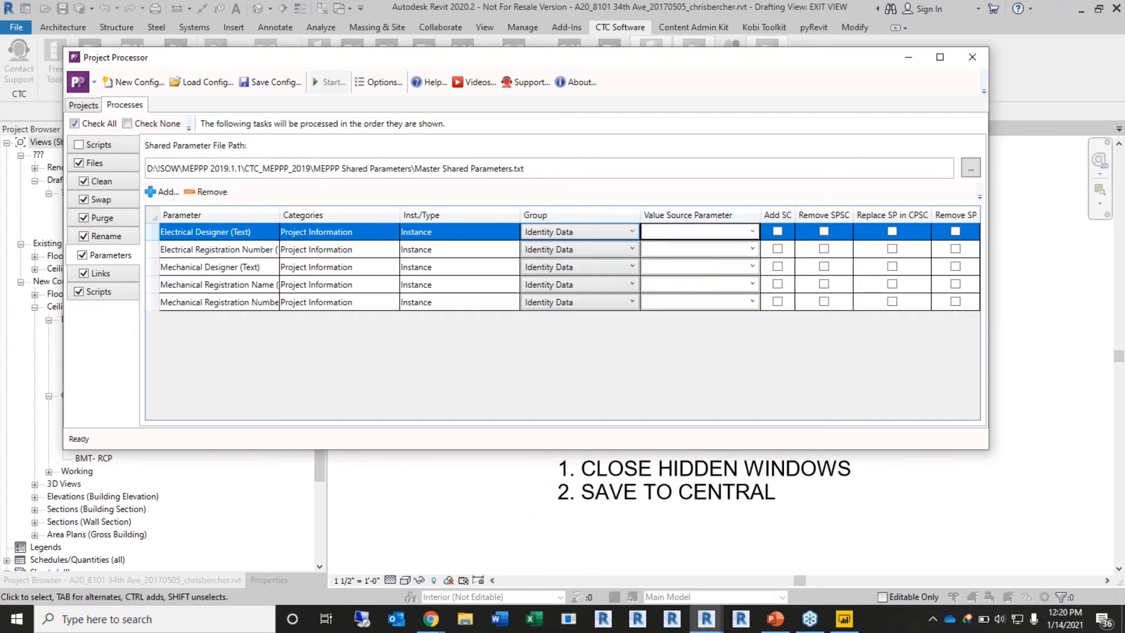
mouse_move(795, 216)
left_mouse_down()
mouse_move(811, 219)
mouse_move(801, 218)
left_mouse_up()
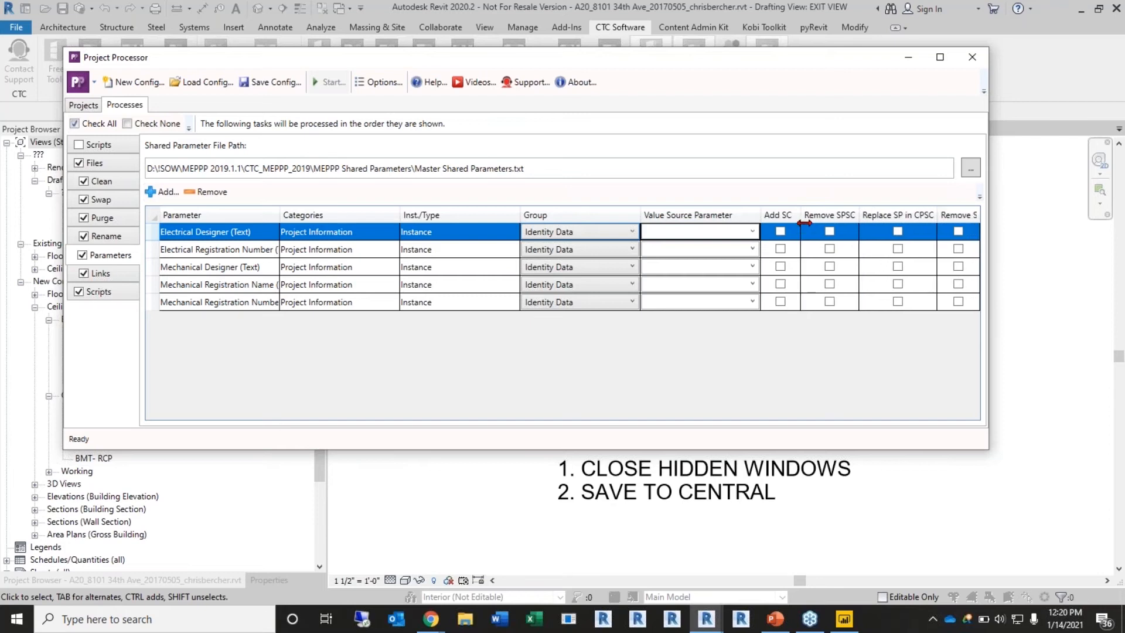
left_click_drag(819, 59, 700, 55)
left_click_drag(871, 351, 979, 346)
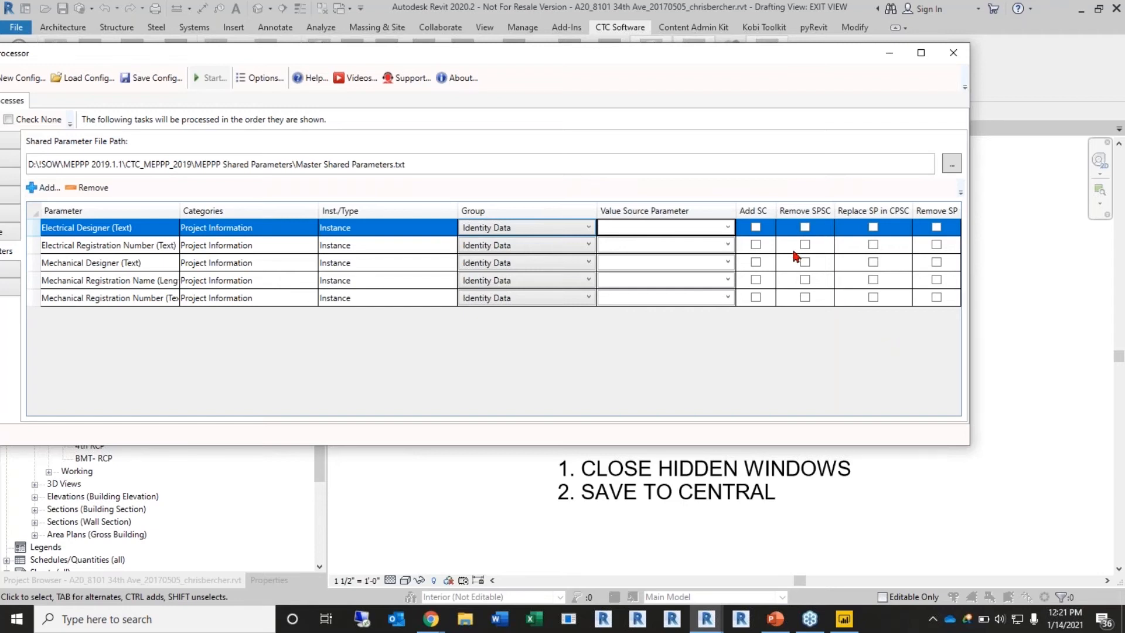
Tick Add SC for all five shared parameter rows
left_click(756, 228)
left_click(756, 262)
left_click(756, 280)
left_click(756, 297)
left_click(756, 245)
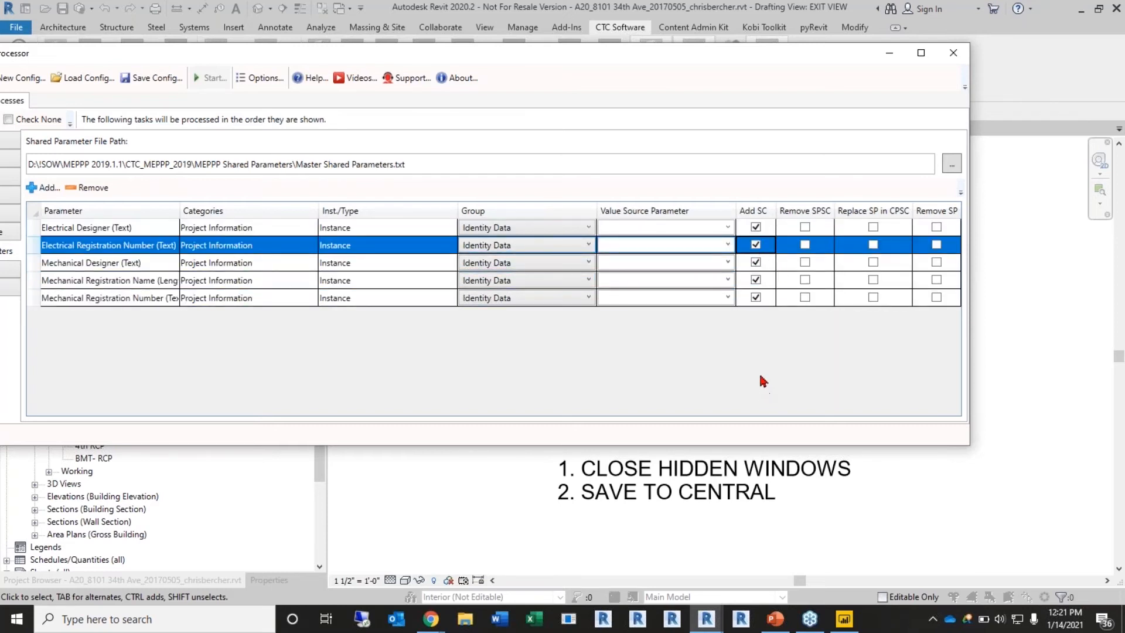
left_click_drag(218, 61, 321, 66)
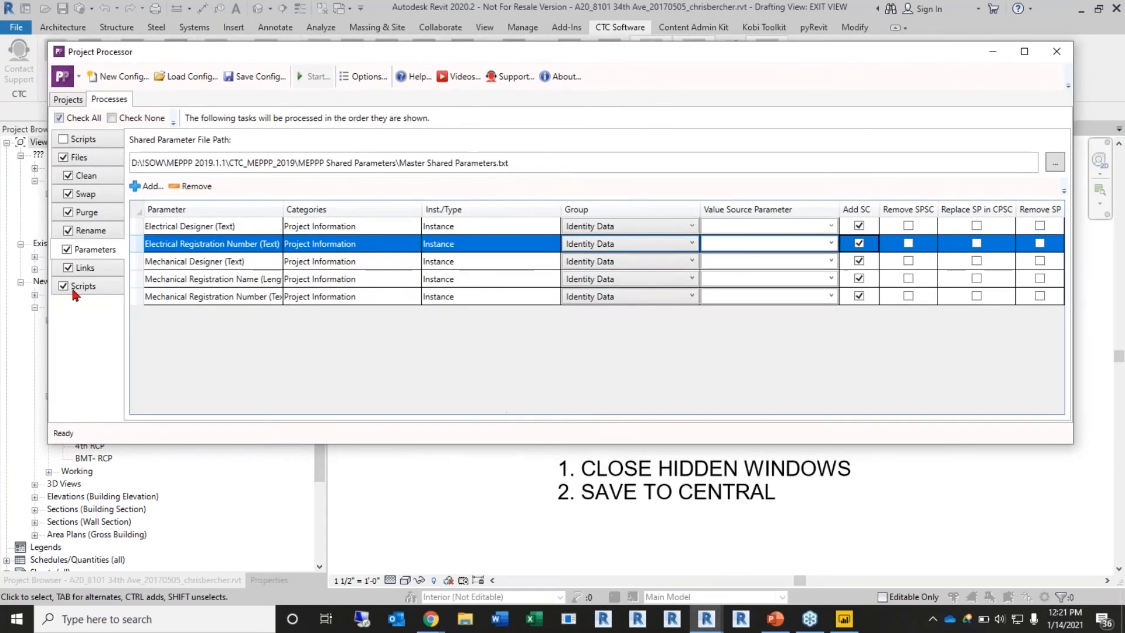
Delete the A16-Augsburg College link rule from the Links task
left_click(84, 268)
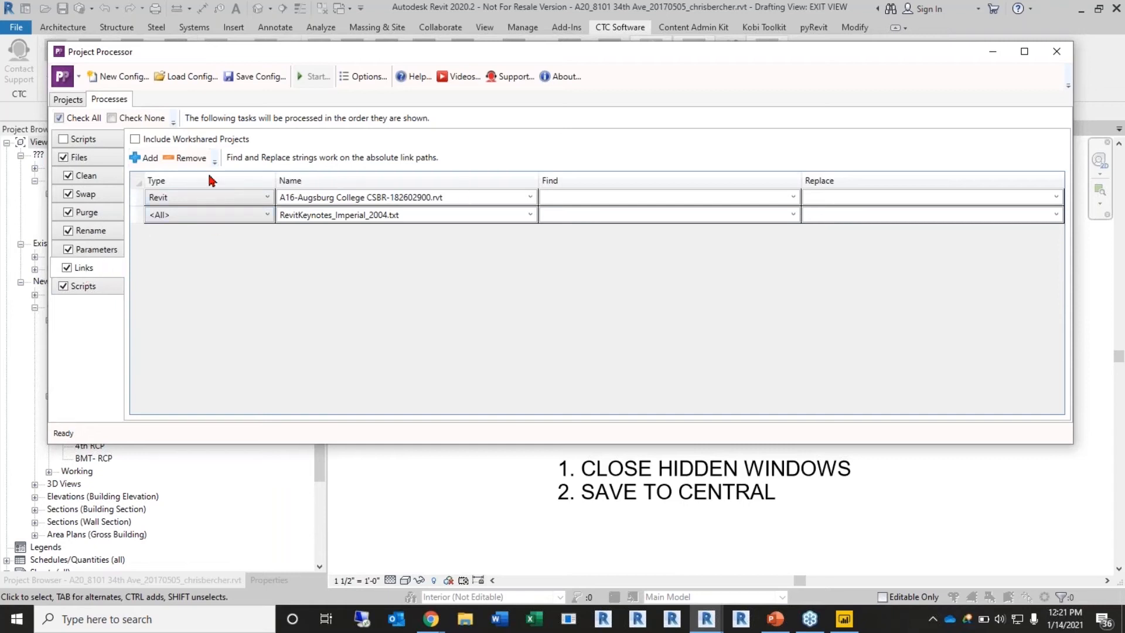
left_click(183, 200)
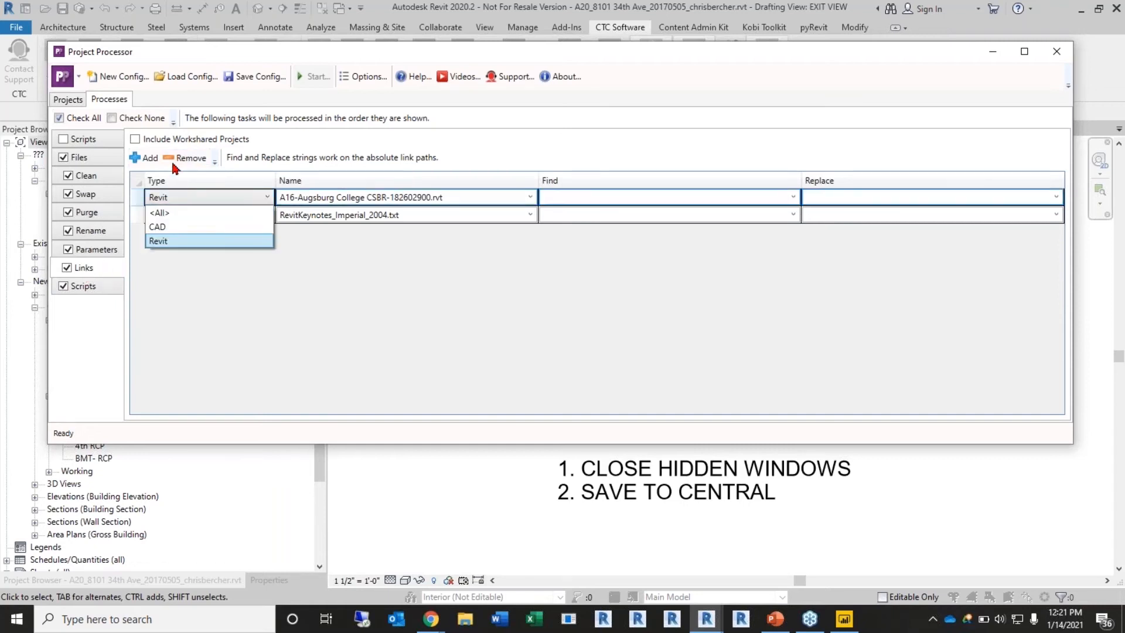
left_click(121, 227)
left_click(138, 198)
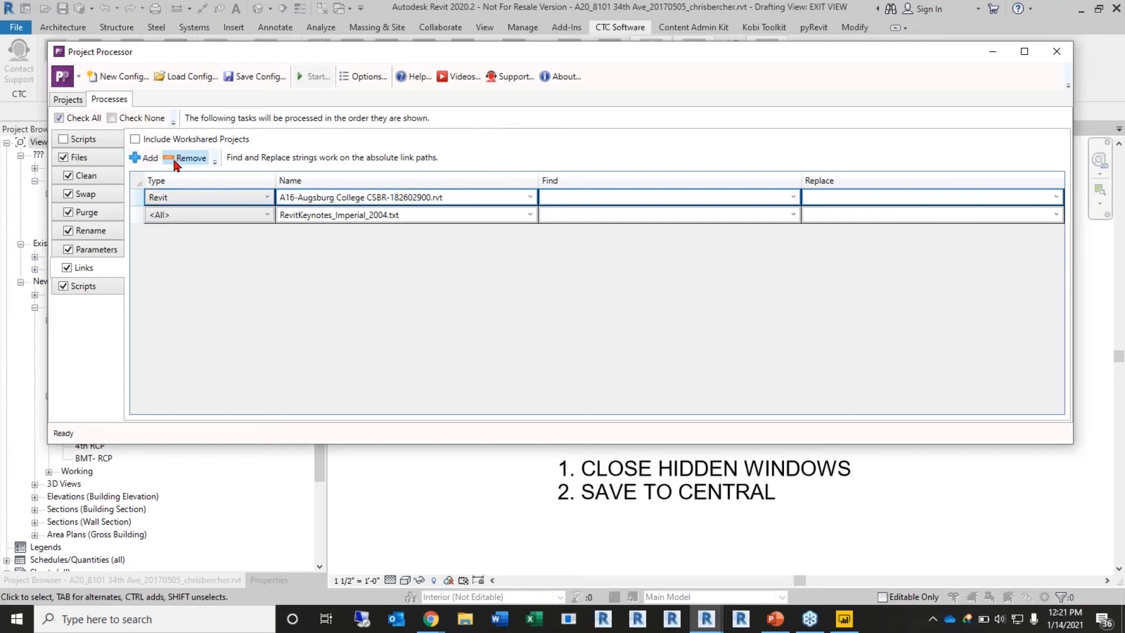
left_click(186, 158)
Check the remaining RevitKeynotes_Imperial_2004.txt rule, keeping its type as <All>
left_click(233, 199)
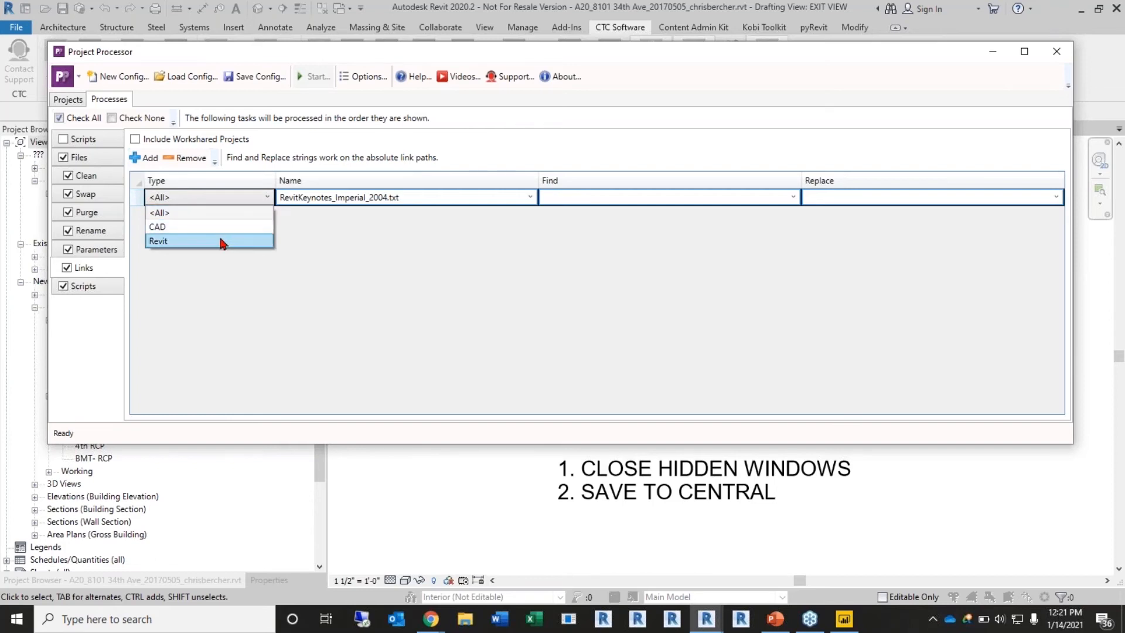
left_click(225, 212)
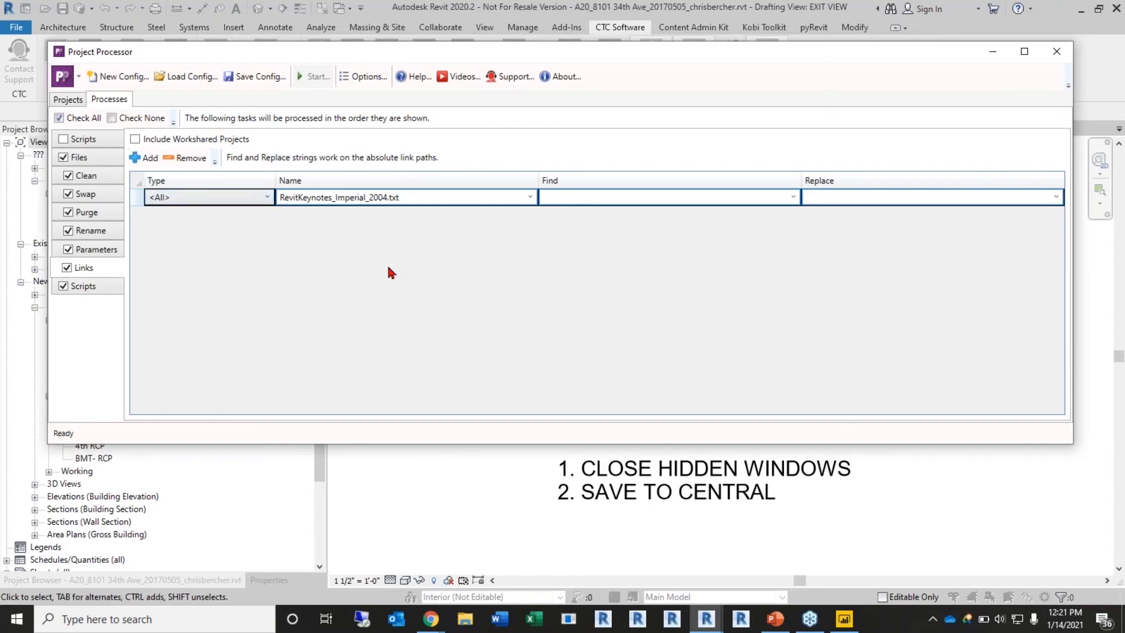
left_click(530, 197)
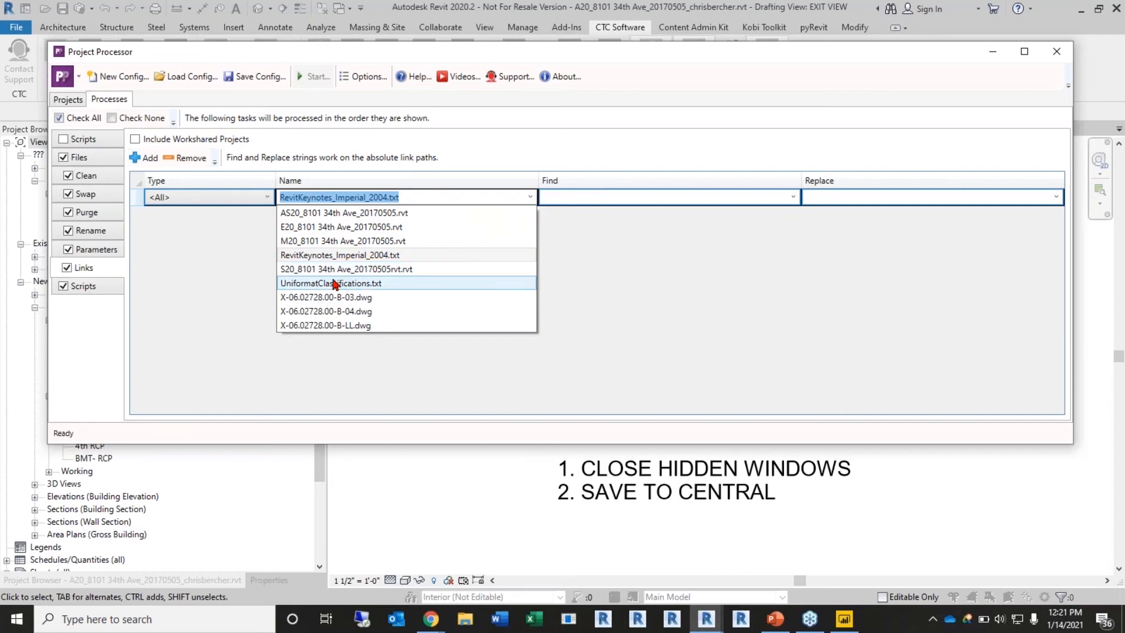
left_click(599, 270)
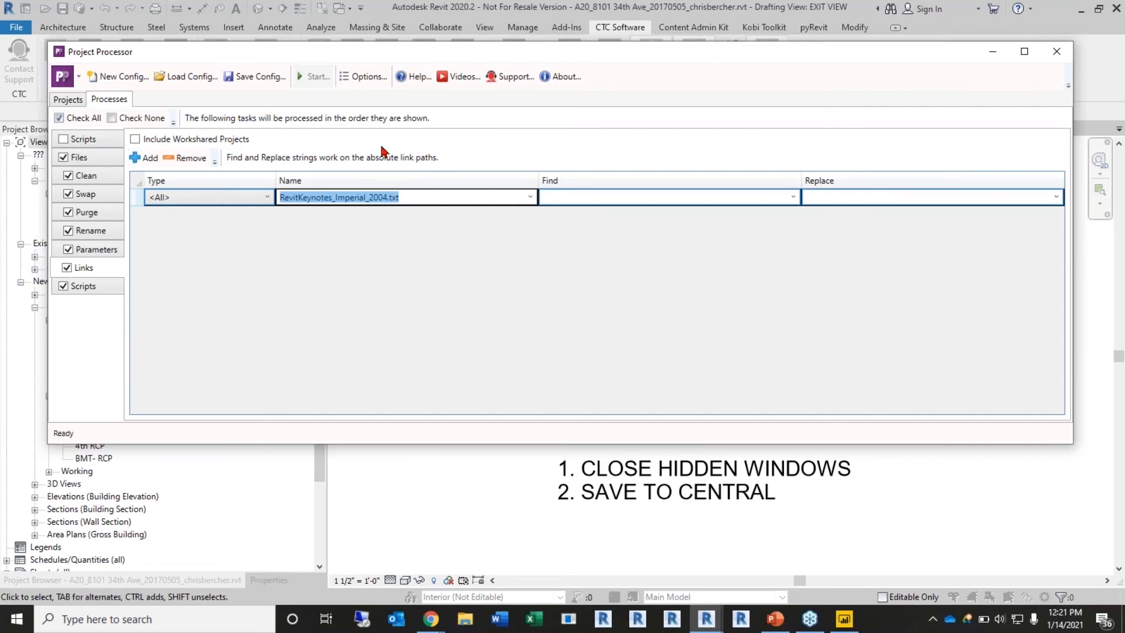
Set the link rule's type to Revit and review its name and find path choices
left_click(241, 199)
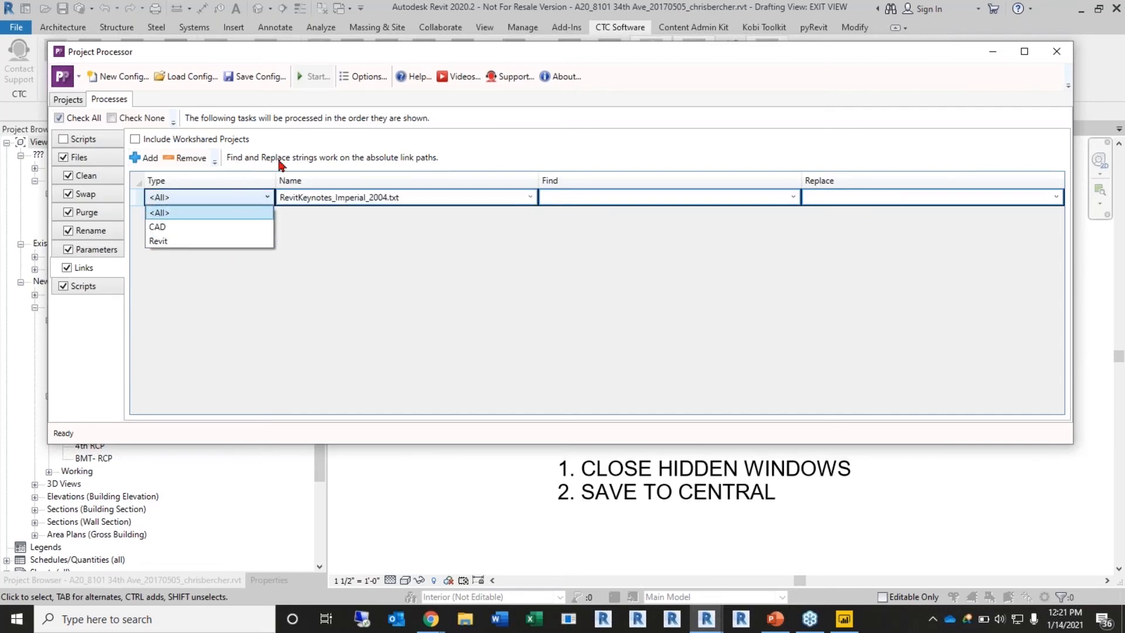
left_click(213, 240)
left_click(190, 202)
left_click(176, 240)
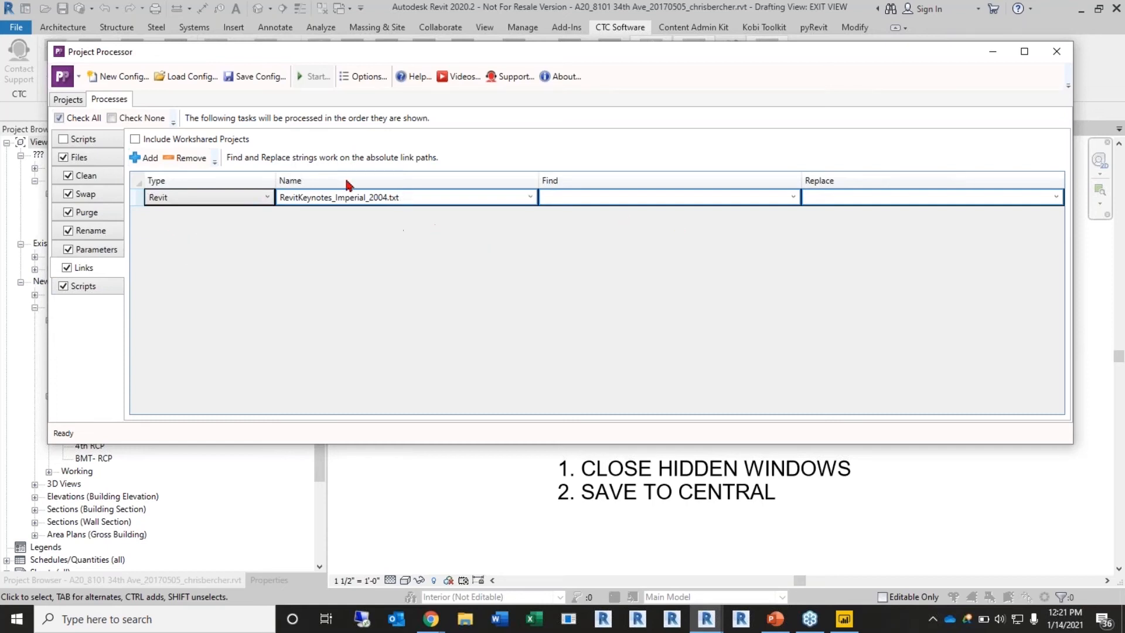
left_click(531, 198)
left_click(643, 206)
left_click(792, 198)
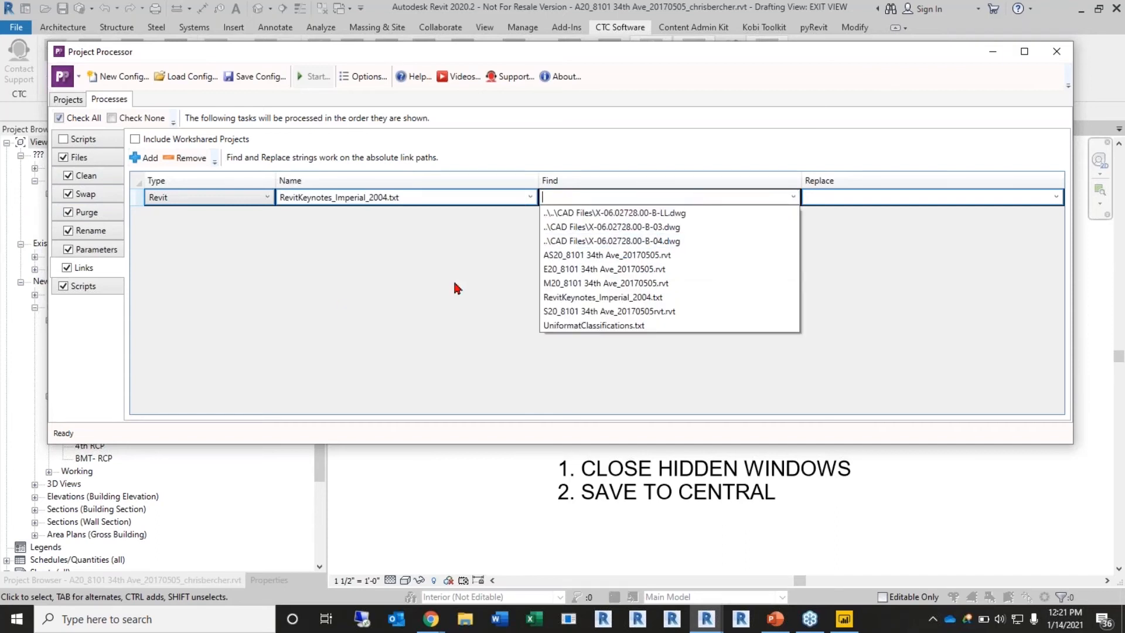
left_click(474, 198)
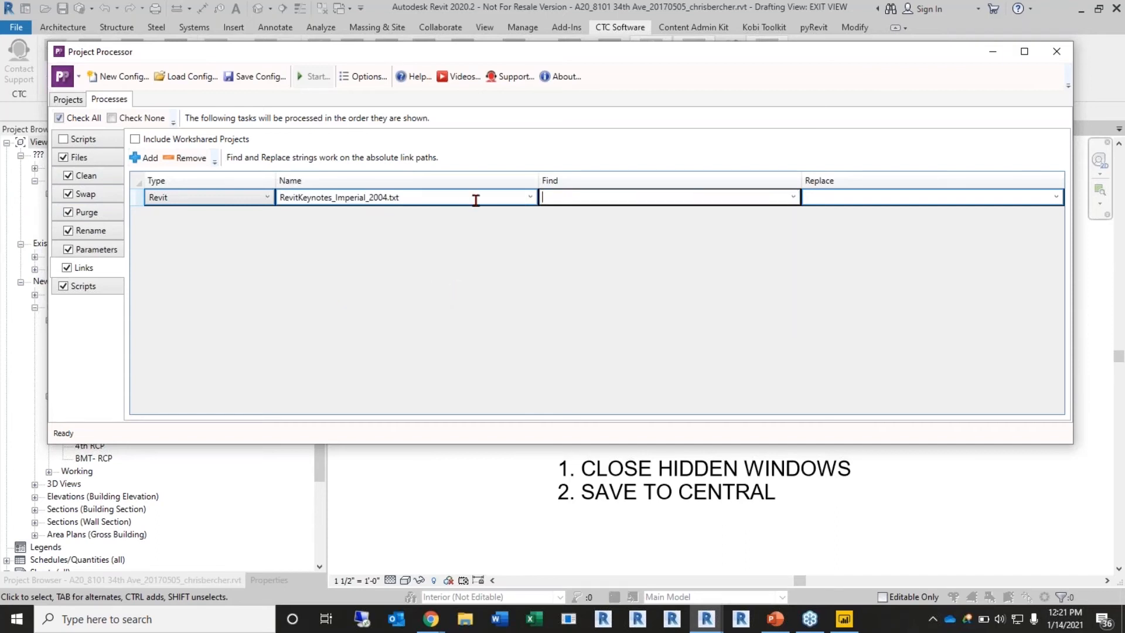
Set name X-06.02728.00-B-03.dwg with its CAD Files find path, then remove the rule
left_click(529, 198)
left_click(351, 295)
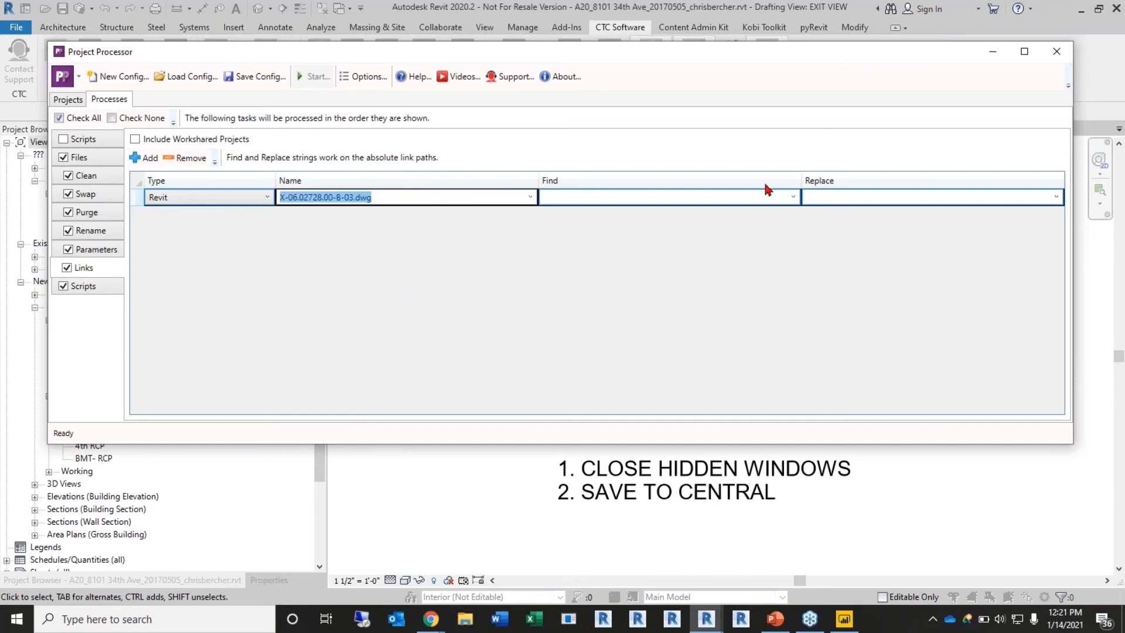
left_click(794, 198)
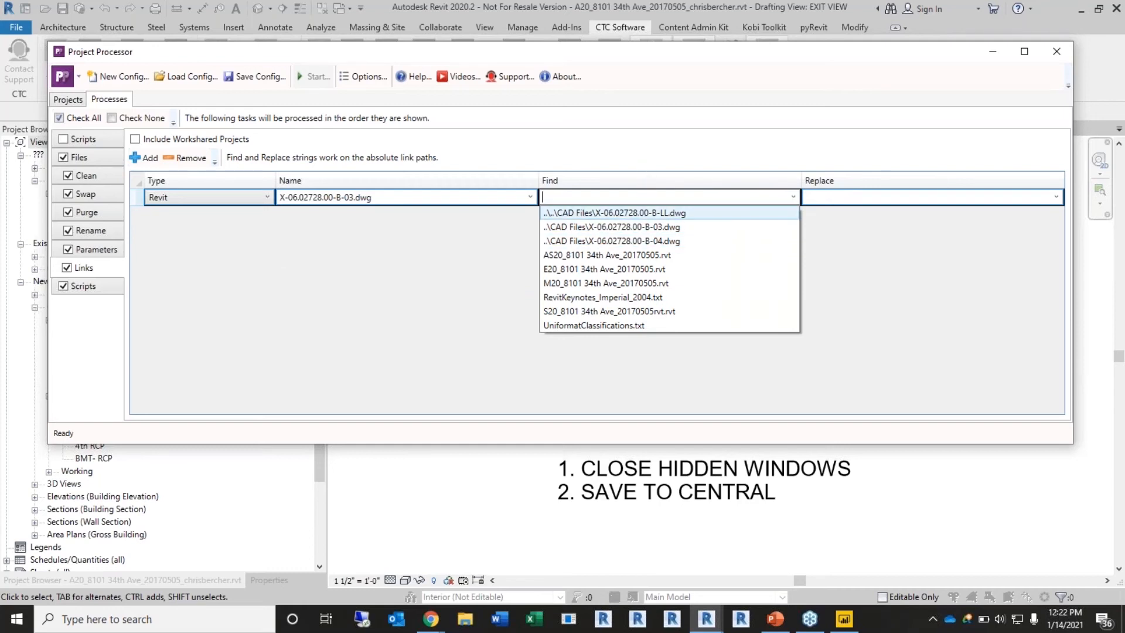
left_click(615, 230)
left_click(1055, 197)
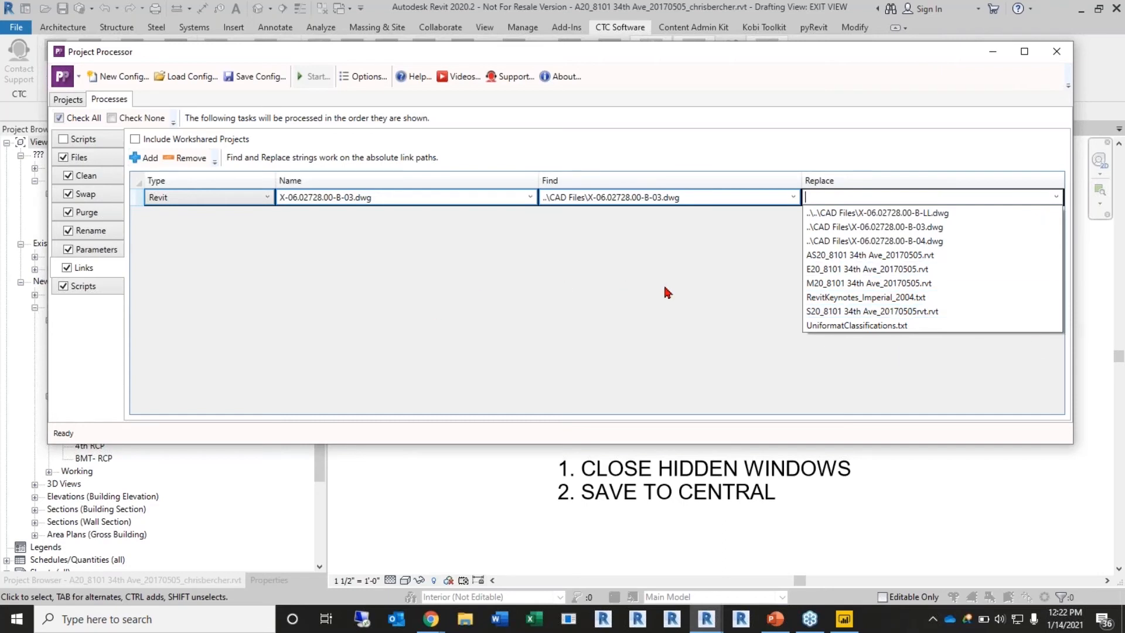
left_click(765, 254)
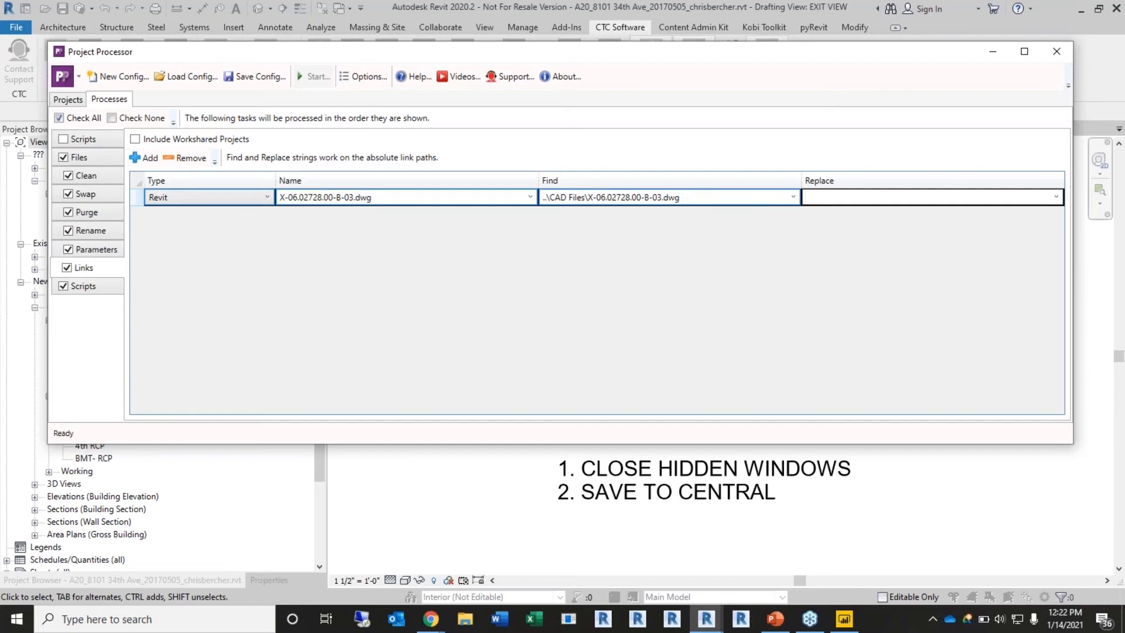
left_click(182, 162)
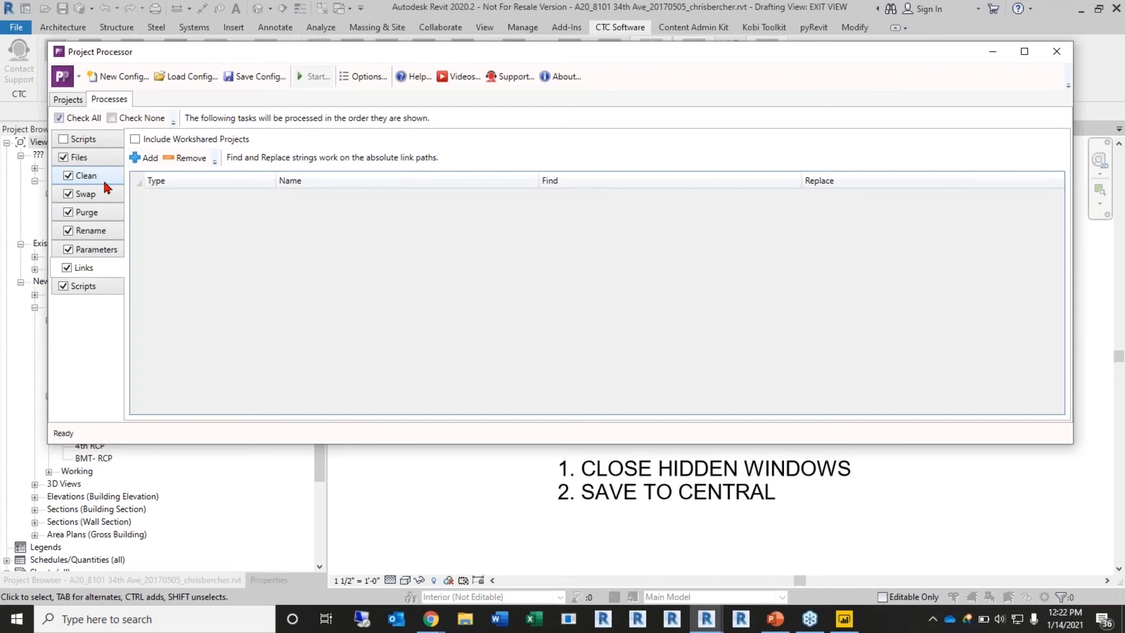
Uncheck the Links and Clean tasks and bring up the empty Scripts task
mouse_move(401, 54)
left_mouse_down()
mouse_move(419, 41)
mouse_move(412, 49)
left_mouse_up()
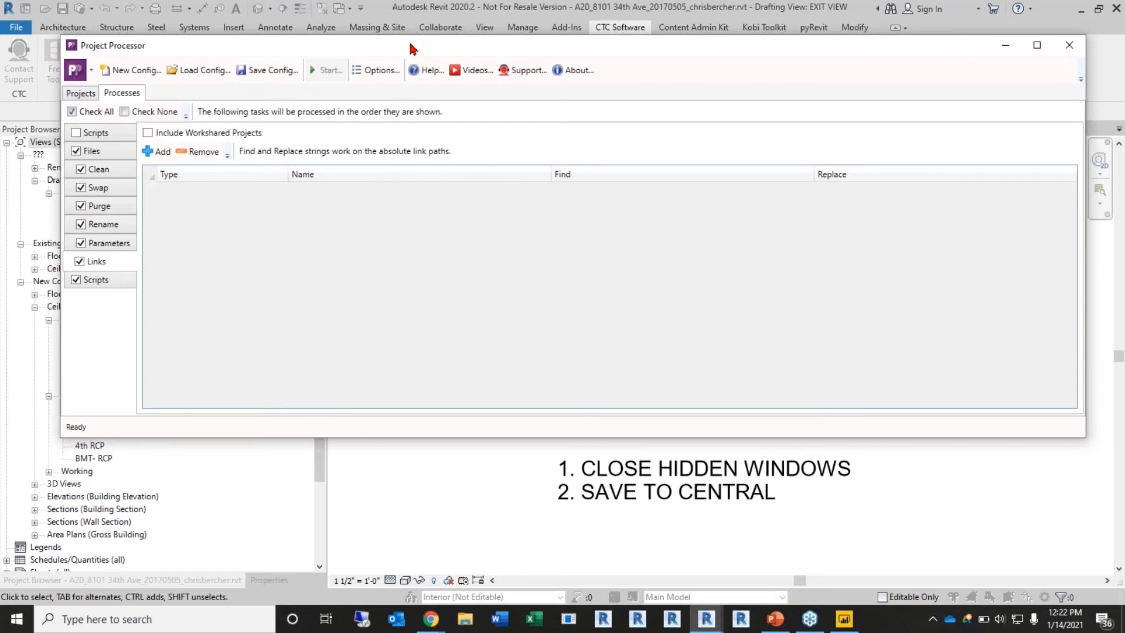
left_click(81, 261)
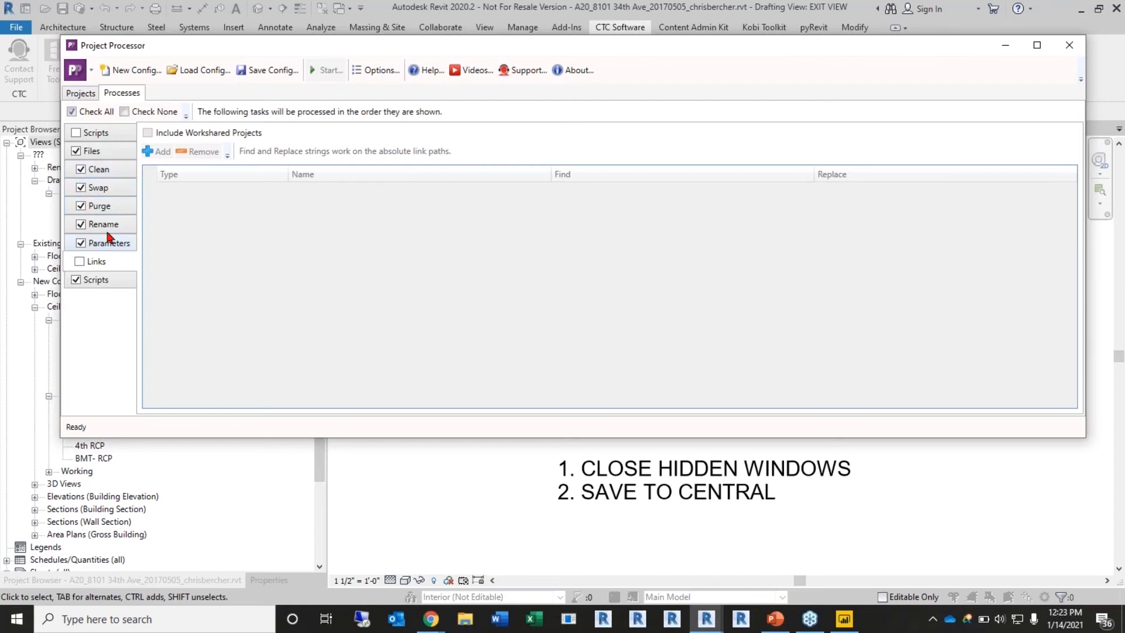
left_click(81, 170)
left_click(95, 280)
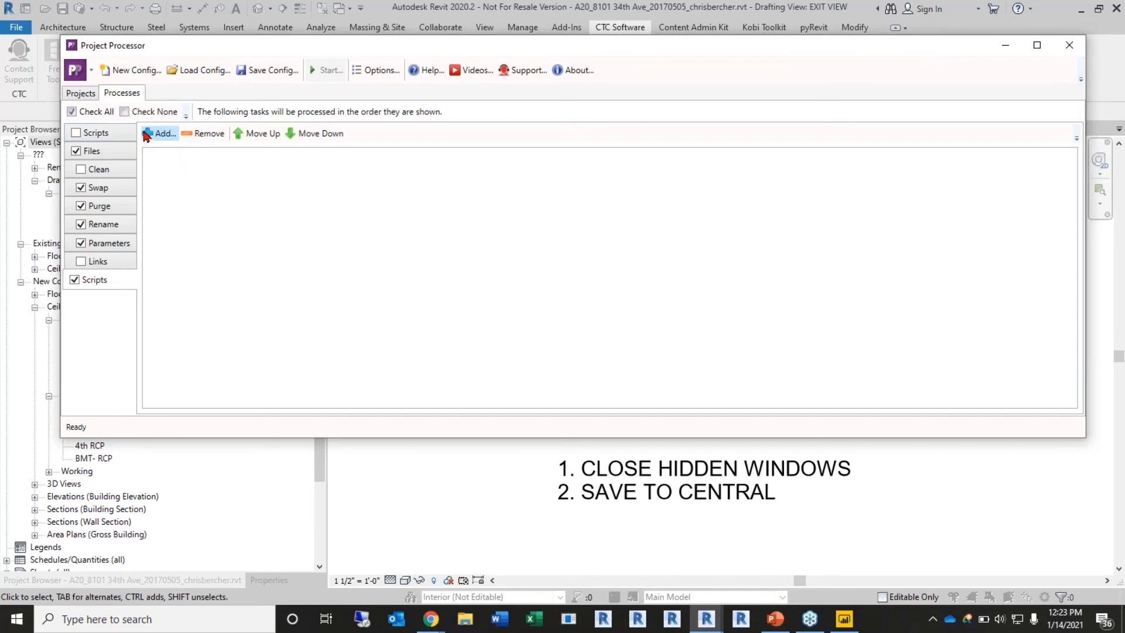
left_click(175, 133)
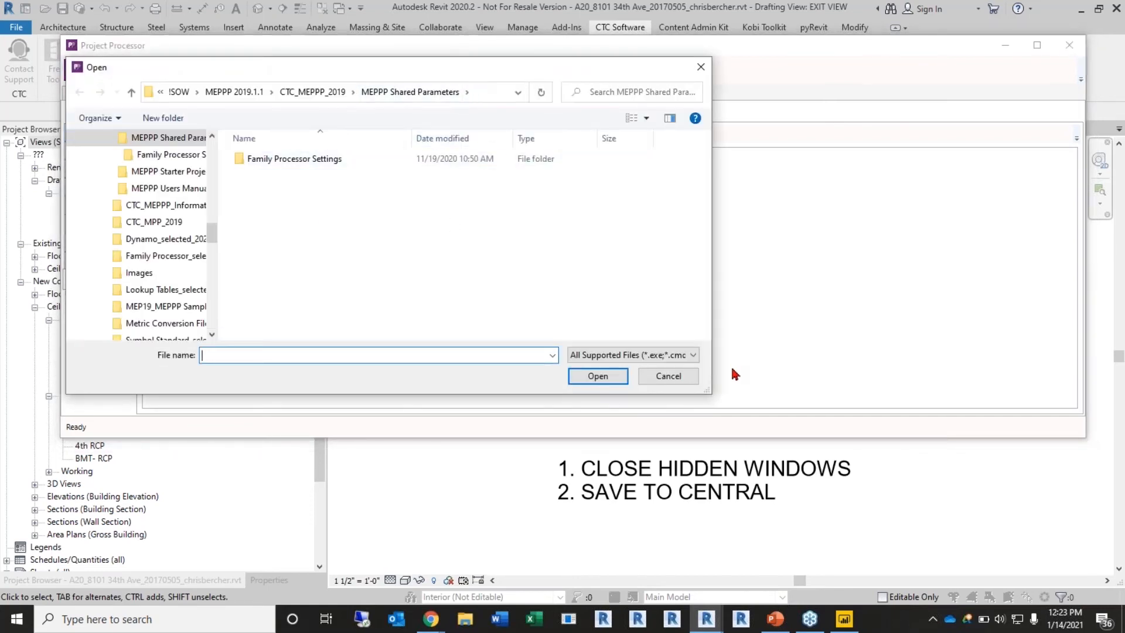
left_click(684, 354)
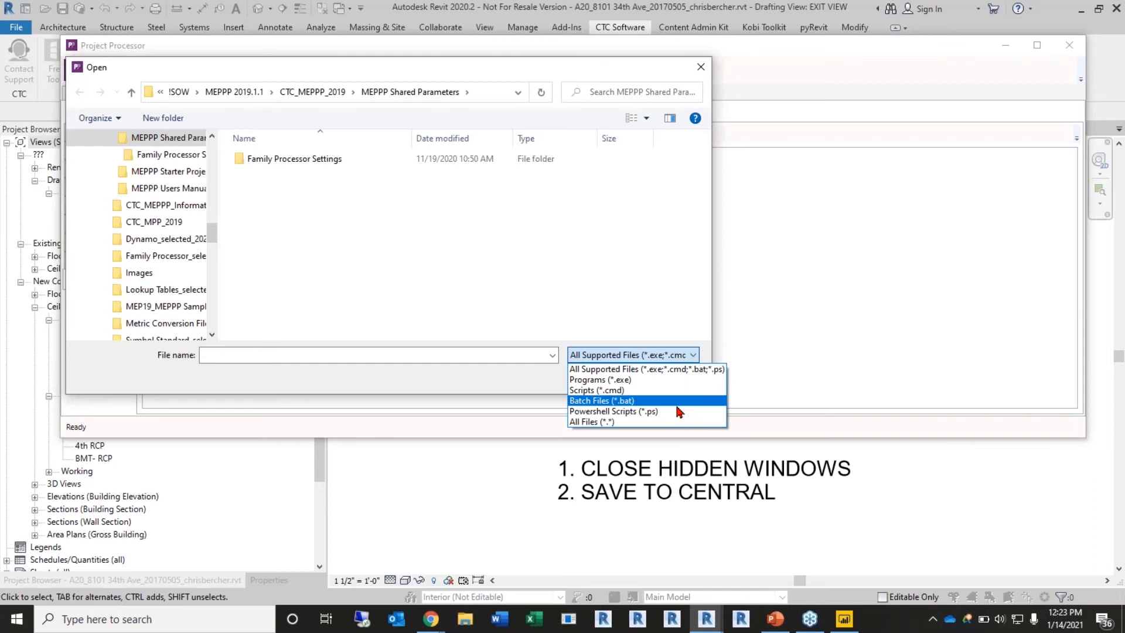
left_click(645, 355)
left_click(673, 373)
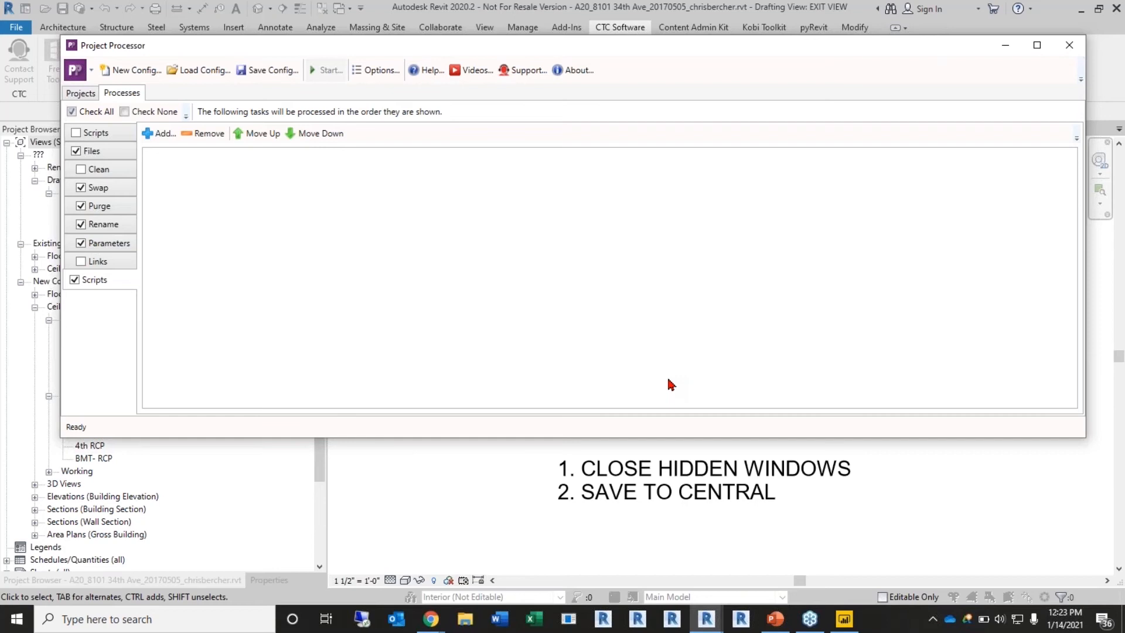
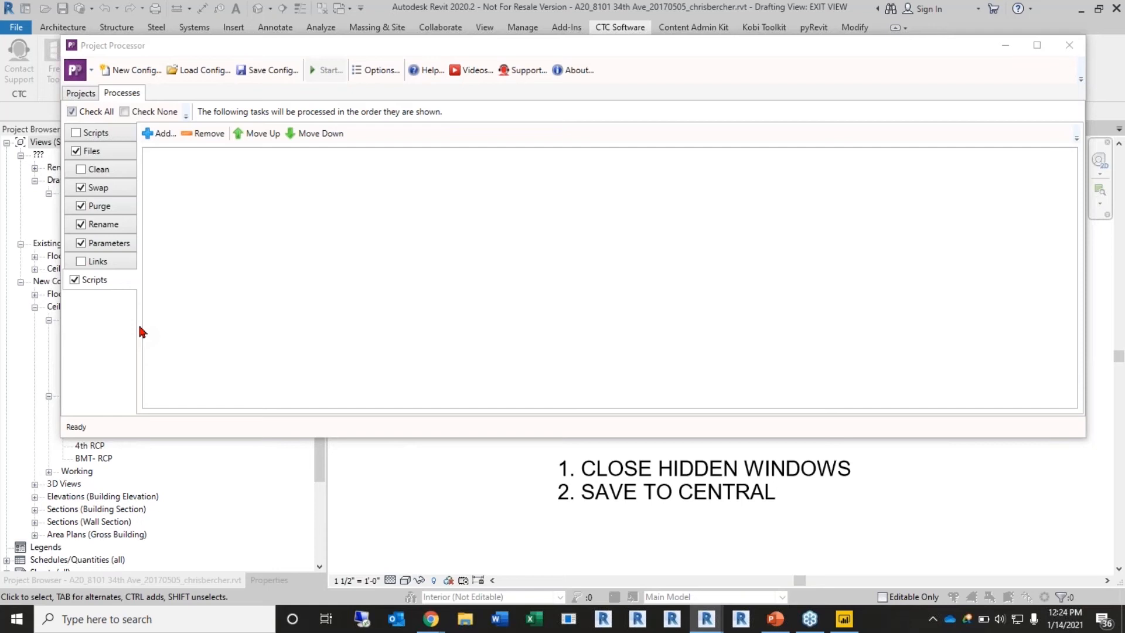
Inspect the Scripts task and its addable script file types, adding no script
left_click(104, 136)
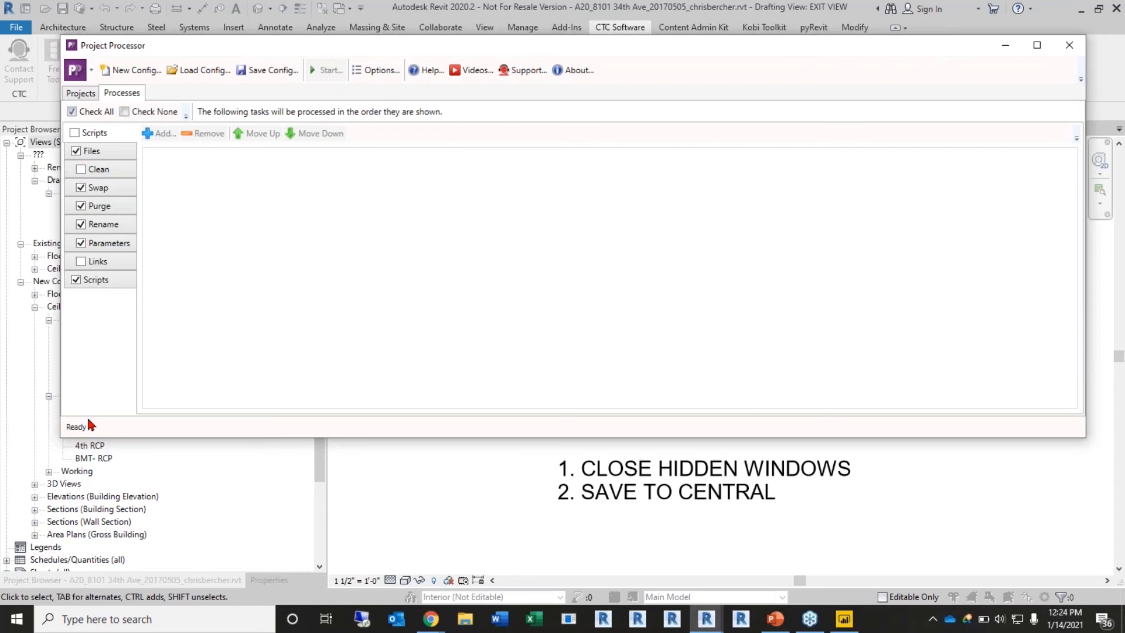
left_click(91, 283)
left_click(83, 283)
left_click(75, 281)
left_click(163, 134)
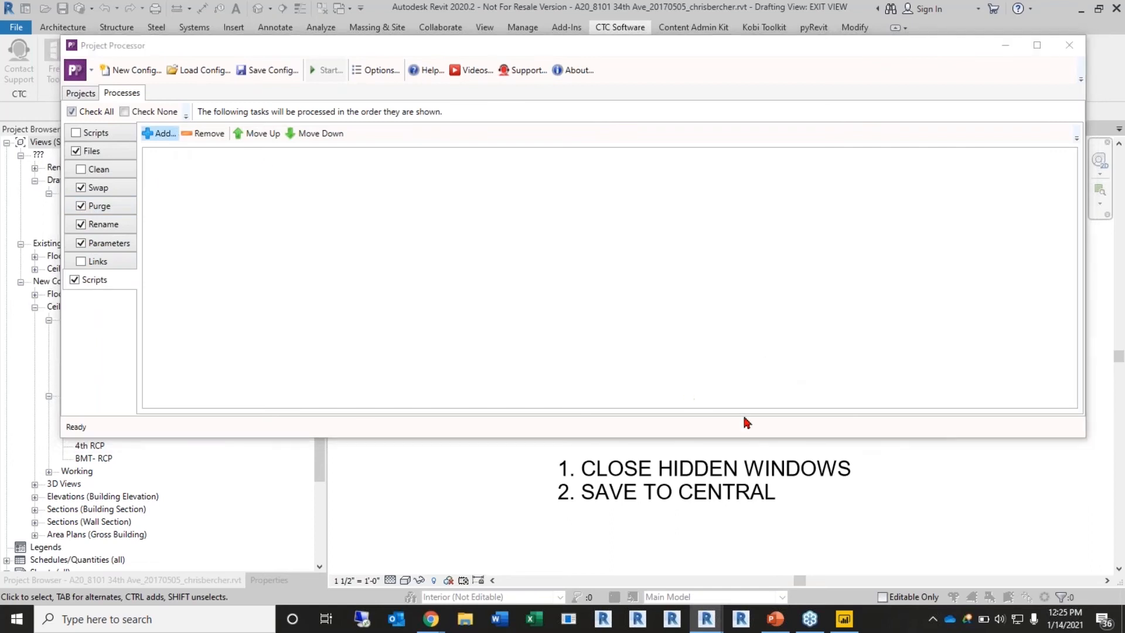
left_click(626, 356)
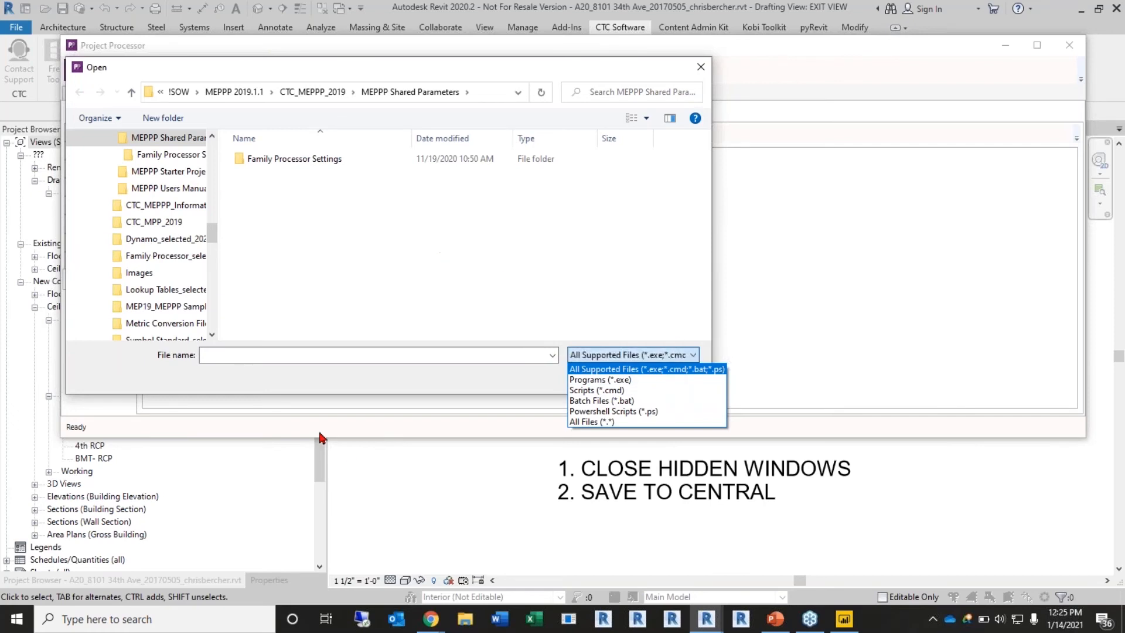
left_click(344, 297)
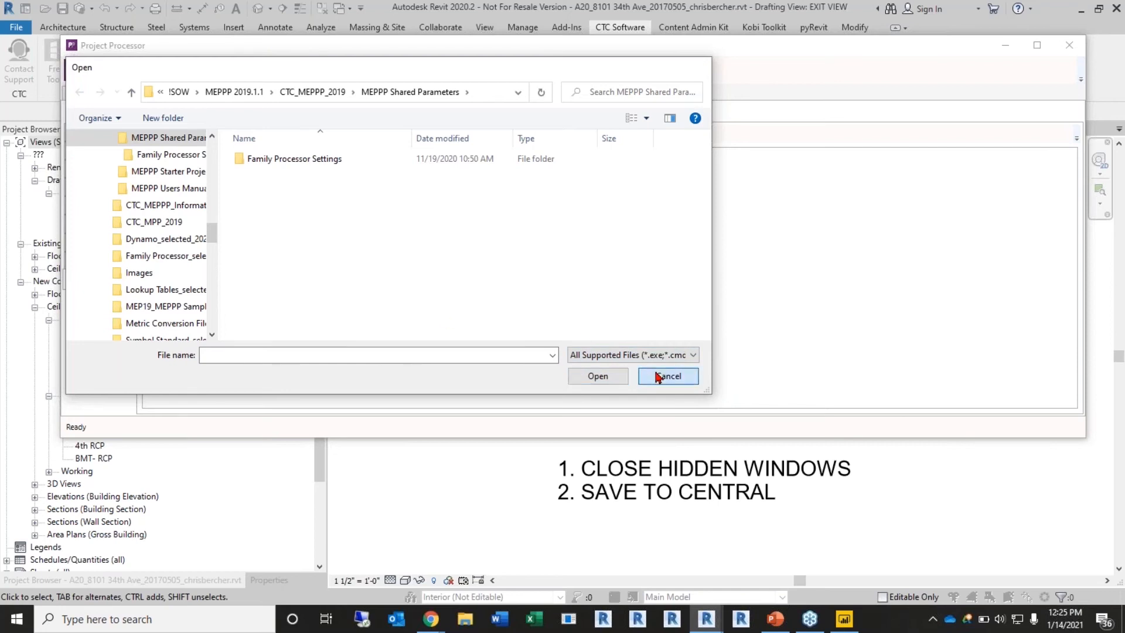
left_click(659, 376)
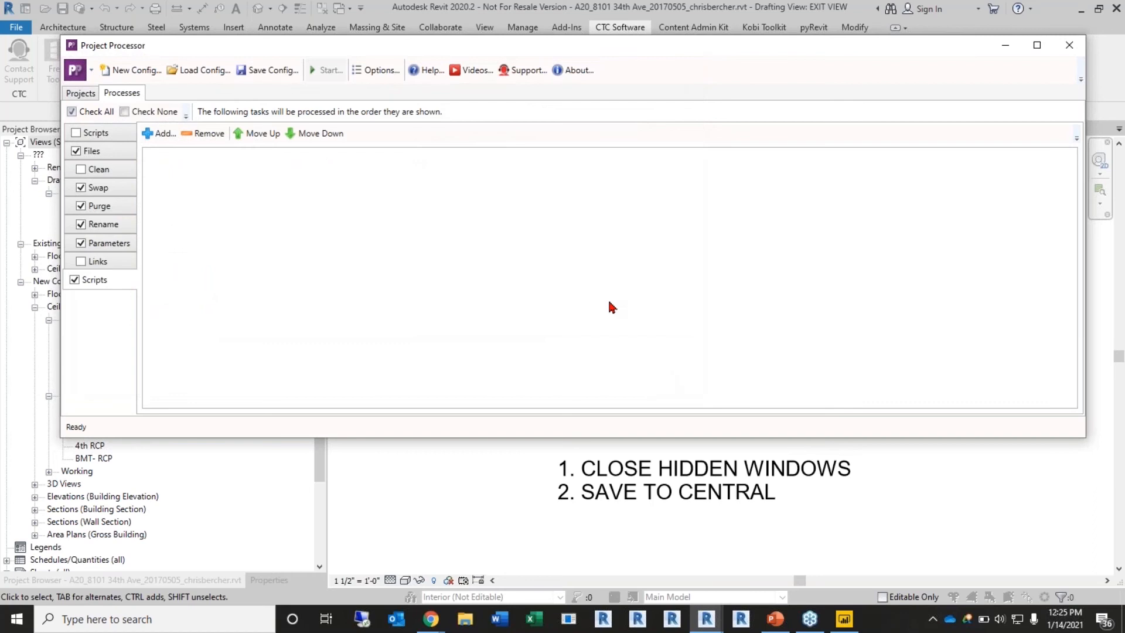
Try the Files task's audit and detached-opening options, then exclude Files from the run
left_click(97, 150)
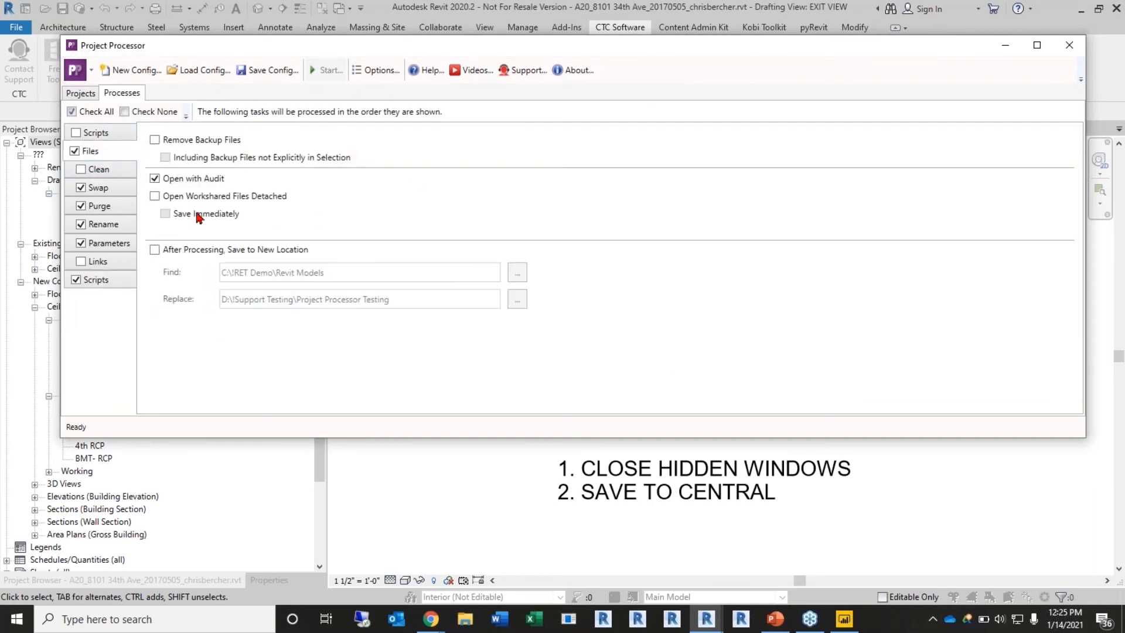
left_click(155, 178)
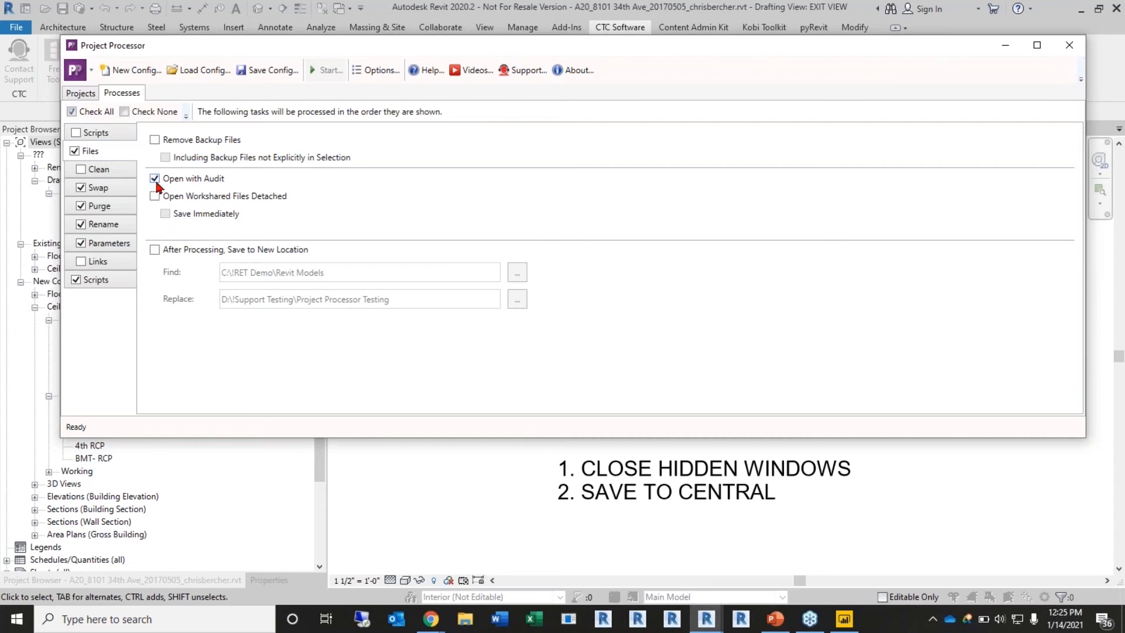
left_click(187, 195)
left_click(228, 198)
left_click(75, 152)
Check the project model in the Projects list and return to the processing tasks
left_click(106, 132)
left_click(82, 93)
left_click(222, 151)
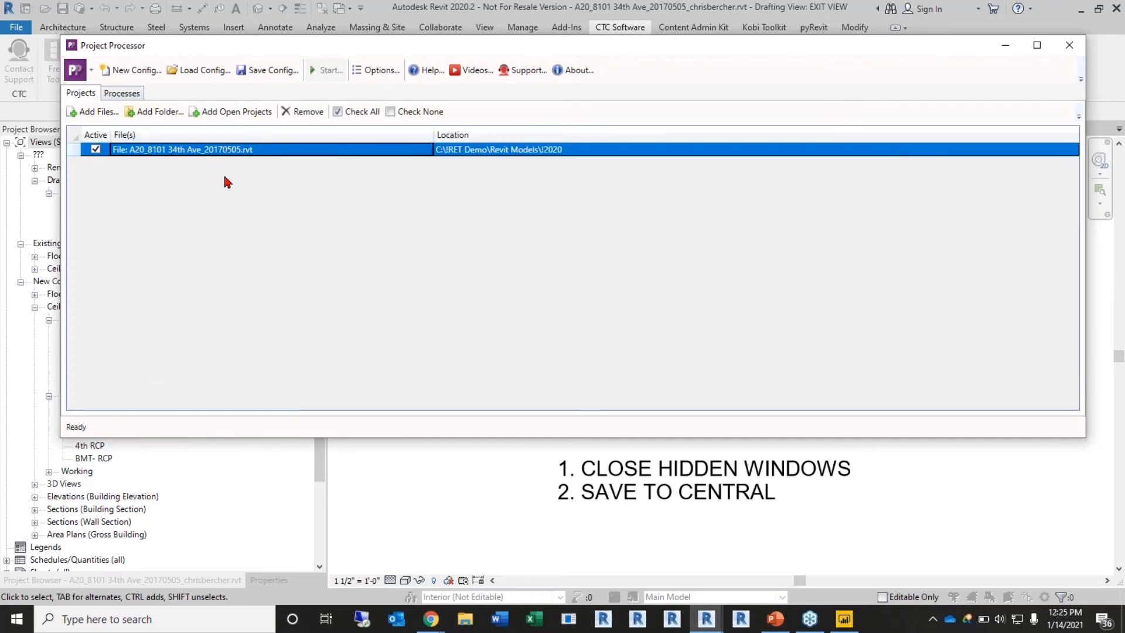
left_click(126, 99)
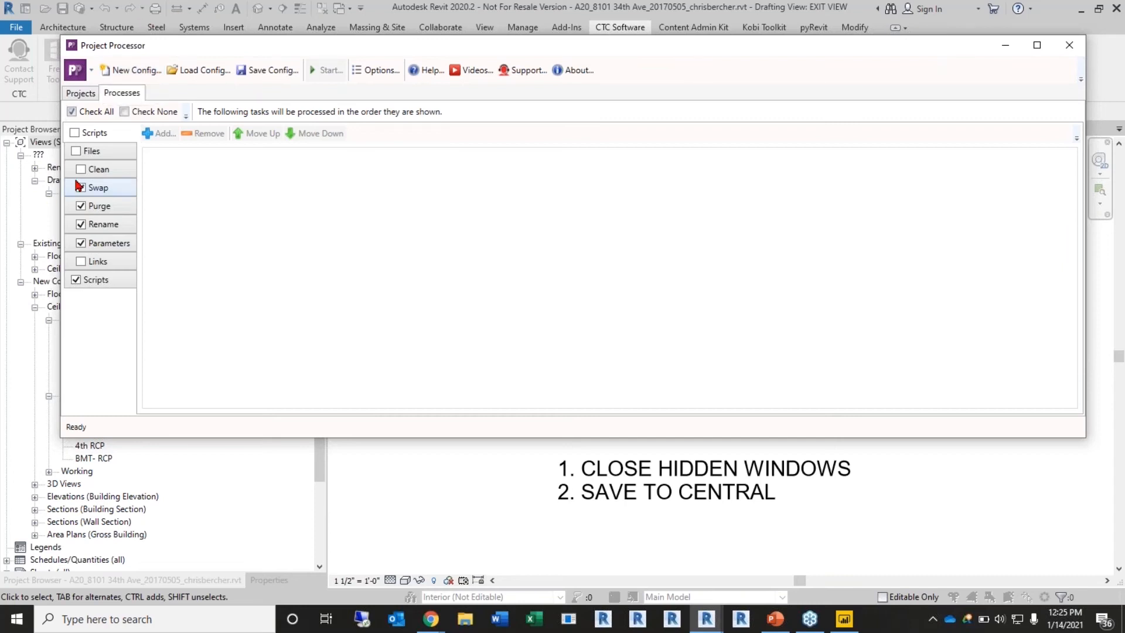
left_click_drag(688, 46, 706, 126)
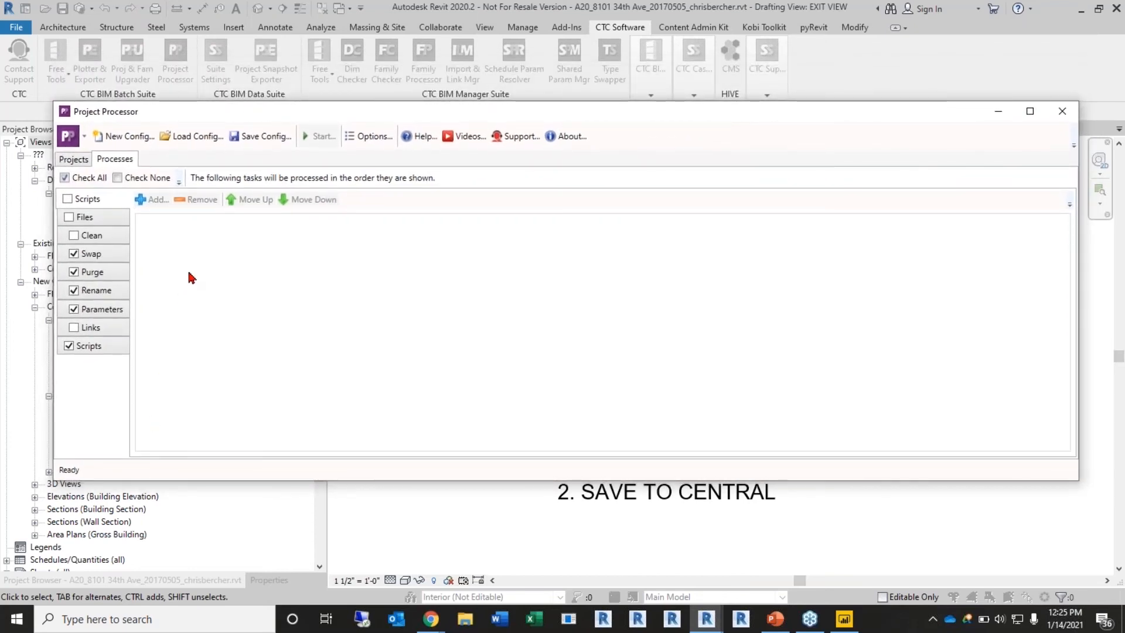
Glance at the Options dialog without changes, then leave both Scripts and Clean tasks excluded
left_click(370, 140)
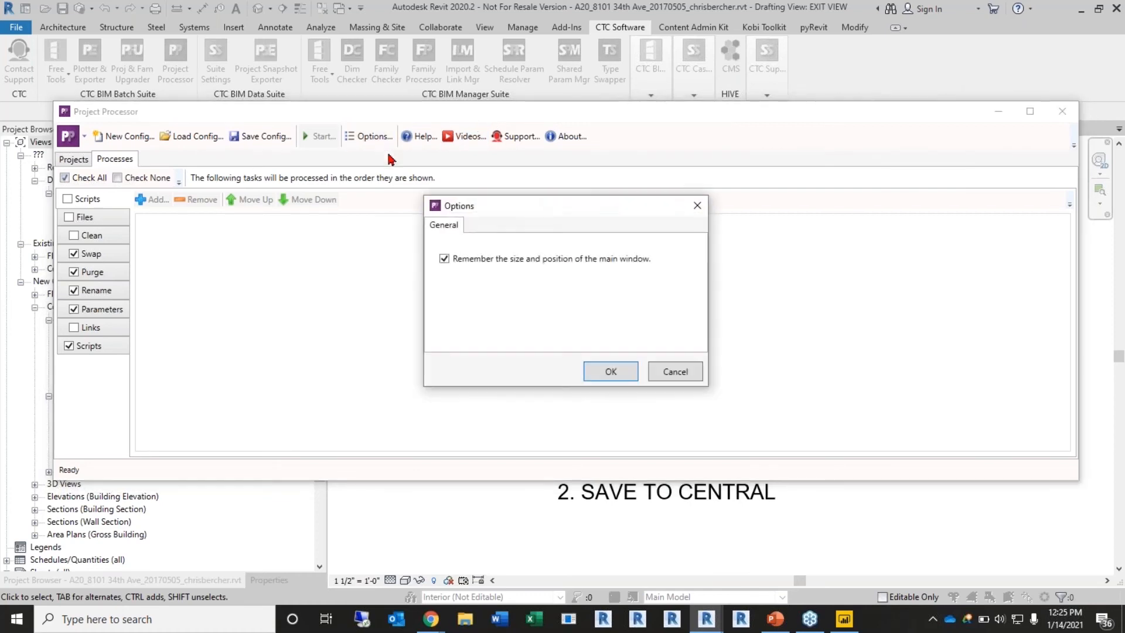
left_click(681, 375)
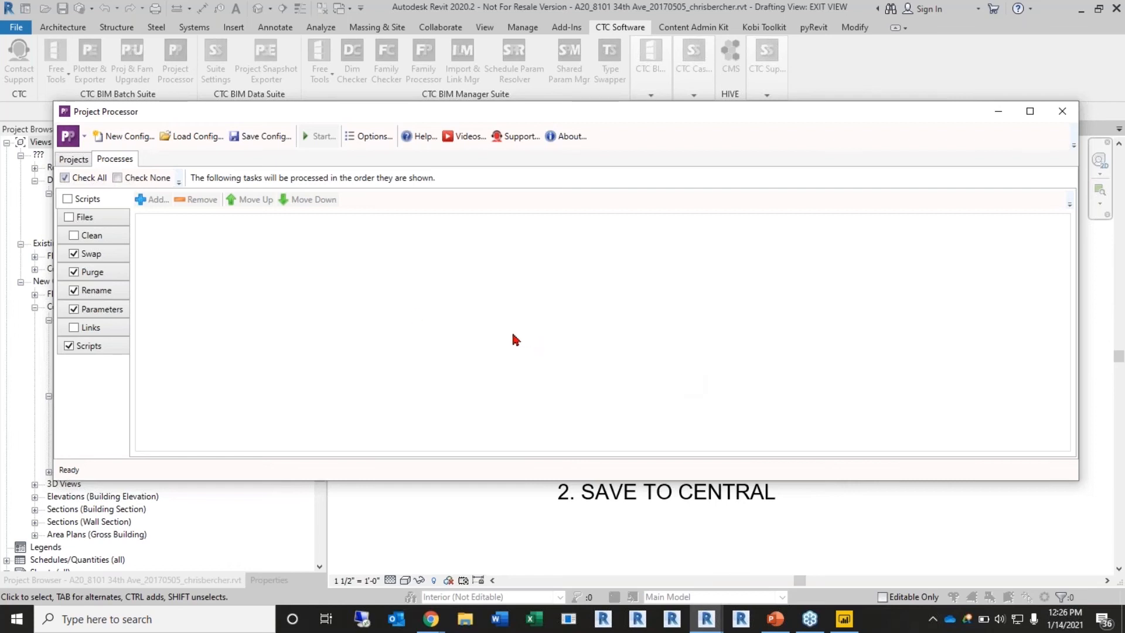
left_click(86, 241)
left_click(80, 350)
left_click(66, 347)
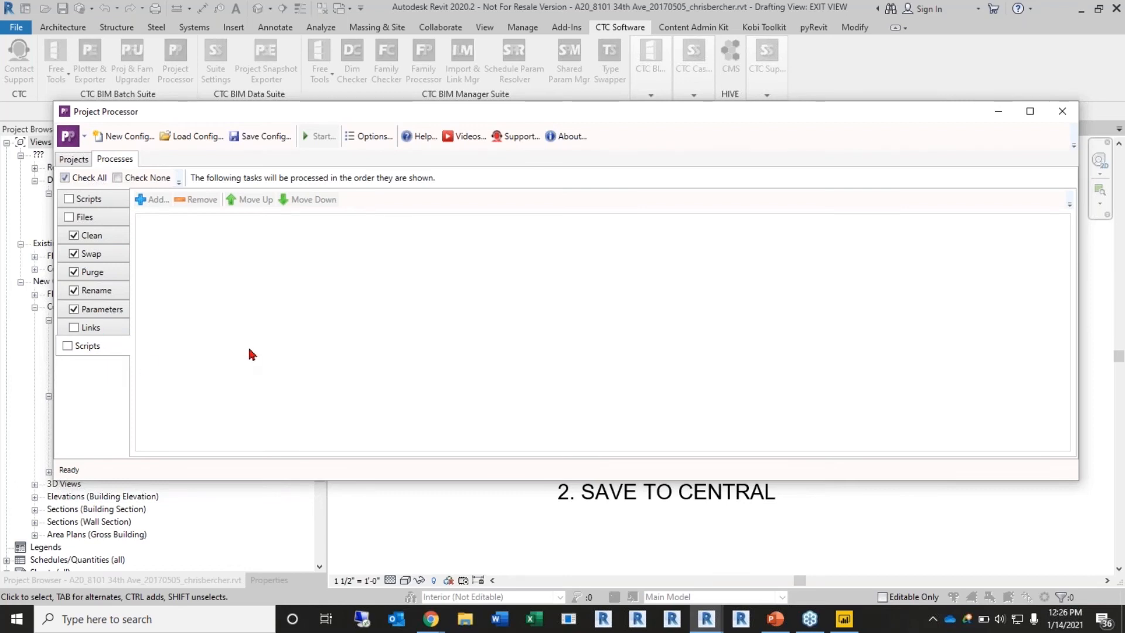
left_click(73, 235)
Save the settings as 'CTC Standards Checking' in D:\!CTC Webinars\05-Clean Your Projects\PT_5
left_click(266, 135)
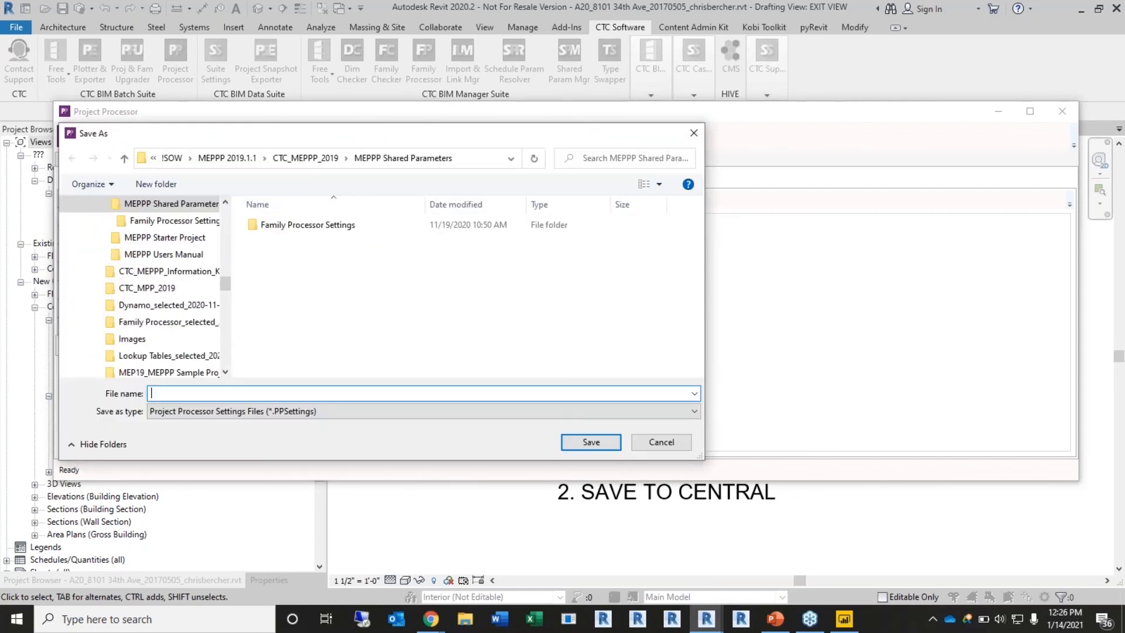
scroll(124, 301, "up", 10)
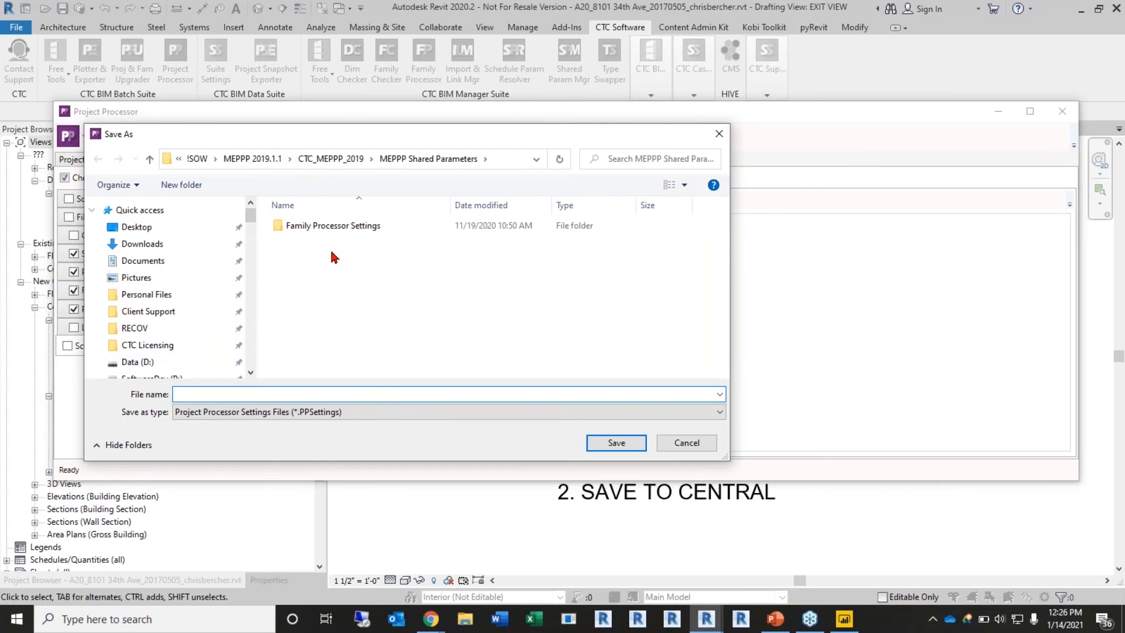
left_click(139, 362)
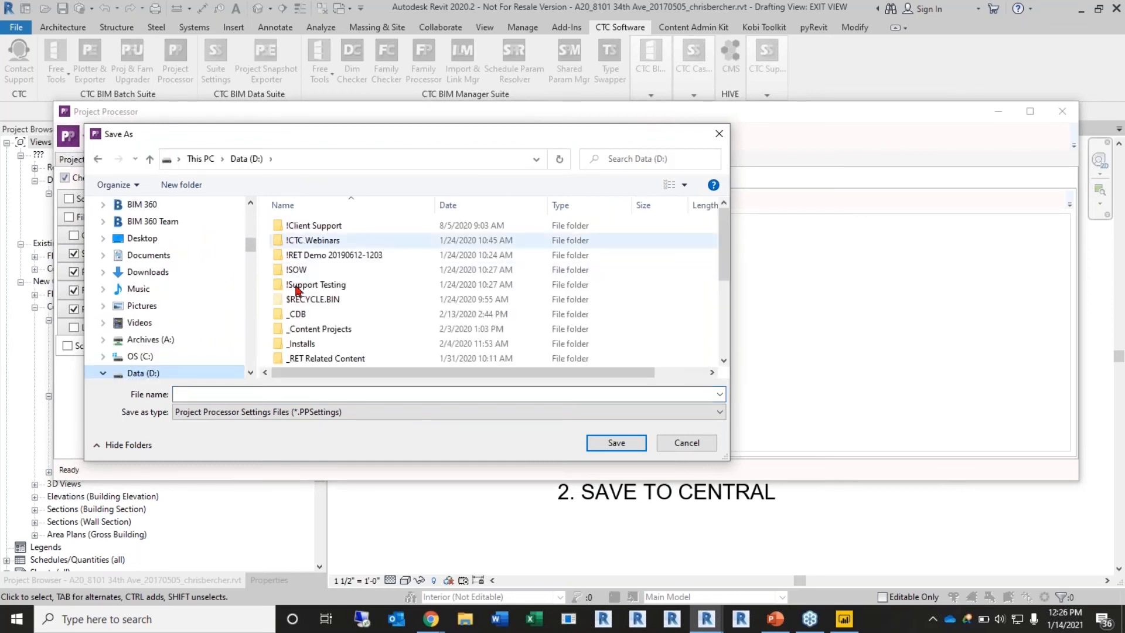
double_click(313, 240)
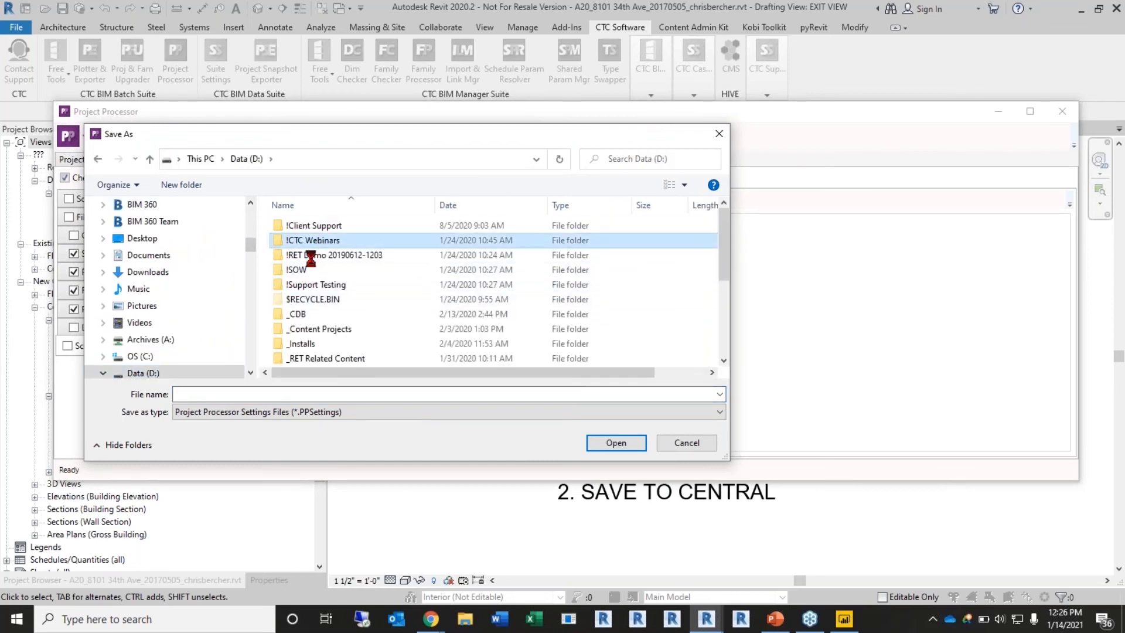
left_click(322, 300)
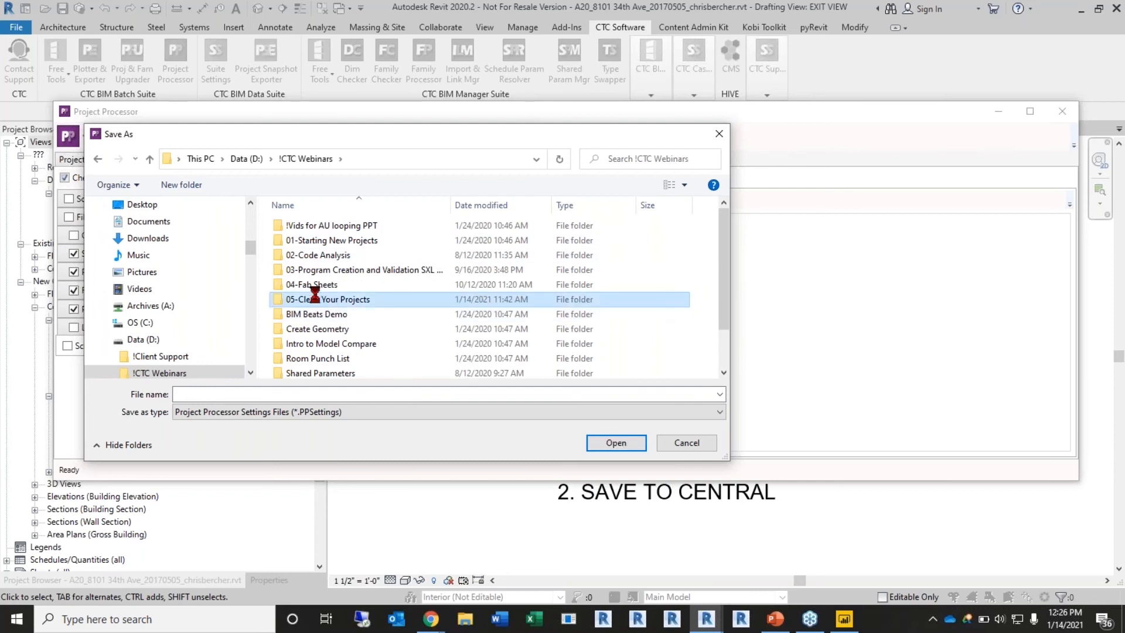
double_click(323, 298)
double_click(296, 286)
left_click(279, 393)
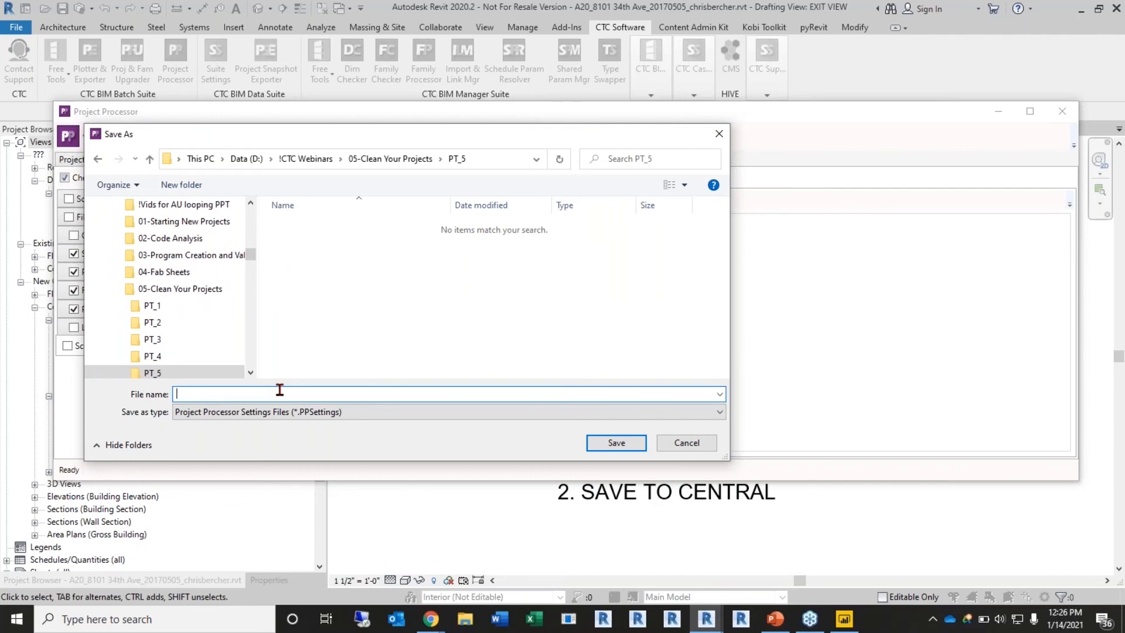
type("CTC Standards Checking")
left_click(608, 443)
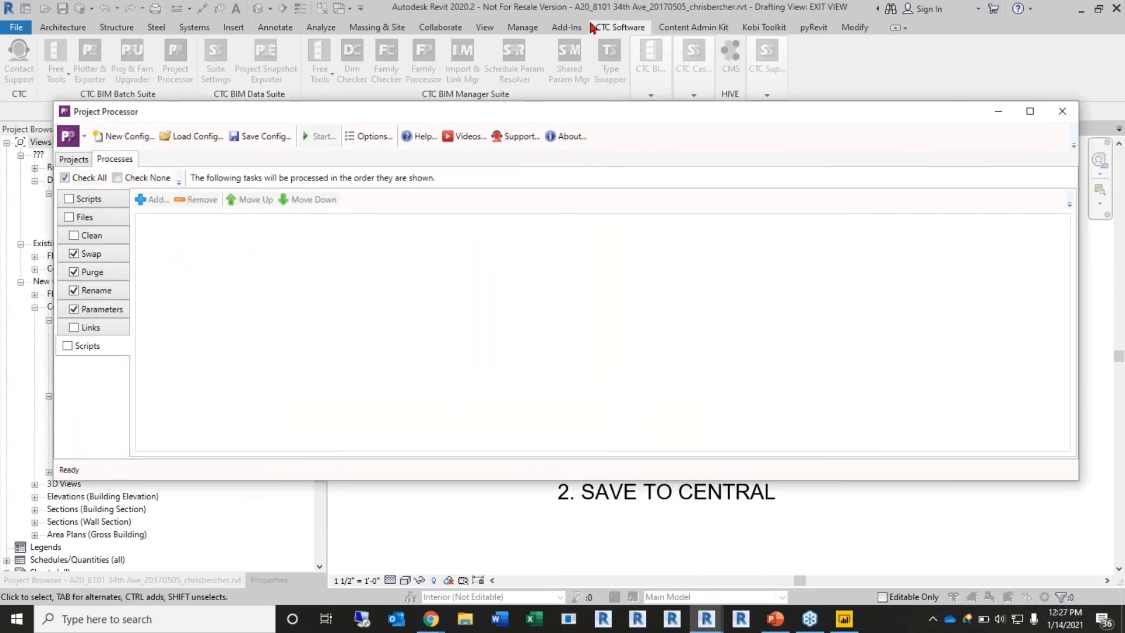
Exclude the Swap, Rename and Parameters tasks and add Material Assets to the Purge categories
left_click_drag(589, 117, 612, 110)
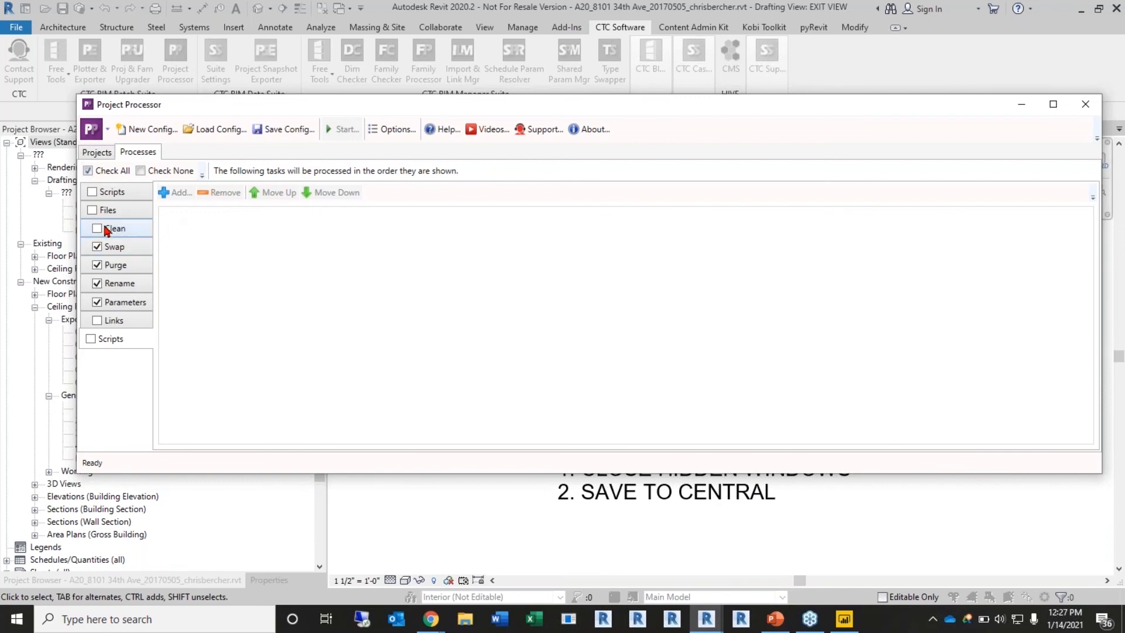
left_click(96, 247)
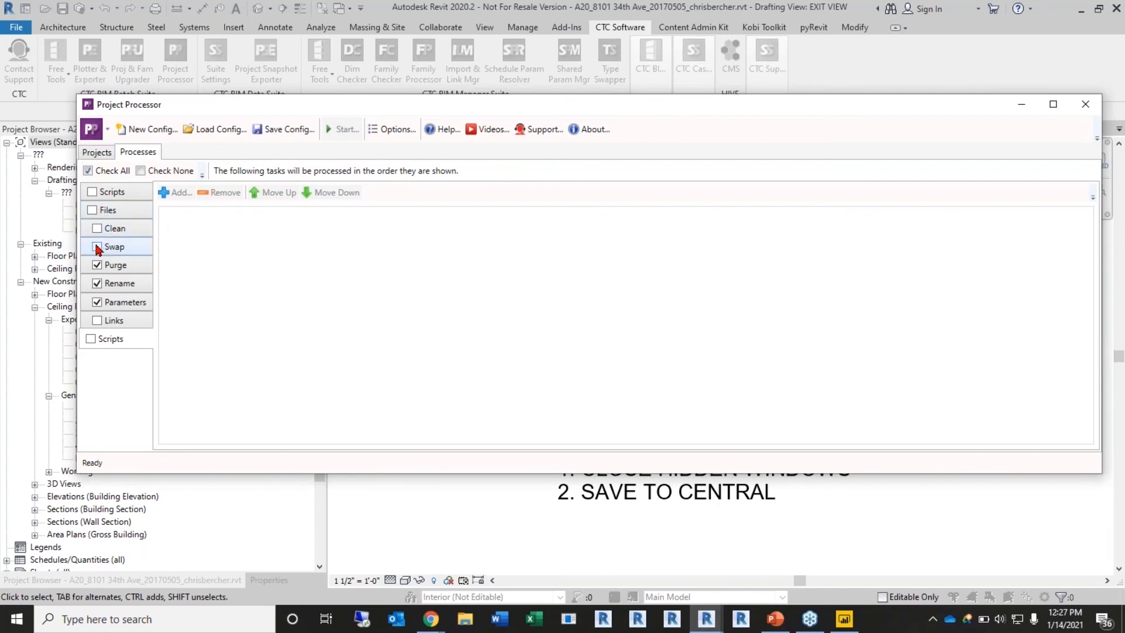
left_click(97, 283)
left_click(97, 303)
left_click(121, 267)
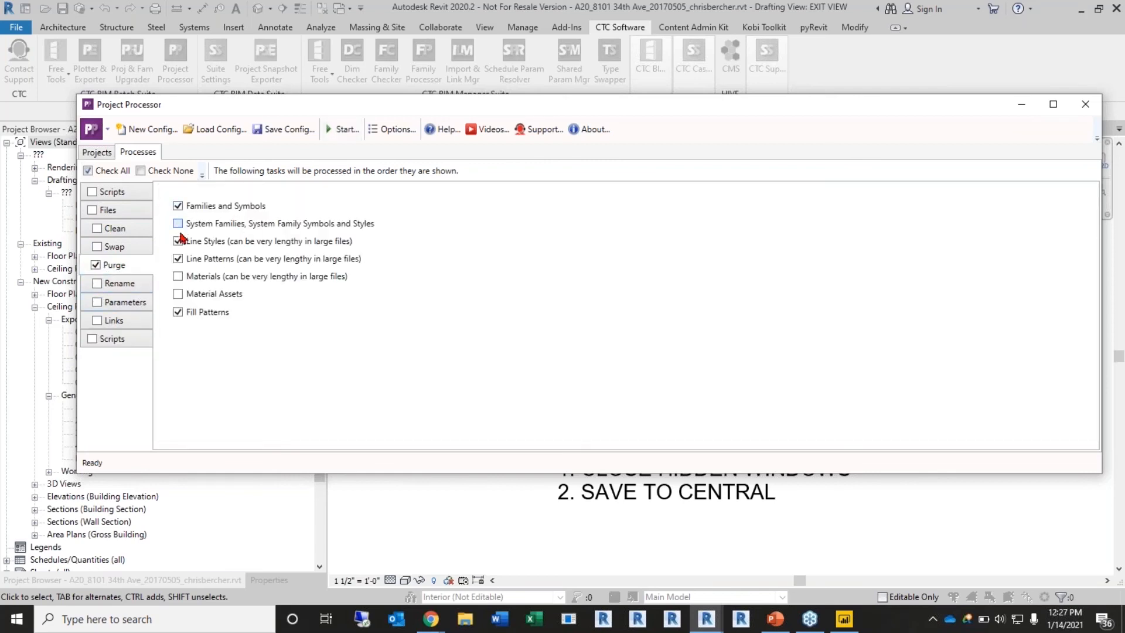
left_click(178, 294)
Enable Clean and try its link filters: all link usages and all link types
left_click(101, 235)
left_click(97, 231)
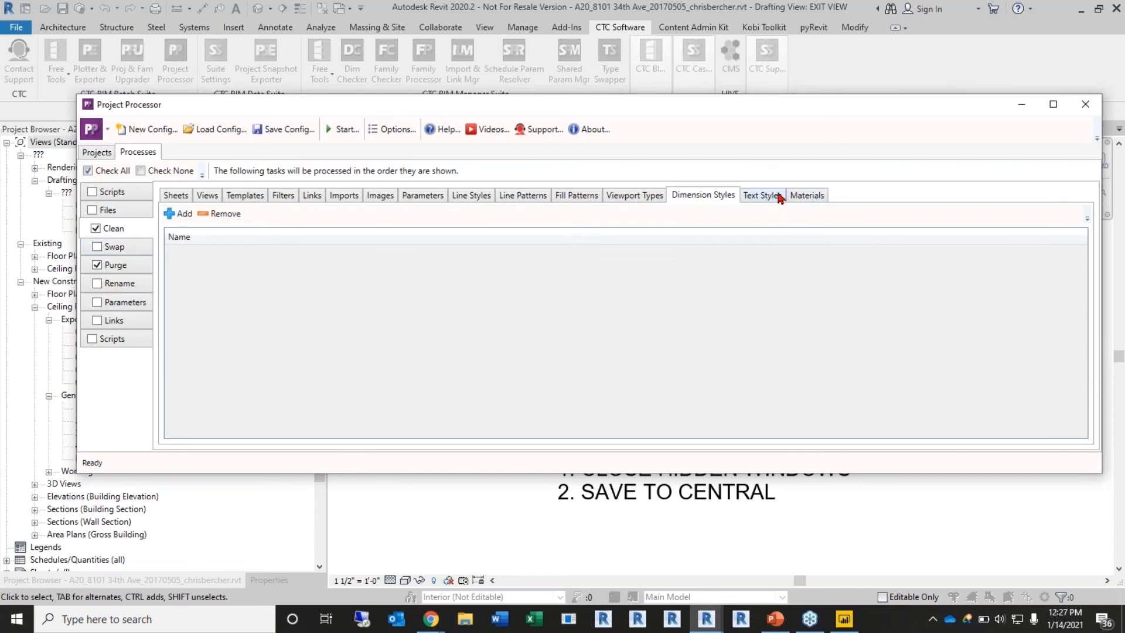
left_click(315, 195)
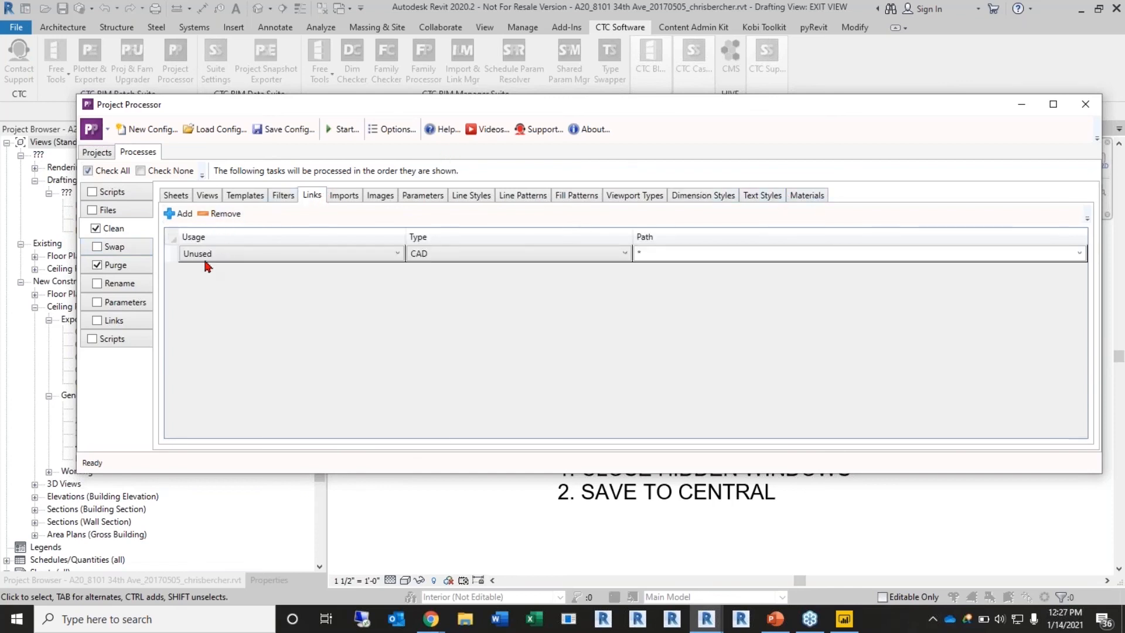
left_click(234, 250)
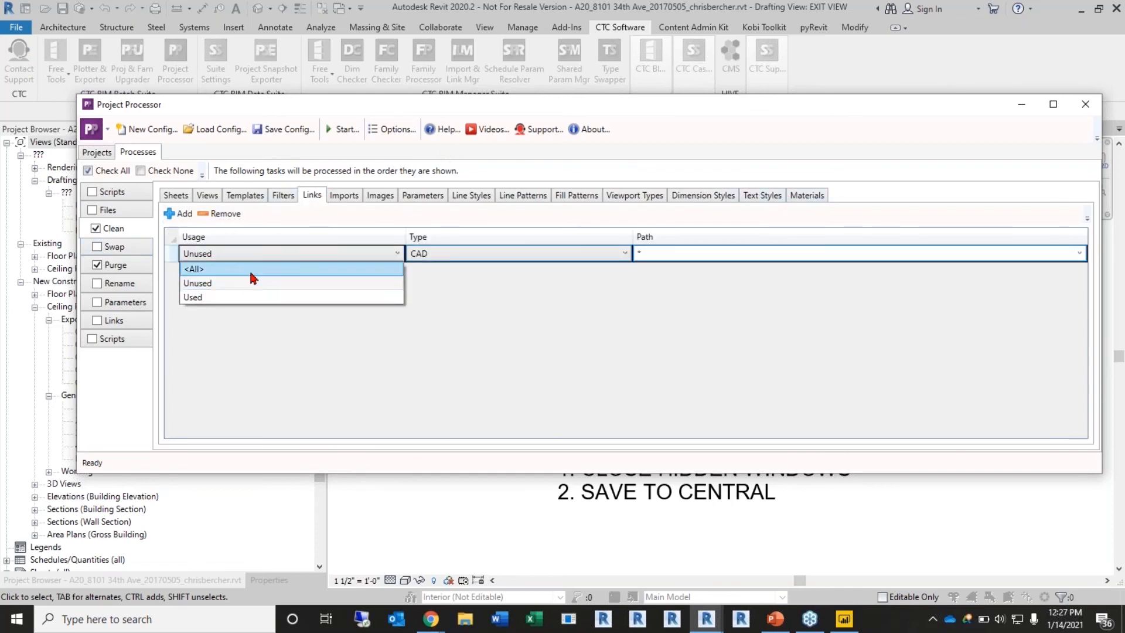
left_click(251, 267)
left_click(475, 258)
left_click(533, 269)
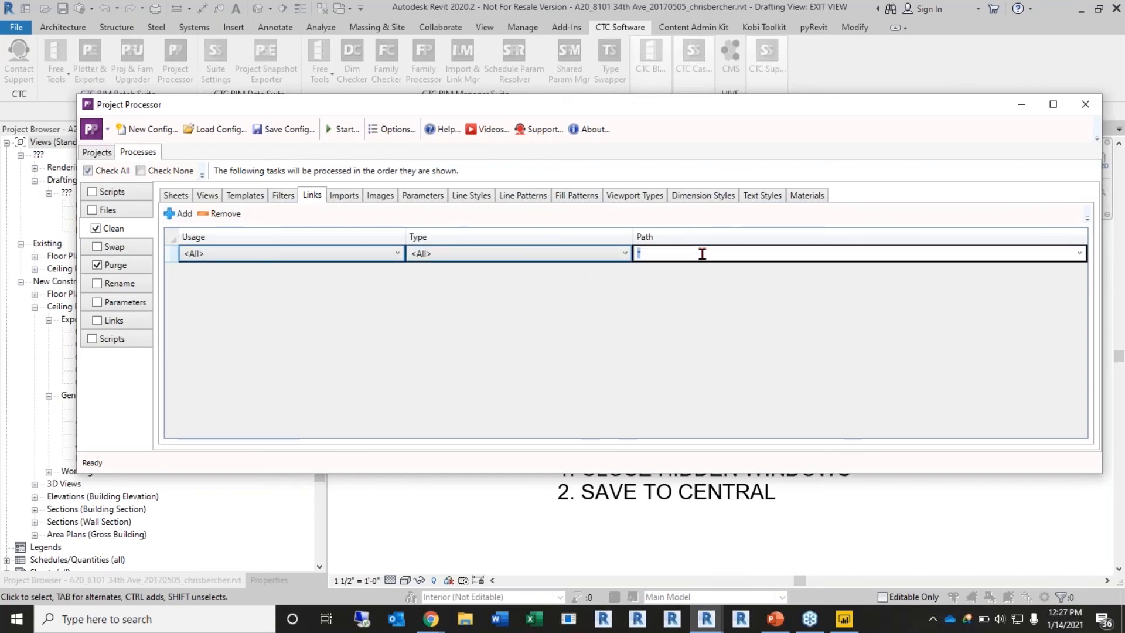
left_click(1078, 253)
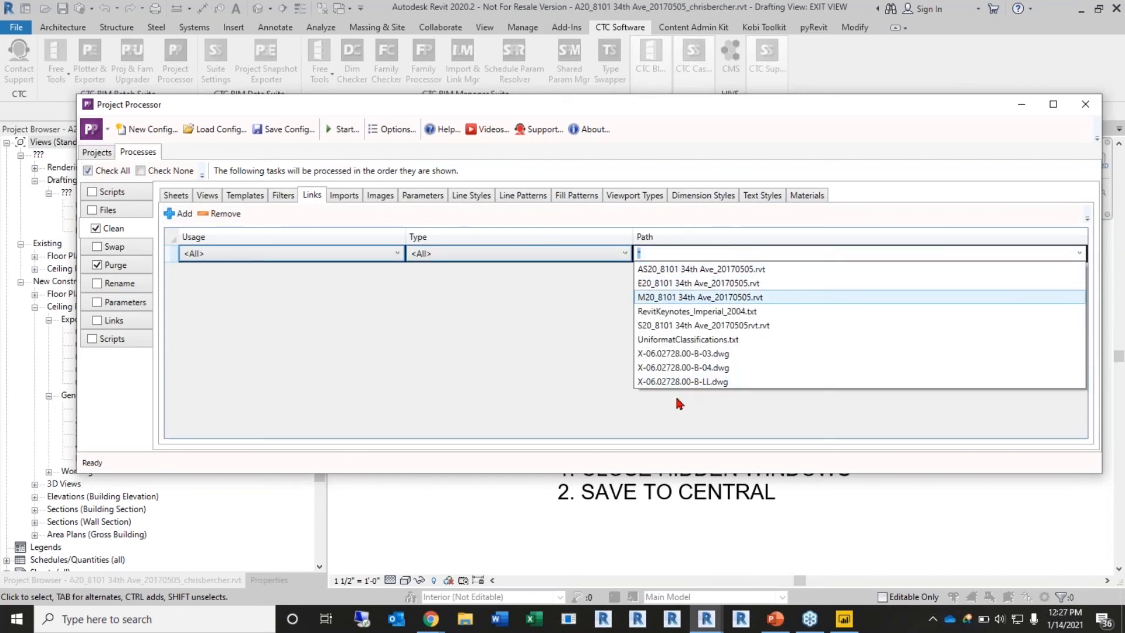
left_click(587, 302)
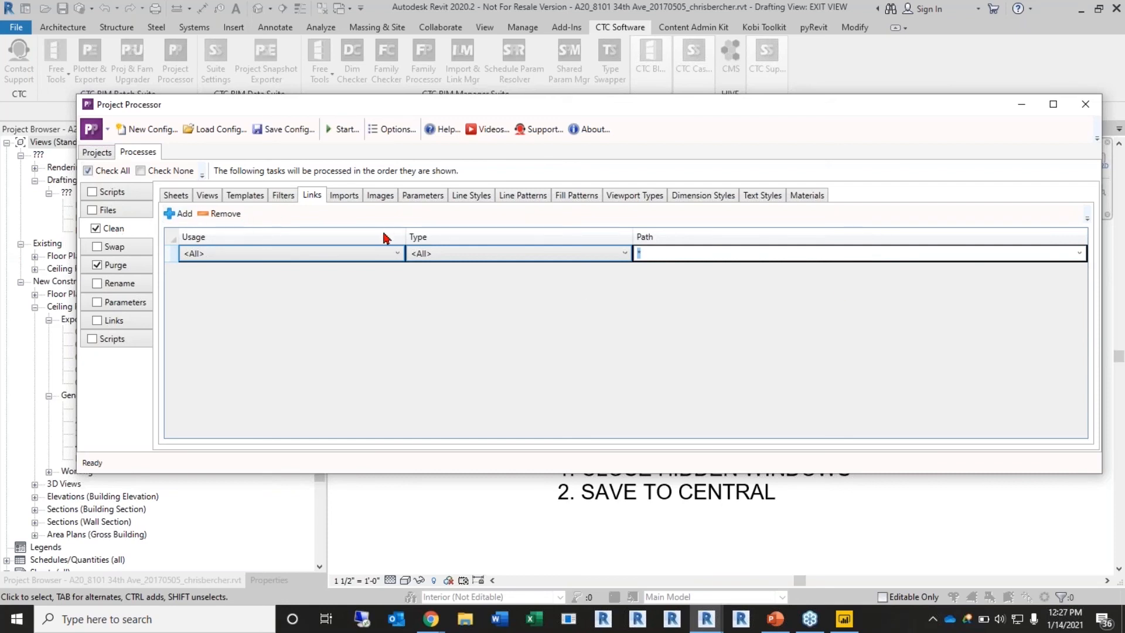
Disable Clean again, review the Purge options and confirm the project file list
left_click(96, 229)
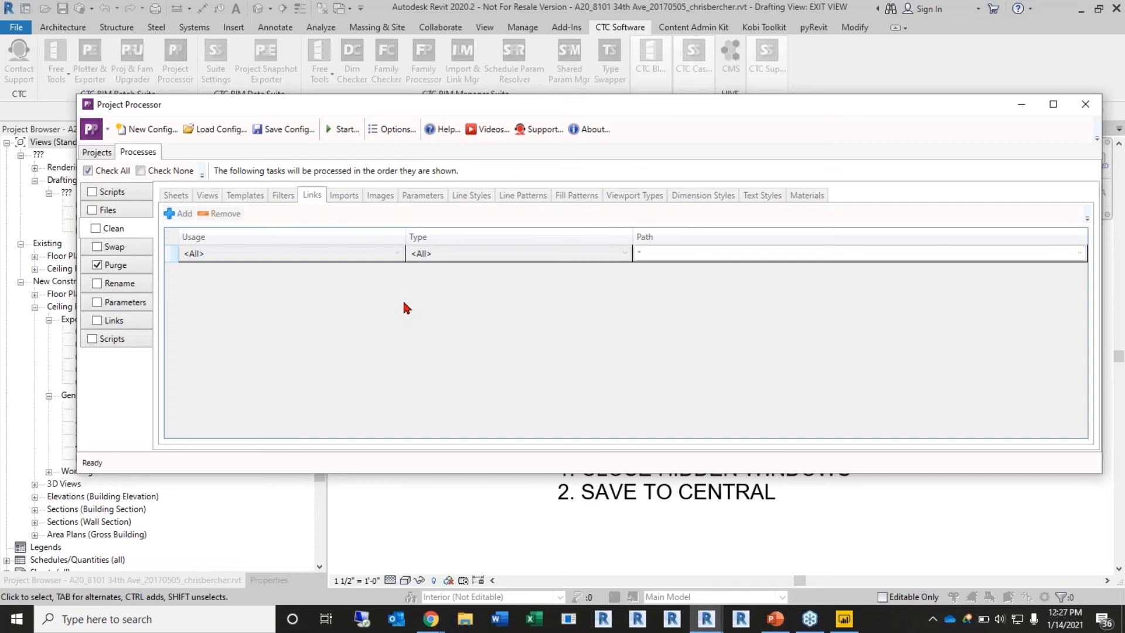
left_click(123, 267)
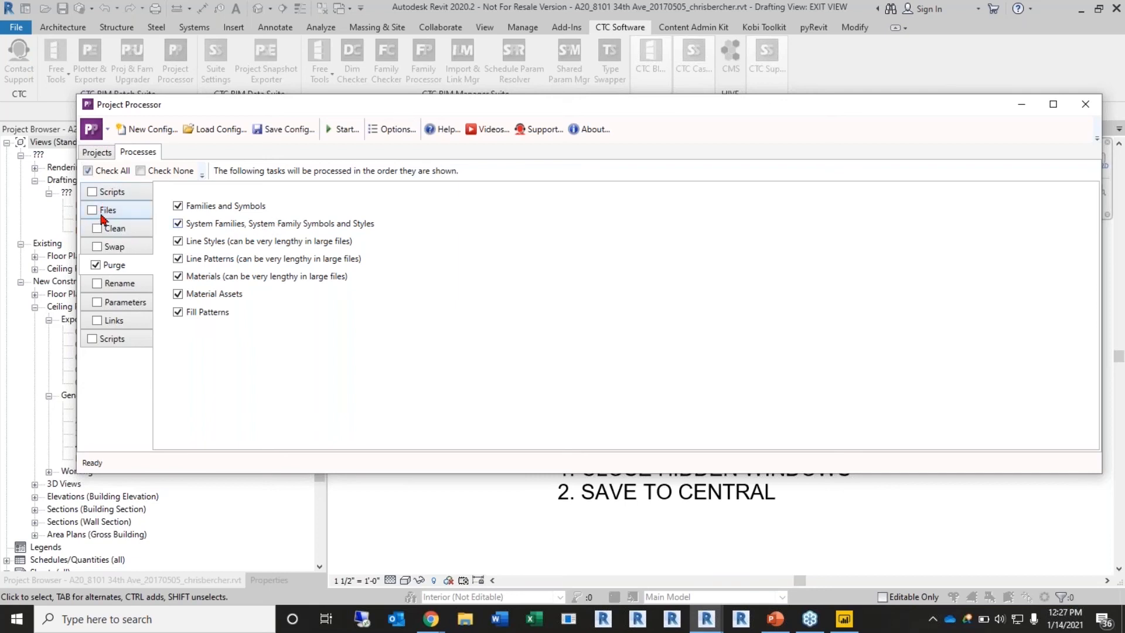
left_click(99, 154)
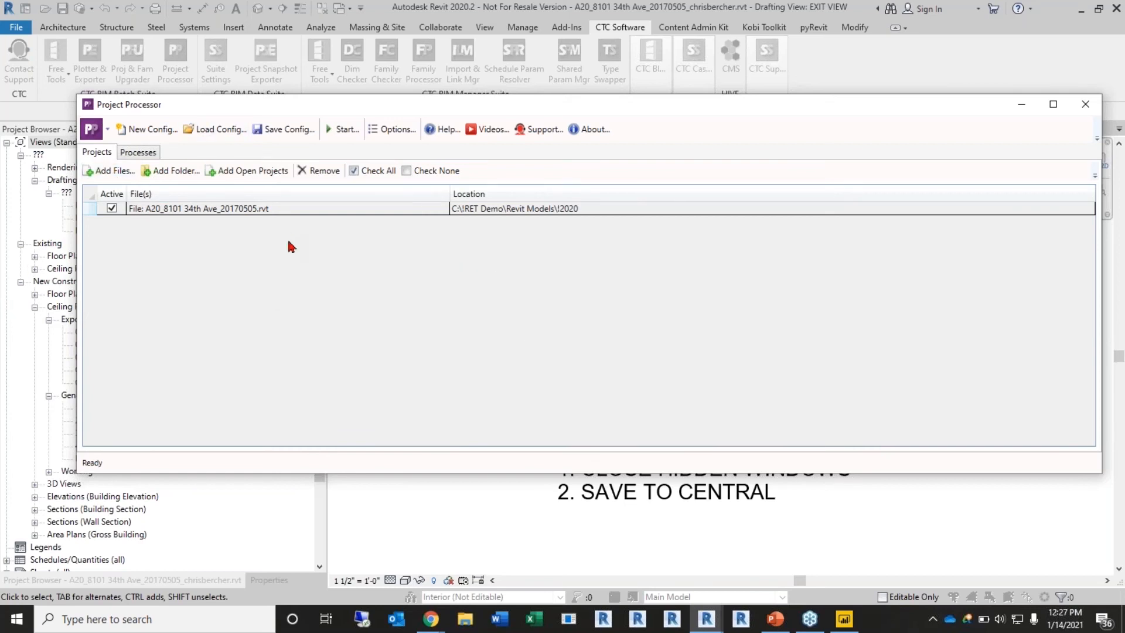
left_click(140, 154)
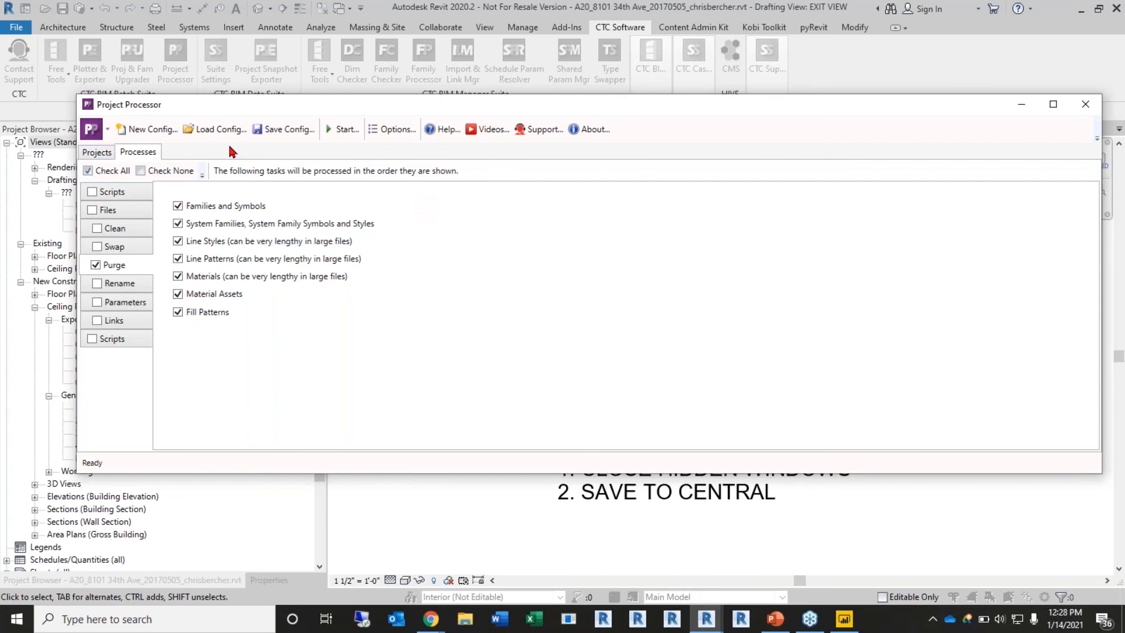
Save the Purge-only setup as the 'Purge Consultants' settings file in PT_5
left_click(279, 130)
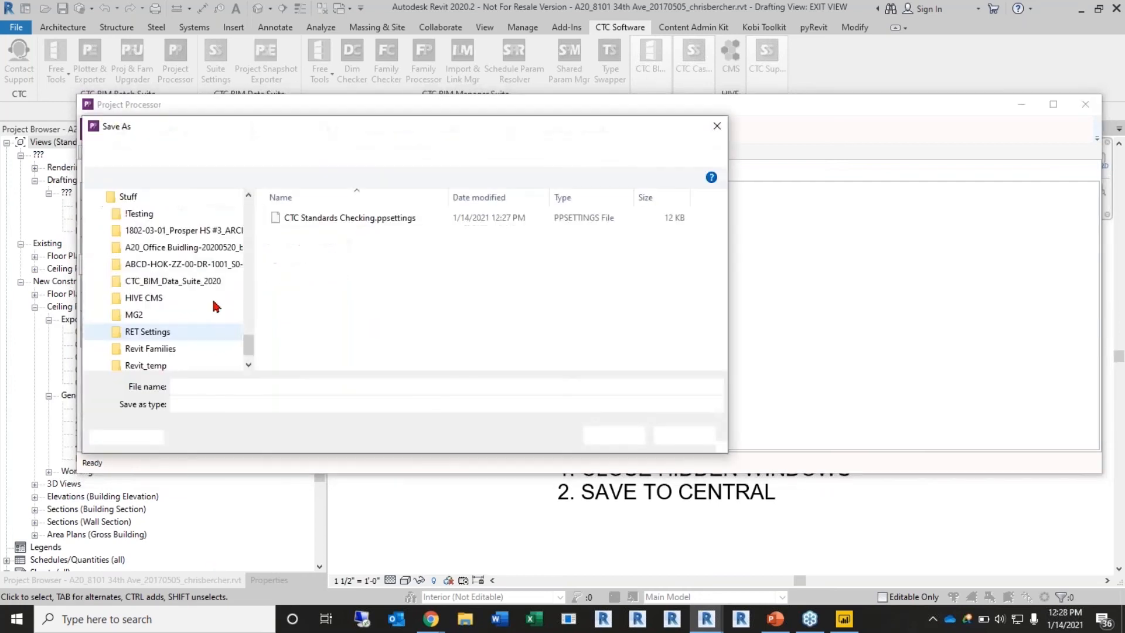
type("Purge Cons")
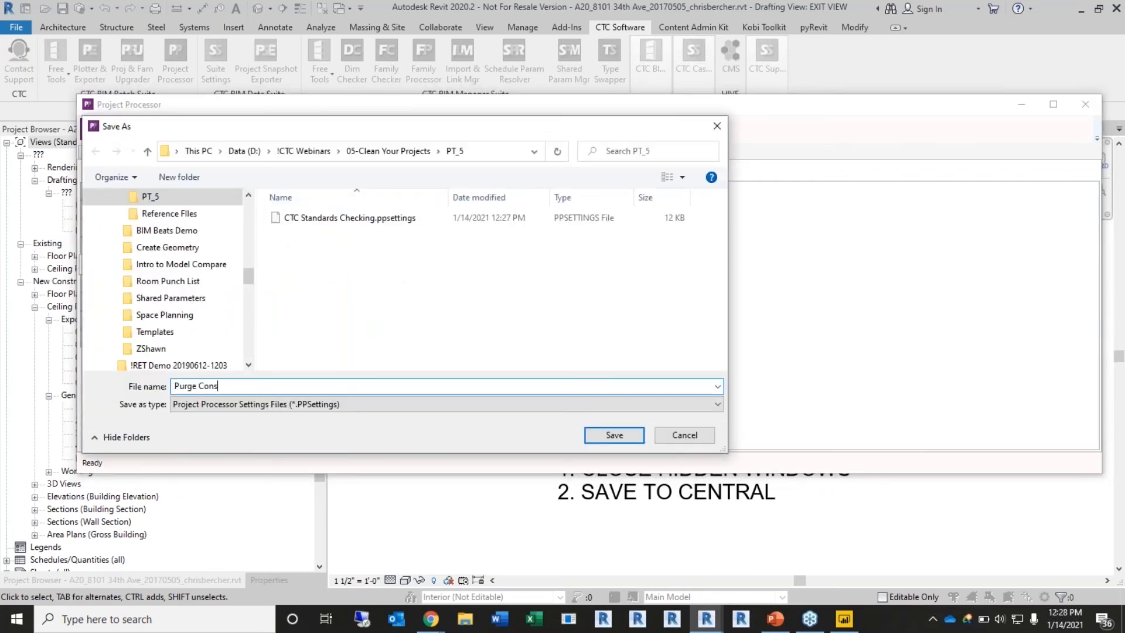
type("ultants")
left_click(611, 437)
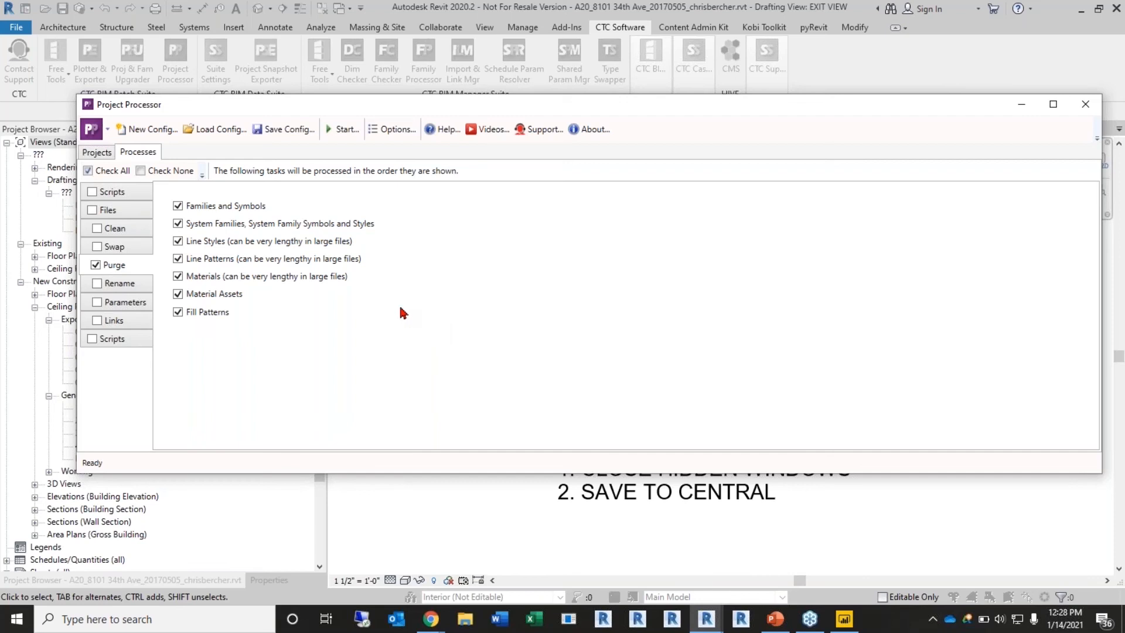
Review the Swap, Parameters and Links task settings, leaving Swap disabled, and recheck the project list
left_click(123, 252)
left_click(123, 252)
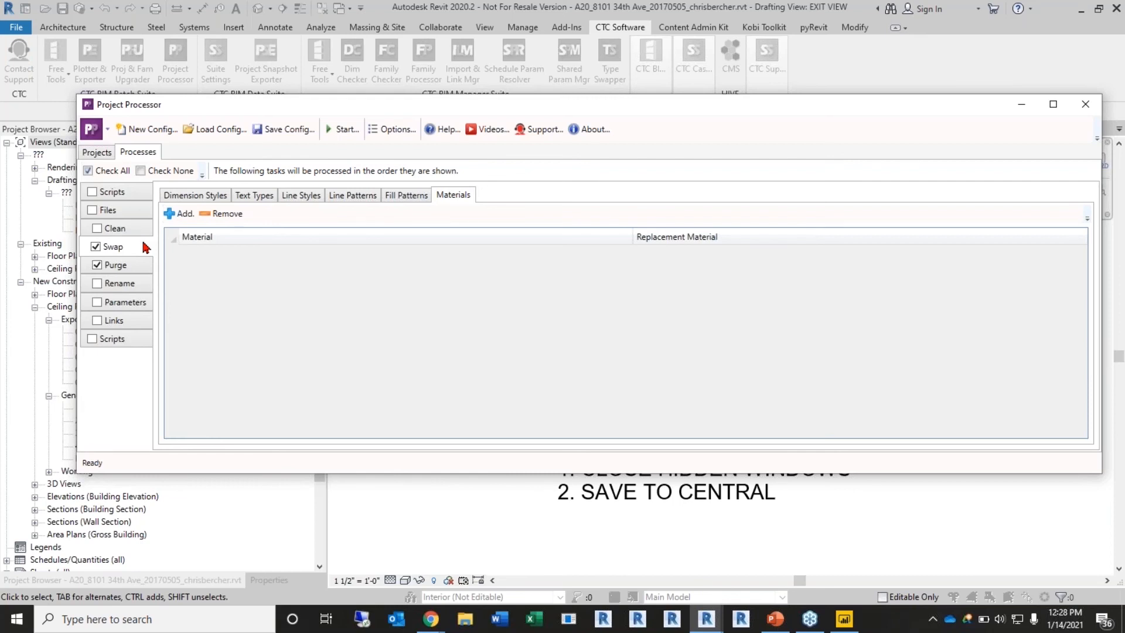
left_click(96, 247)
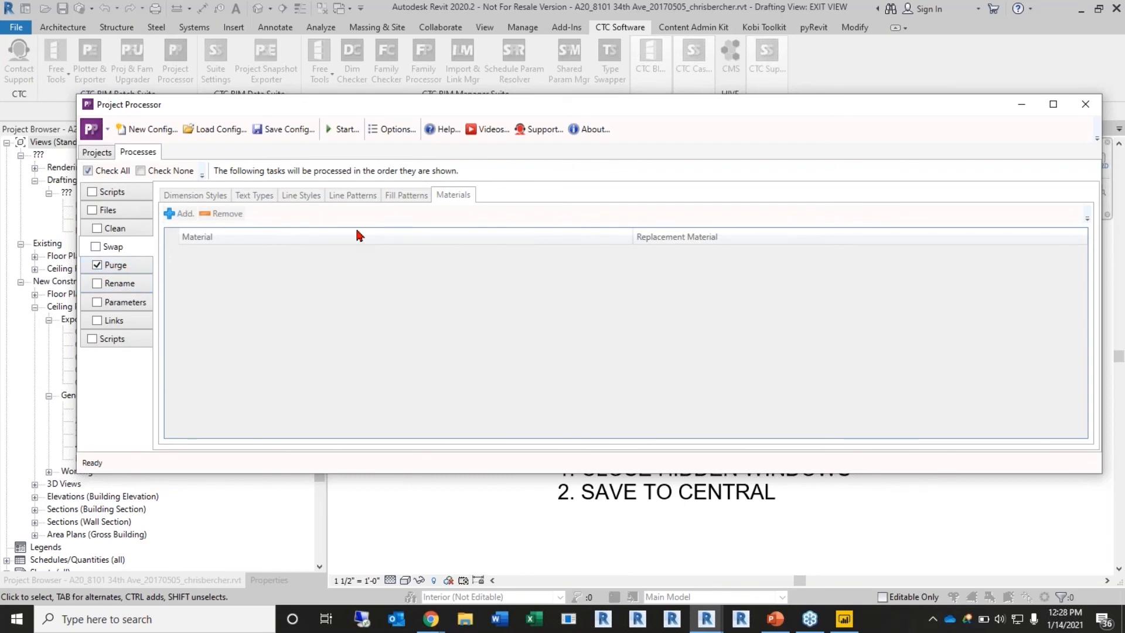
left_click(117, 305)
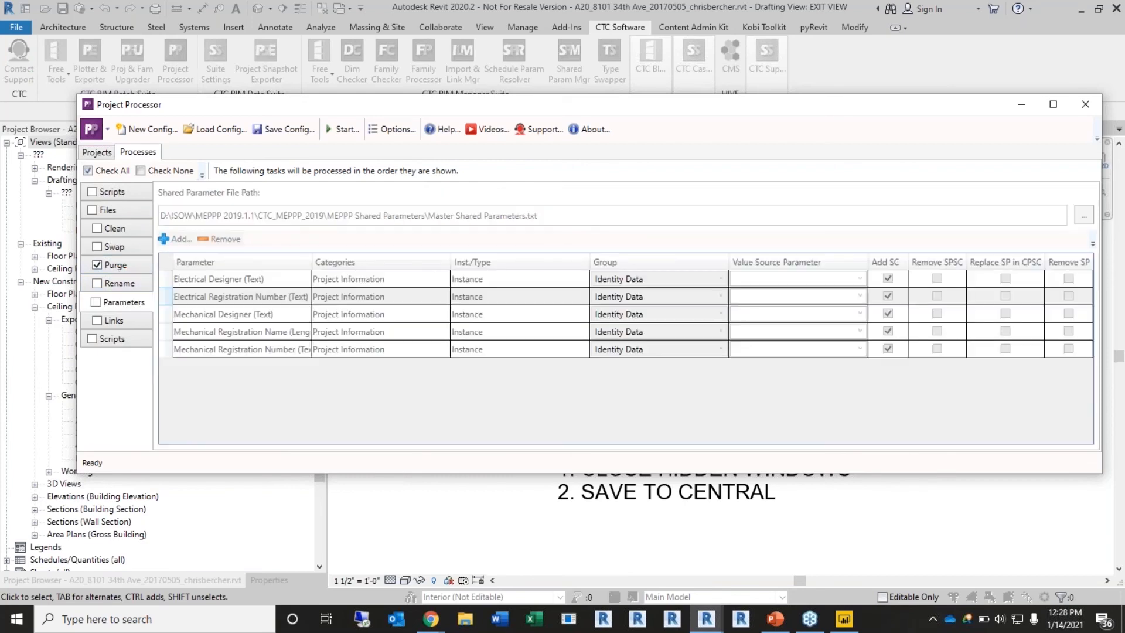
left_click(109, 322)
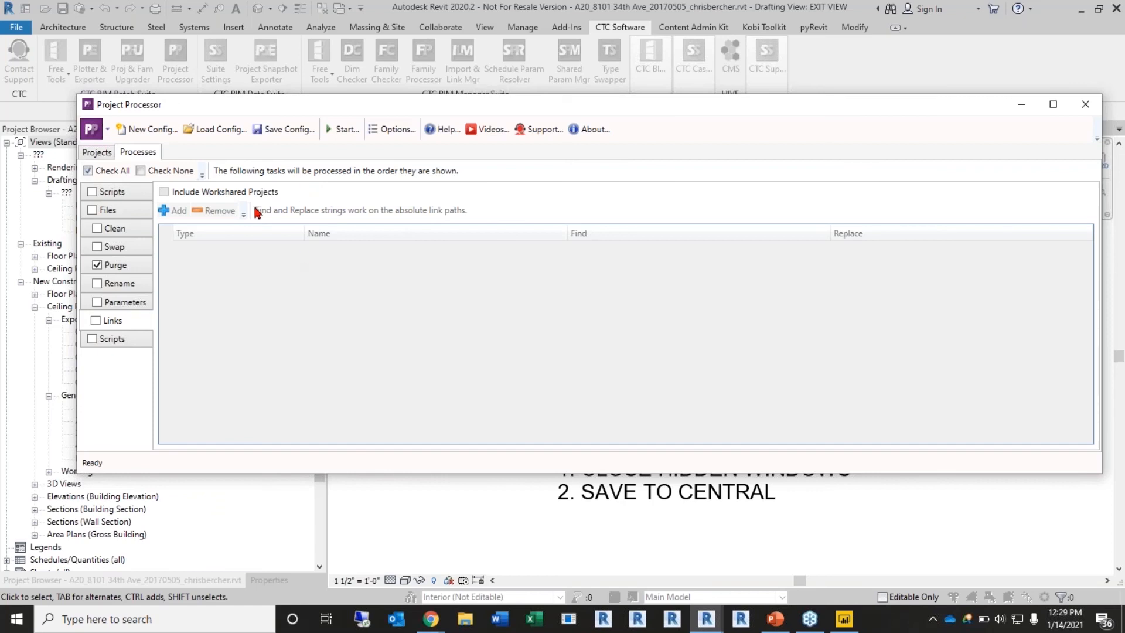
mouse_move(622, 108)
left_mouse_down()
mouse_move(610, 126)
mouse_move(619, 121)
left_mouse_up()
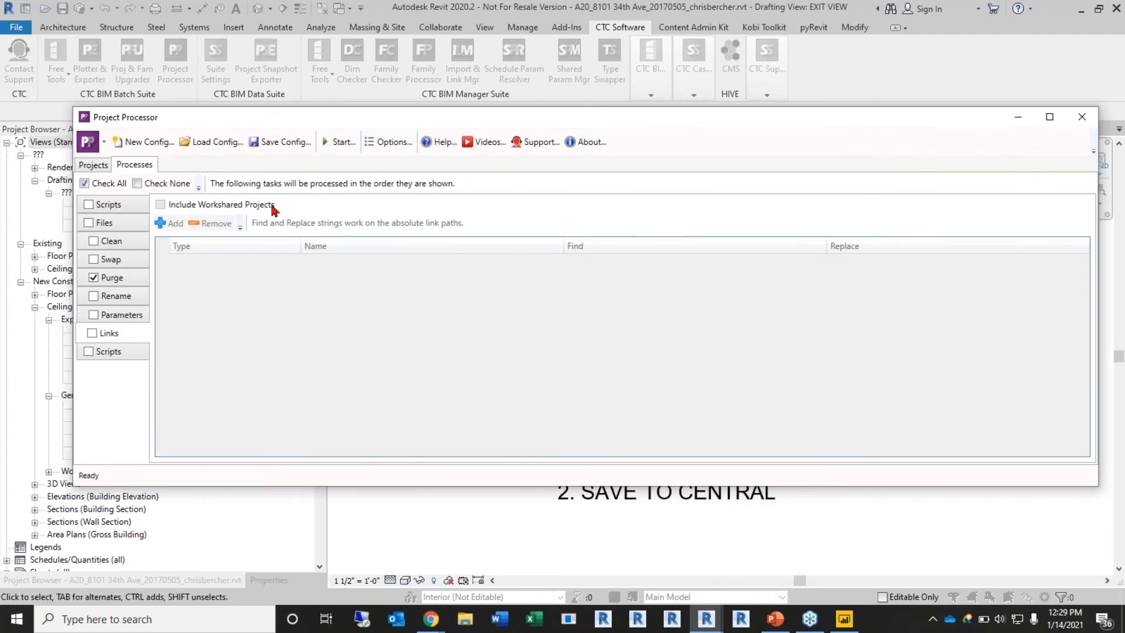
left_click(107, 170)
left_click(141, 170)
Start batch processing the project model, then show the Products slide in PowerPoint
left_click(334, 146)
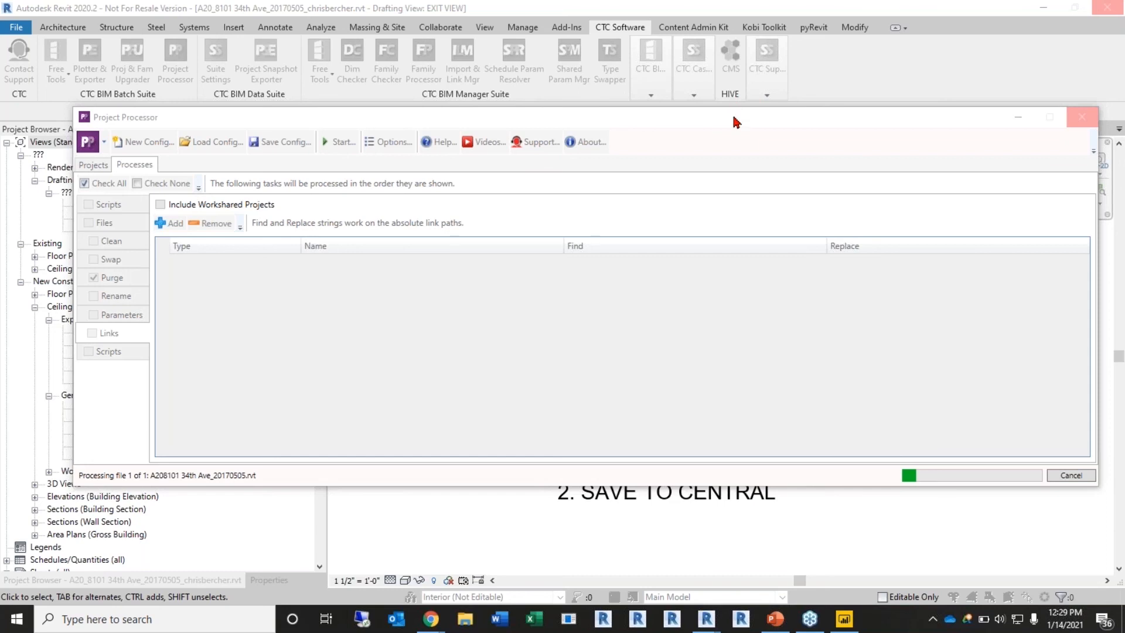
left_click(776, 619)
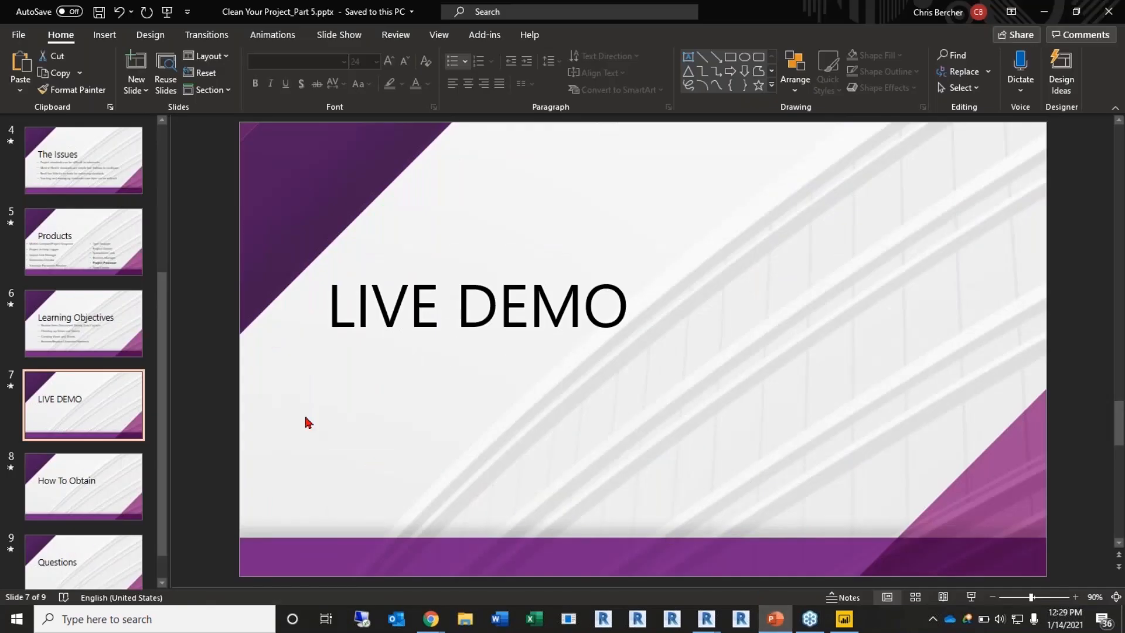
left_click(82, 246)
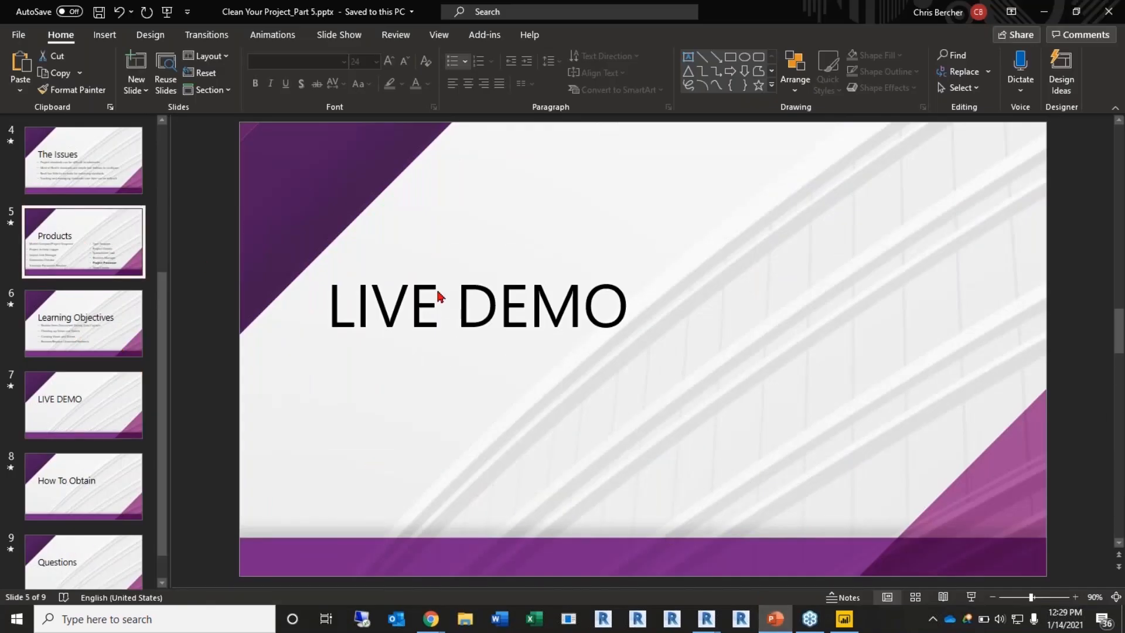